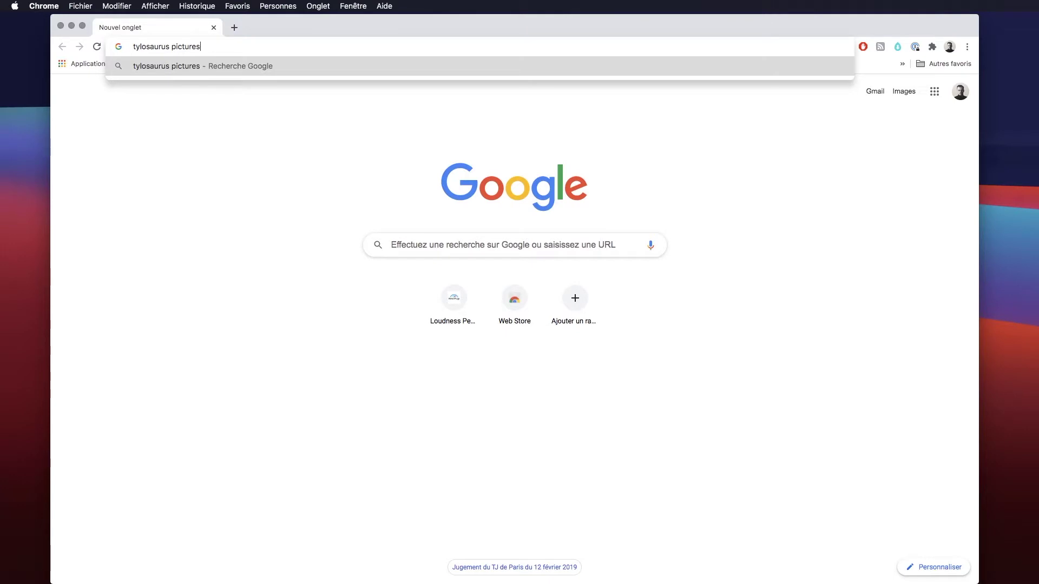
Search Google for "tylosaurus pictures" and play the offline dinosaur game, jumping over the oncoming obstacles
key(Return)
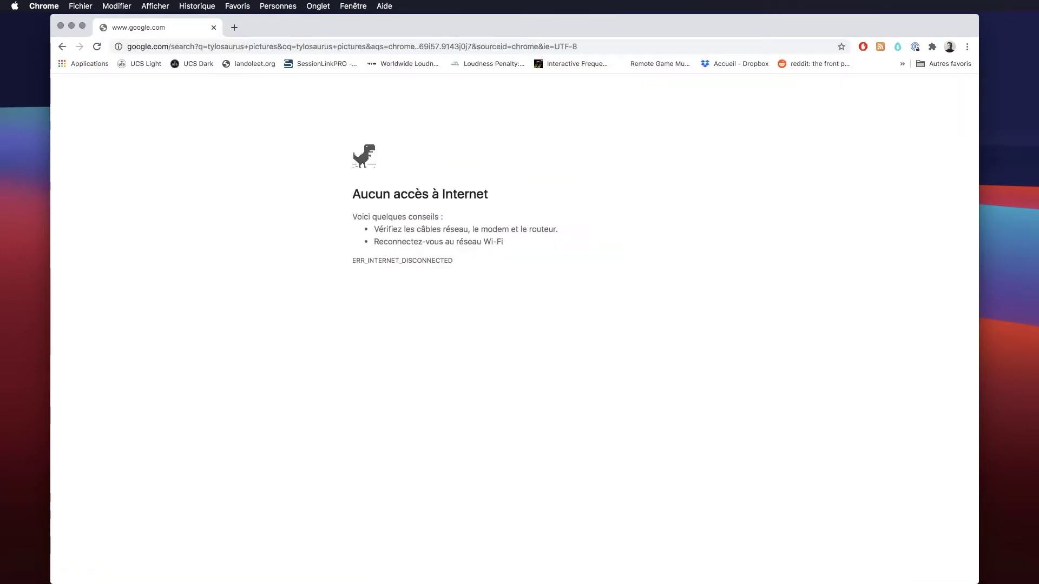
key(space)
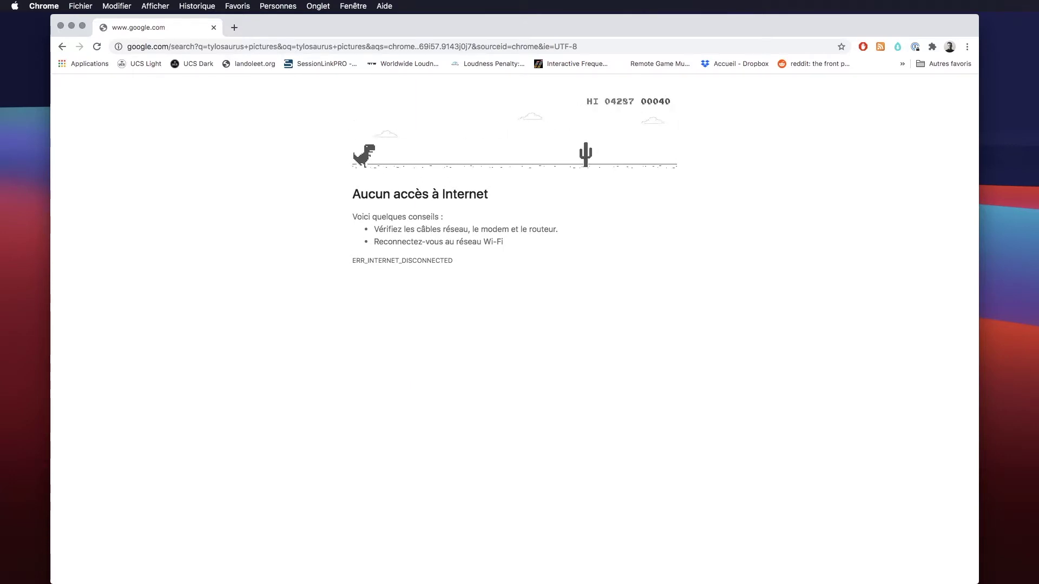
key(space)
key(space)
key(space)
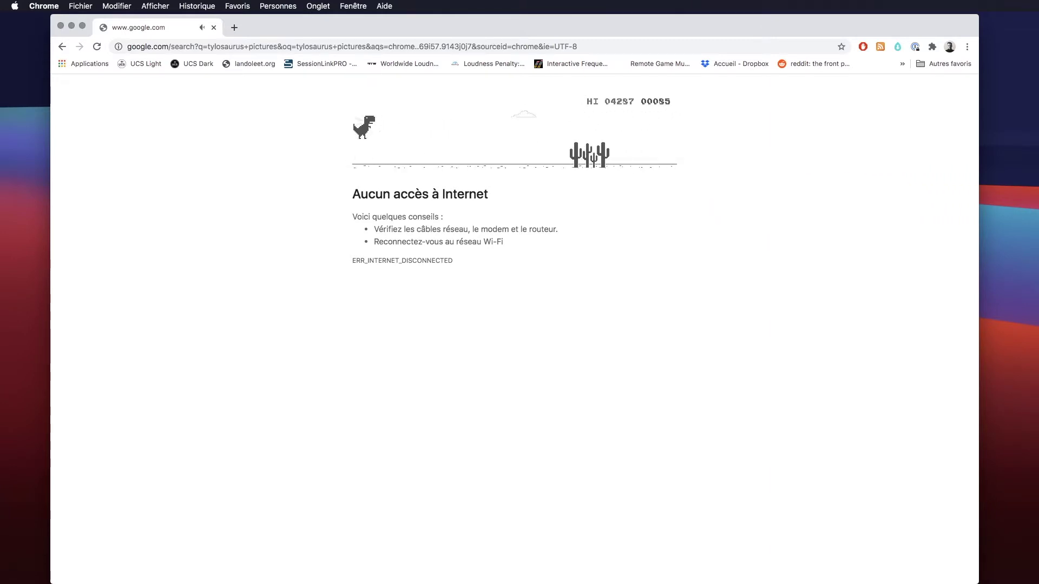
key(space)
key(space)
key(space)
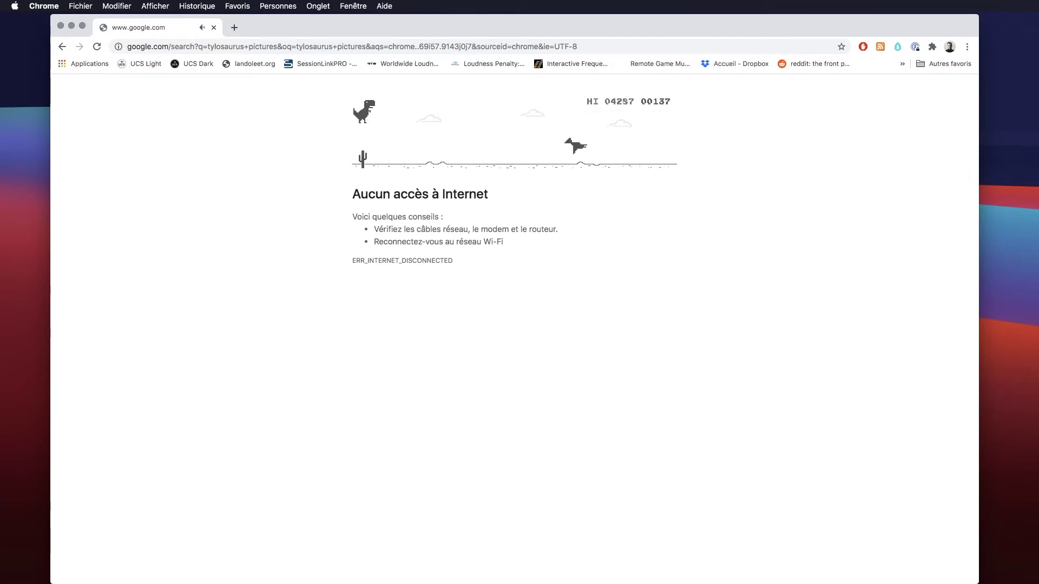
key(space)
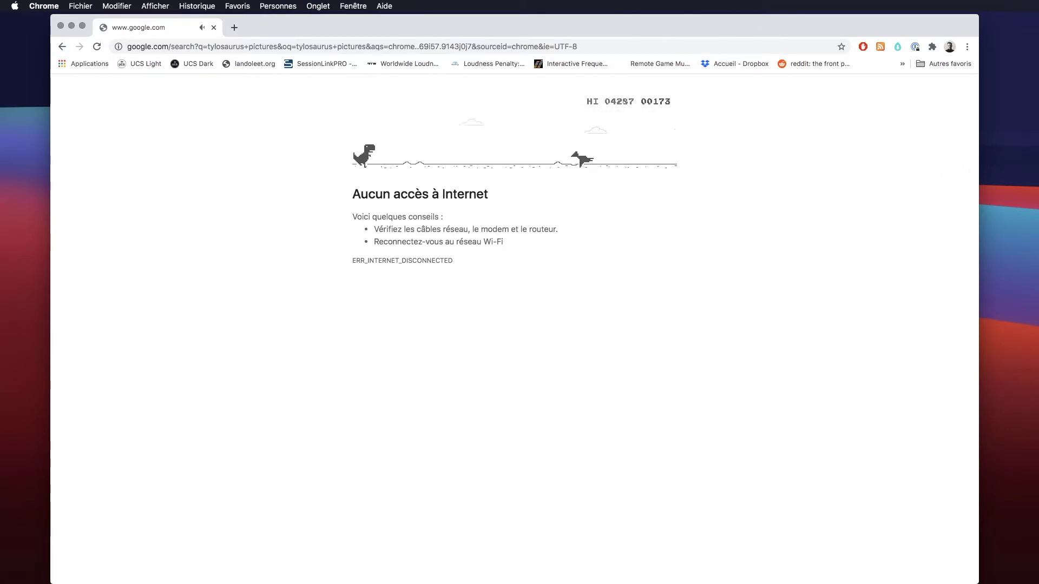
key(space)
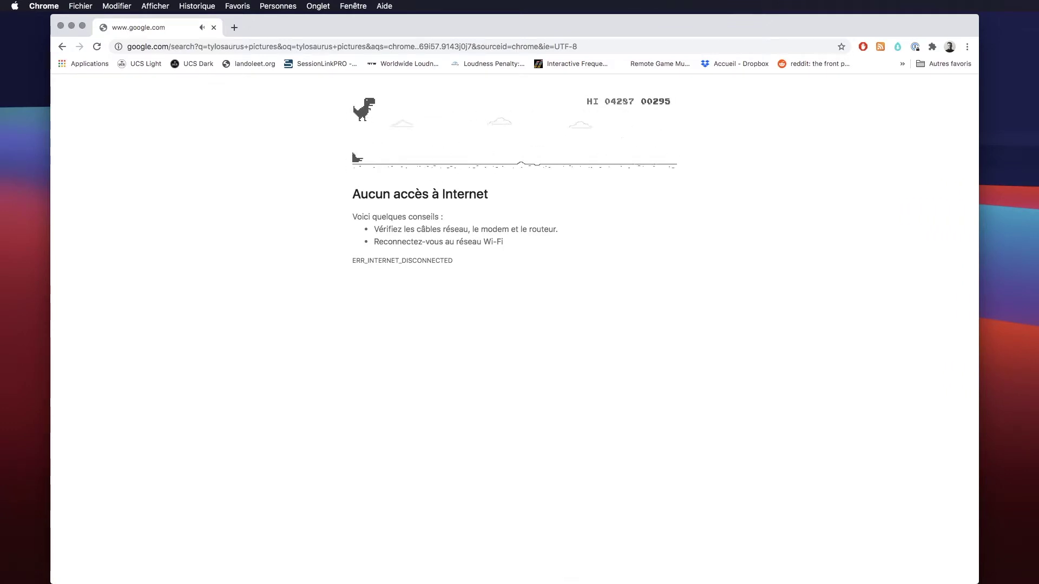
key(space)
key(space)
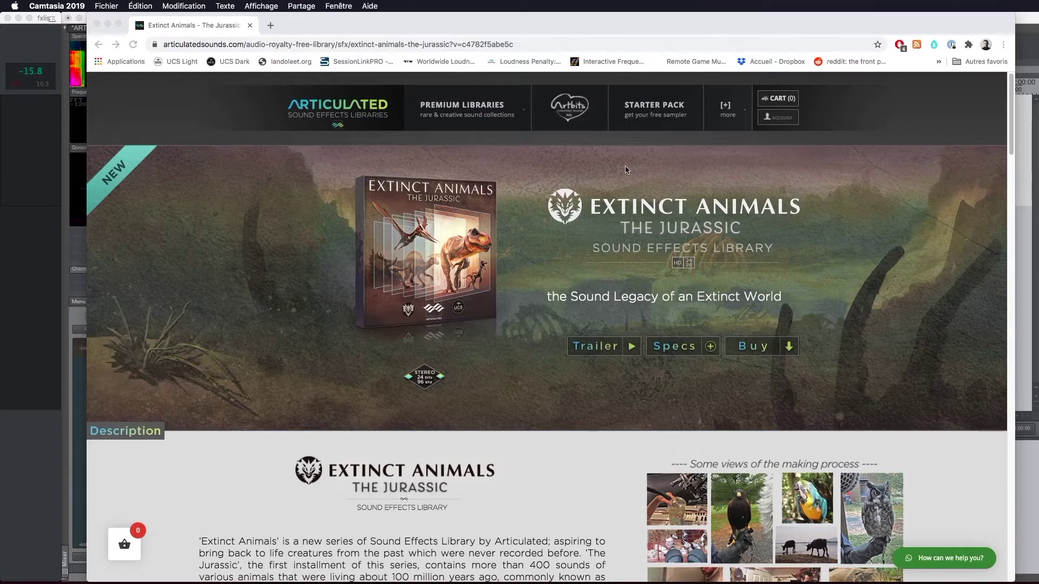
Examine the header and description of the Extinct Animals The Jurassic sound effects library page
scroll(635, 261, down, 4)
scroll(635, 261, up, 1)
scroll(640, 265, up, 3)
scroll(488, 401, down, 1)
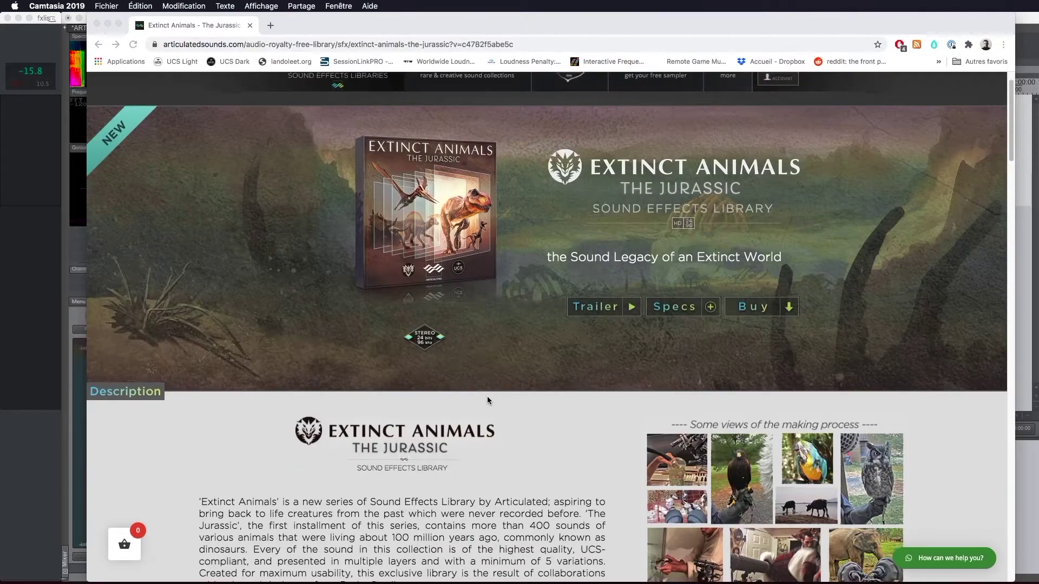
scroll(487, 401, down, 1)
scroll(465, 422, up, 2)
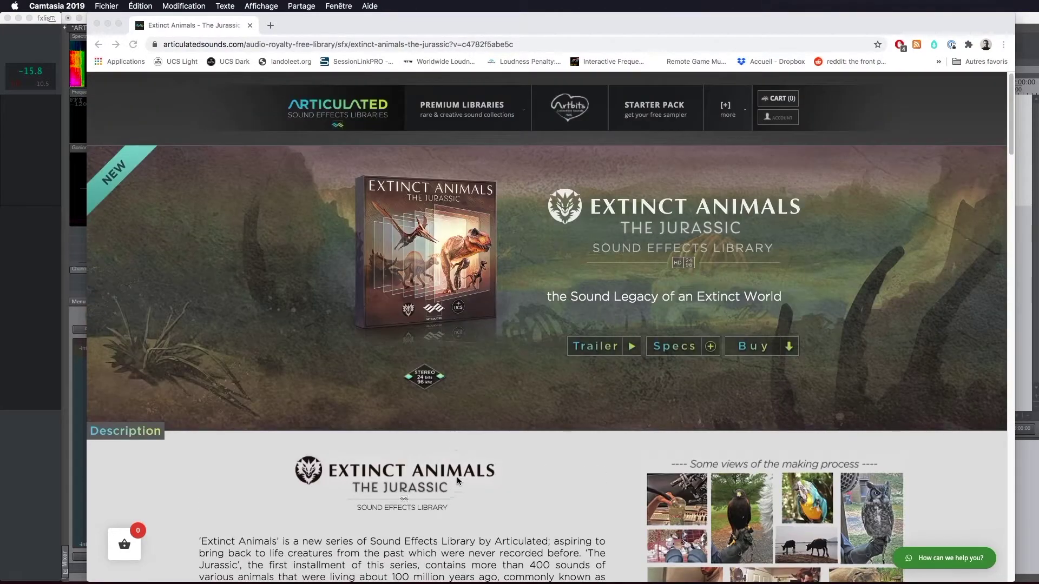
scroll(454, 482, down, 4)
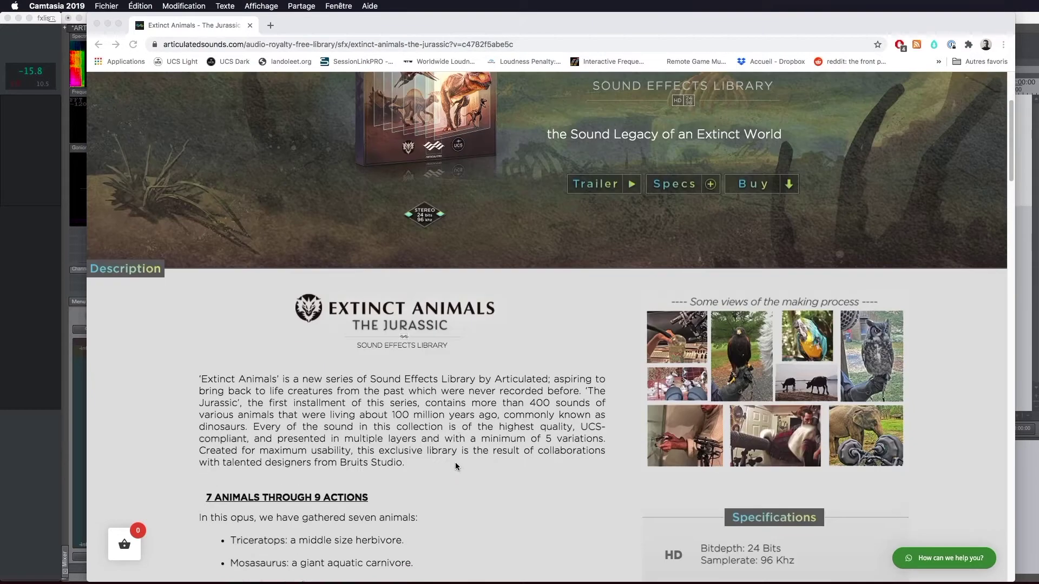
Review the library's featured animals, its specifications and the list of targeted actions on the product page
scroll(456, 466, down, 5)
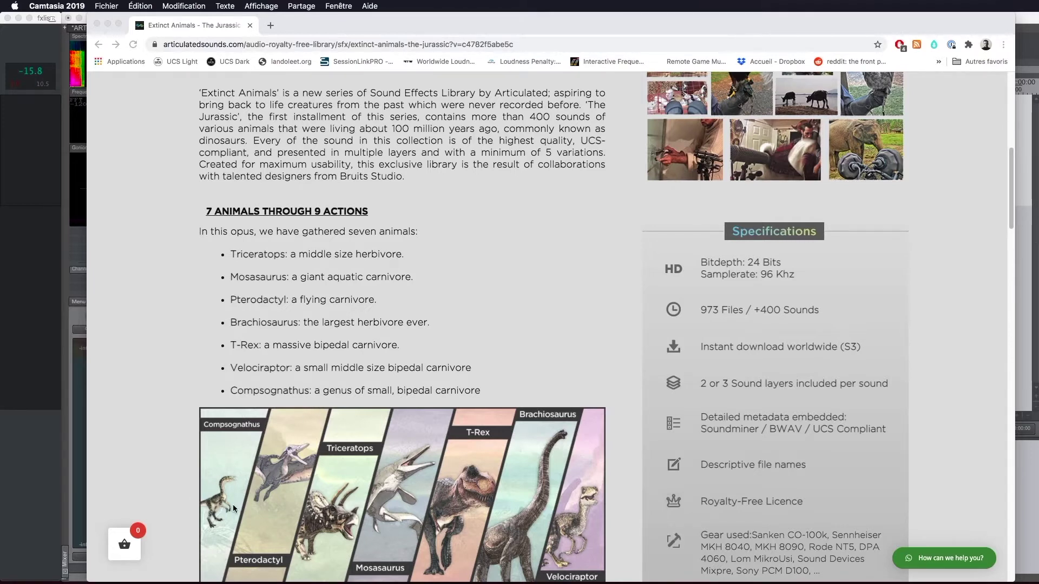
scroll(166, 464, down, 2)
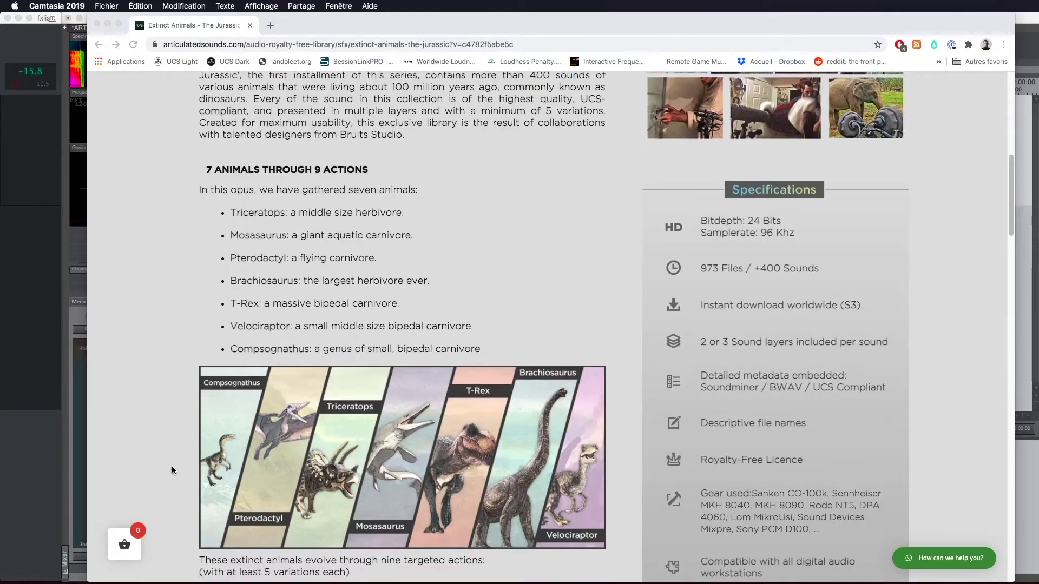
scroll(176, 458, down, 1)
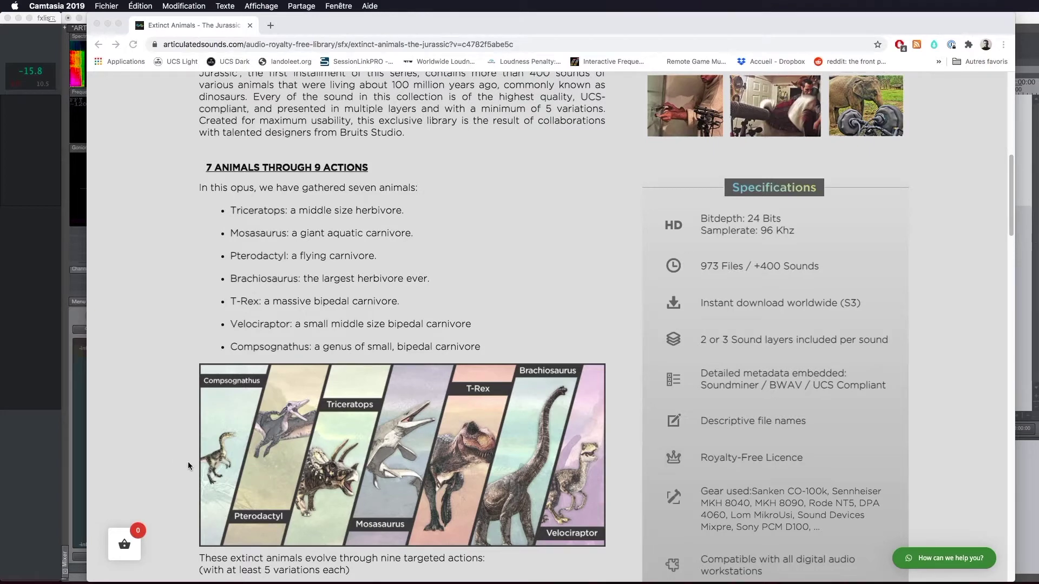
scroll(177, 456, down, 1)
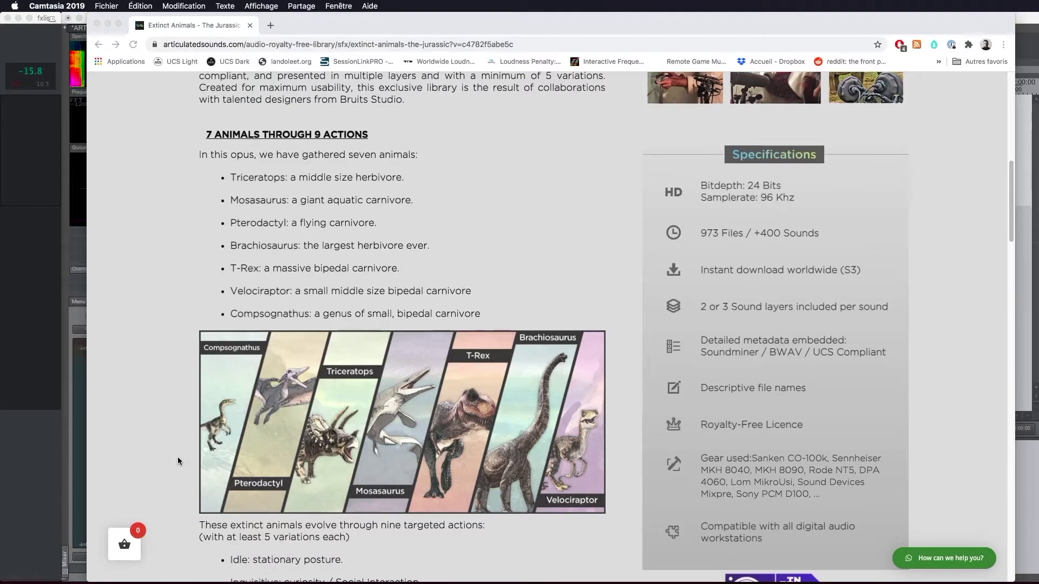
scroll(178, 457, down, 5)
scroll(177, 460, up, 6)
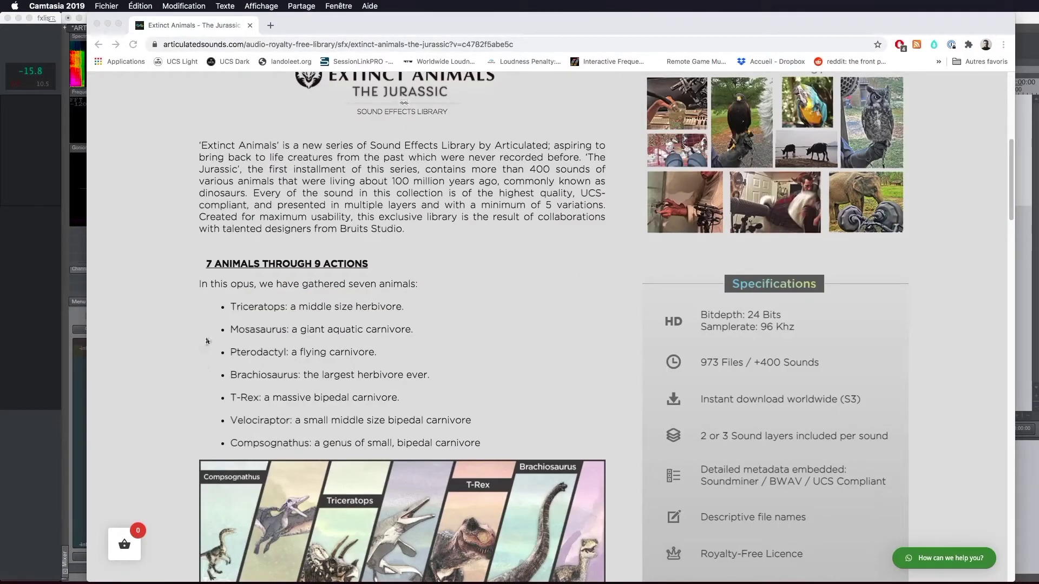
scroll(195, 381, down, 8)
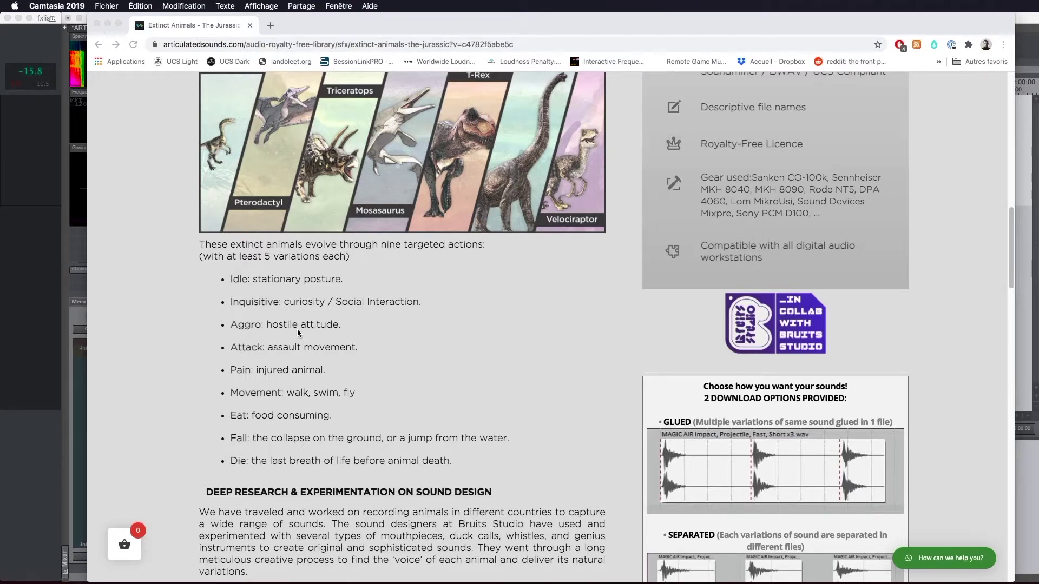
scroll(297, 328, up, 1)
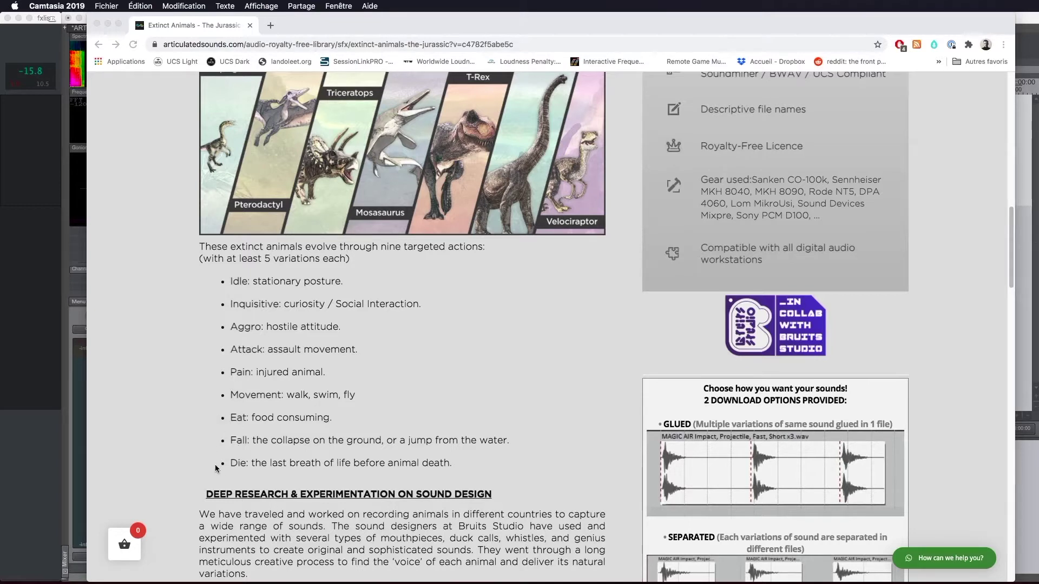
scroll(151, 400, down, 1)
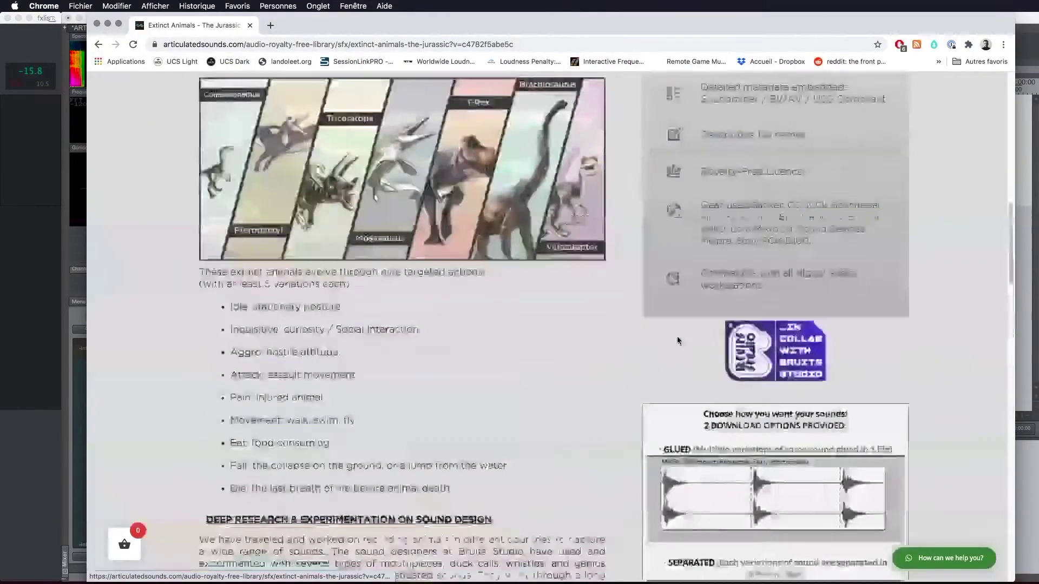
Switch to REAPER and move the floating video window aside to uncover the start of the first clip
click(1031, 26)
drag(674, 121, 747, 189)
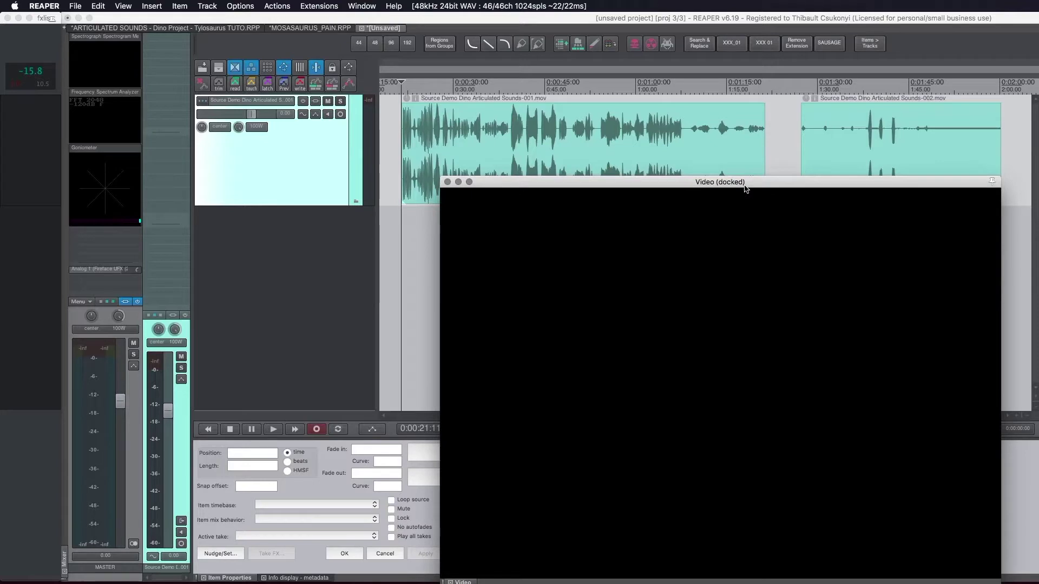
drag(746, 188, 751, 161)
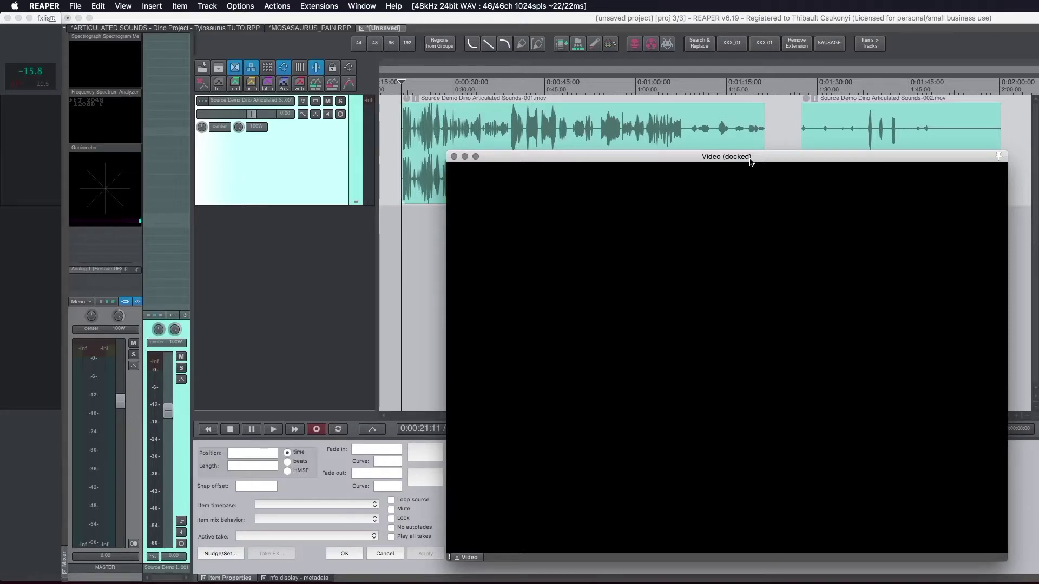
drag(750, 159, 749, 155)
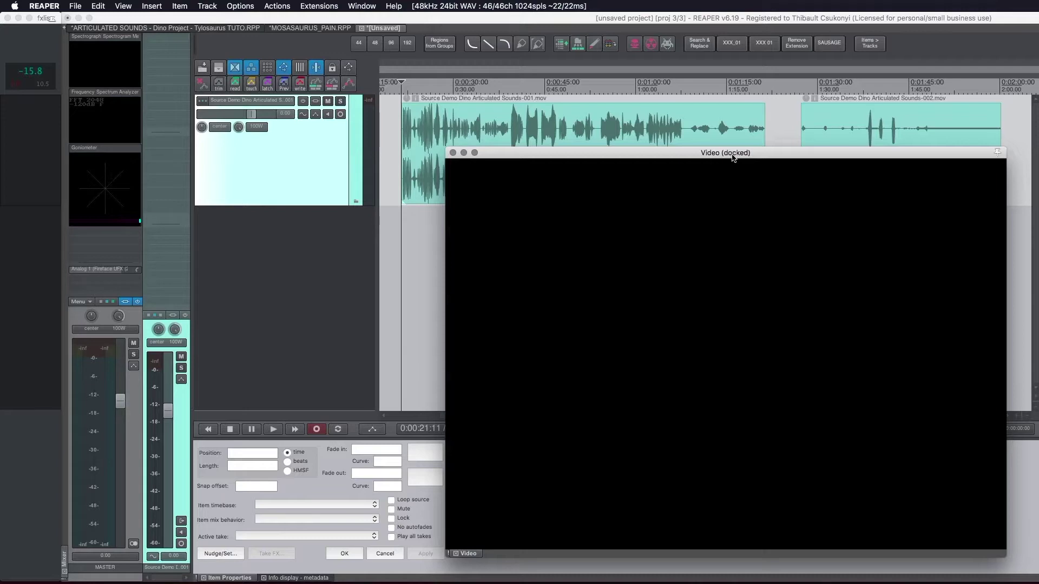
drag(732, 157, 911, 130)
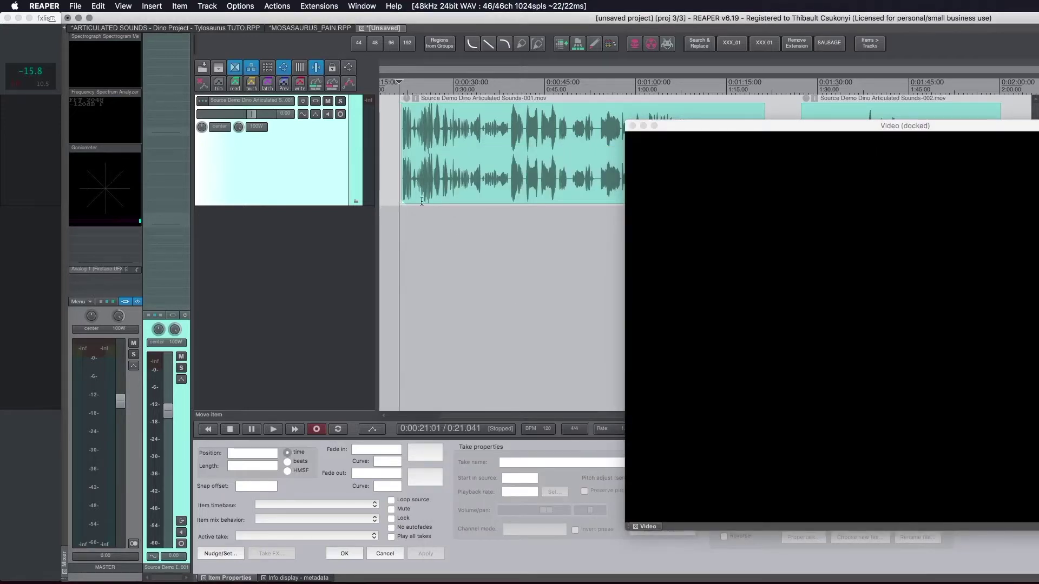
Play the Source Demo Dino Articulated Sounds-001.mov clip from its start, pausing to bring the video window fully into view
scroll(401, 213, up, 5)
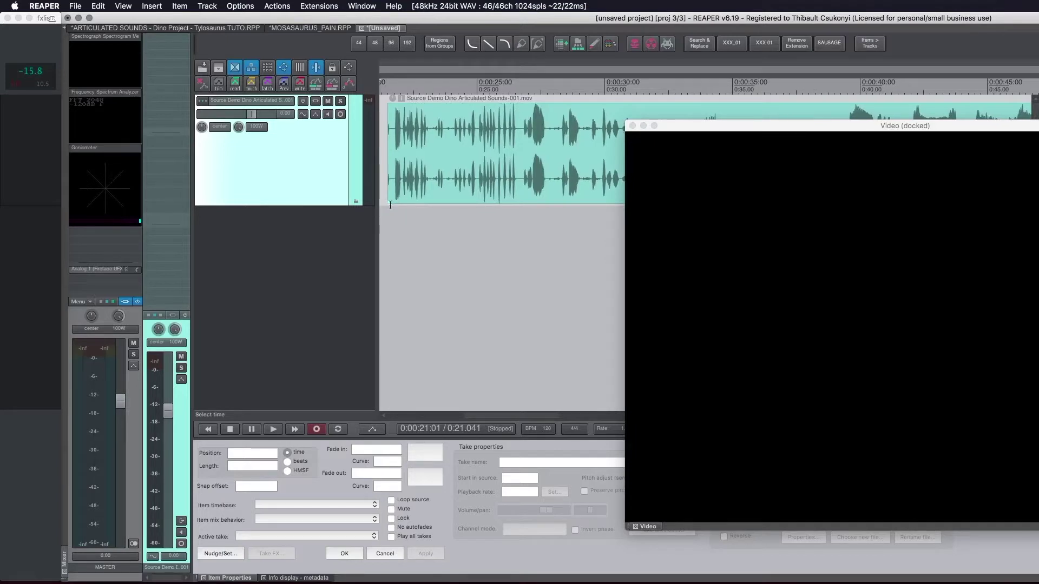
click(391, 206)
key(space)
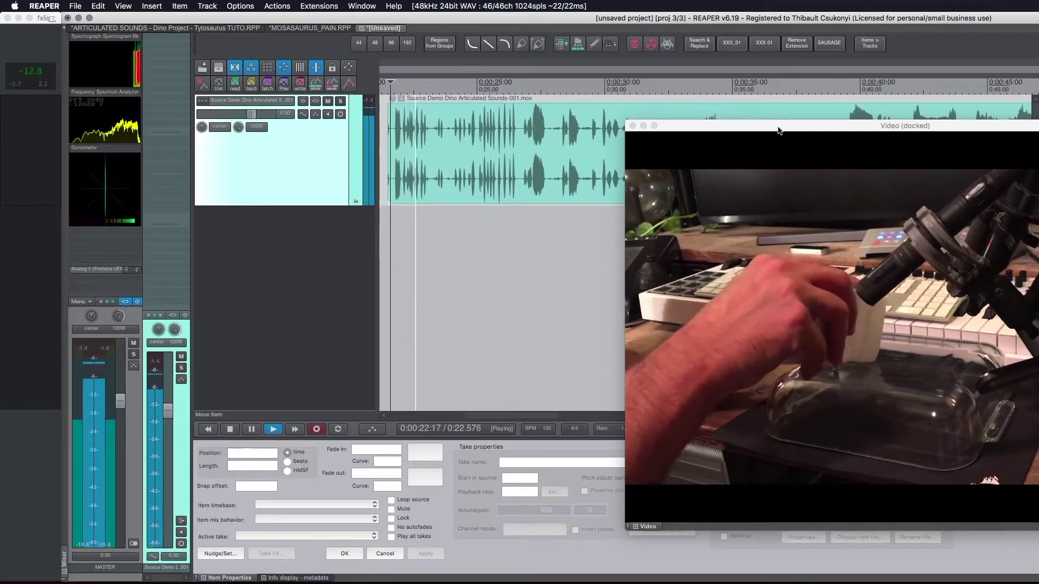
key(space)
drag(797, 132, 589, 160)
key(space)
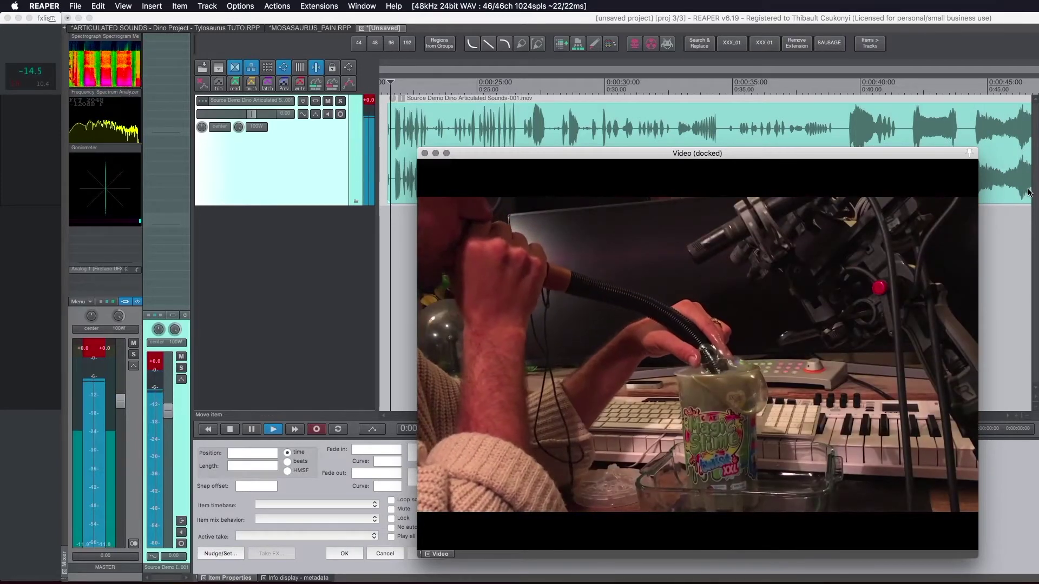
Enlarge the video window and place it so the upper part of both timeline clips stays uncovered
scroll(1002, 212, down, 5)
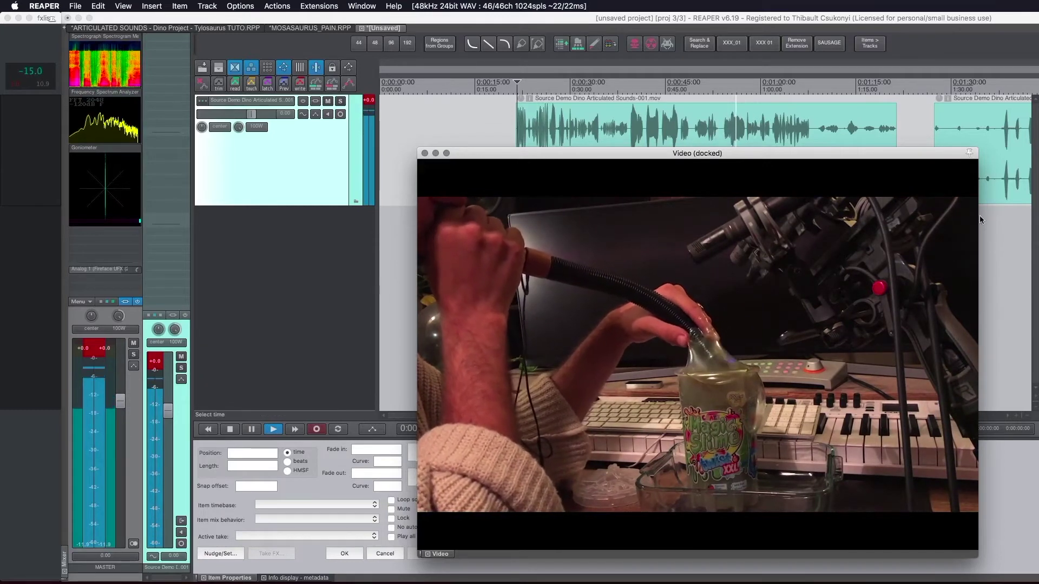
drag(418, 149, 235, 73)
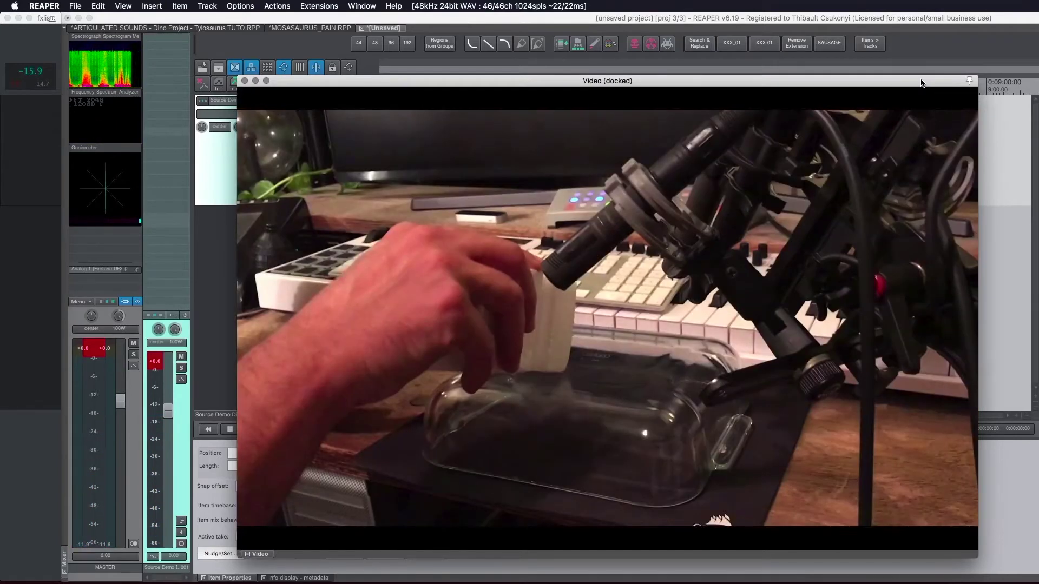
drag(921, 83, 910, 139)
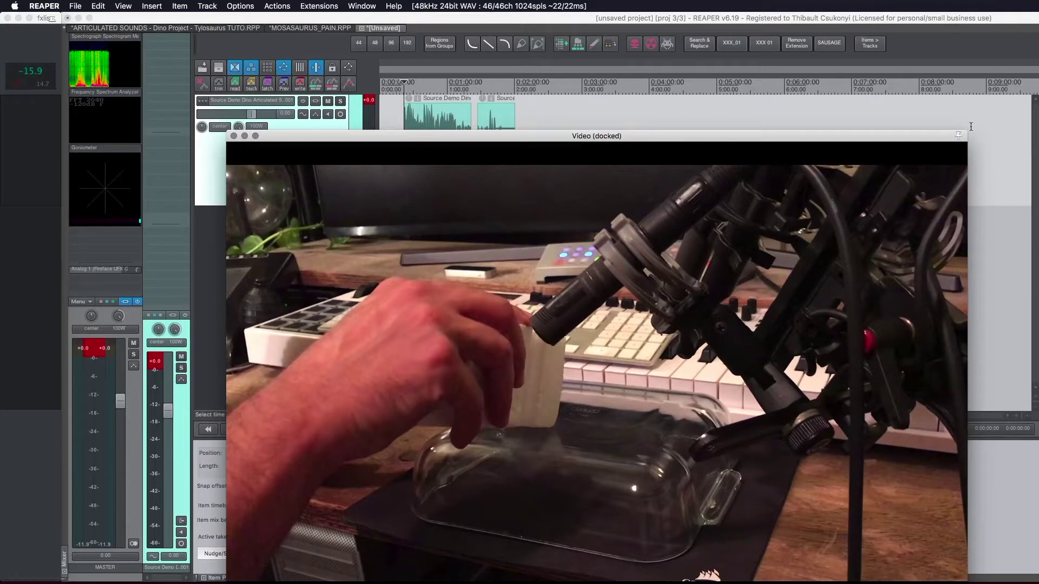
drag(966, 132, 875, 179)
drag(743, 183, 823, 113)
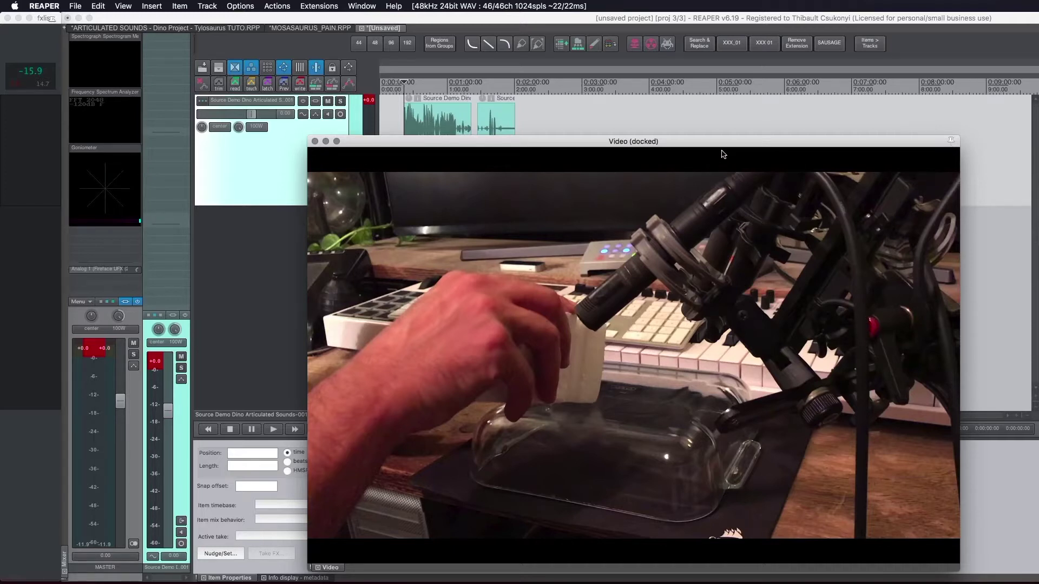
Play the Source Demo Dino Articulated Sounds-002.mov clip from its start and set the edit cursor just past its end
click(476, 98)
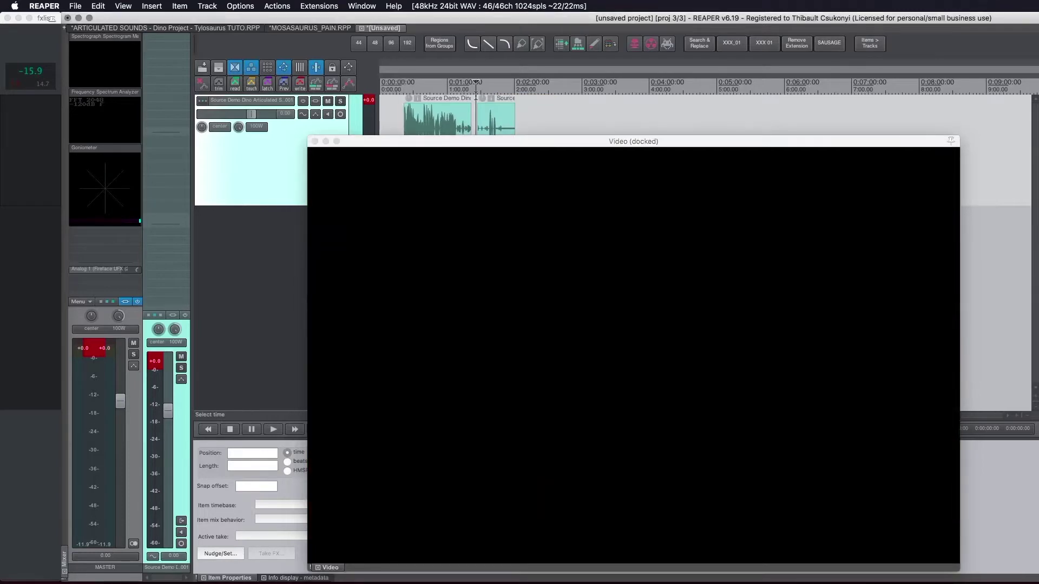
scroll(487, 102, up, 5)
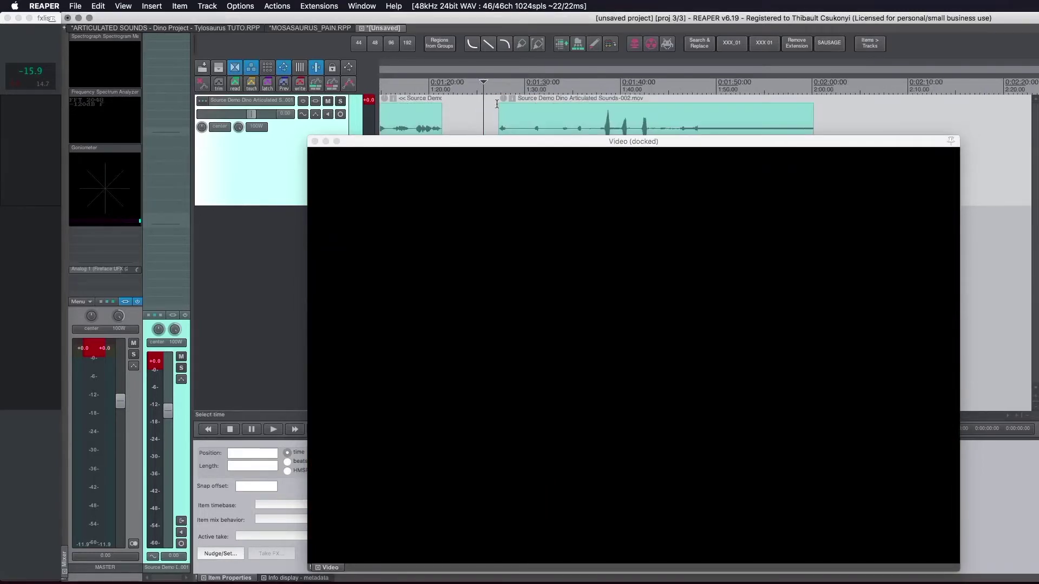
click(514, 109)
key(space)
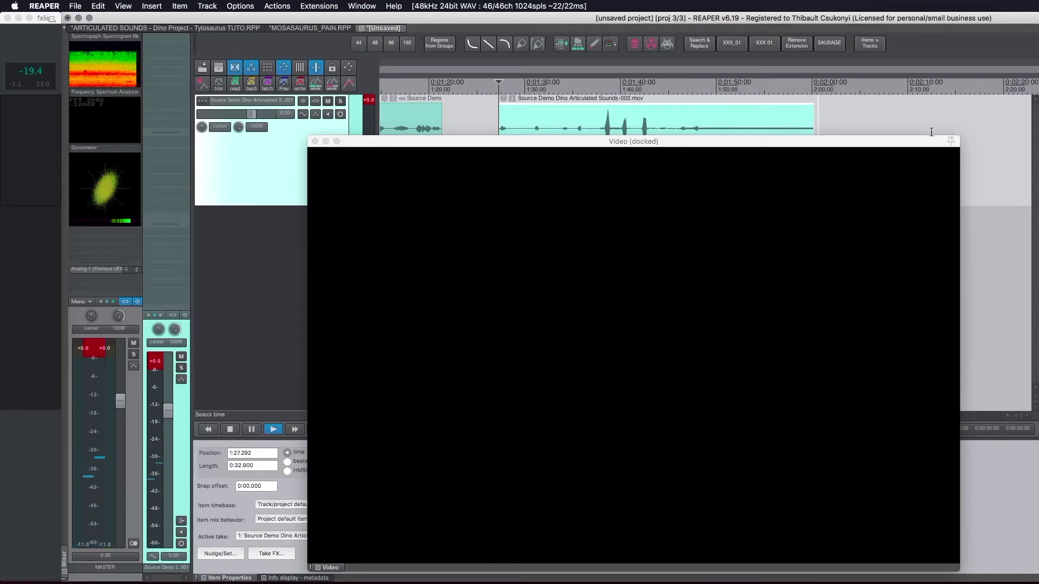
click(888, 116)
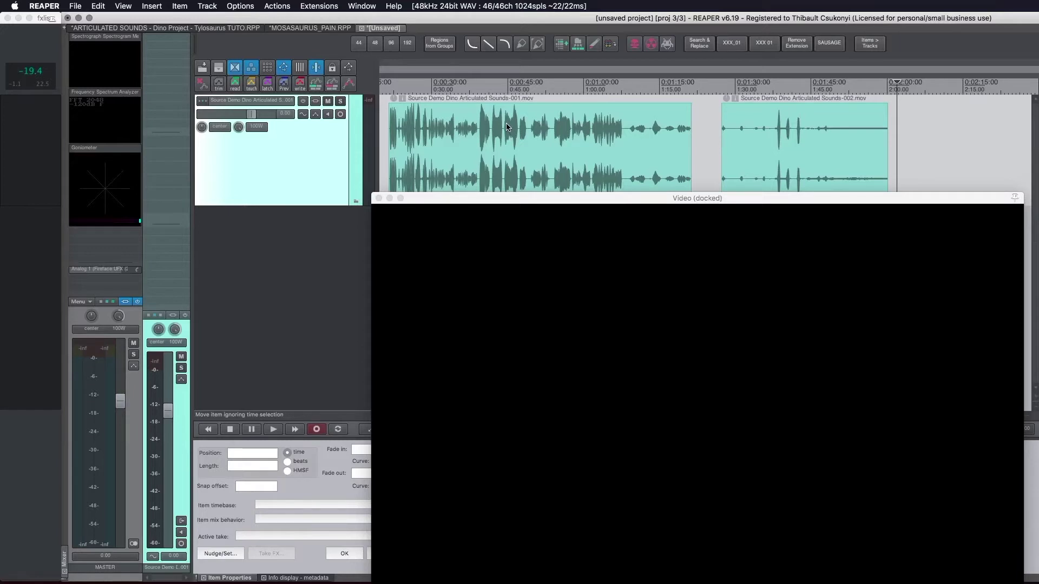
View the video frames of the first clip at about 0:40 and 0:50 on the timeline
click(485, 89)
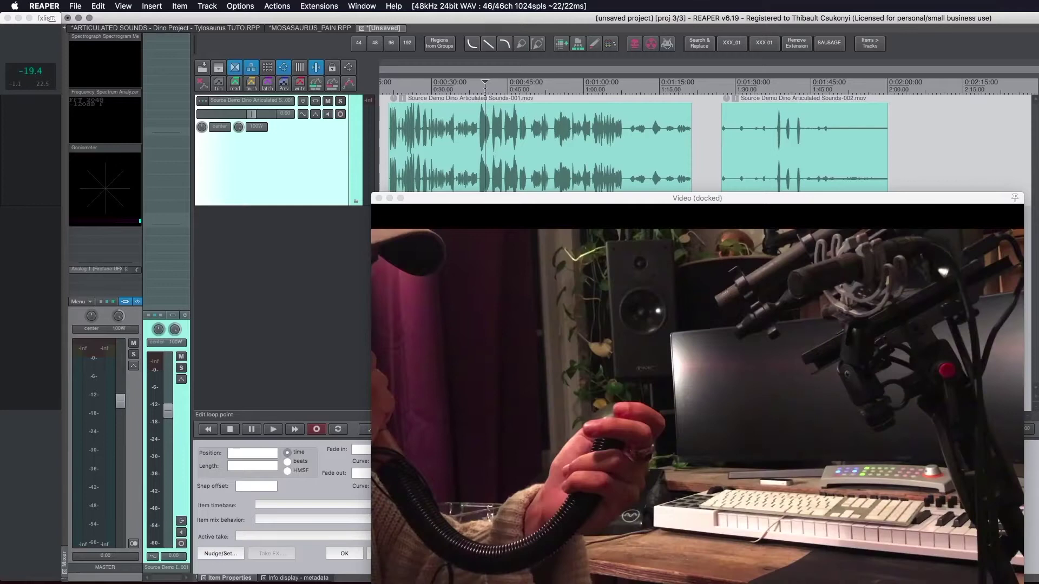
click(533, 87)
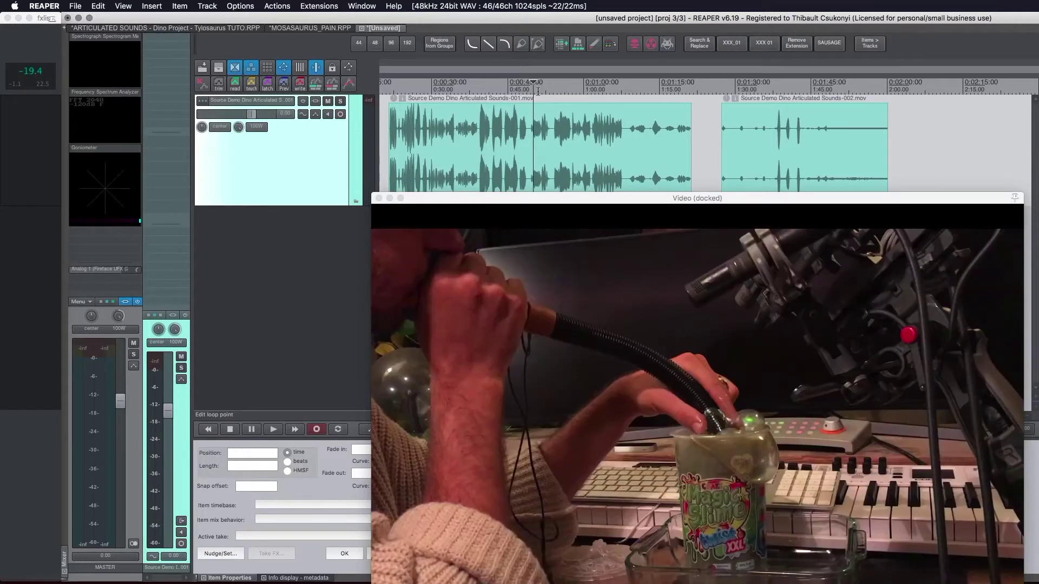
Play the first clip from about 0:50 and view its frames at about 0:45 and 0:57 with the whole video window visible
key(space)
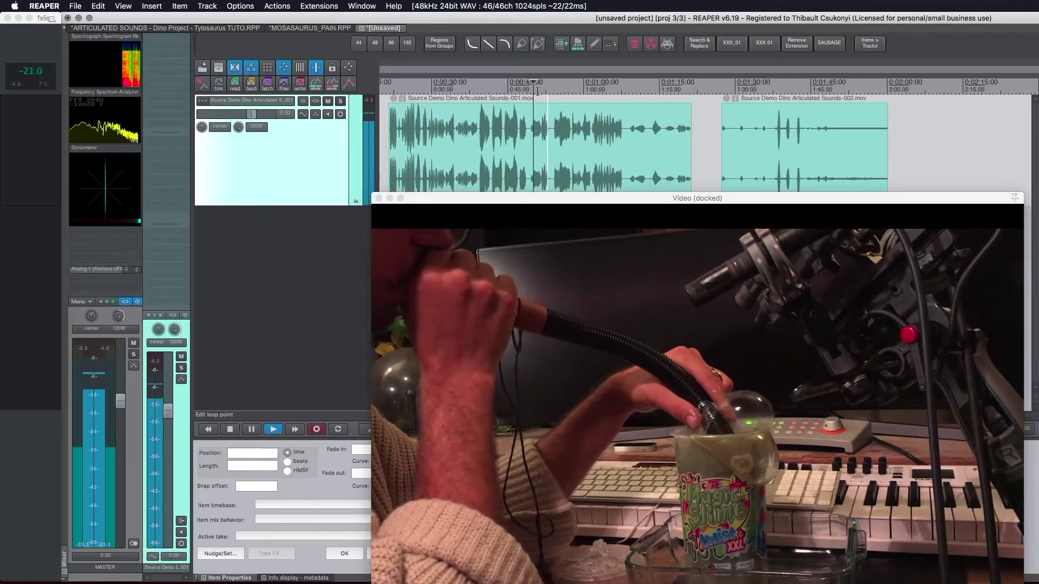
key(space)
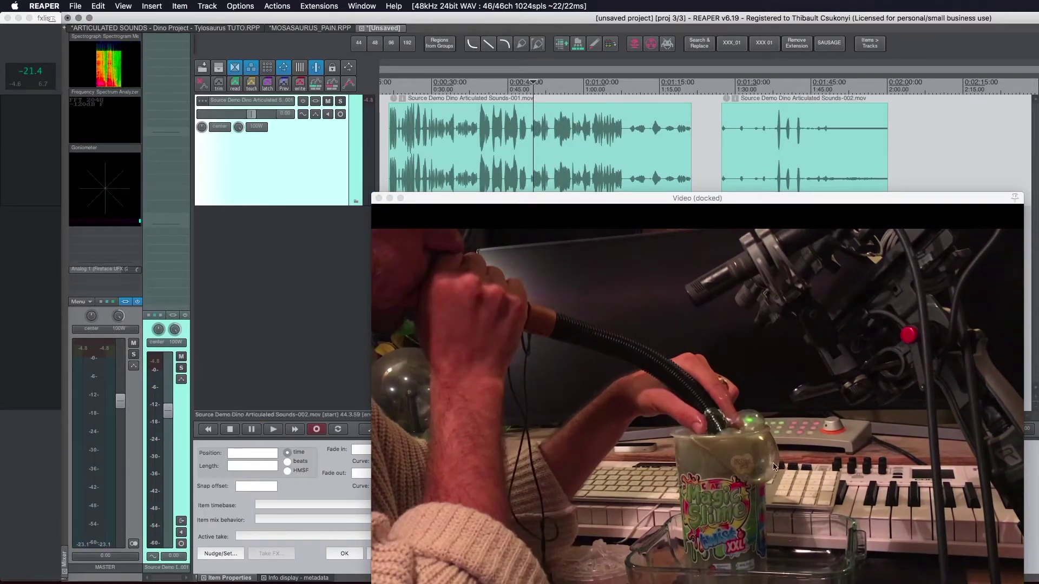
drag(732, 203, 726, 129)
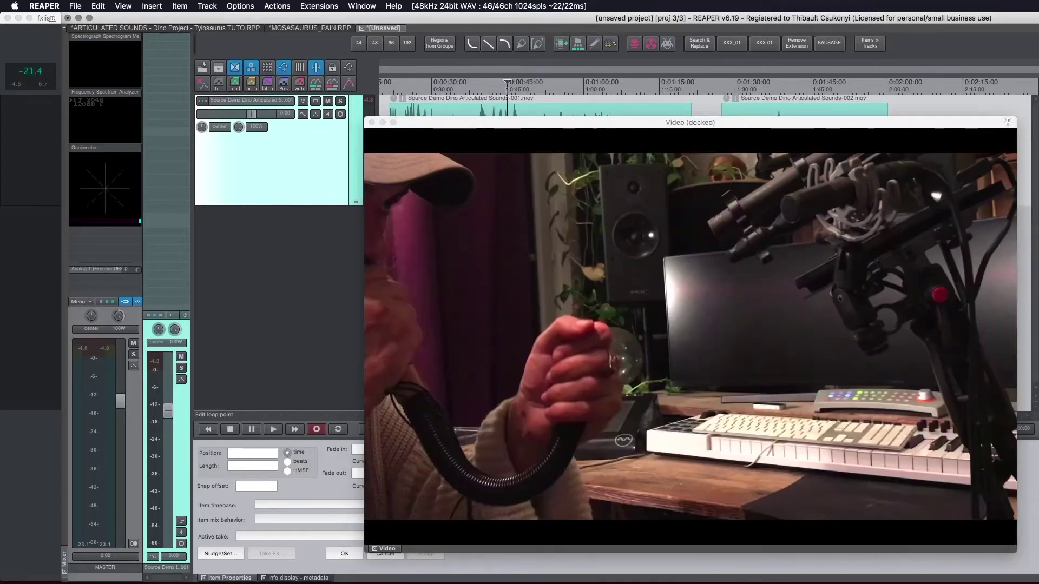
click(506, 89)
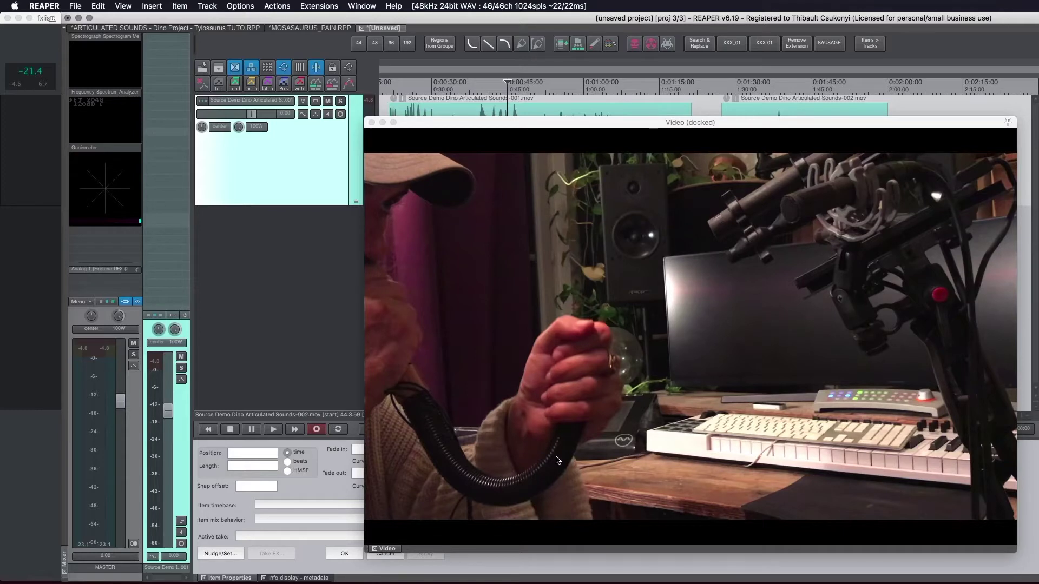
click(569, 88)
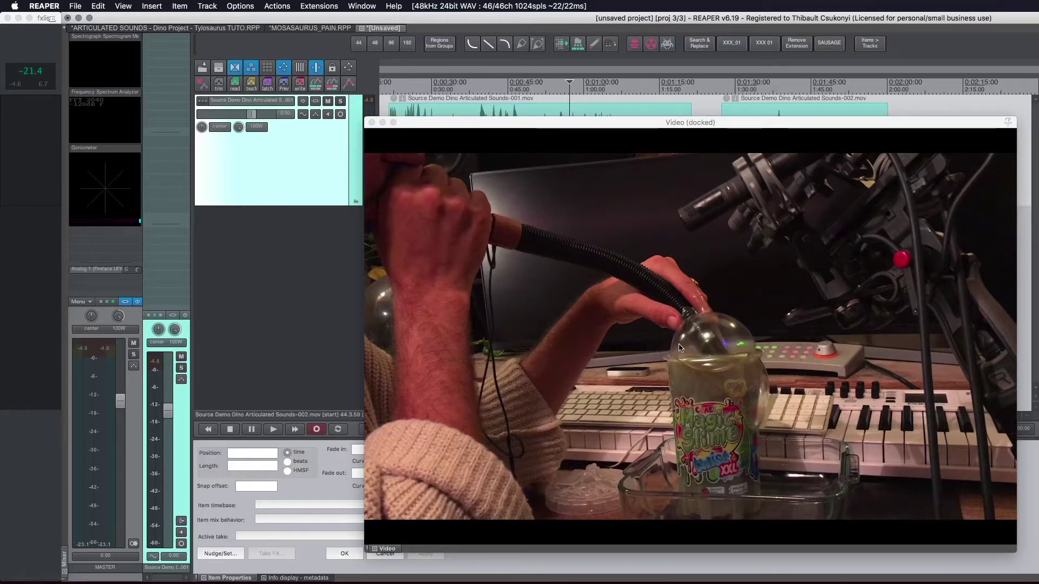
Switch to the ARTICULATED SOUNDS - Dino Project - Tylosaurus TUTO project and close the video window
key(minus)
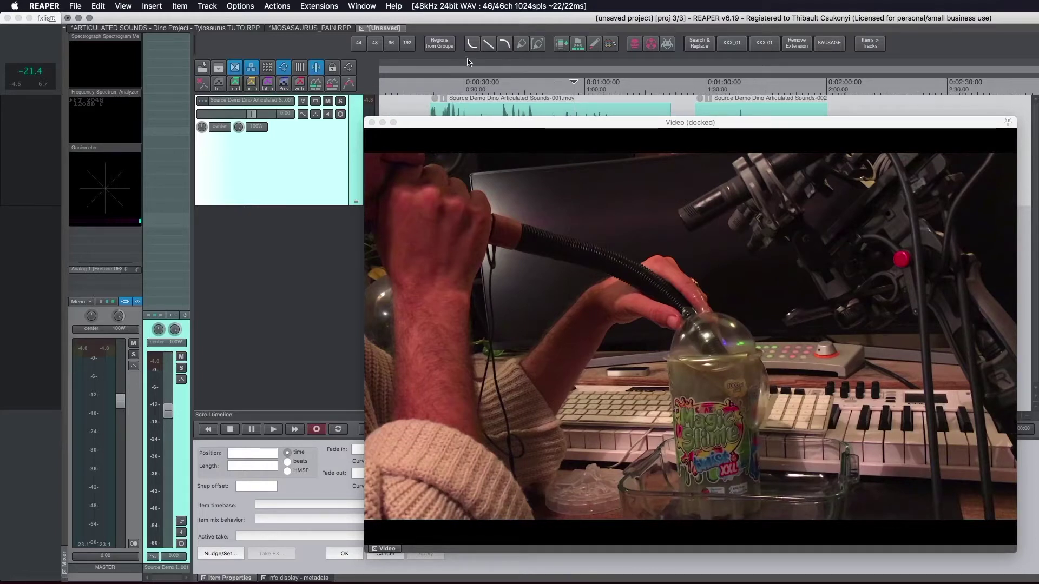
key(ctrl+Tab)
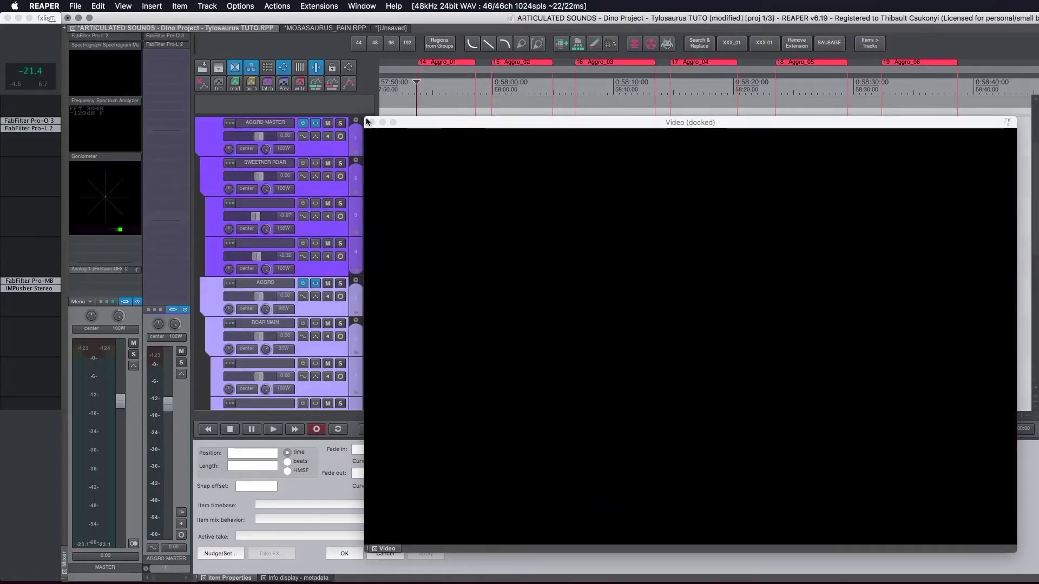
click(370, 122)
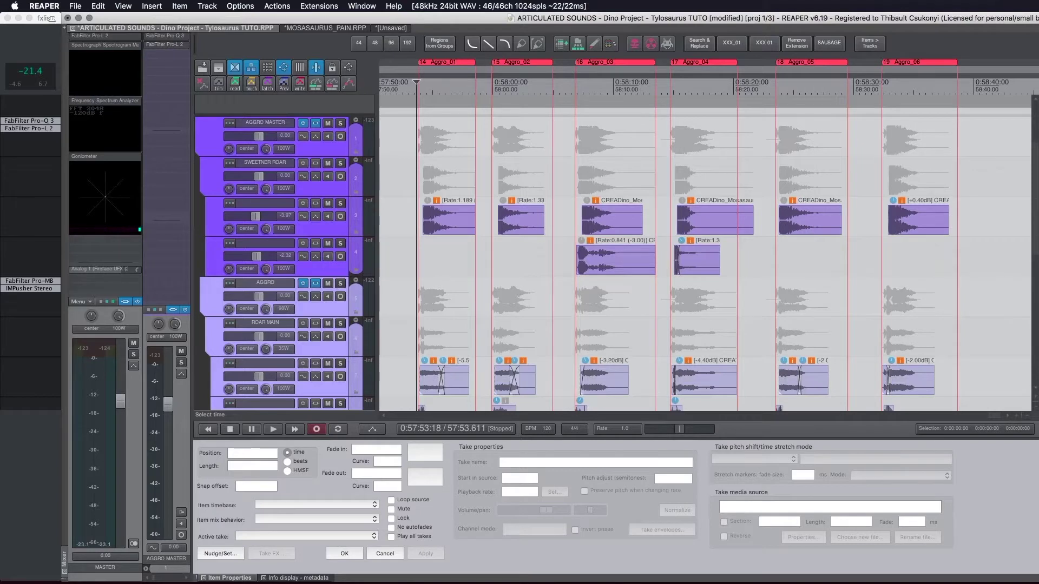
Switch to Chrome, bring its window into view and show the image results for "tylosaurus jurassic park"
key(super+Tab)
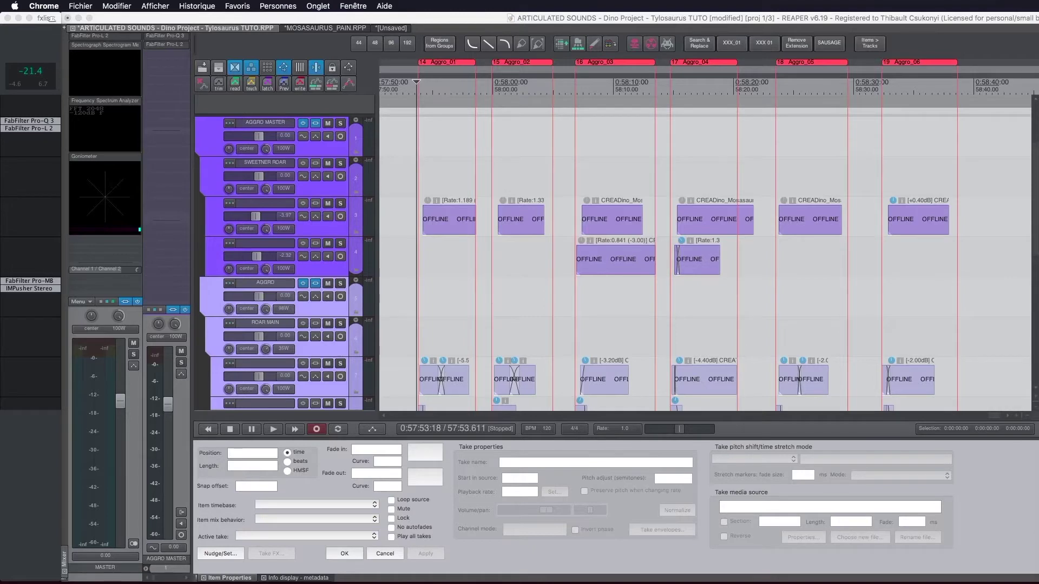
drag(1038, 92, 904, 55)
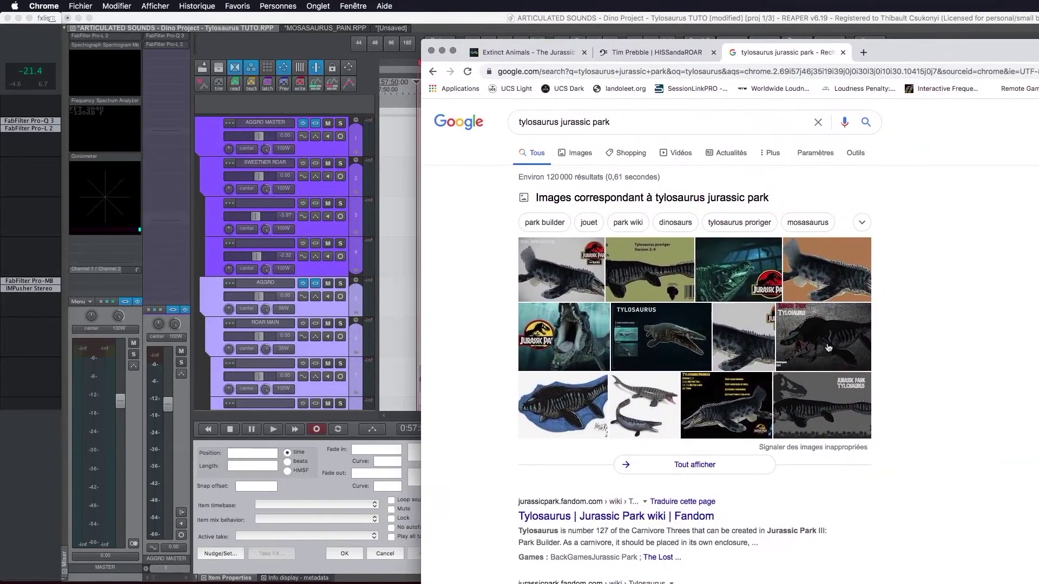
click(574, 153)
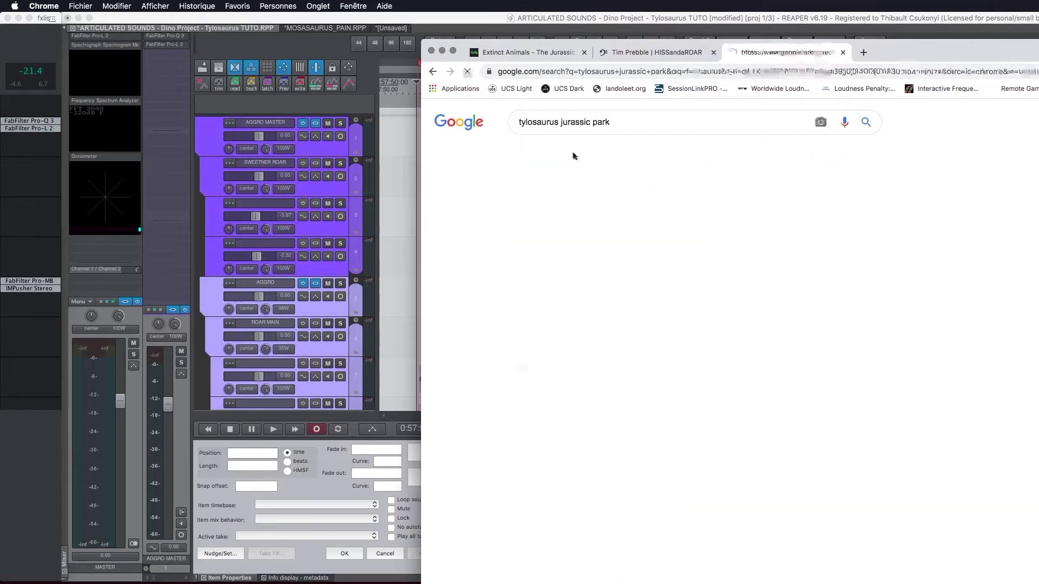
drag(944, 53, 668, 47)
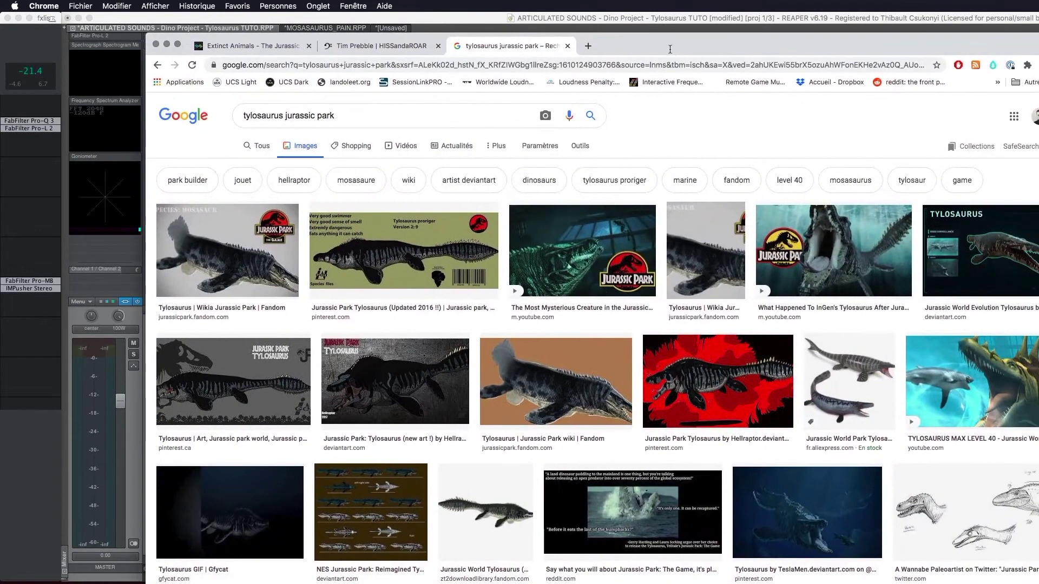
Preview the open-jawed "What Happened To InGen's Tylosaurus" image and the grey Pinterest Tylosaurus artwork, and return to REAPER
click(823, 248)
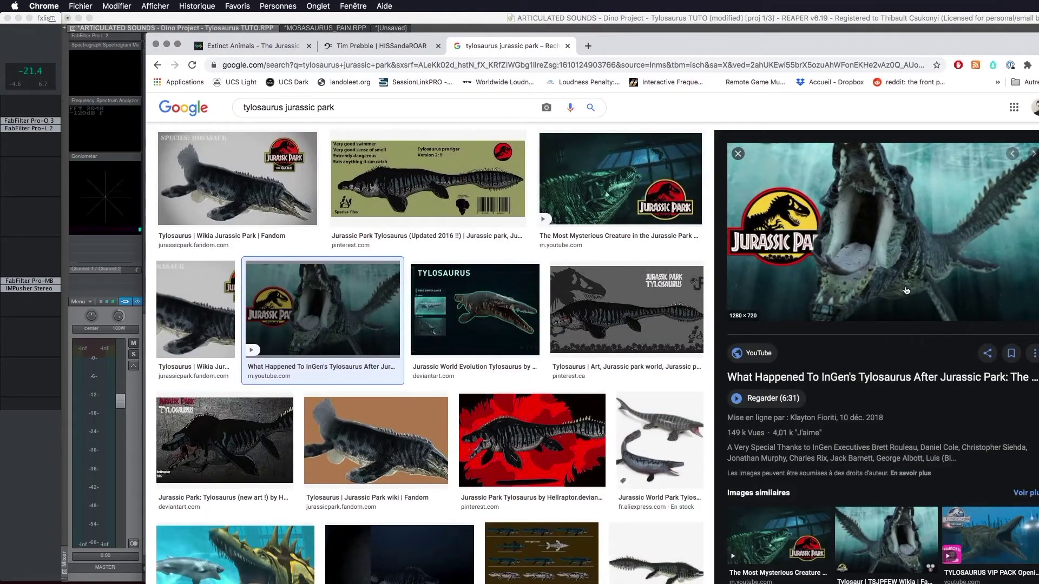
scroll(433, 357, up, 1)
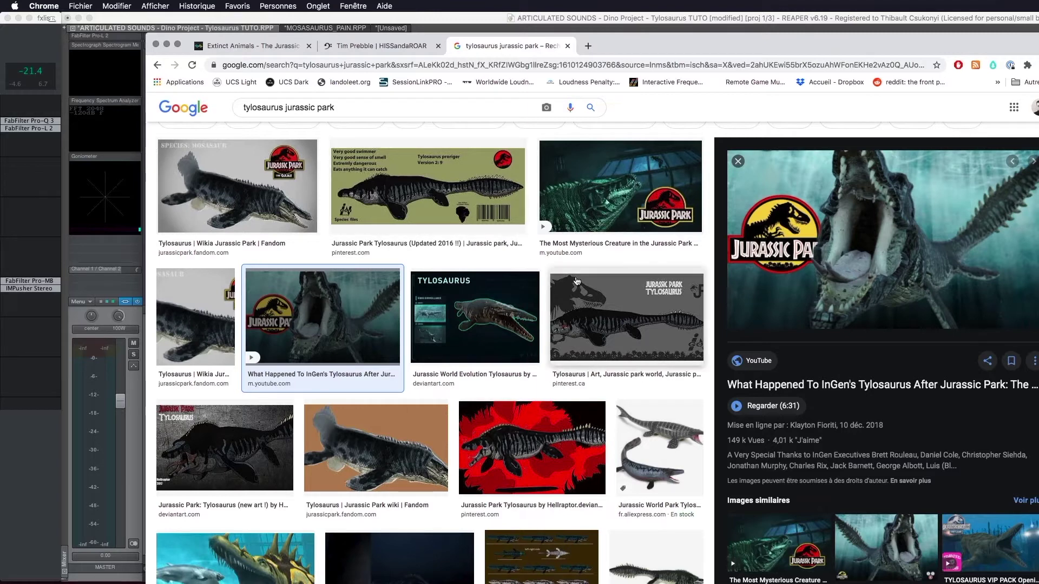
click(593, 288)
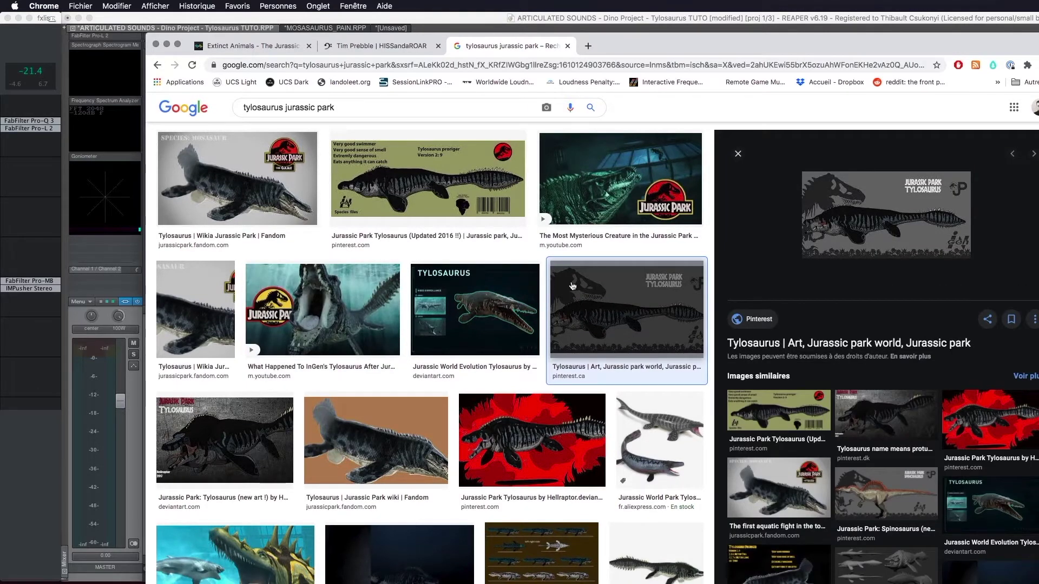
scroll(461, 328, down, 5)
key(super+Tab)
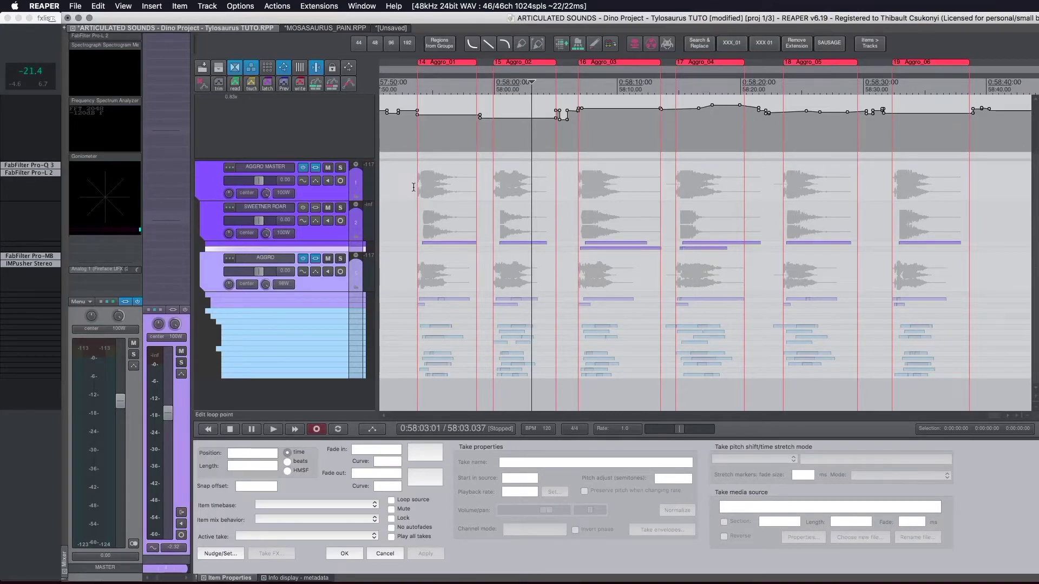
Expand the AGGRO folder's tracks and collapse the child tracks of ROAR MAIN
scroll(417, 182, up, 3)
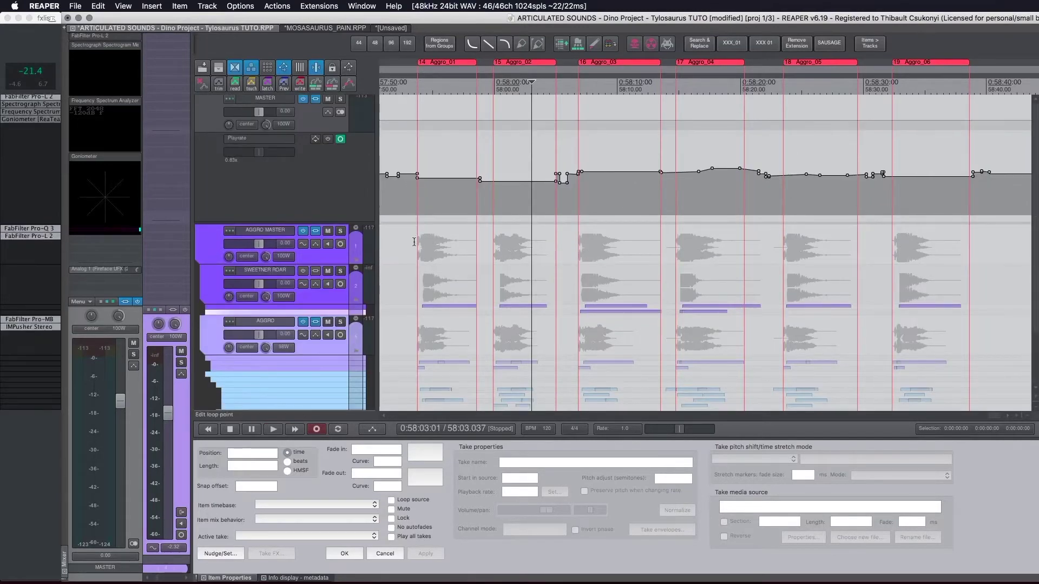
scroll(414, 217, down, 3)
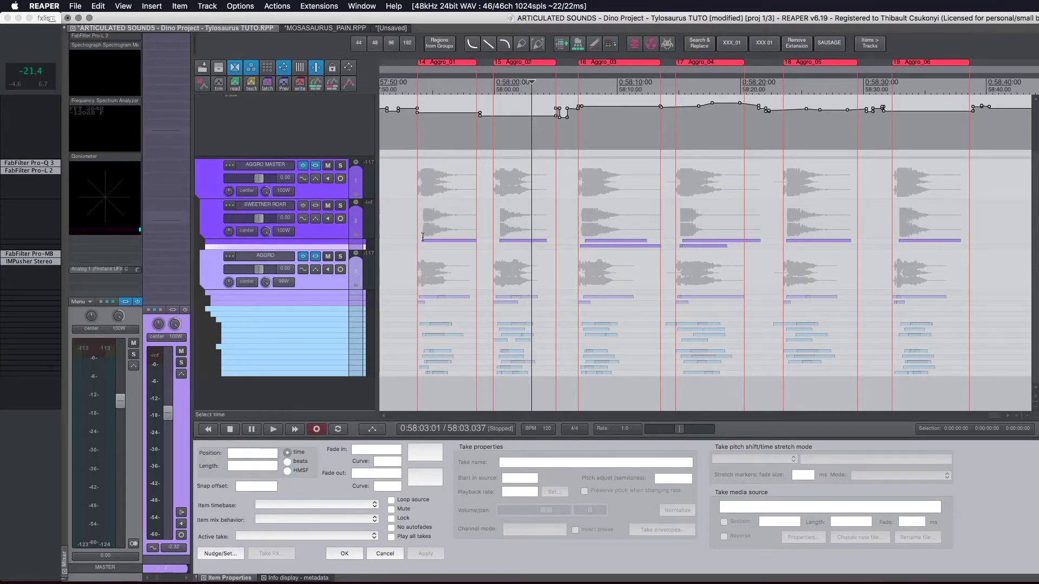
scroll(423, 237, up, 3)
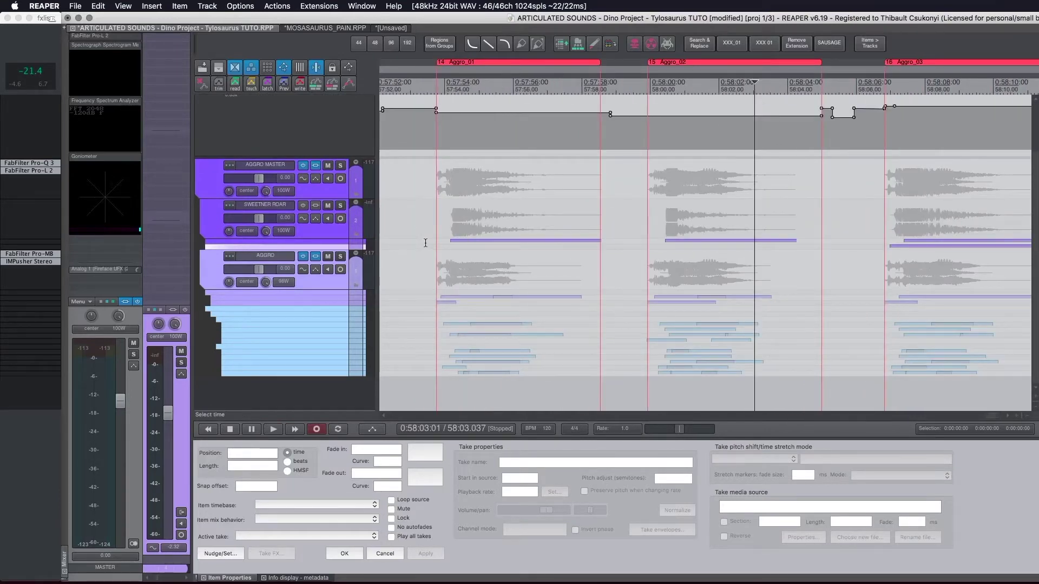
click(356, 254)
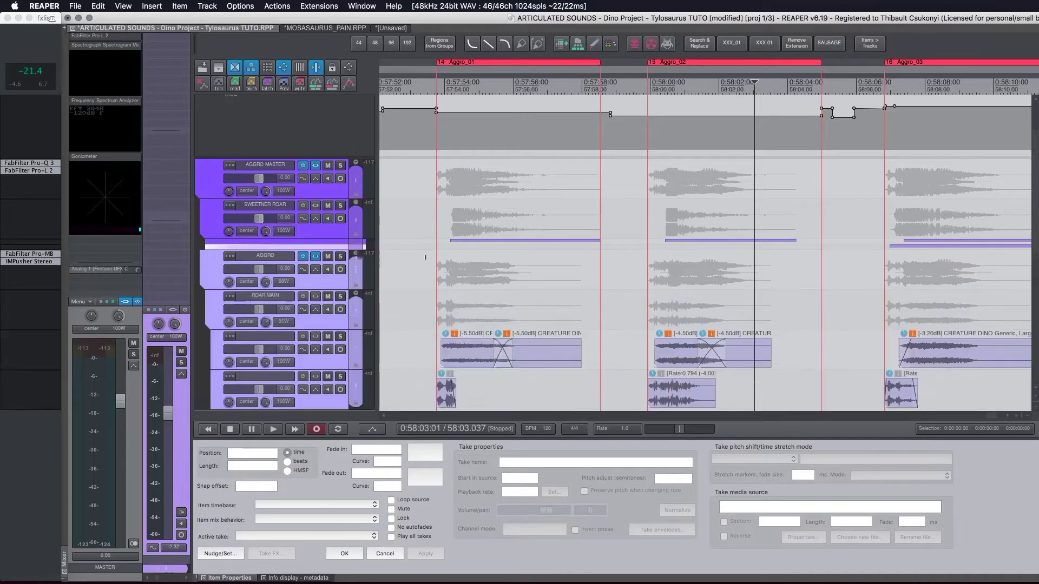
scroll(360, 232, down, 4)
click(358, 206)
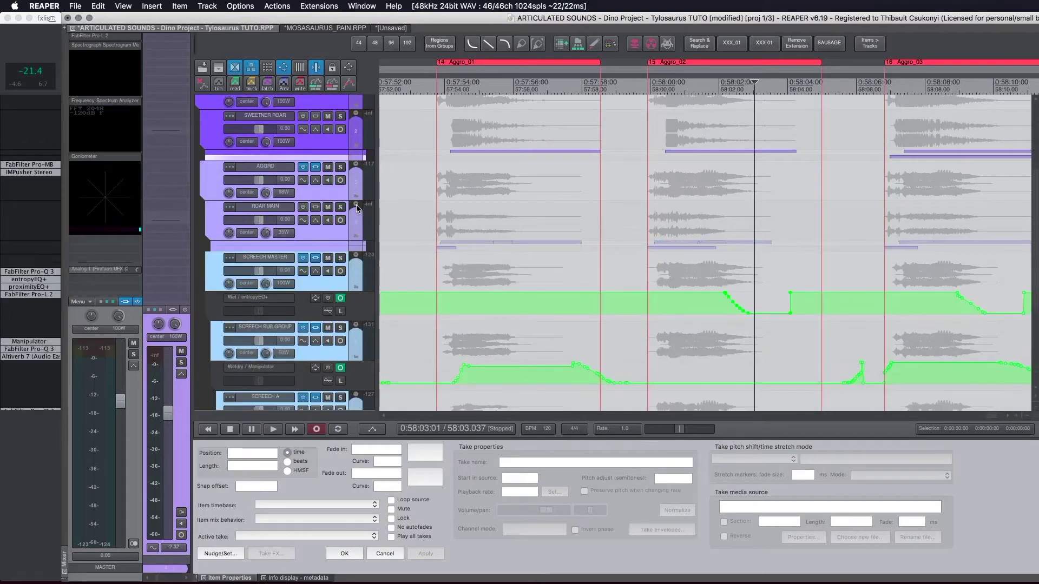
Examine the track hierarchy and automation envelopes from AGGRO MASTER through ROAR MAIN to the screech groups
scroll(371, 343, down, 4)
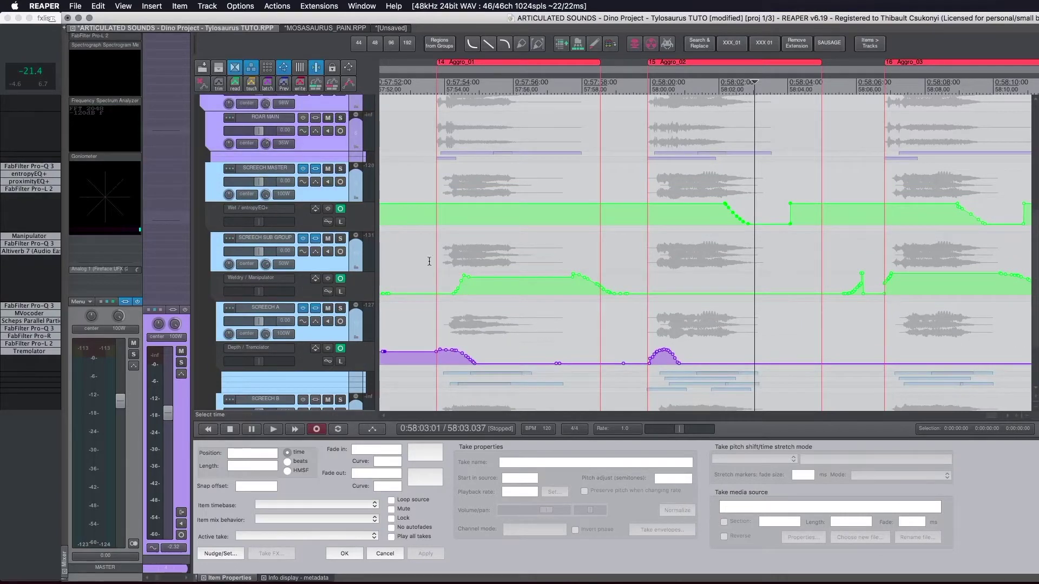
scroll(419, 270, down, 4)
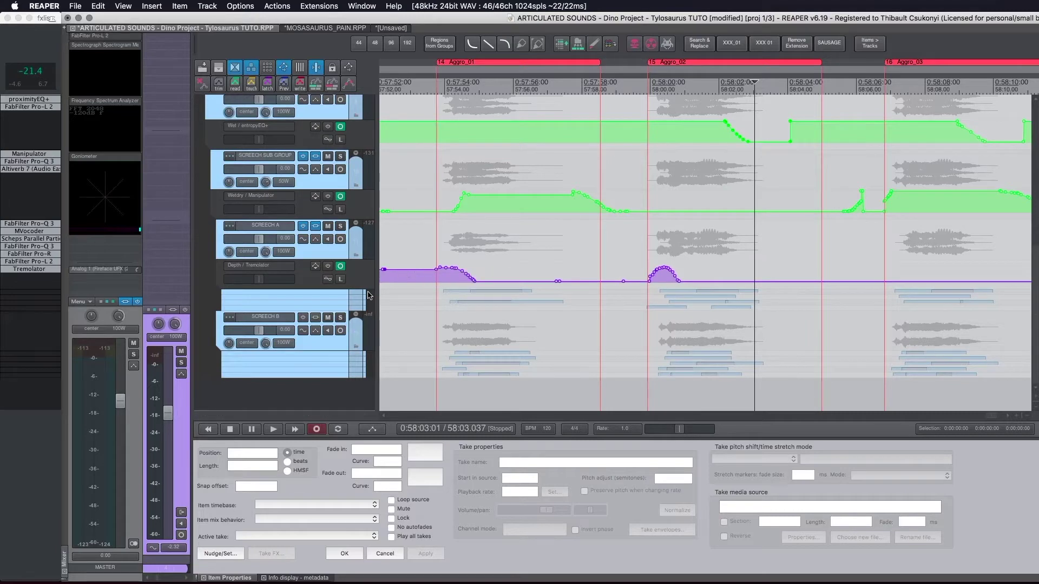
scroll(420, 254, up, 4)
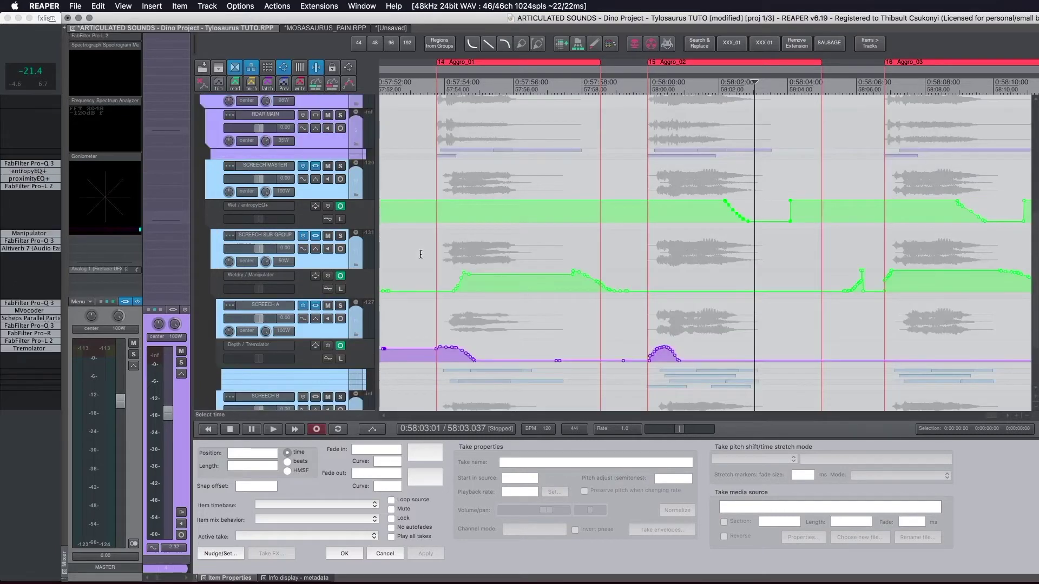
scroll(420, 254, up, 5)
scroll(420, 254, up, 3)
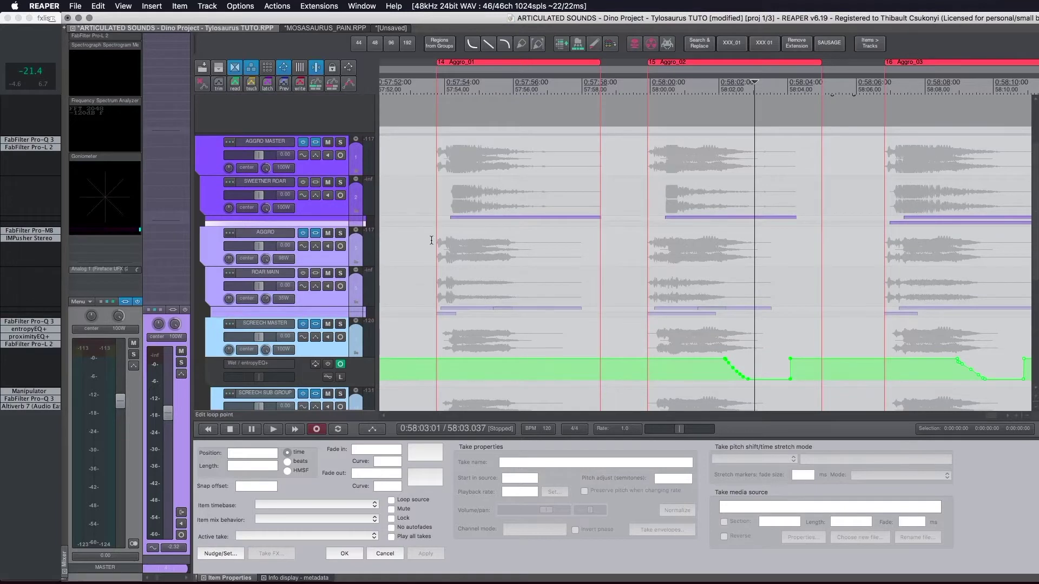
scroll(419, 238, down, 1)
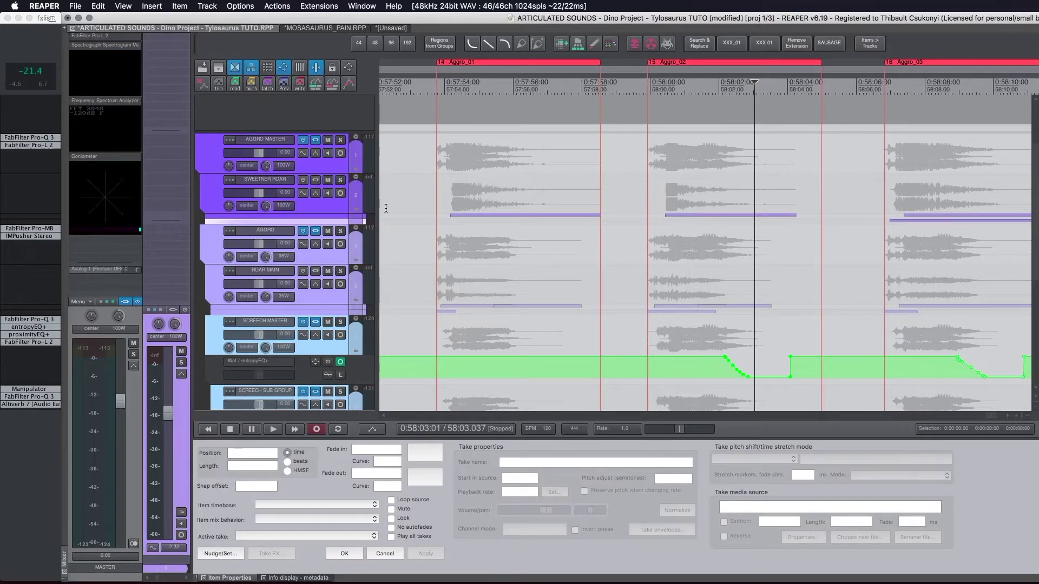
Expand the SCREECH A folder and examine its layered source clips in the Aggro_01 region
scroll(386, 208, down, 10)
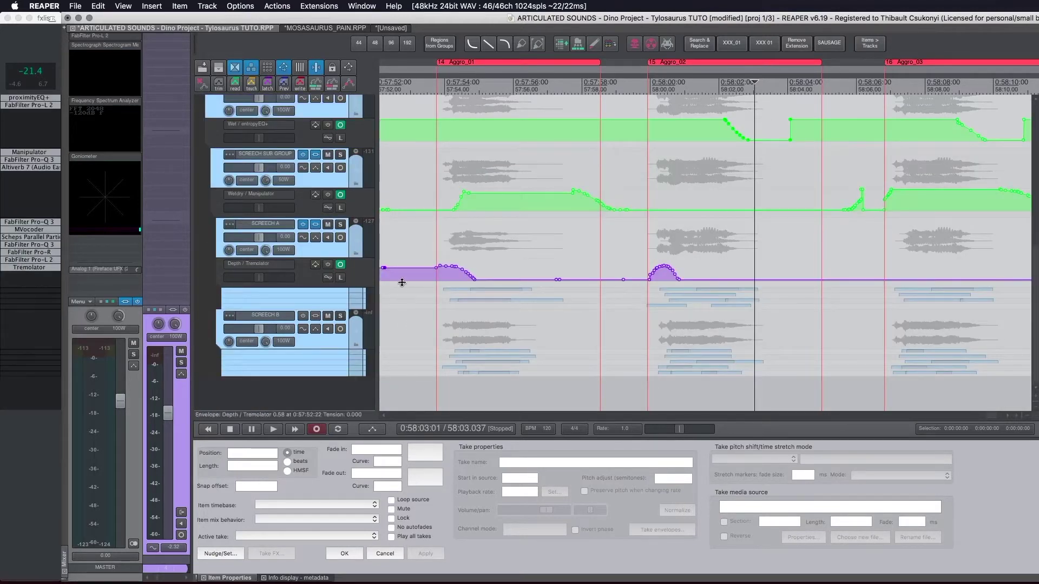
click(354, 222)
scroll(413, 261, up, 4)
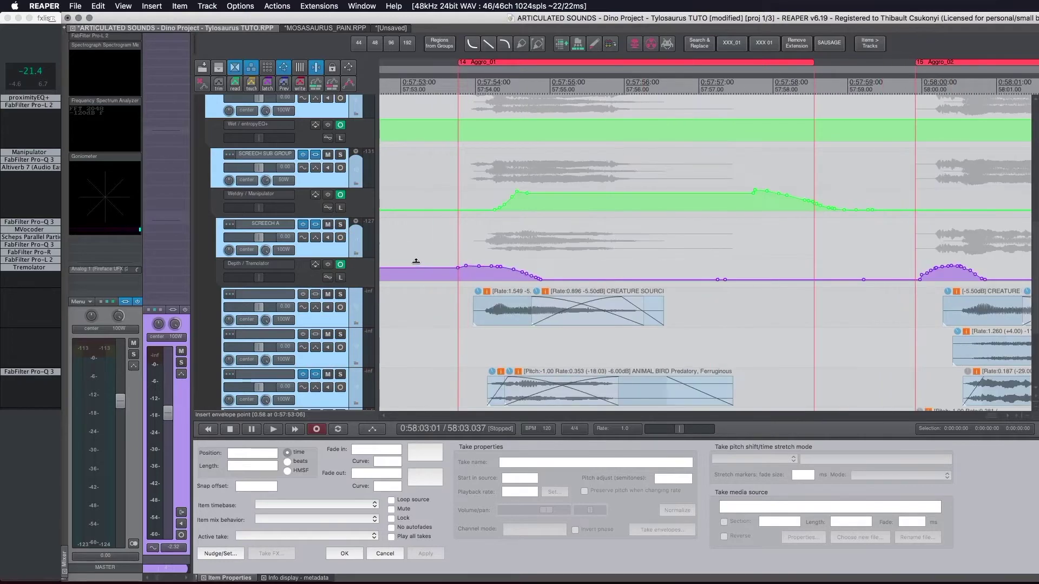
scroll(413, 242, down, 5)
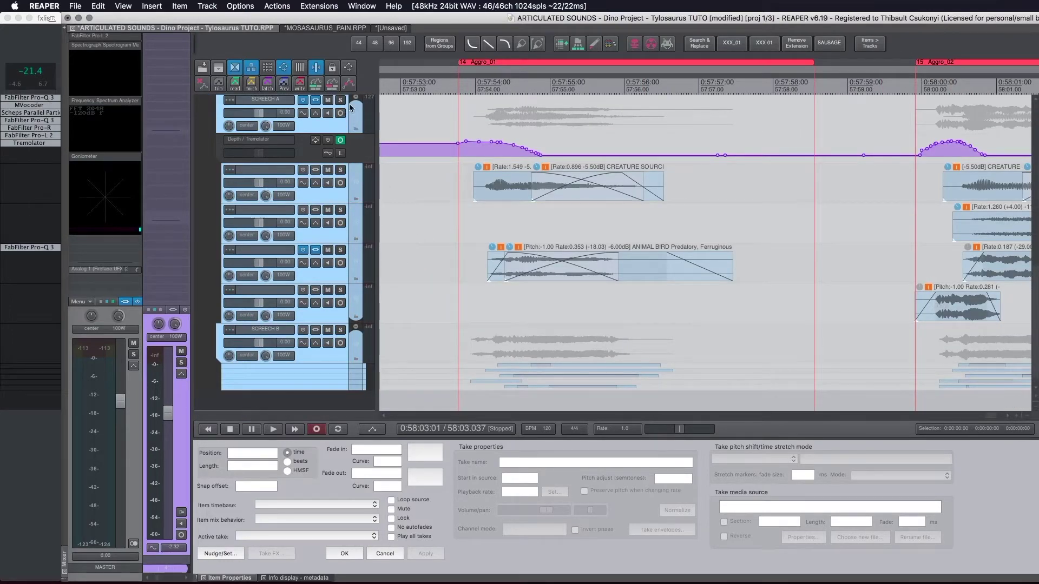
scroll(379, 131, up, 3)
scroll(367, 132, up, 4)
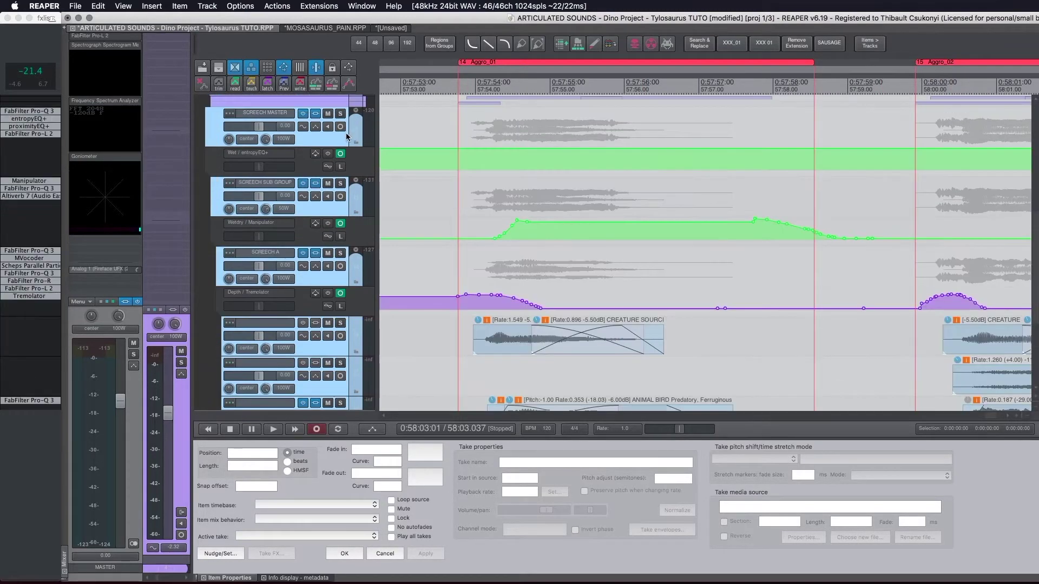
Solo SCREECH SUB GROUP with its child tracks collapsed, play it from the start of Aggro_01, and clear the solo
click(340, 184)
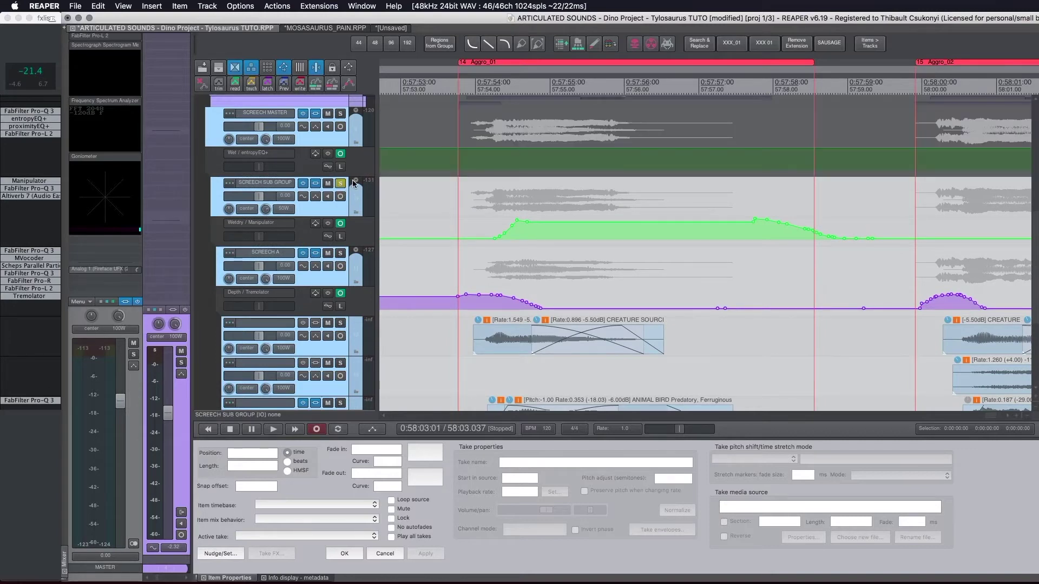
click(458, 217)
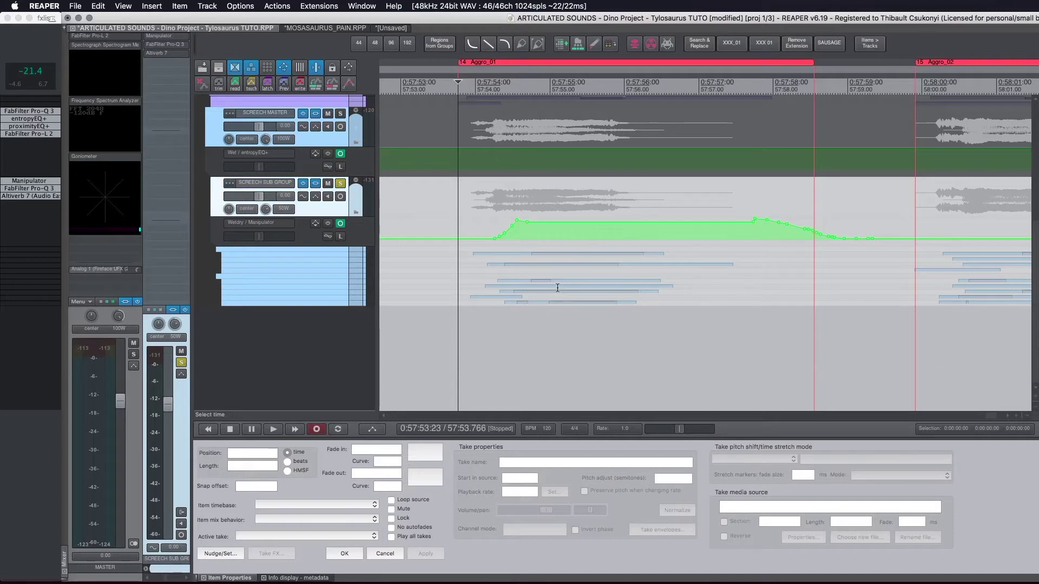
key(space)
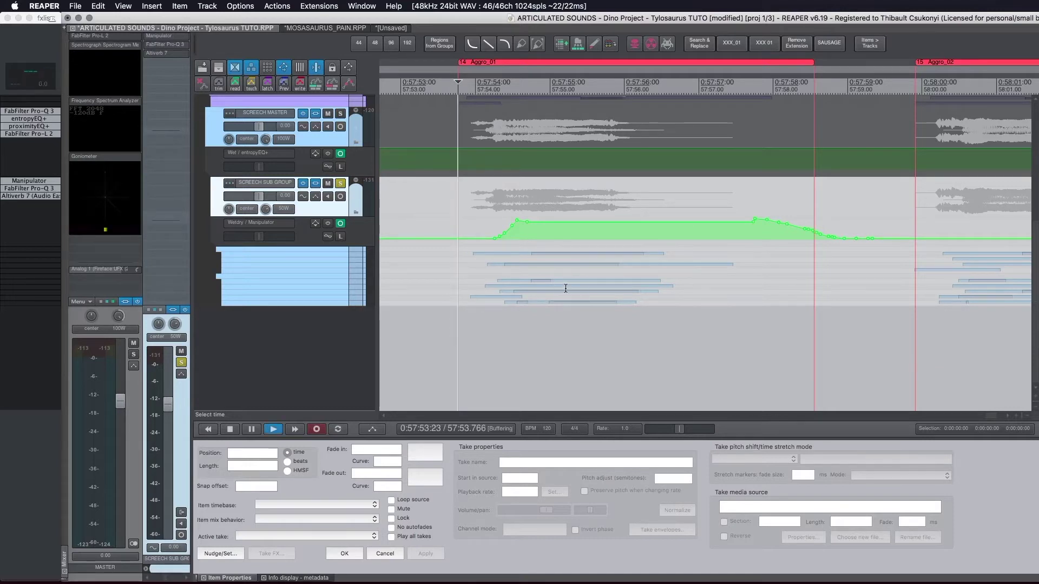
key(space)
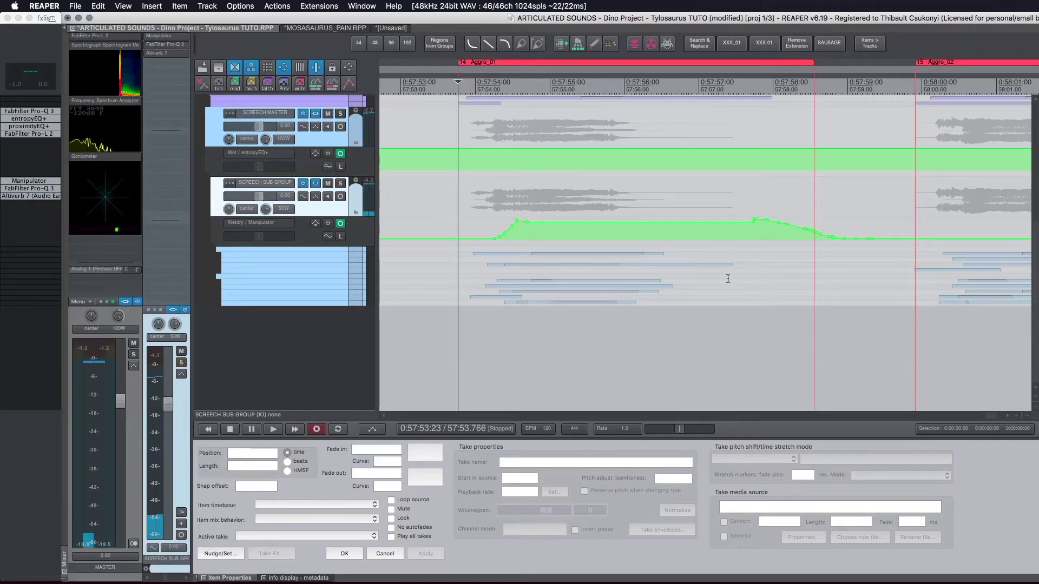
Play the full unsoloed mix from the start of the Aggro_01 region with the master and AGGRO tracks in view
scroll(727, 278, down, 3)
scroll(703, 260, up, 5)
key(space)
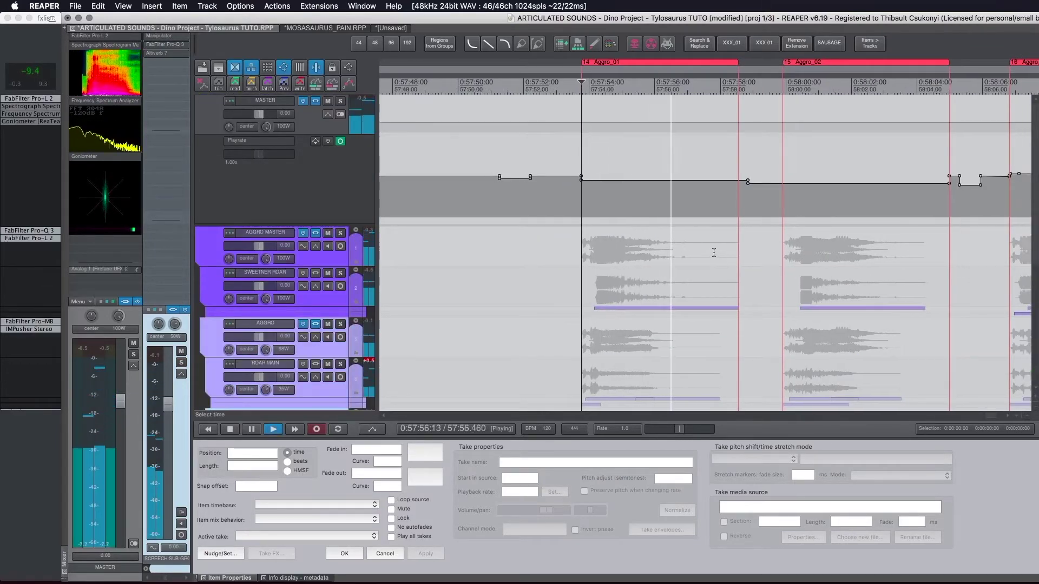
Play the full Aggro mix onward through the Aggro_02, Aggro_03 and Aggro_04 regions, reducing the height of the master playrate envelope lane
scroll(713, 253, down, 2)
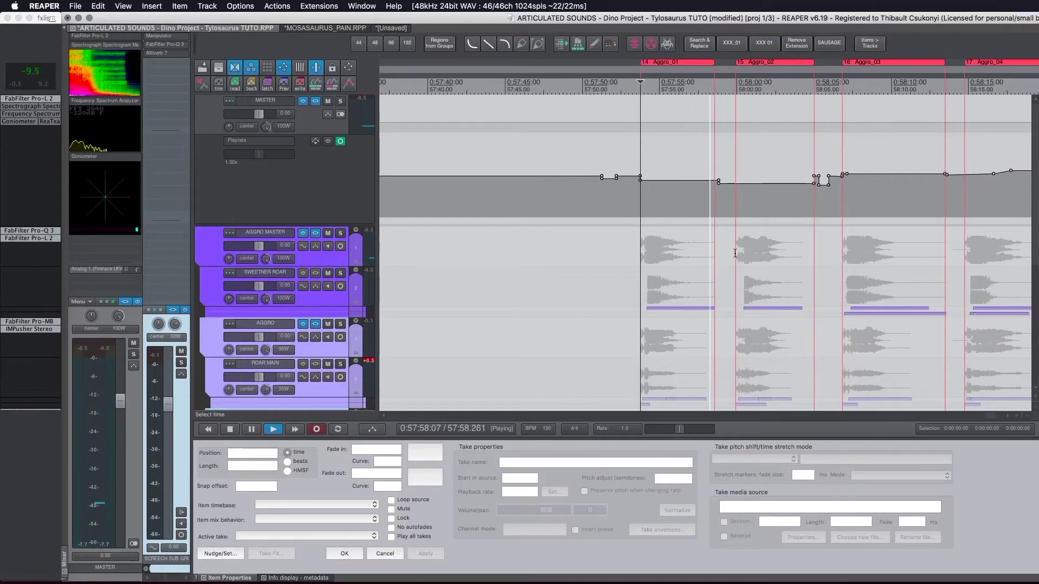
scroll(720, 265, right, 3)
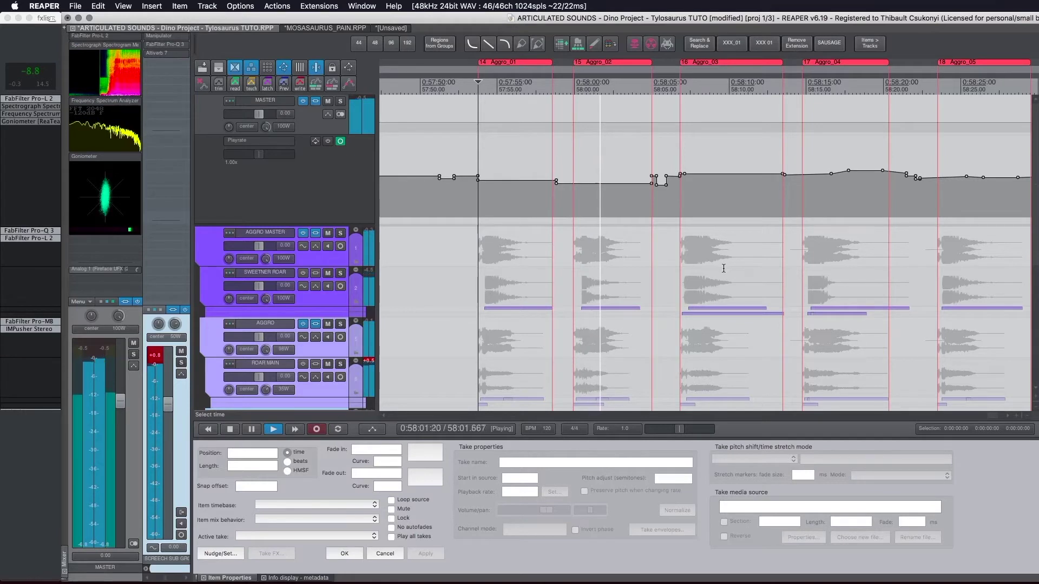
click(678, 259)
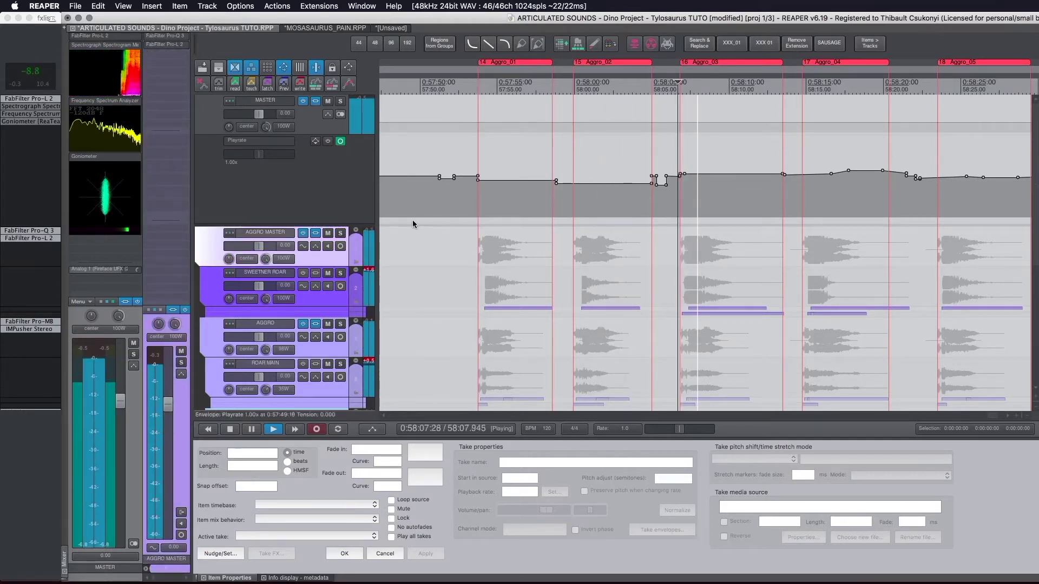
drag(347, 224, 347, 191)
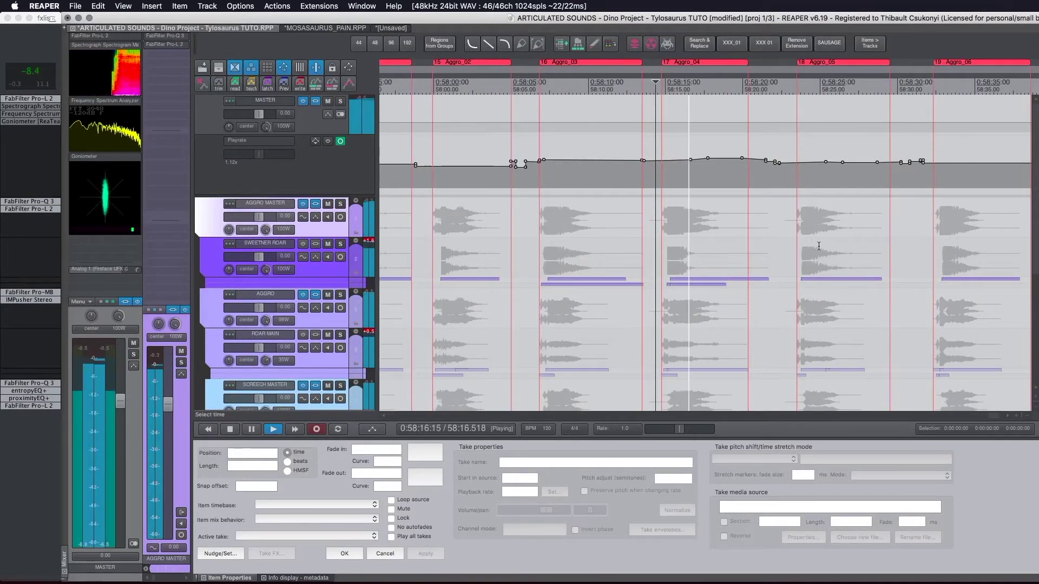
Play the full mix from the starts of Aggro_05 and Aggro_06, then stop playback
click(794, 239)
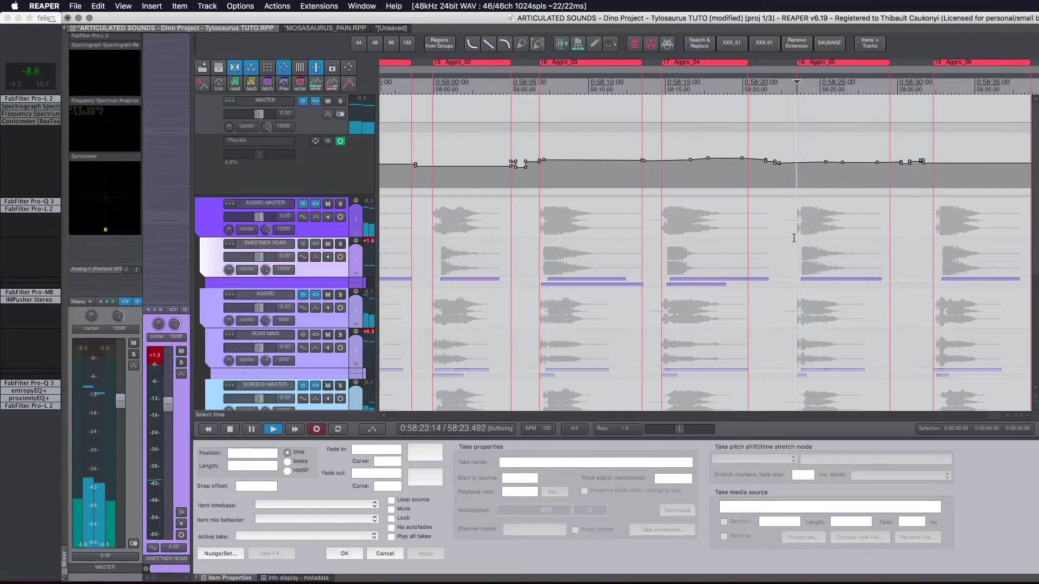
scroll(793, 238, down, 1)
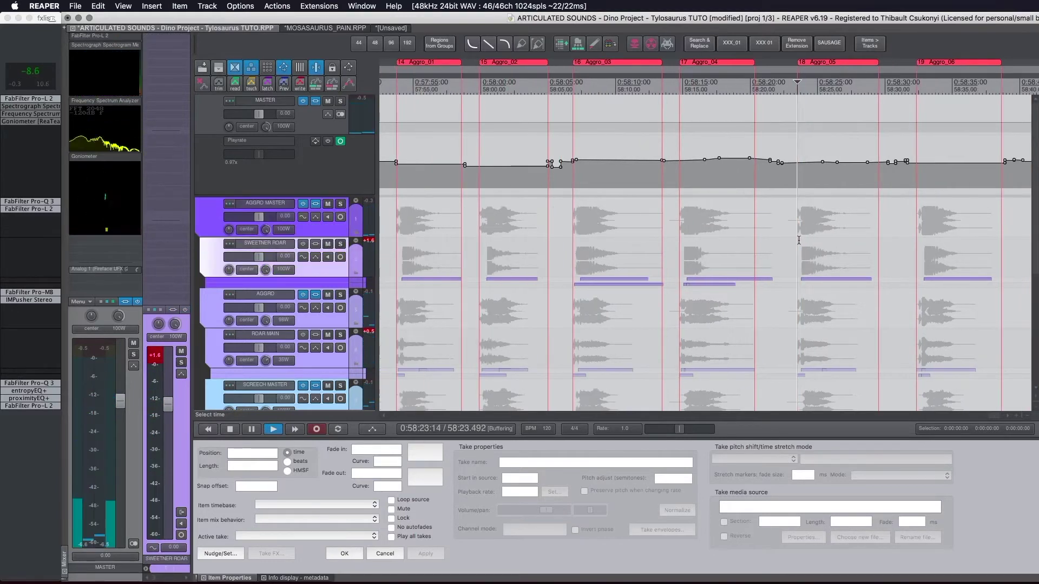
click(915, 224)
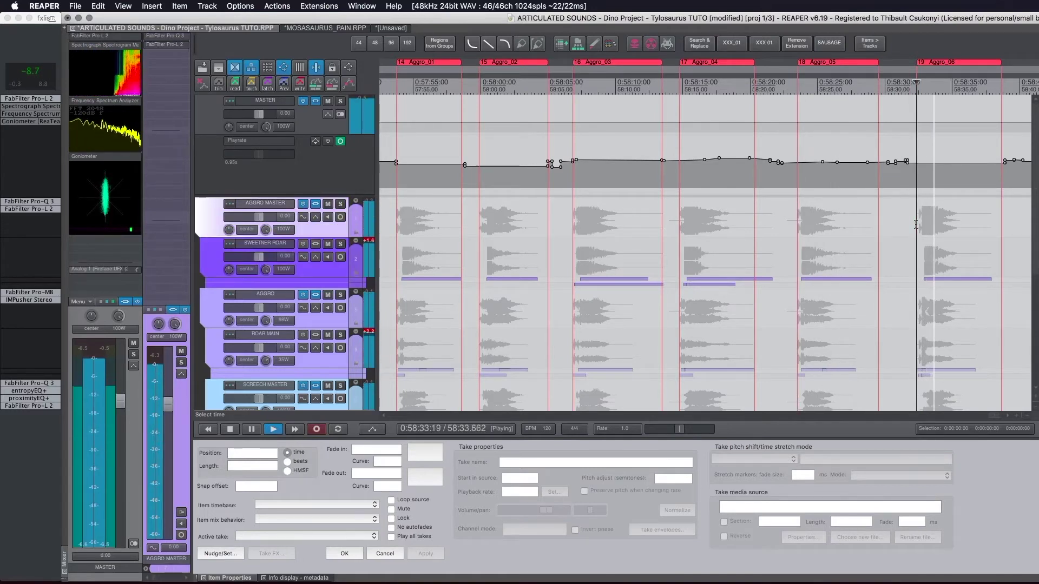
scroll(725, 252, down, 4)
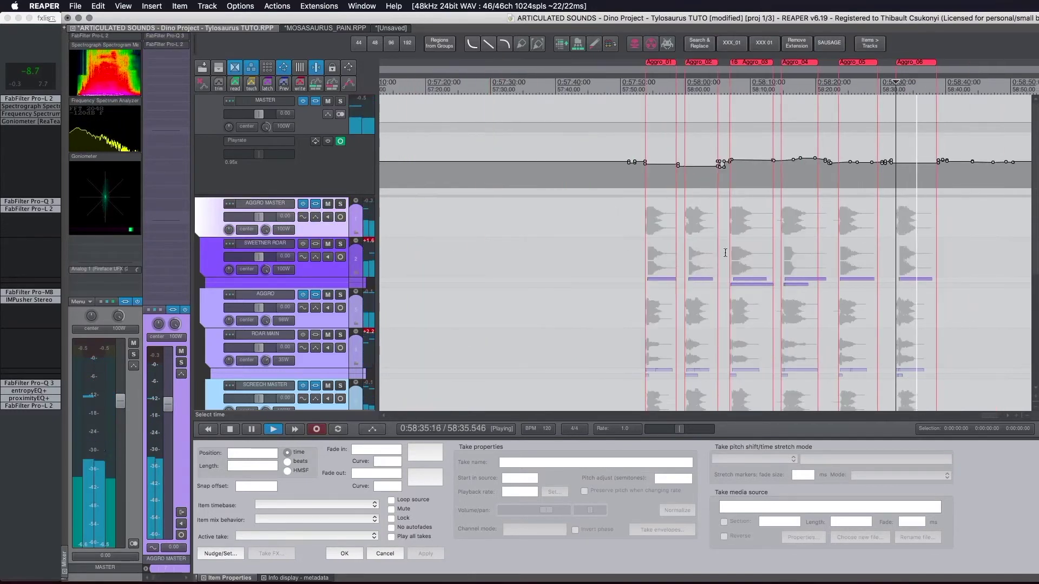
key(space)
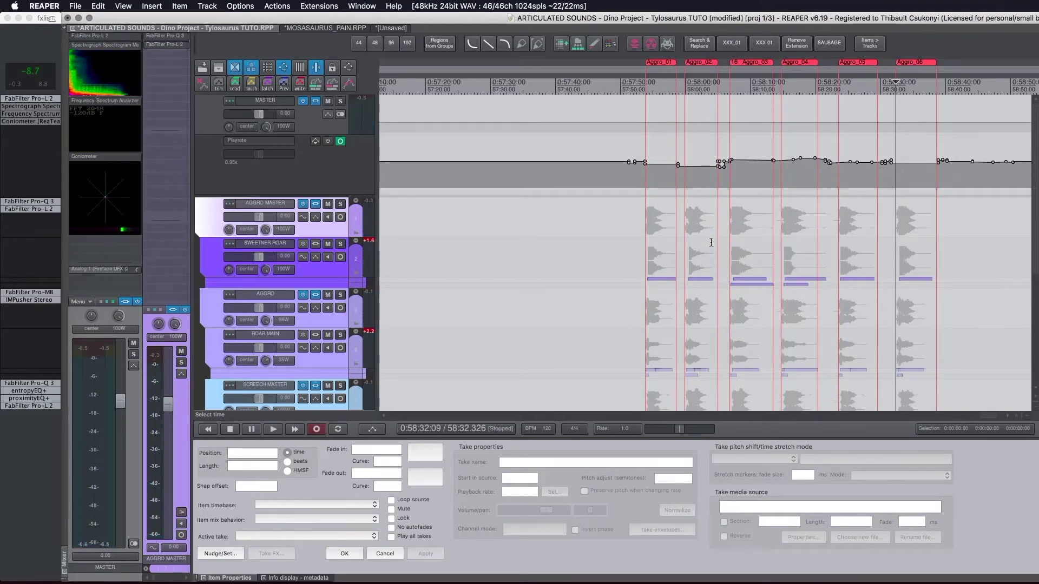
Expand the SCREECH SUB GROUP folder and examine its automation envelopes and source clips around Aggro_01 and Aggro_02
scroll(711, 242, down, 6)
scroll(698, 265, up, 3)
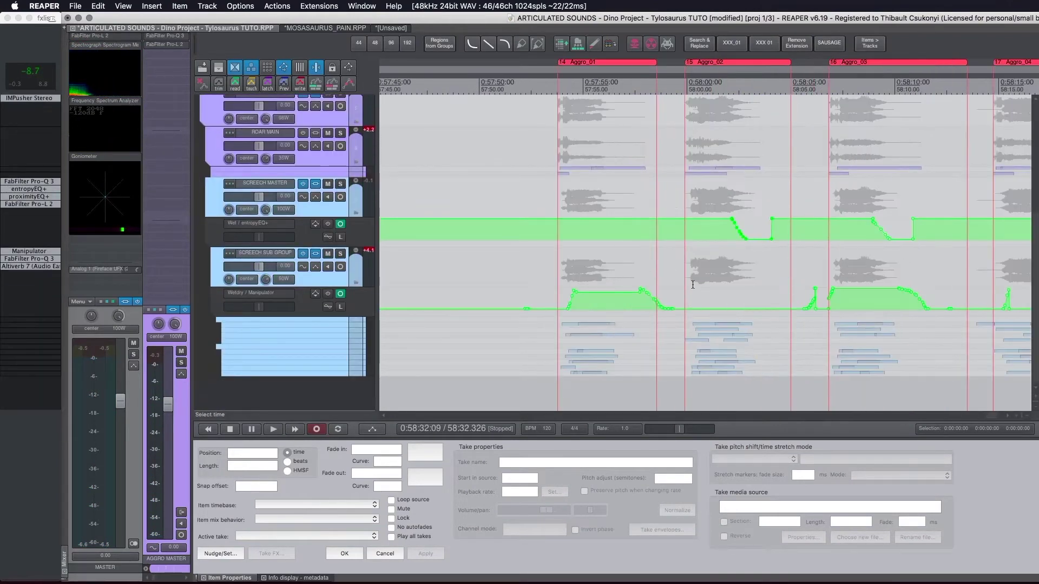
scroll(567, 313, up, 2)
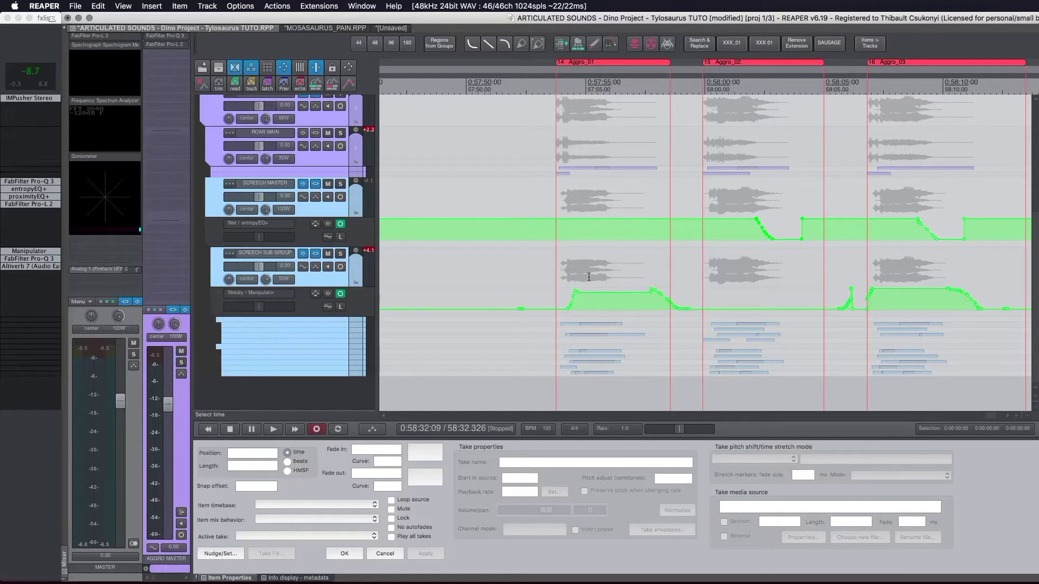
scroll(589, 277, up, 3)
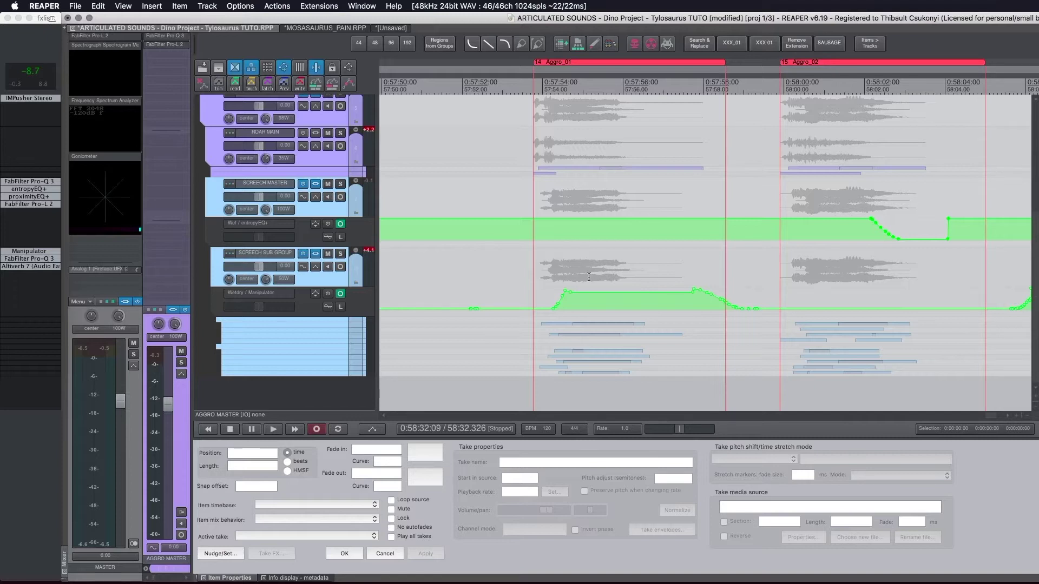
scroll(566, 277, up, 1)
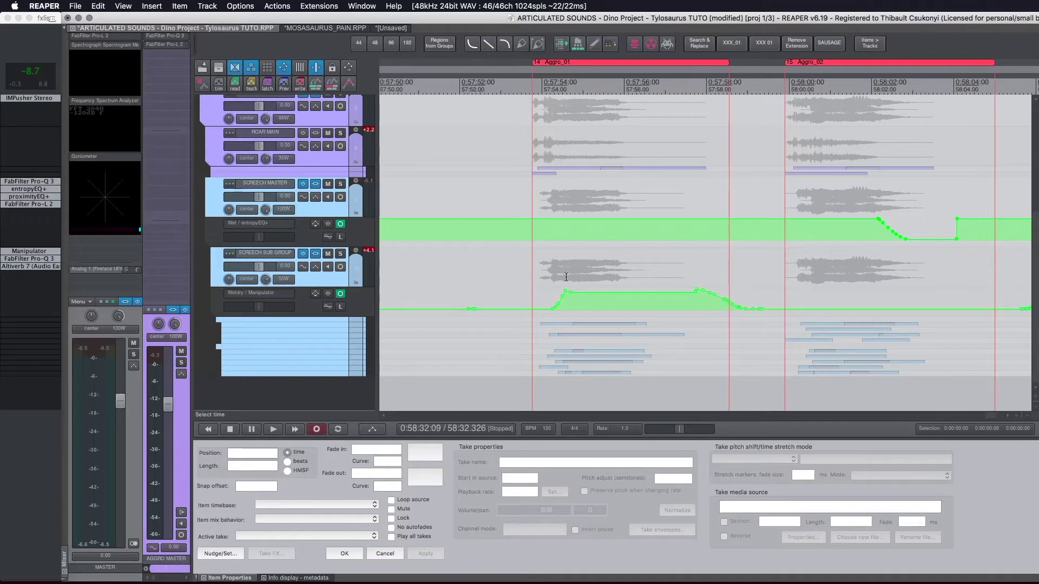
click(341, 282)
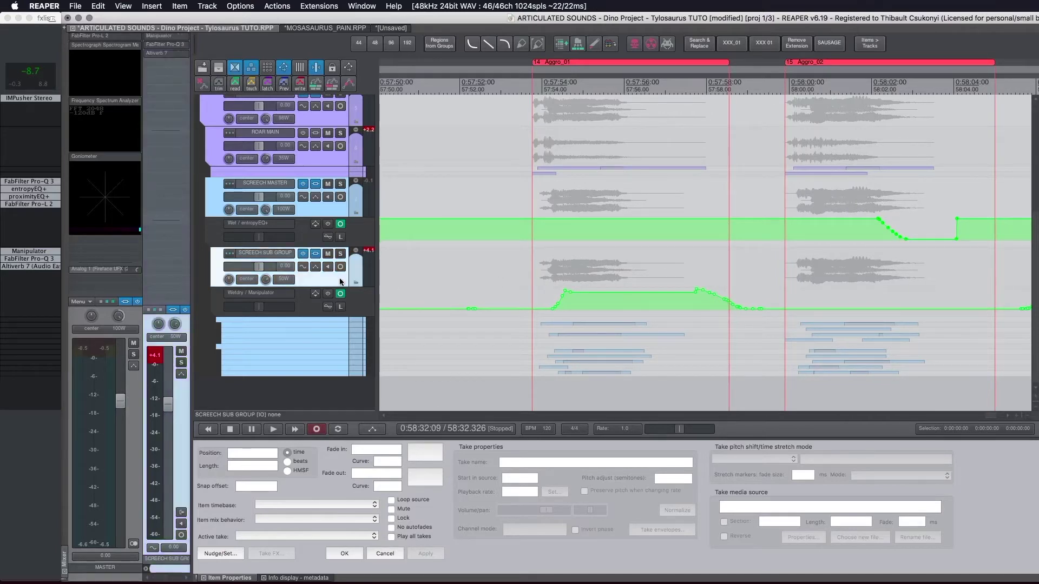
click(355, 252)
scroll(582, 296, down, 3)
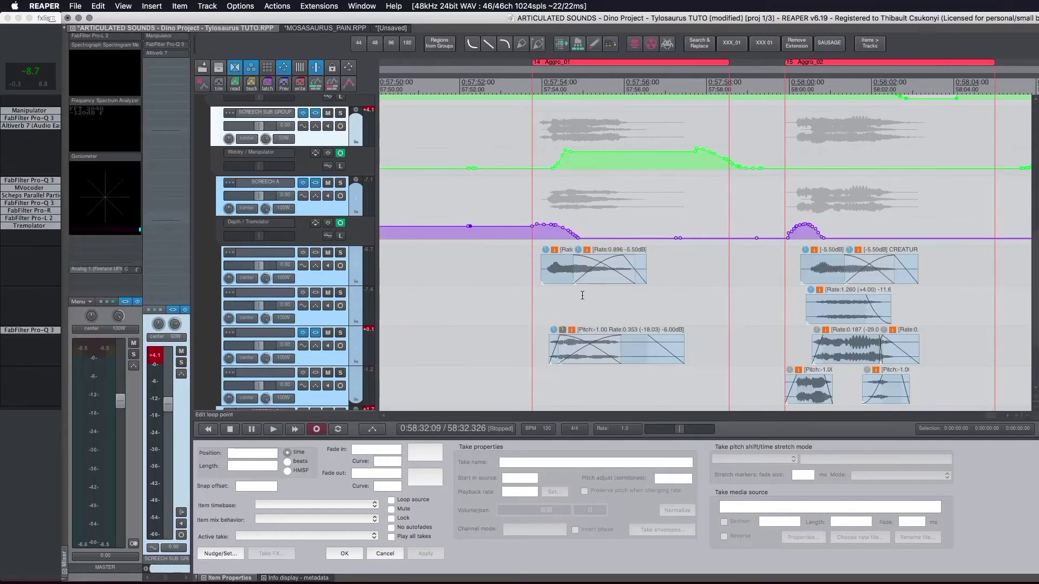
scroll(344, 199, up, 2)
Solo SCREECH SUB GROUP, play it from the starts of Aggro_01 and Aggro_02, and stop playback
click(340, 184)
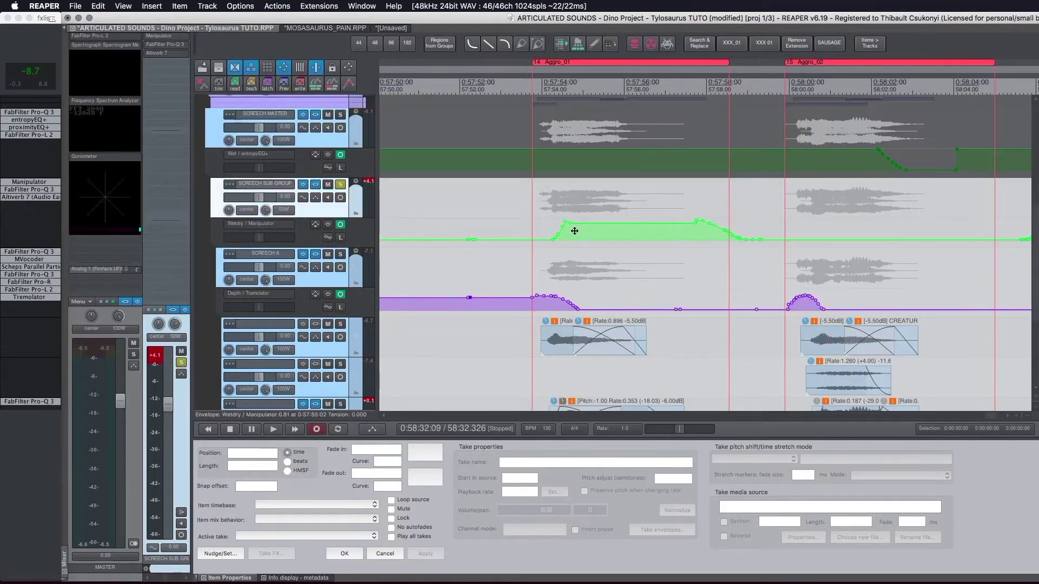
key(space)
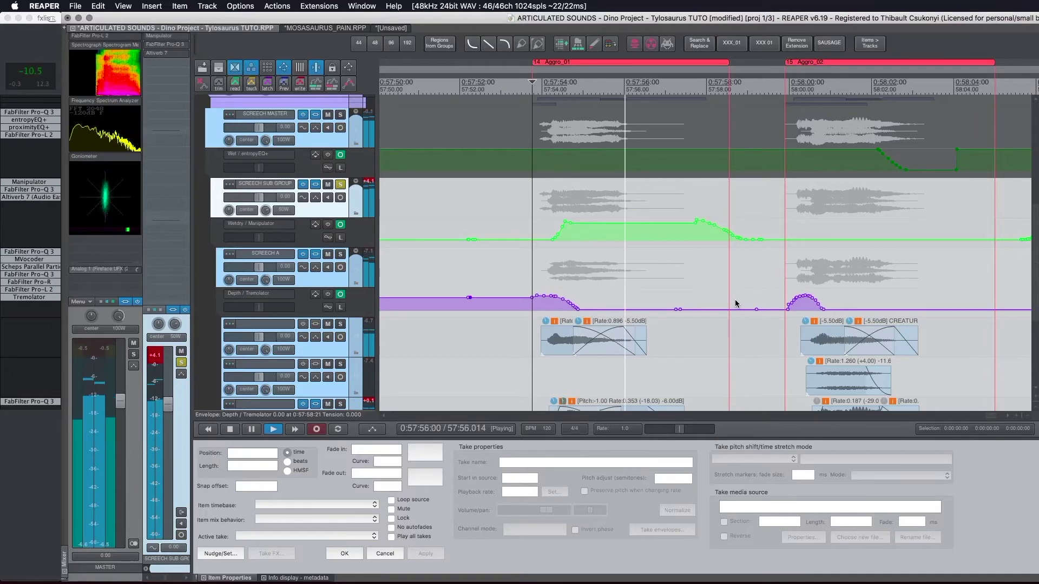
click(784, 269)
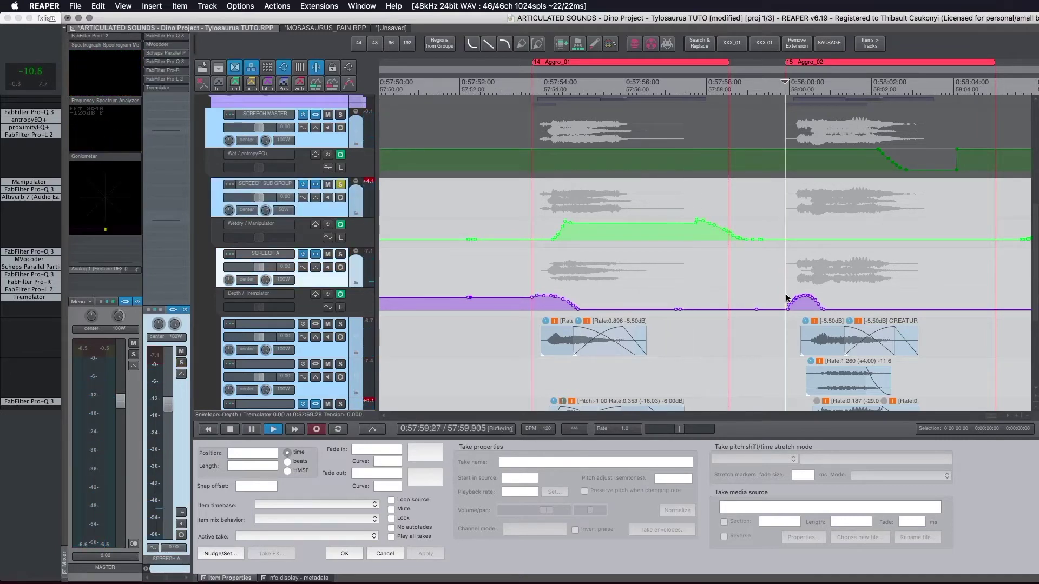
scroll(778, 281, down, 2)
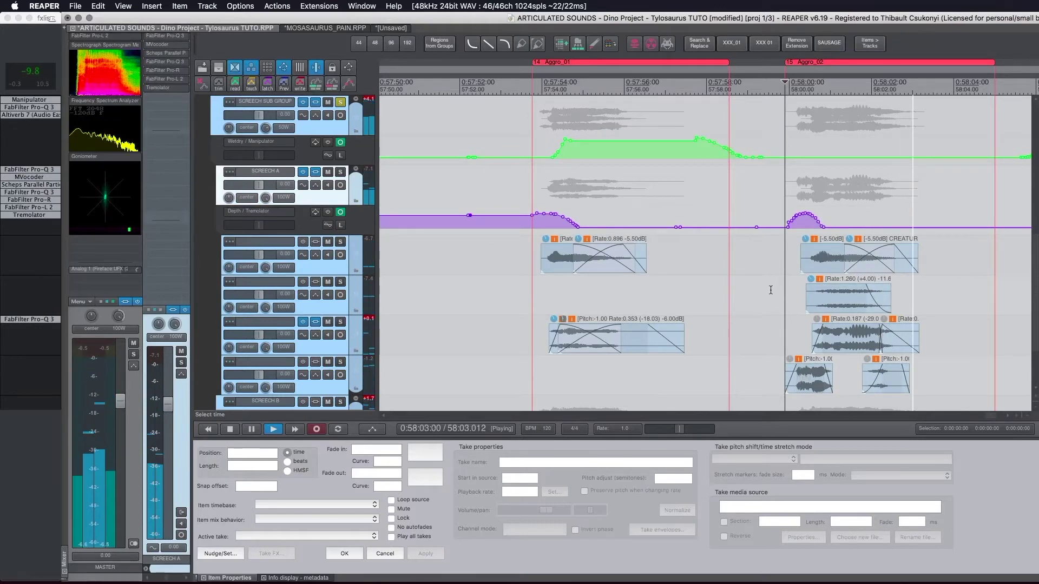
key(space)
Bypass the effects on SCREECH MASTER, SCREECH SUB GROUP, SCREECH A, its third child track and the fifth child track of SCREECH B
scroll(641, 262, up, 3)
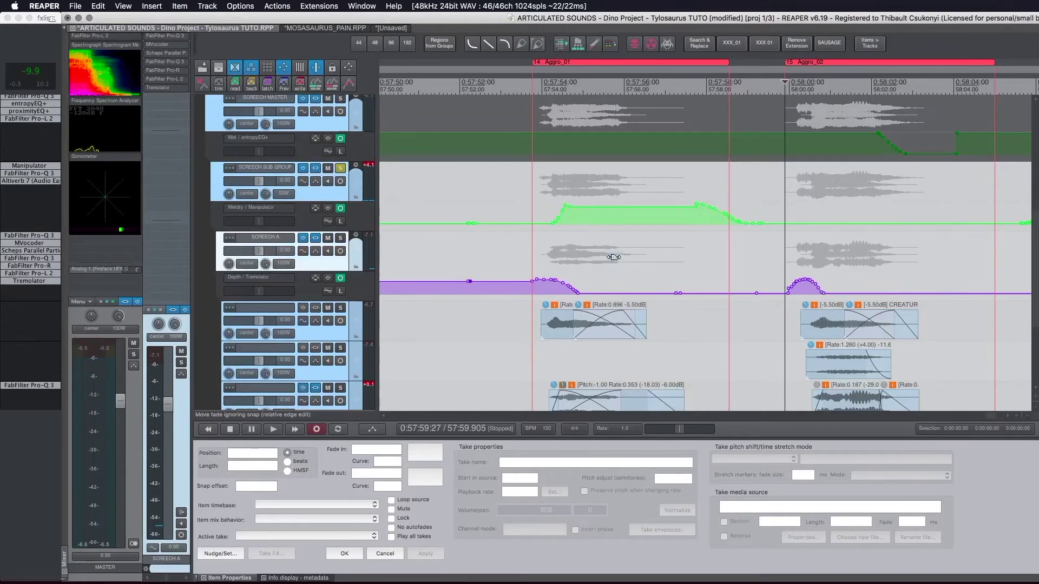
scroll(614, 255, up, 1)
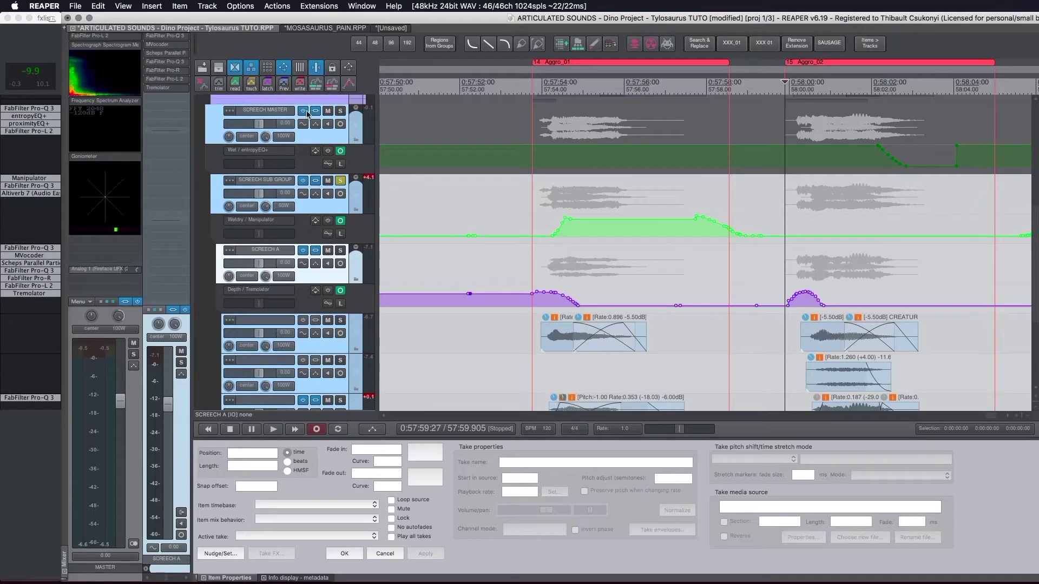
super+click(303, 111)
super+click(303, 180)
super+click(303, 253)
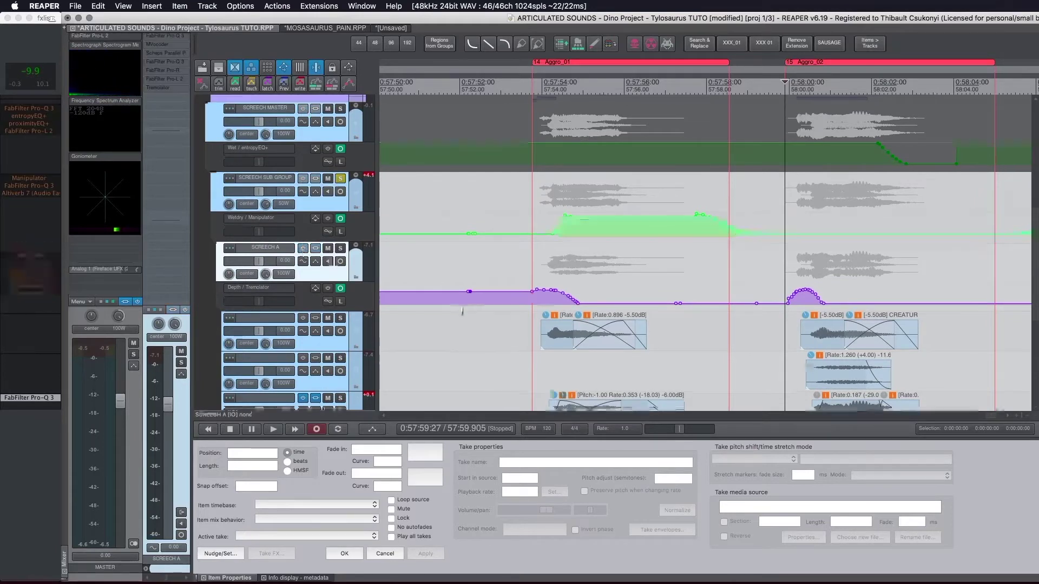
scroll(327, 338, down, 3)
super+click(303, 327)
scroll(411, 312, down, 4)
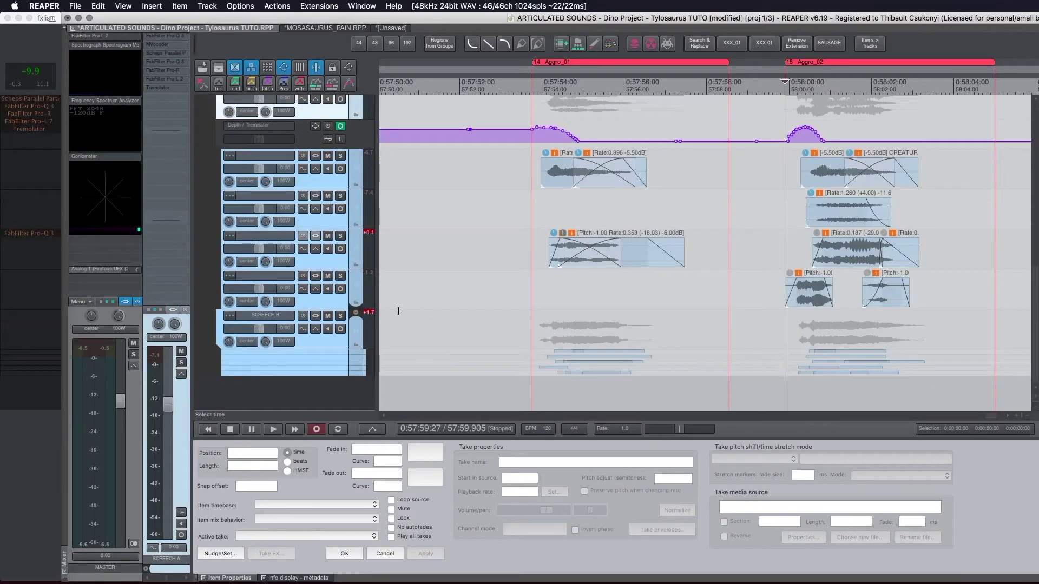
scroll(356, 316, down, 5)
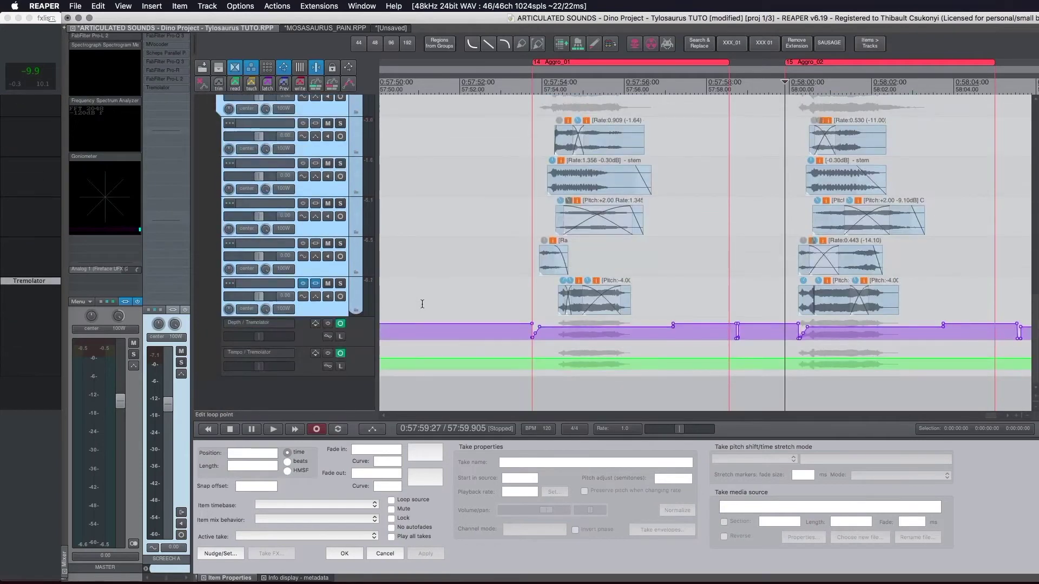
super+click(303, 284)
Solo the first SCREECH A child track, play its human vocal growl clip from the start of Aggro_01, and stop playback
scroll(534, 265, up, 6)
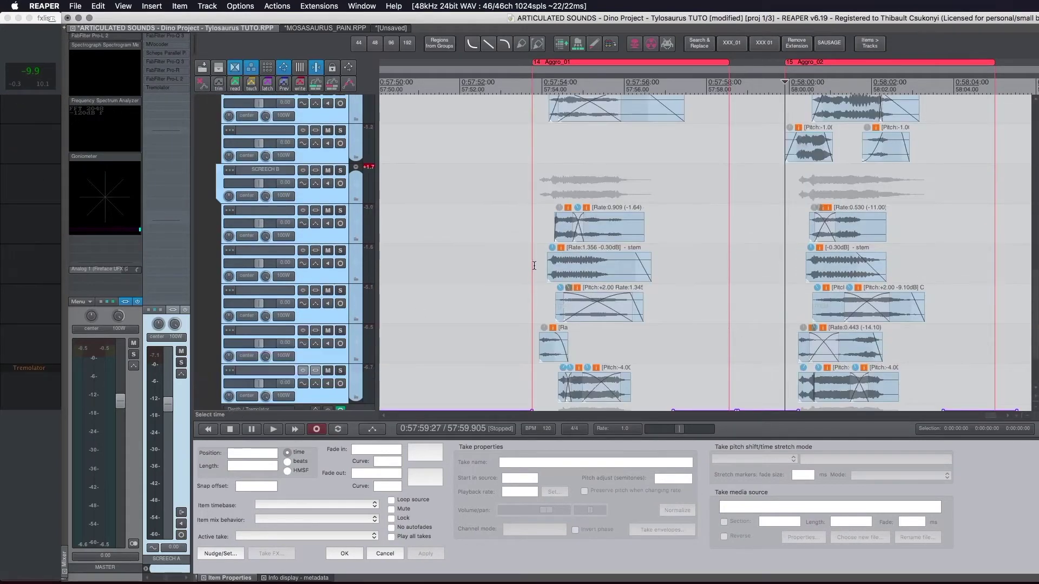
scroll(533, 265, up, 5)
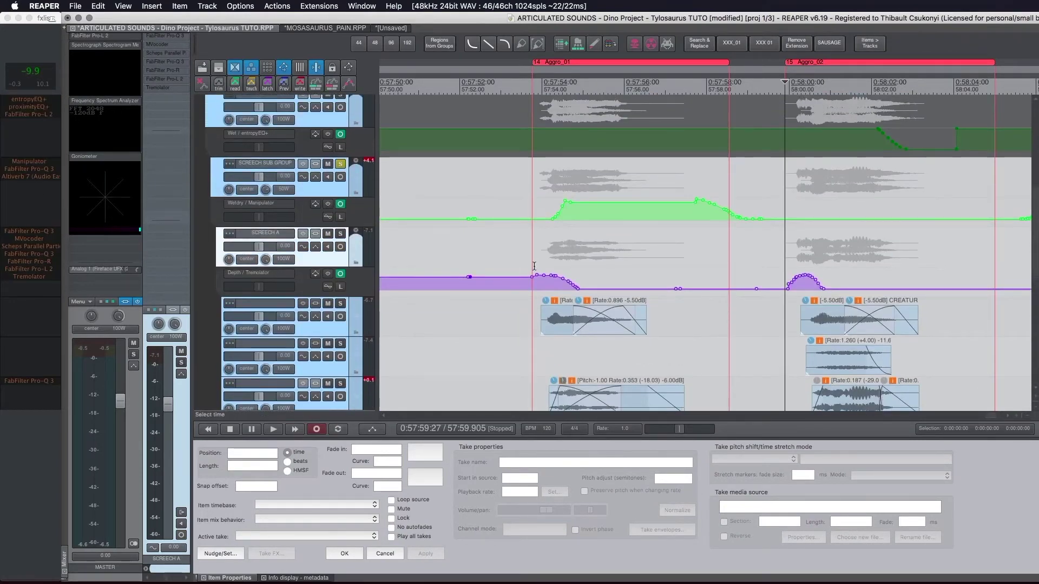
scroll(534, 252, down, 1)
scroll(571, 306, up, 3)
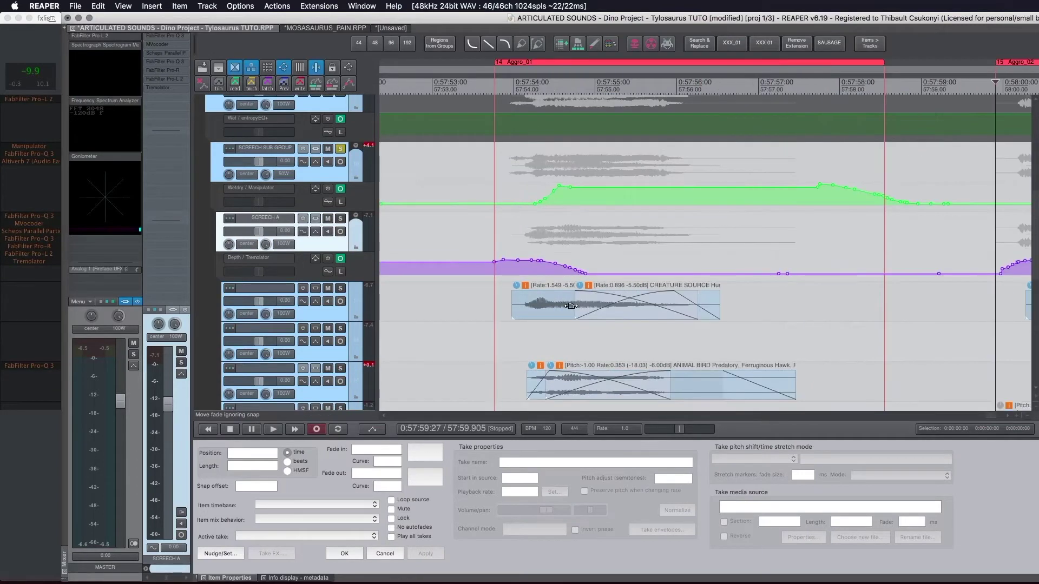
scroll(565, 308, up, 4)
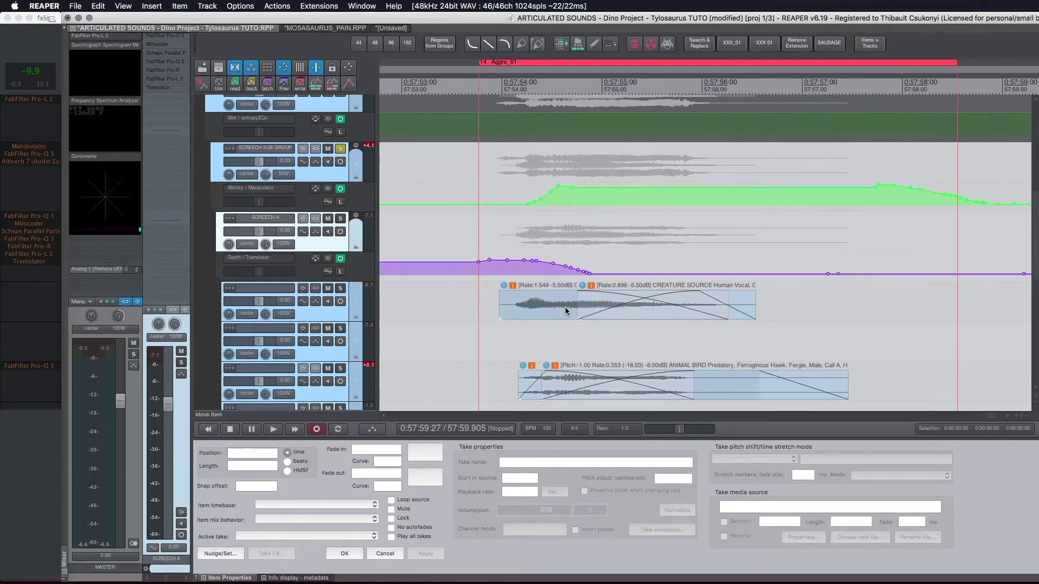
scroll(564, 307, down, 1)
click(412, 305)
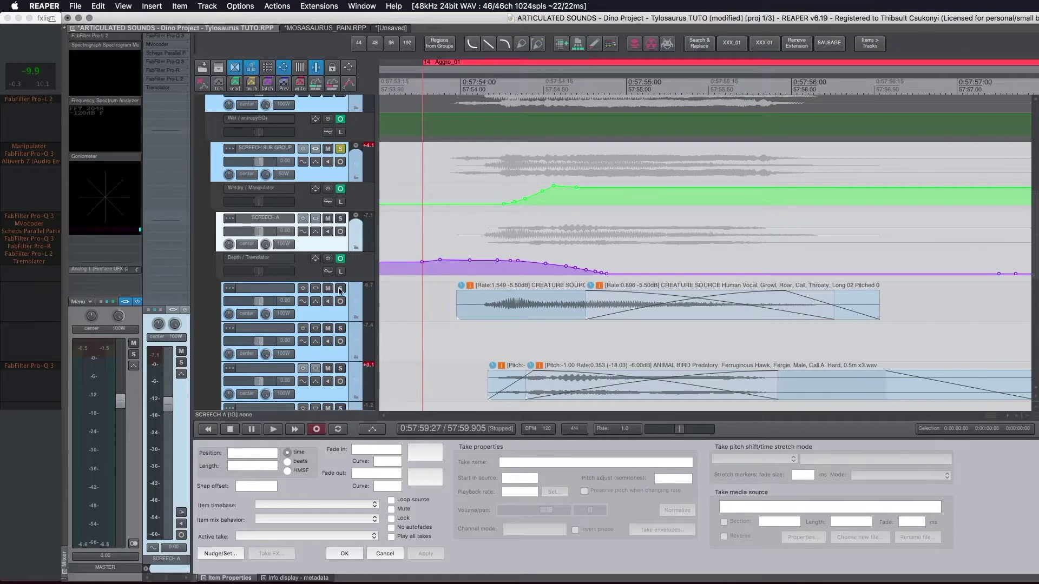
scroll(437, 320, down, 6)
key(space)
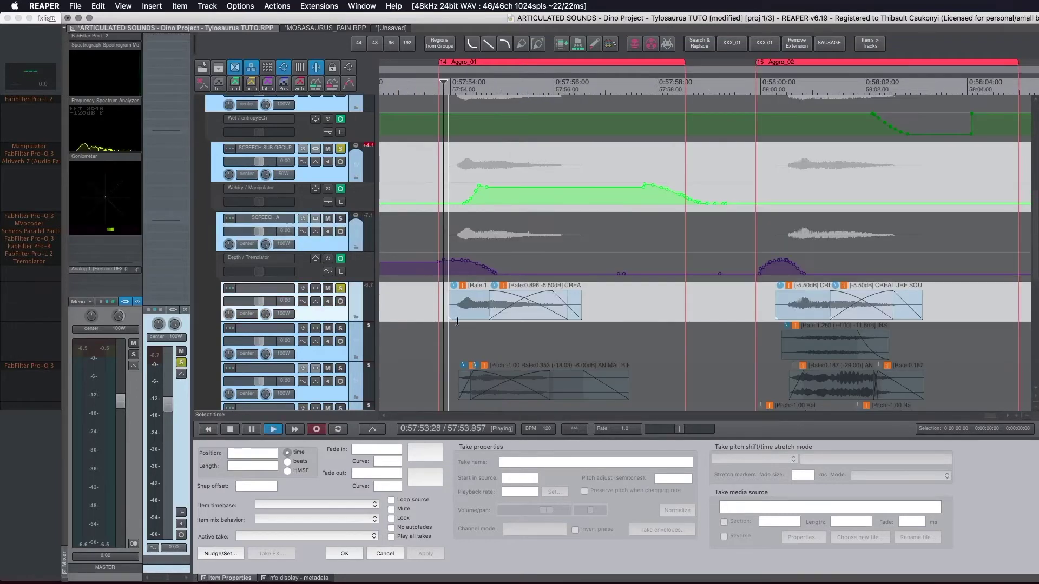
scroll(377, 255, down, 3)
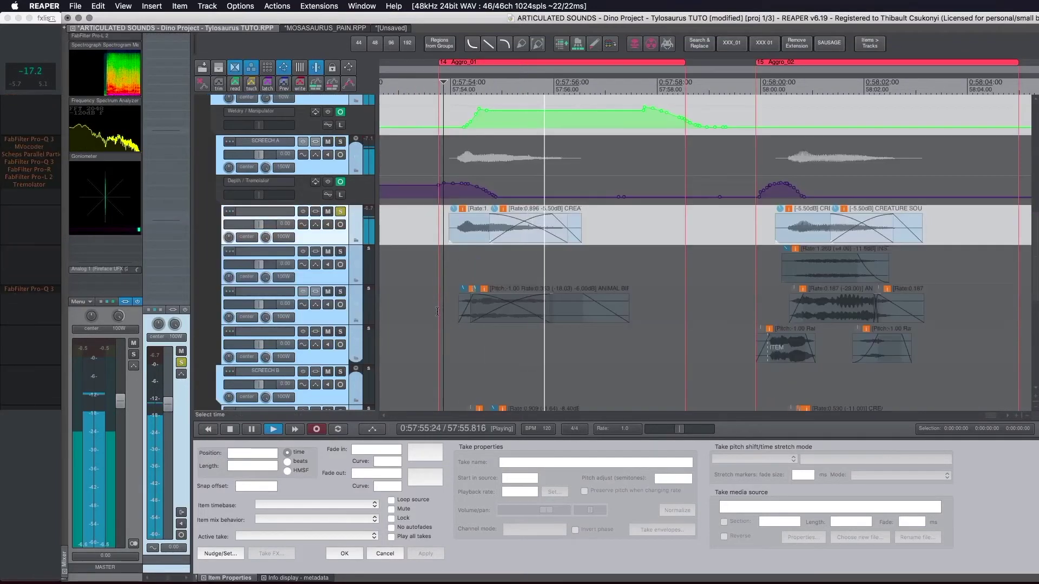
scroll(461, 264, up, 5)
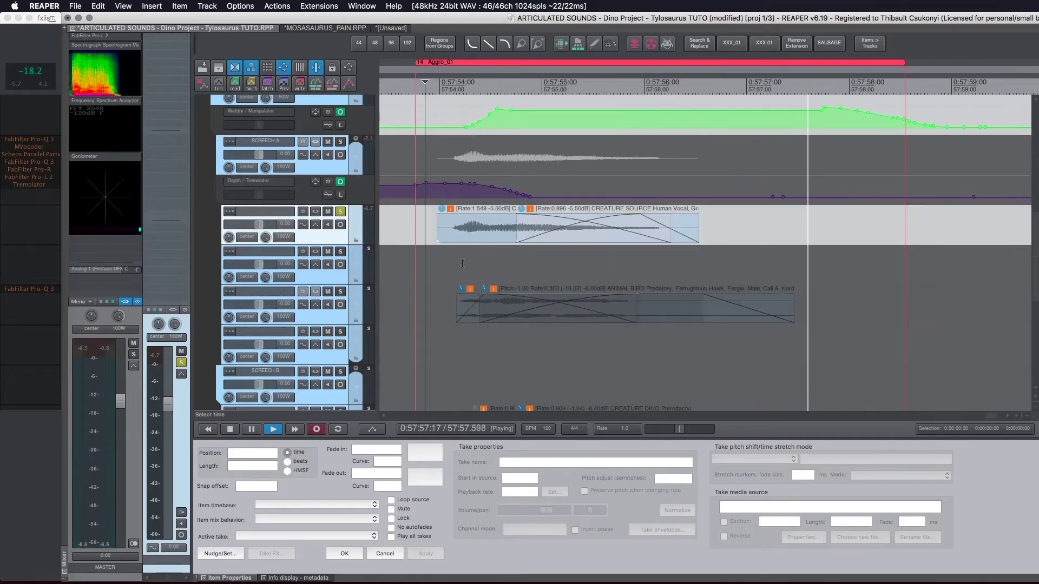
key(space)
scroll(462, 264, down, 1)
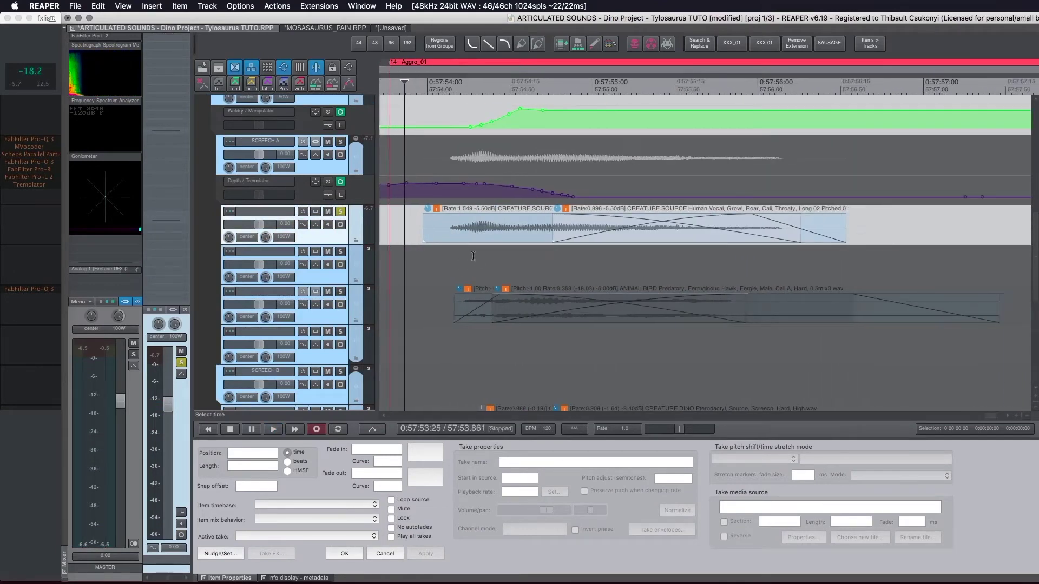
Switch the solo to the third SCREECH A child track and place the edit cursor just before its Ferruginous Hawk clip in Aggro_01
click(340, 211)
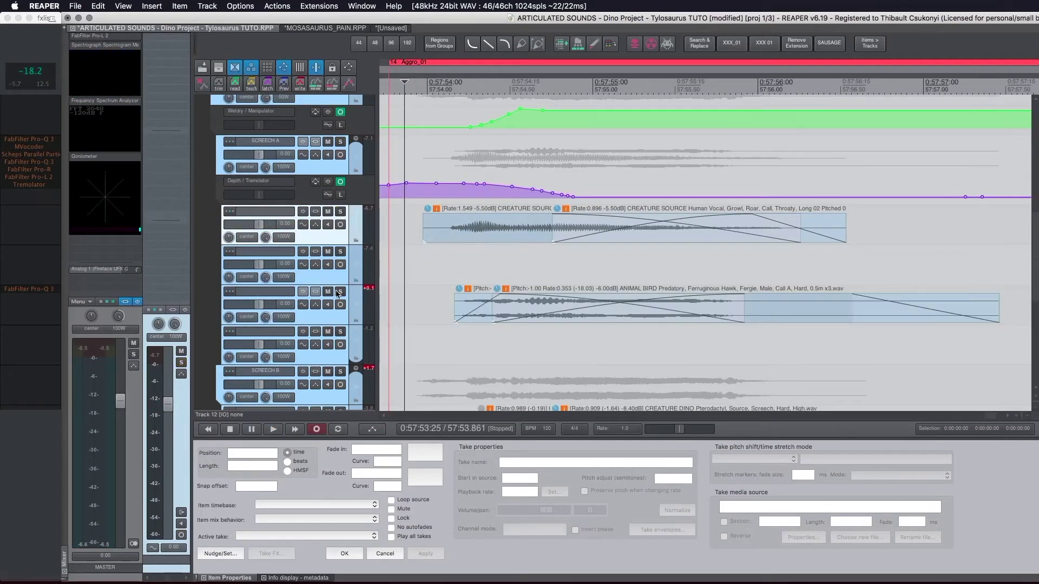
click(340, 292)
click(415, 306)
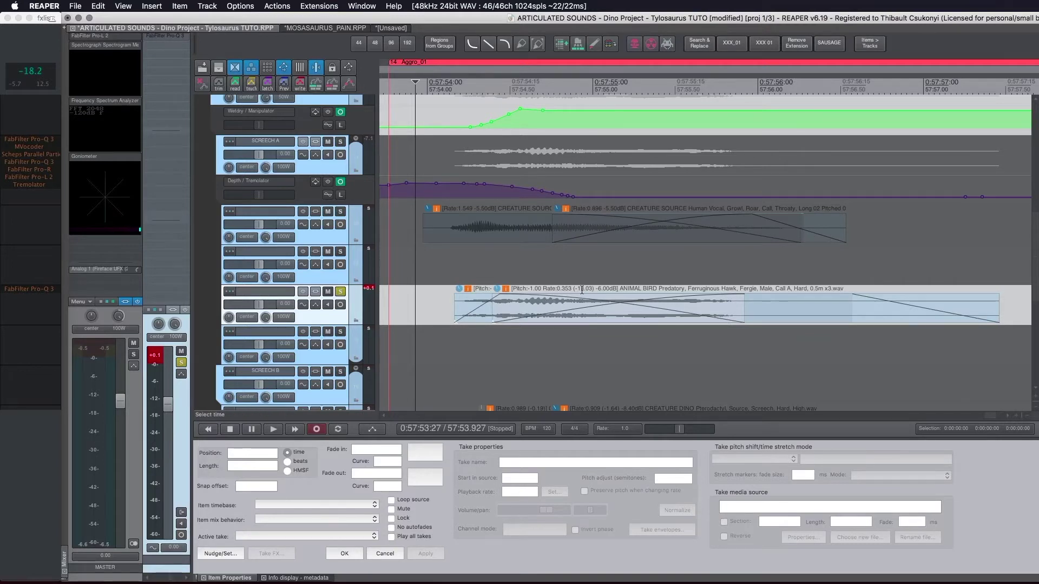
Play the soloed Ferruginous Hawk clip in Aggro_01, stop playback, and clear the solo on its track
key(space)
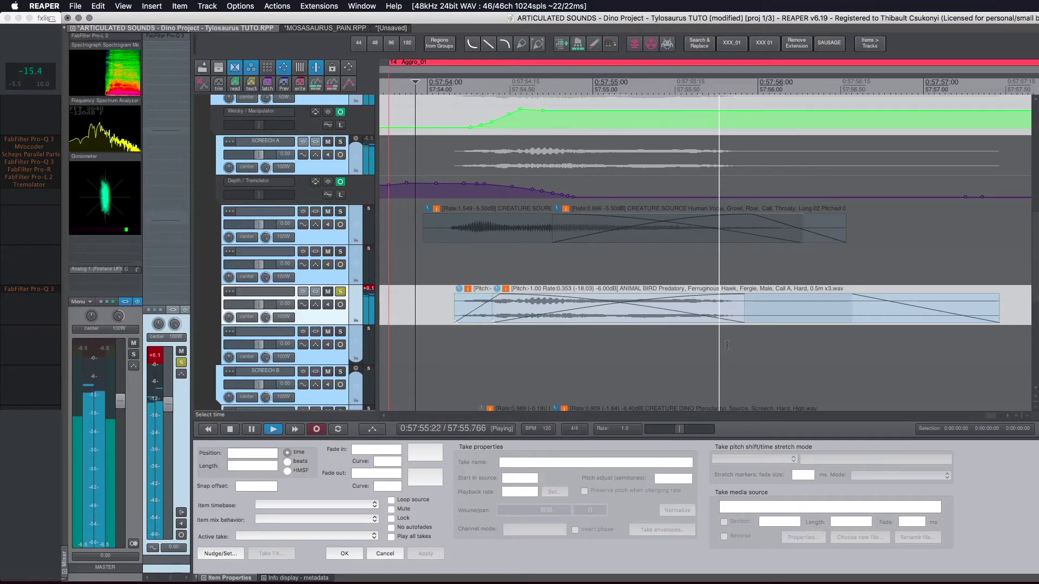
key(space)
scroll(725, 341, down, 3)
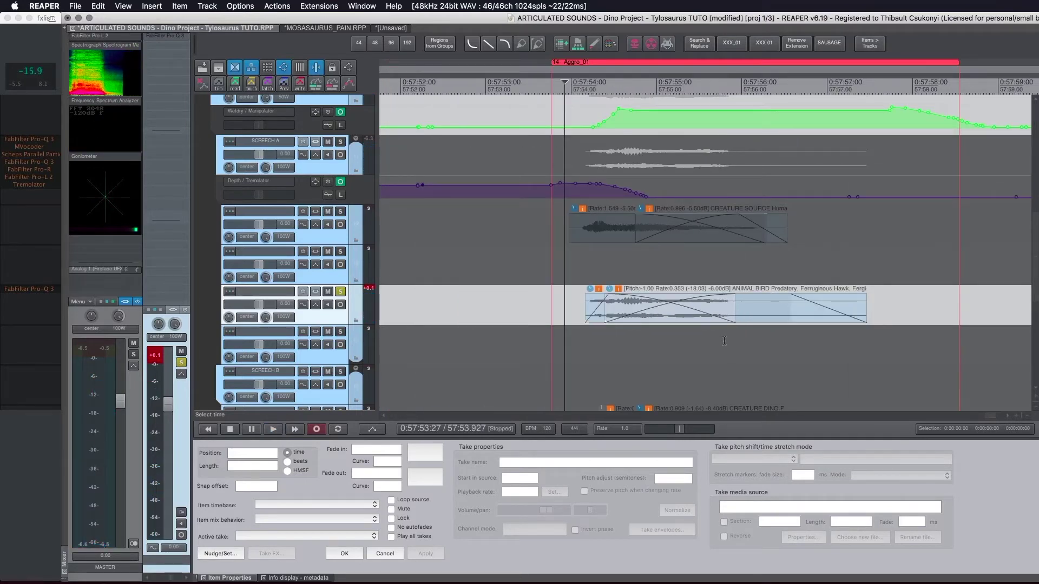
scroll(724, 341, down, 3)
scroll(723, 342, down, 2)
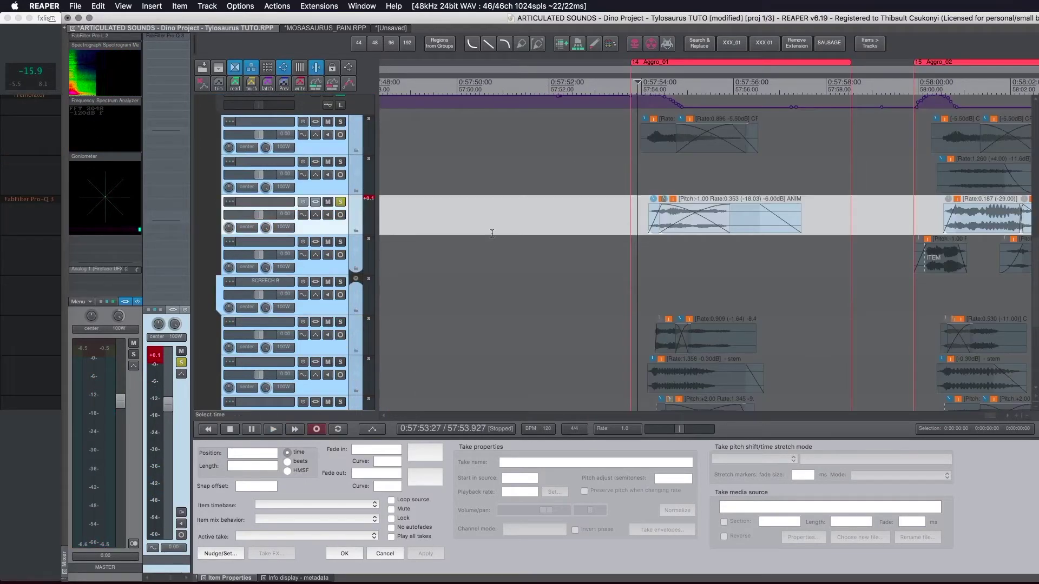
click(340, 202)
Solo the first SCREECH B child track, examine its Pterodactyl clip in Aggro_01, and clear the solo
scroll(561, 288, down, 3)
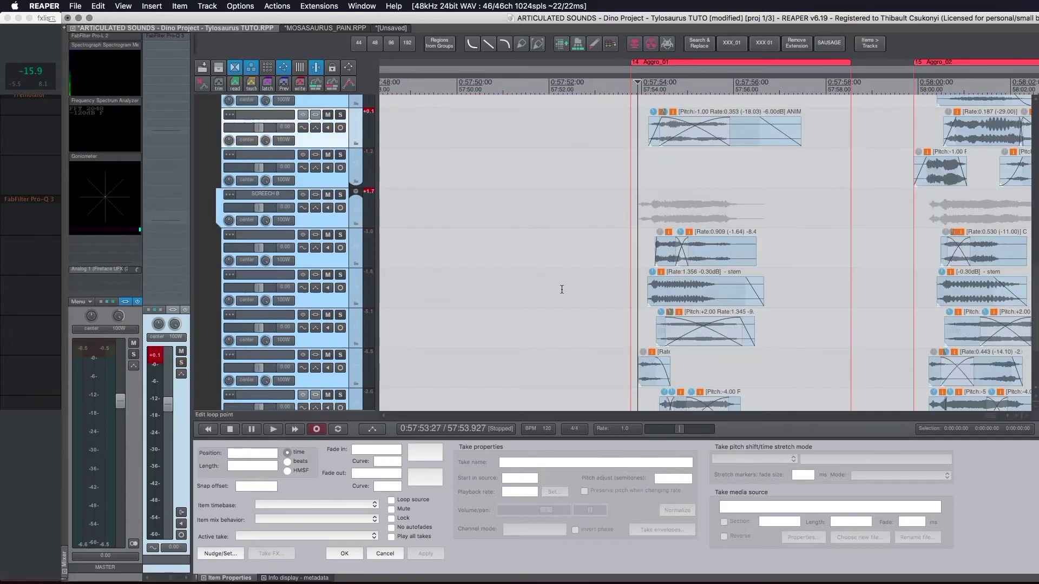
click(341, 235)
scroll(637, 238, up, 3)
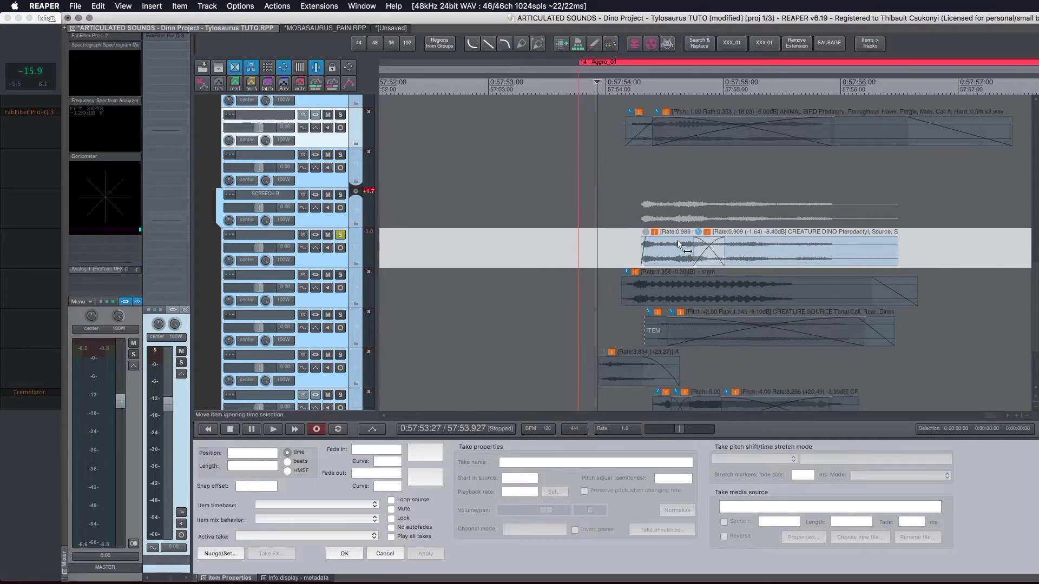
scroll(680, 243, right, 2)
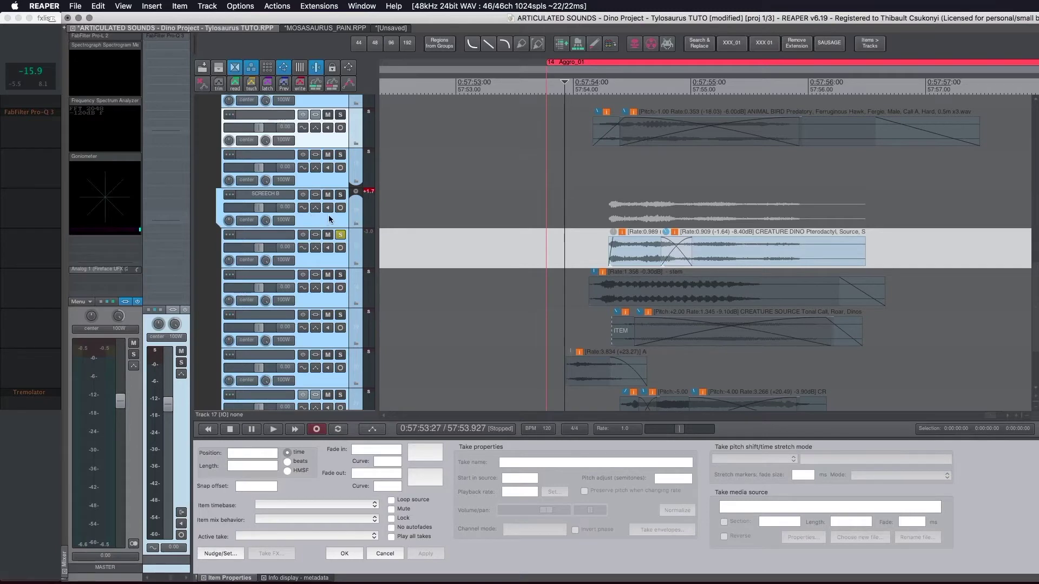
scroll(329, 218, up, 2)
scroll(536, 274, down, 2)
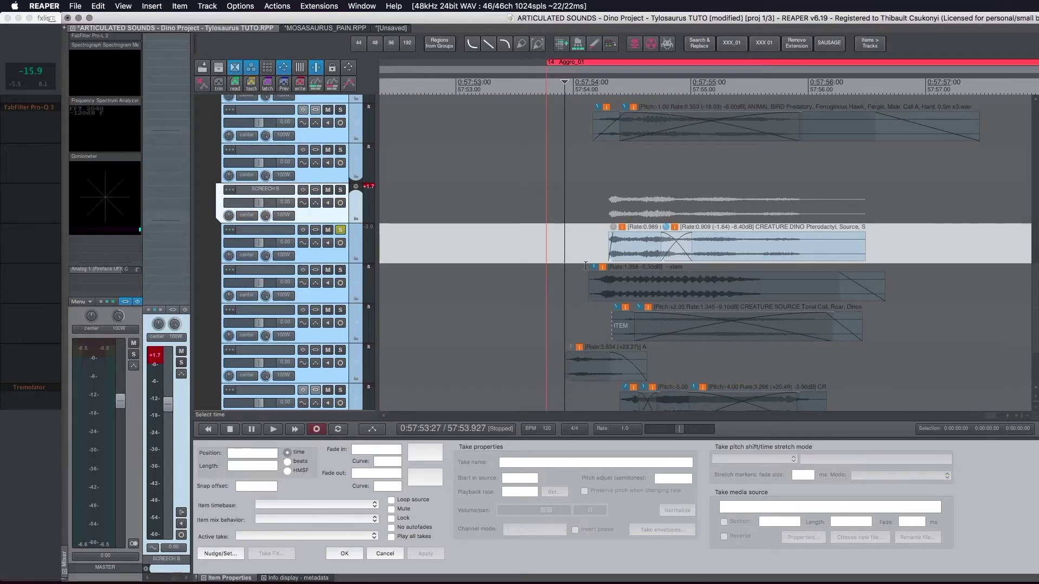
scroll(585, 265, up, 5)
click(341, 357)
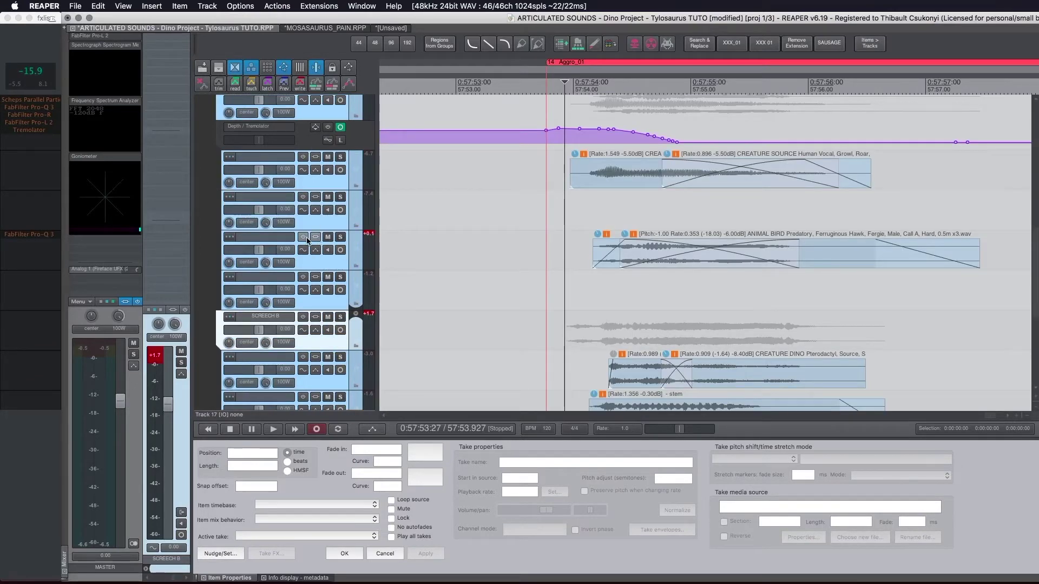
Re-enable the effects on SCREECH A and its third child track, and audition SCREECH A soloed over Aggro_01
scroll(323, 234, up, 1)
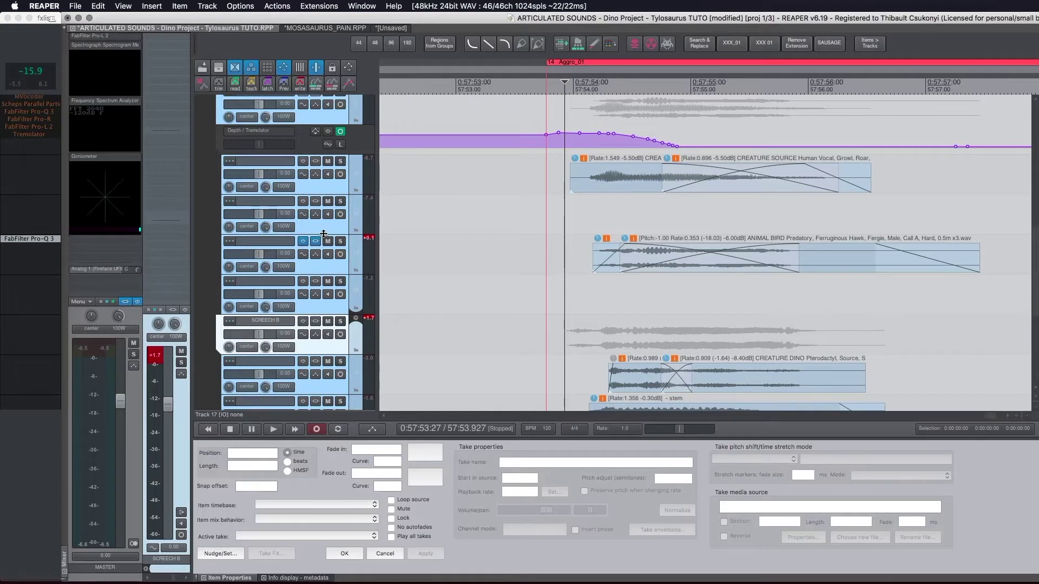
scroll(324, 233, up, 3)
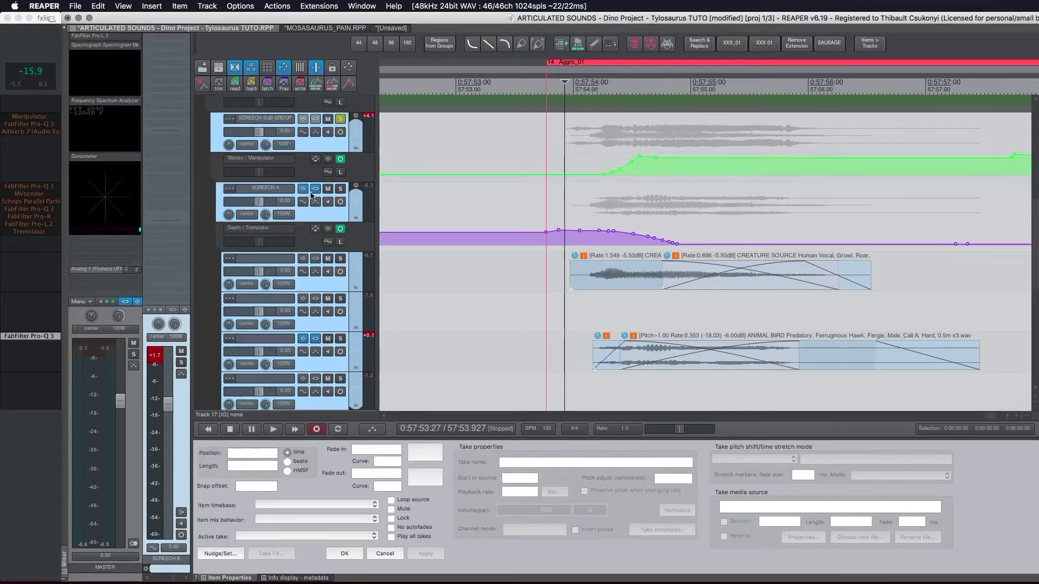
scroll(615, 280, down, 2)
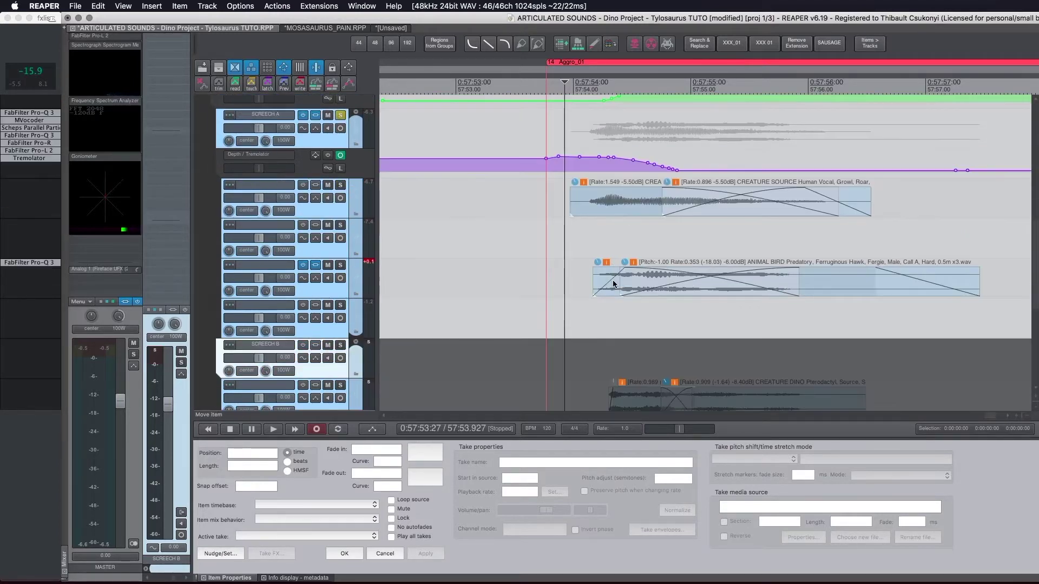
click(618, 234)
key(space)
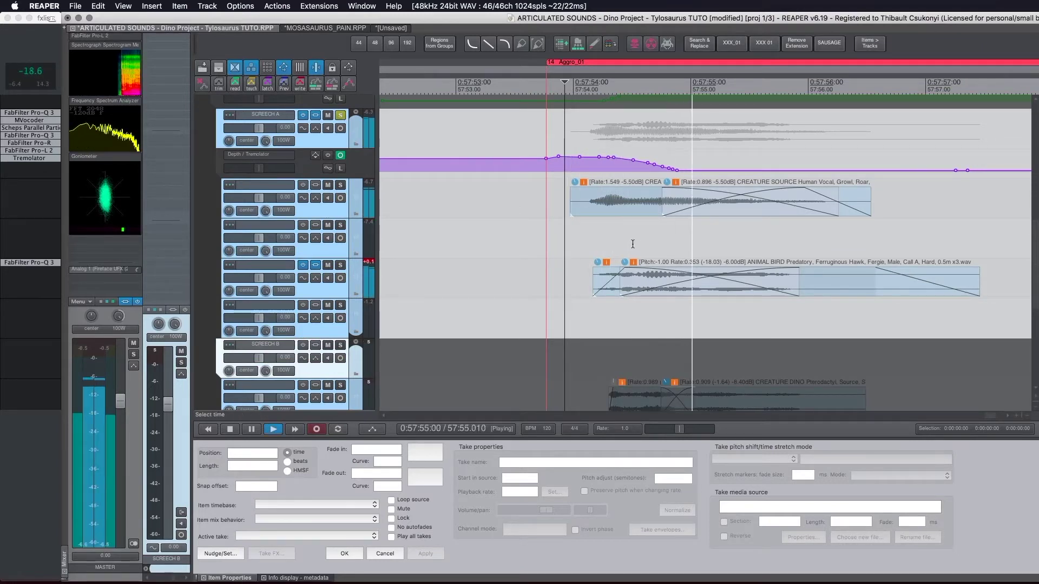
key(space)
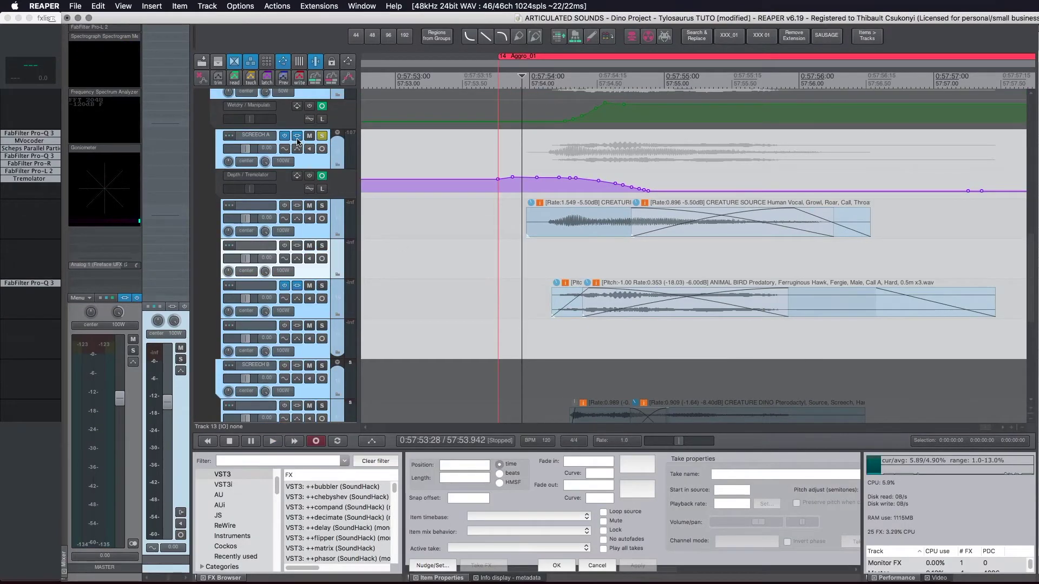
Open SCREECH A's effects chain and examine the low-cut and bell bands of its first FabFilter Pro-Q 3
click(297, 138)
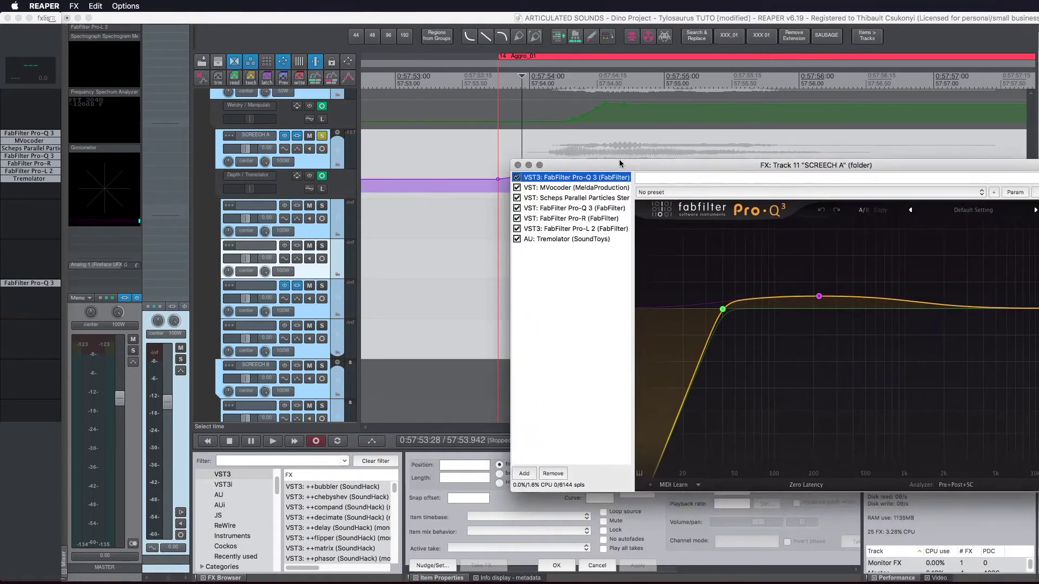
drag(618, 159, 499, 162)
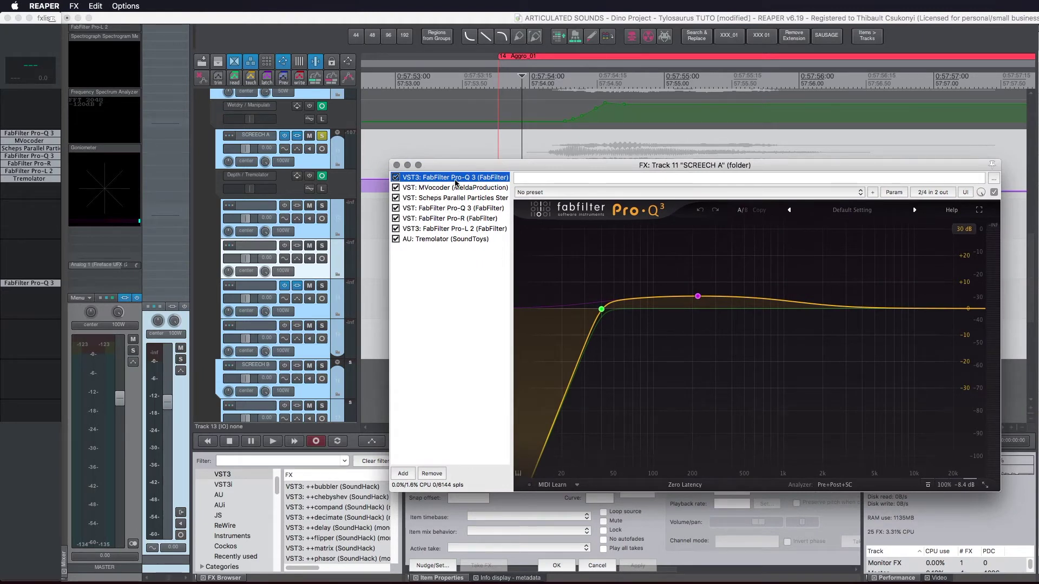
mouse_move(593, 342)
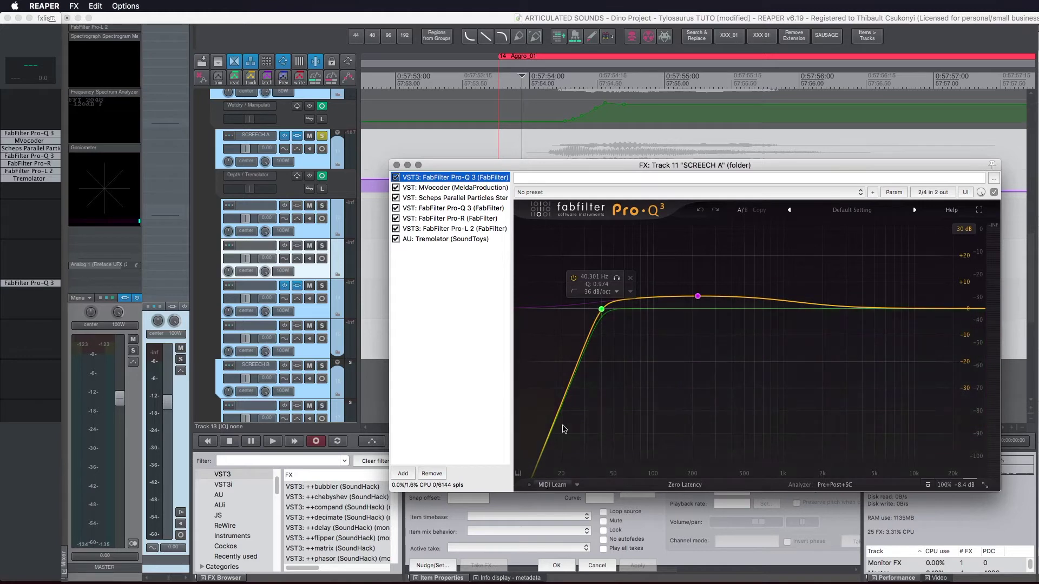
mouse_move(698, 298)
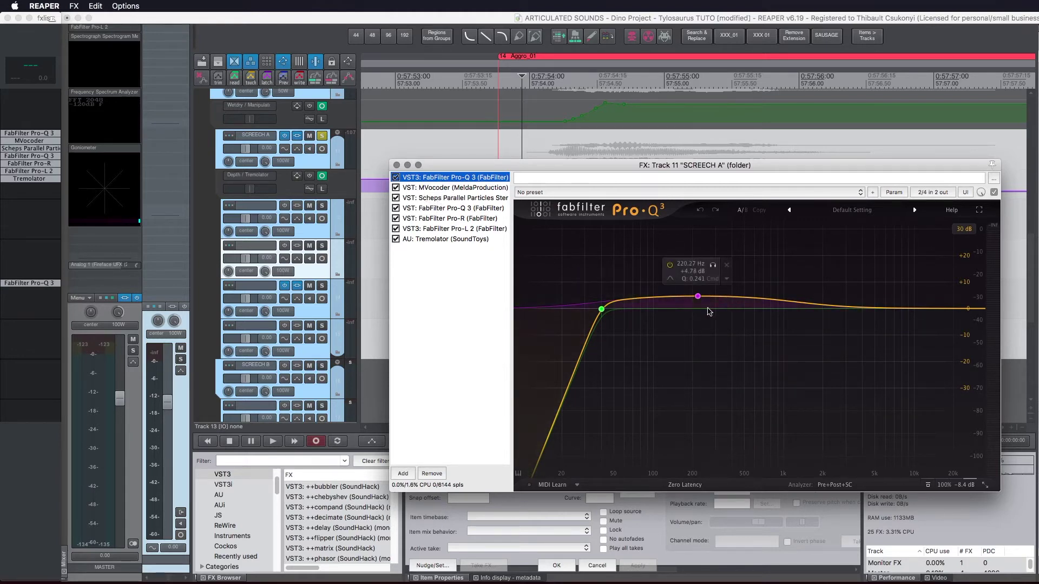
Examine MVocoder and Scheps Parallel Particles in SCREECH A's effects chain, and change the Sub frequency selector
click(431, 188)
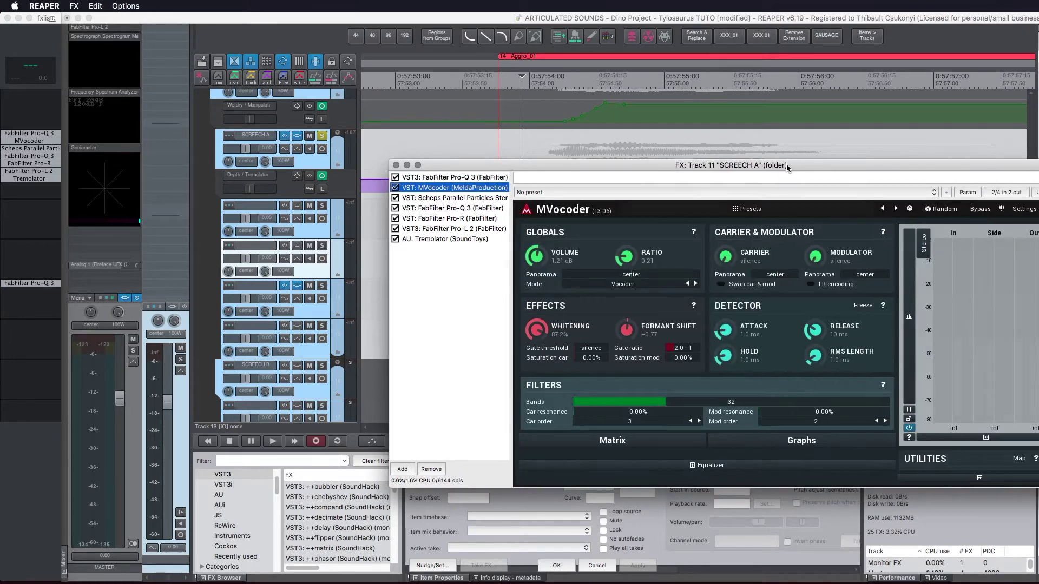
drag(786, 168, 735, 167)
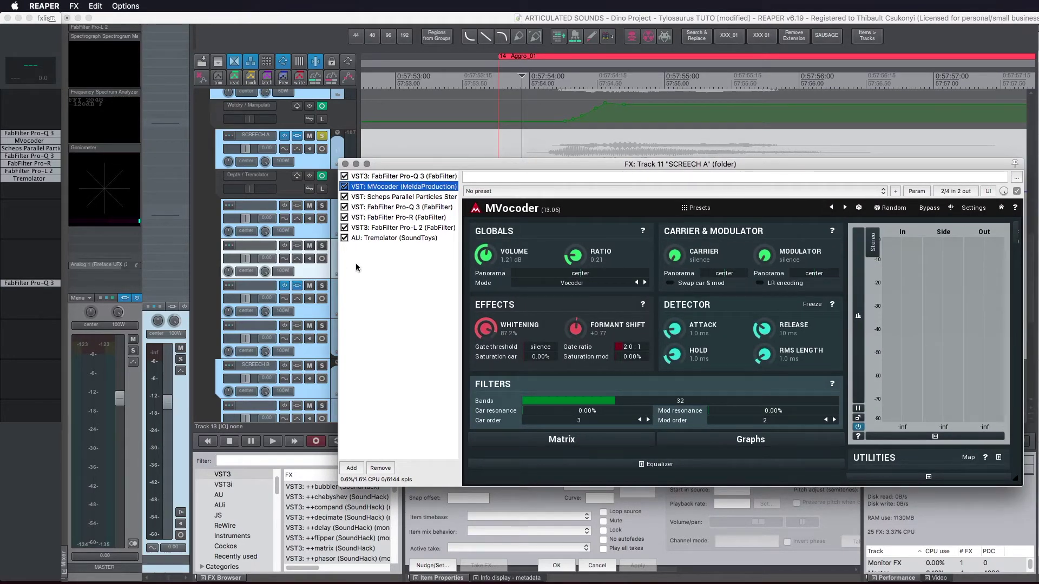
click(372, 197)
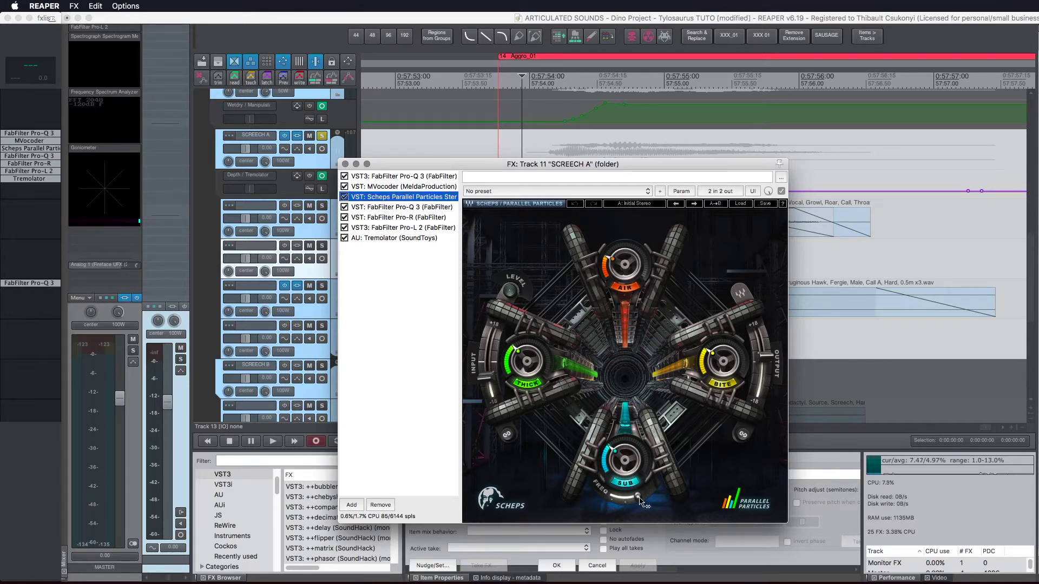
click(641, 501)
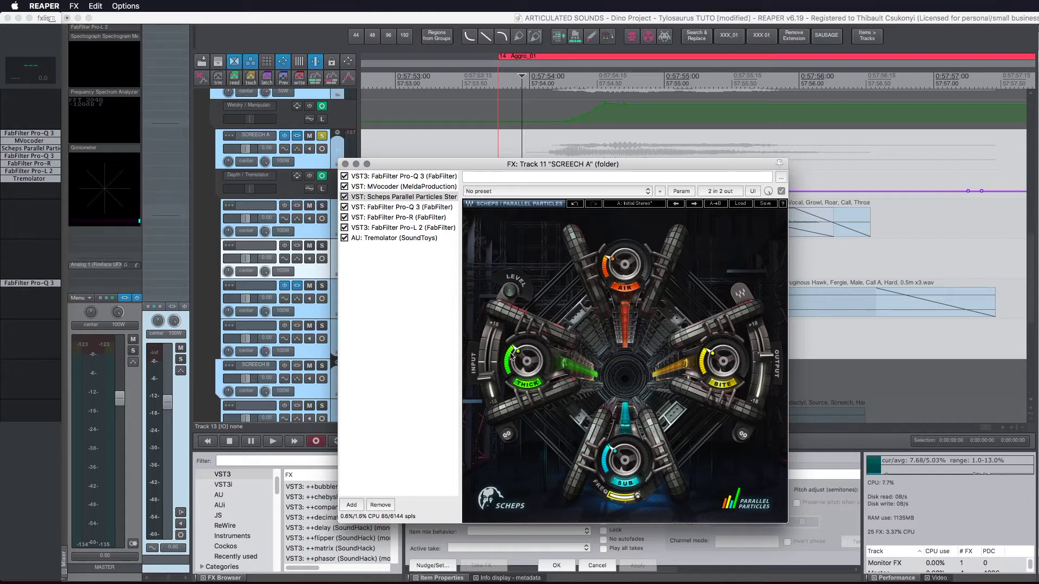
Review the second FabFilter Pro-Q 3, the Pro-R reverb and the Pro-L 2 limiter in SCREECH A's effects chain
click(403, 217)
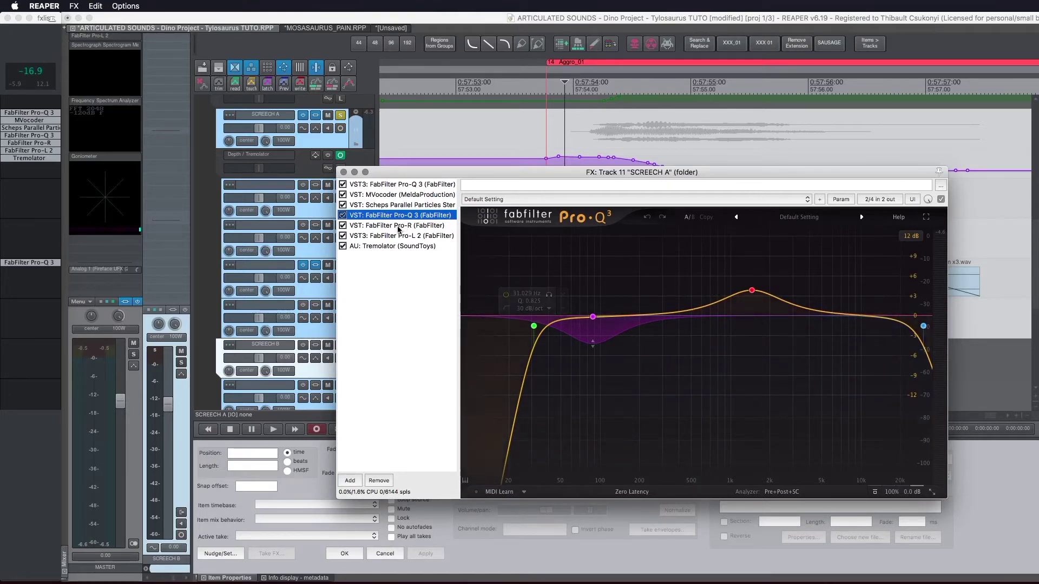
key(Down)
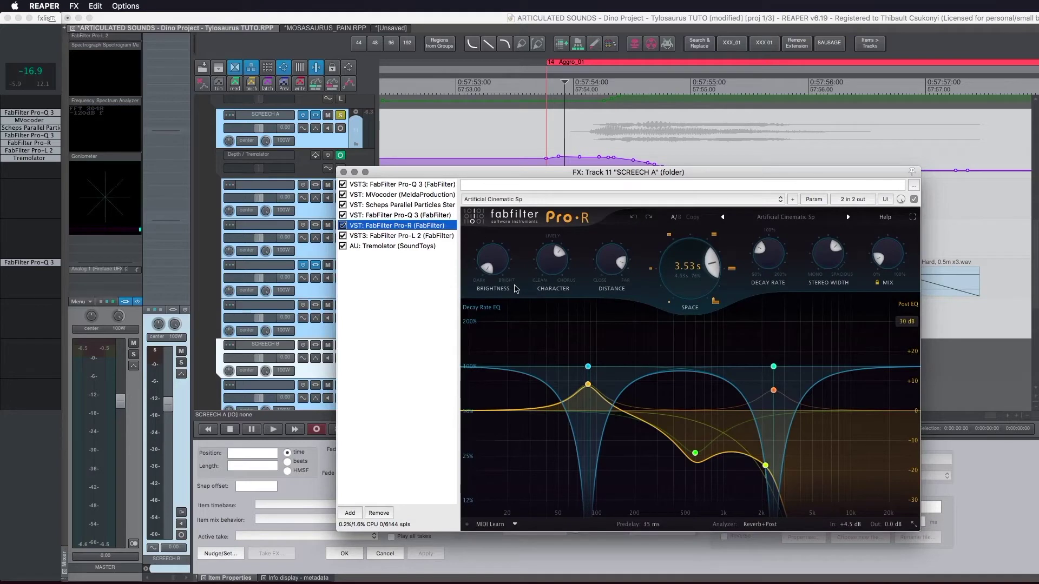
mouse_move(885, 265)
click(406, 237)
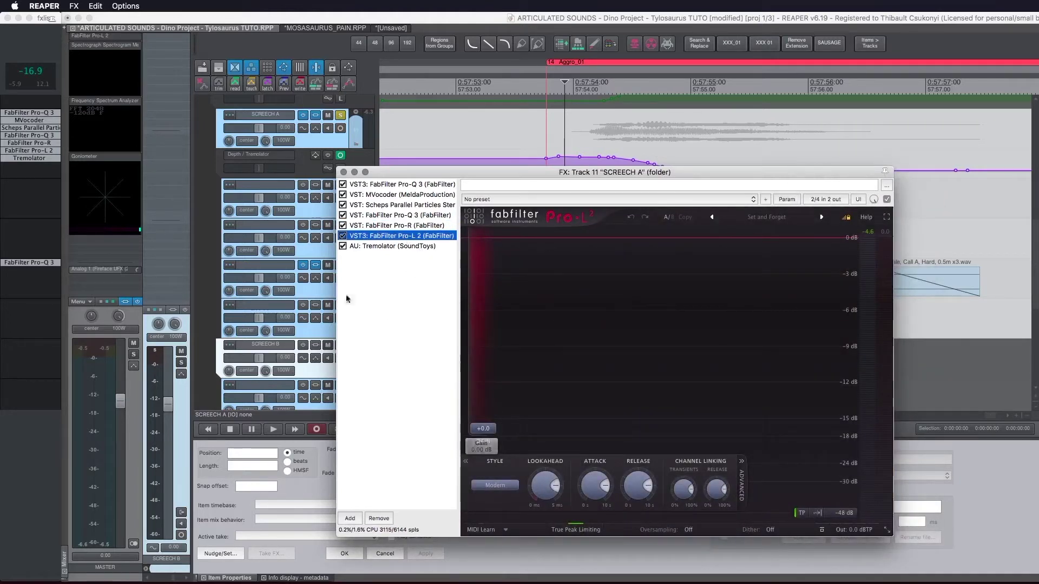
Show SCREECH A's Tremolator with the window moved clear of the depth envelope, play Aggro_01, and stop playback
click(392, 251)
click(395, 247)
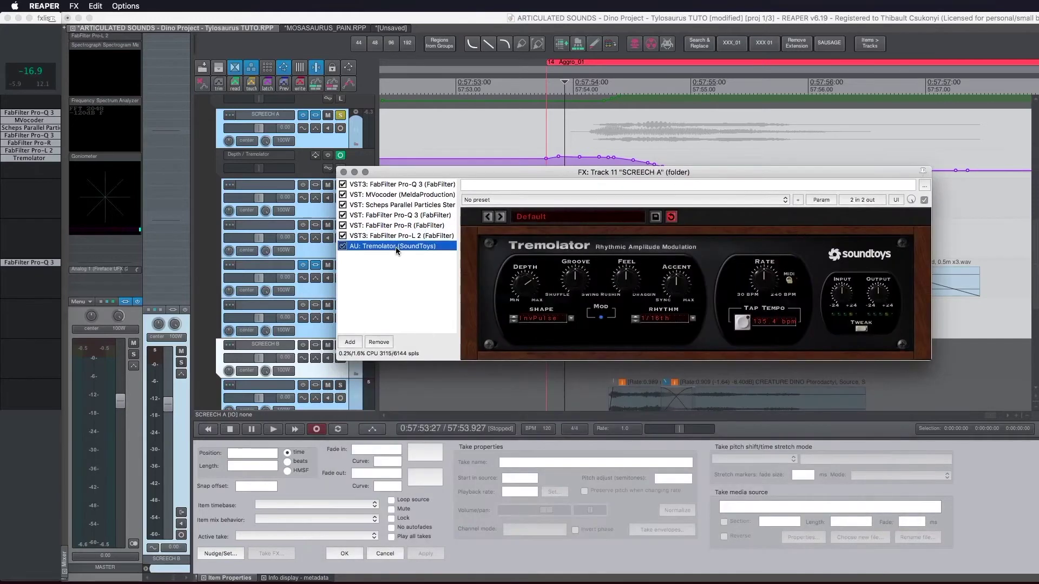
drag(665, 173, 664, 379)
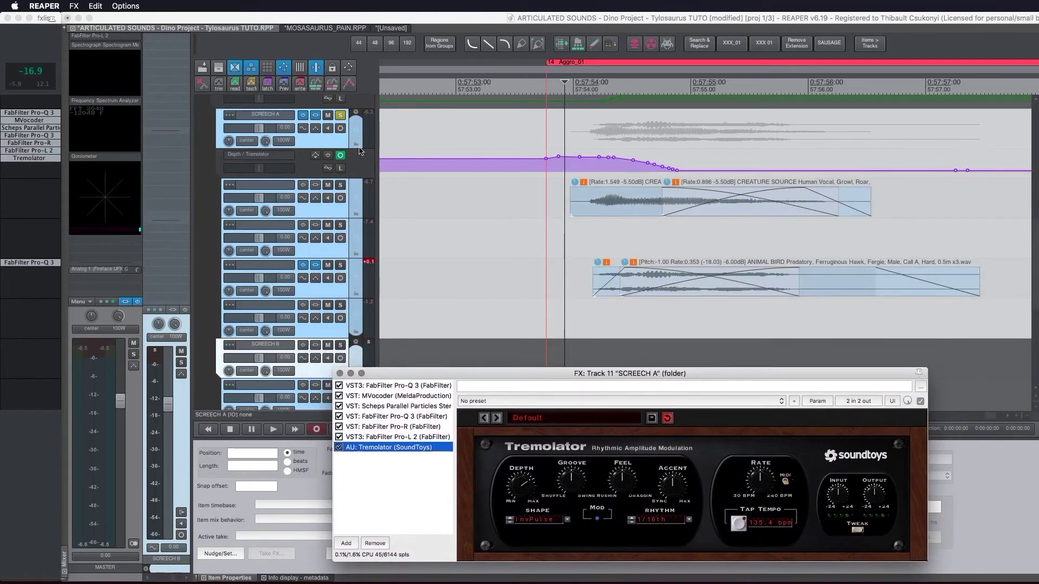
key(space)
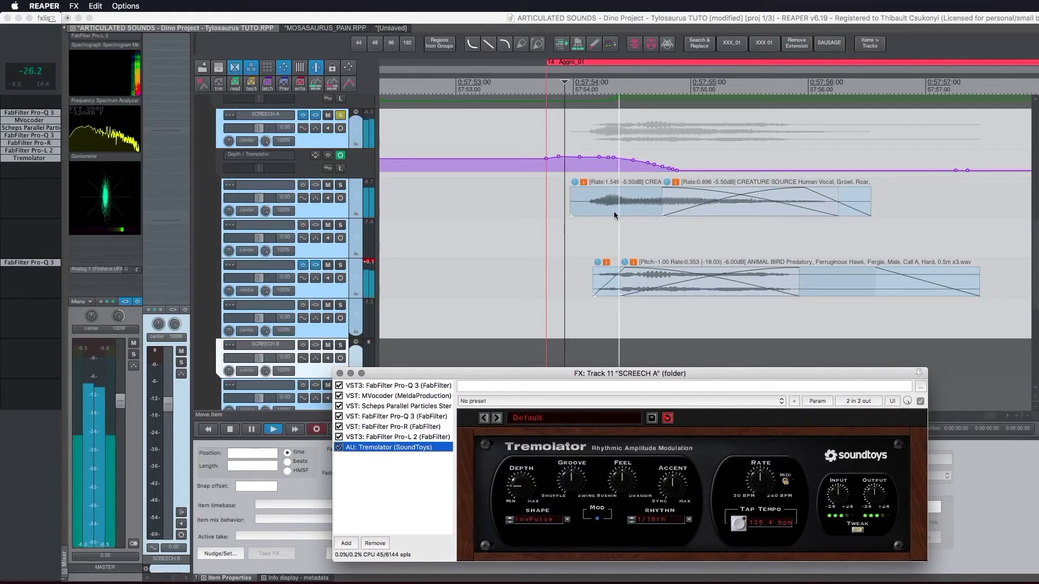
key(space)
Close SCREECH A's effects window, switch the solo from SCREECH A to SCREECH B, and play SCREECH B through Aggro_01
scroll(614, 211, down, 4)
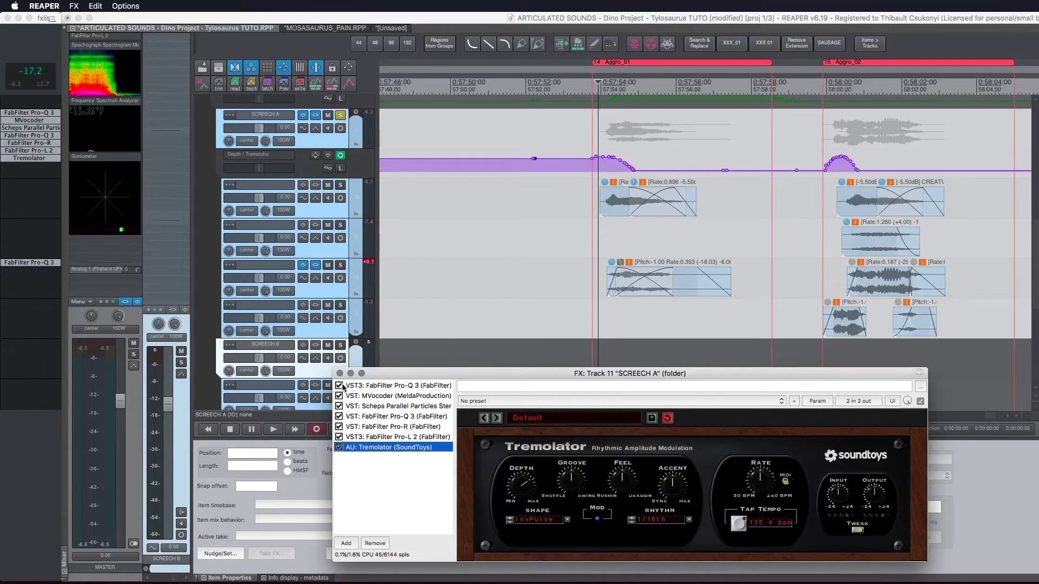
click(340, 168)
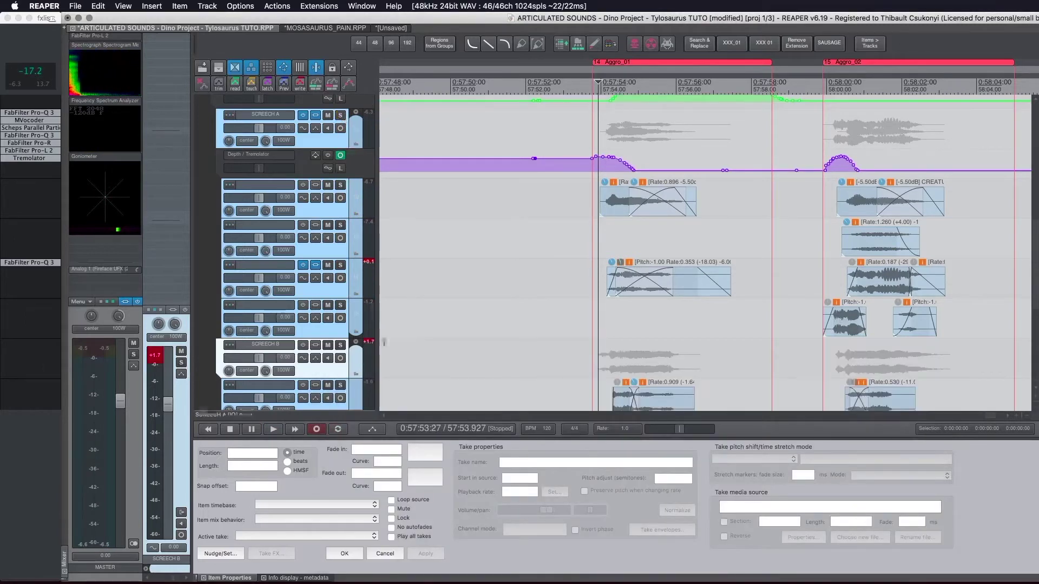
scroll(510, 339, down, 4)
scroll(510, 339, down, 3)
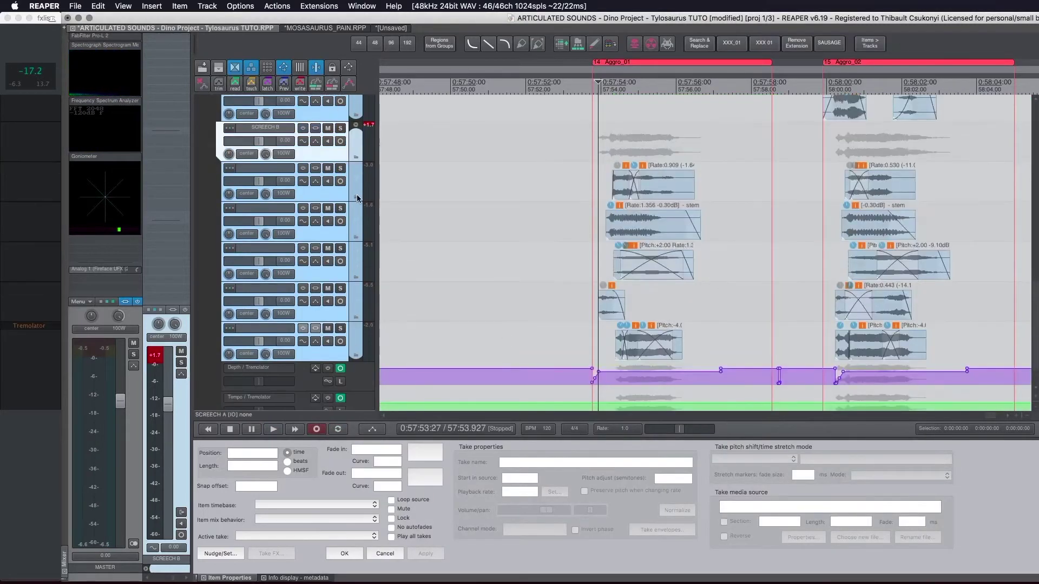
click(340, 129)
key(space)
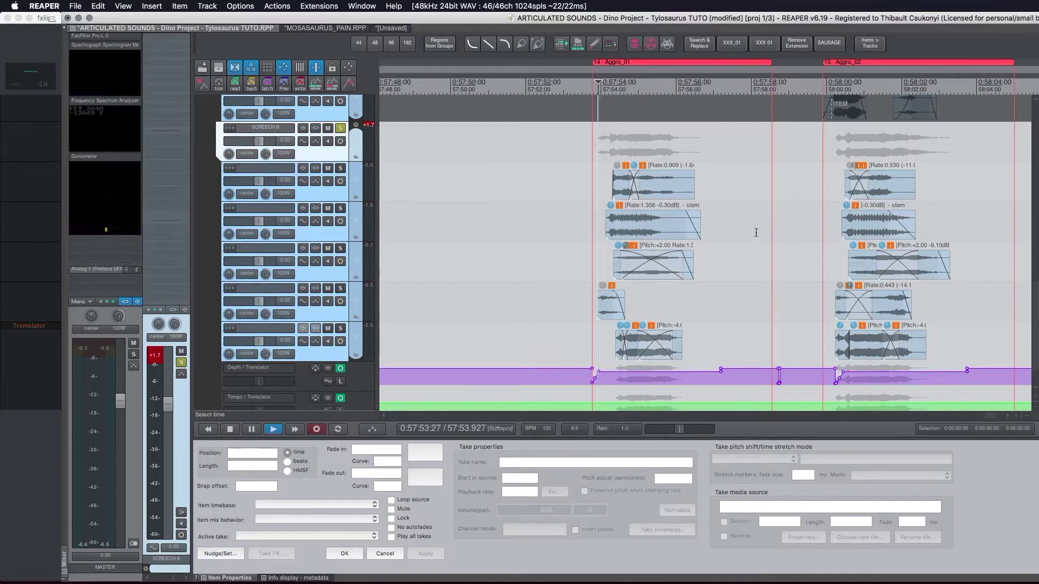
key(space)
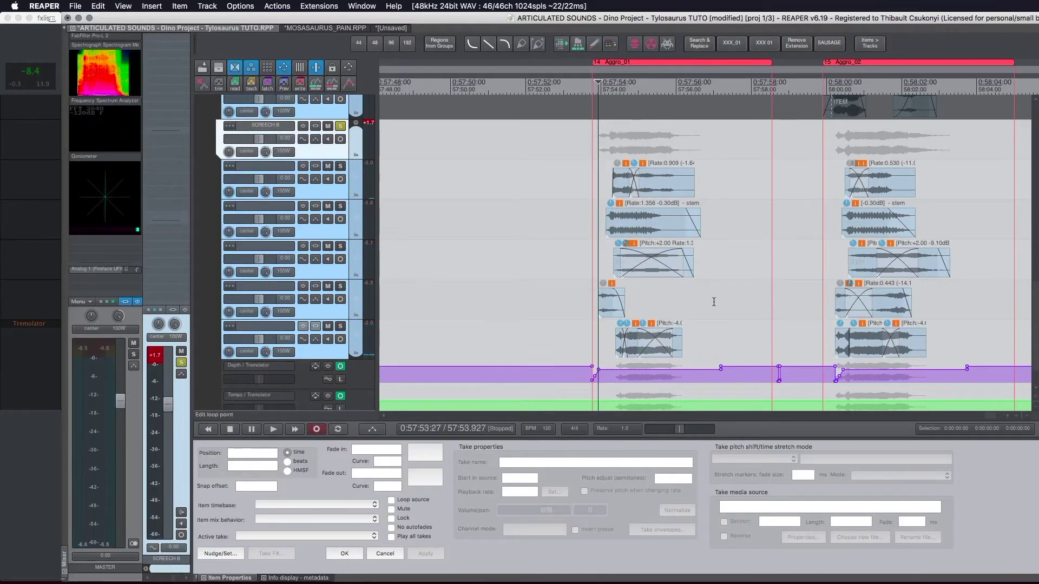
Re-enable the Tremolator effect on the fifth SCREECH B child track and replay the soloed group in Aggro_01
scroll(709, 298, down, 2)
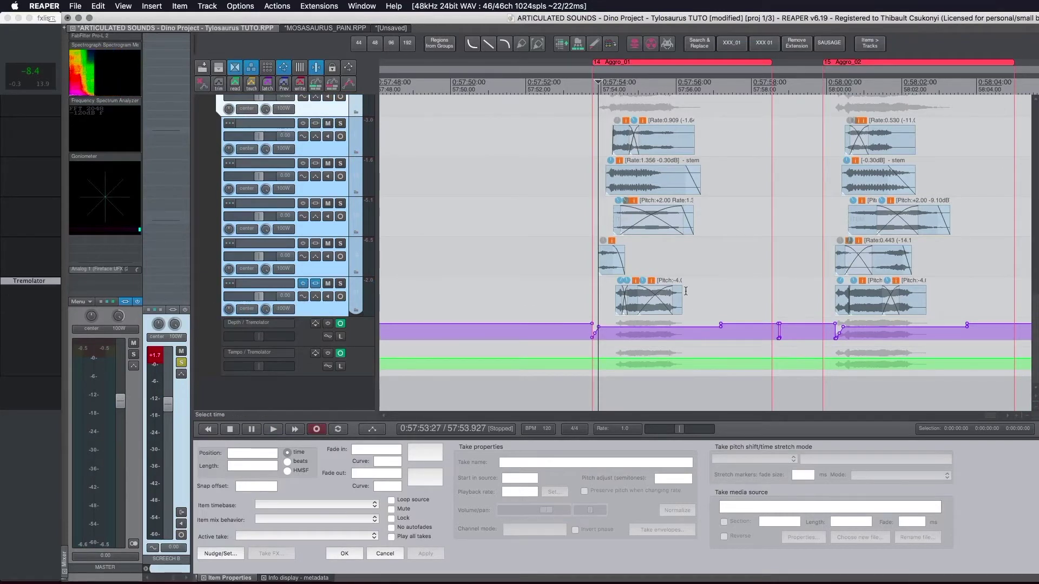
key(space)
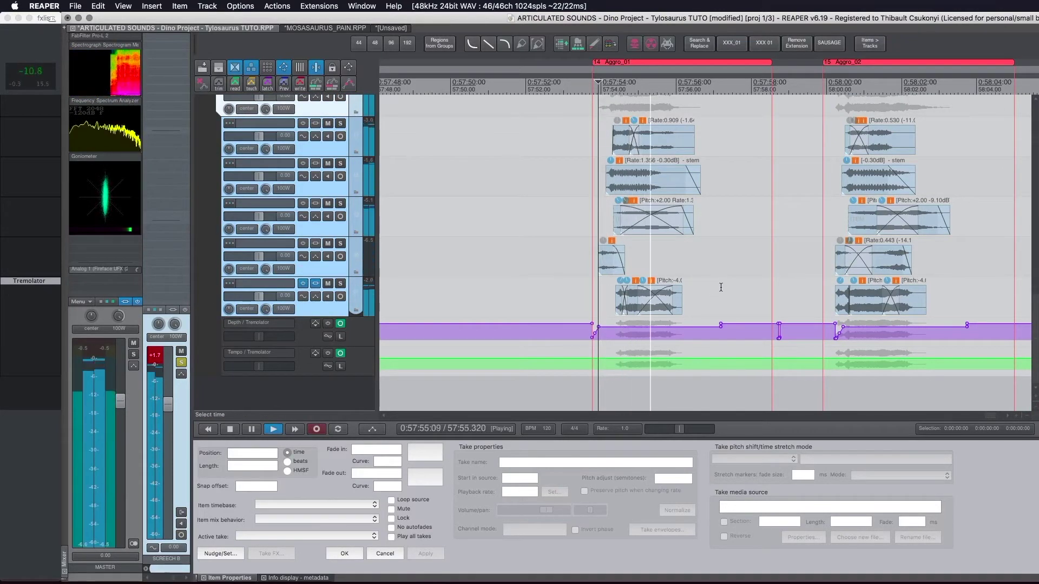
scroll(724, 289, up, 3)
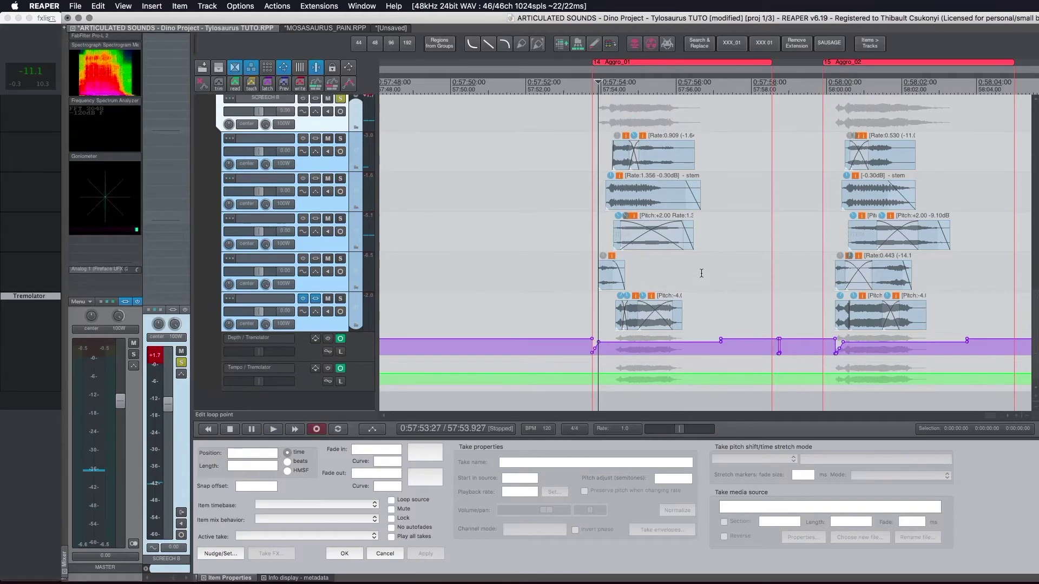
Solo SCREECH B's first child track, play its Pterodactyl screech layer in Aggro_01, and release the track's solo
scroll(758, 284, up, 3)
key(space)
scroll(378, 319, down, 1)
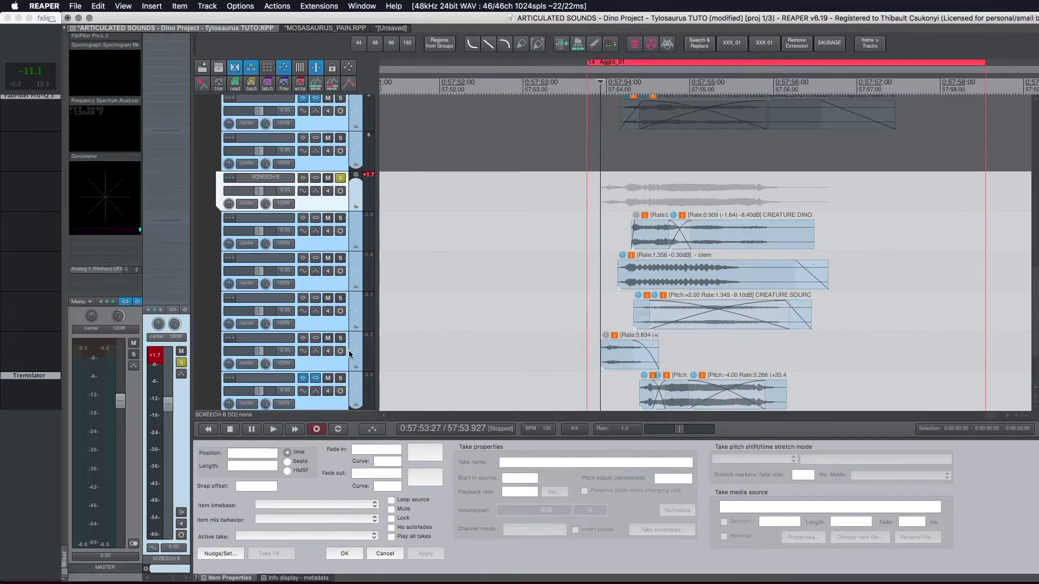
click(339, 218)
scroll(748, 267, up, 2)
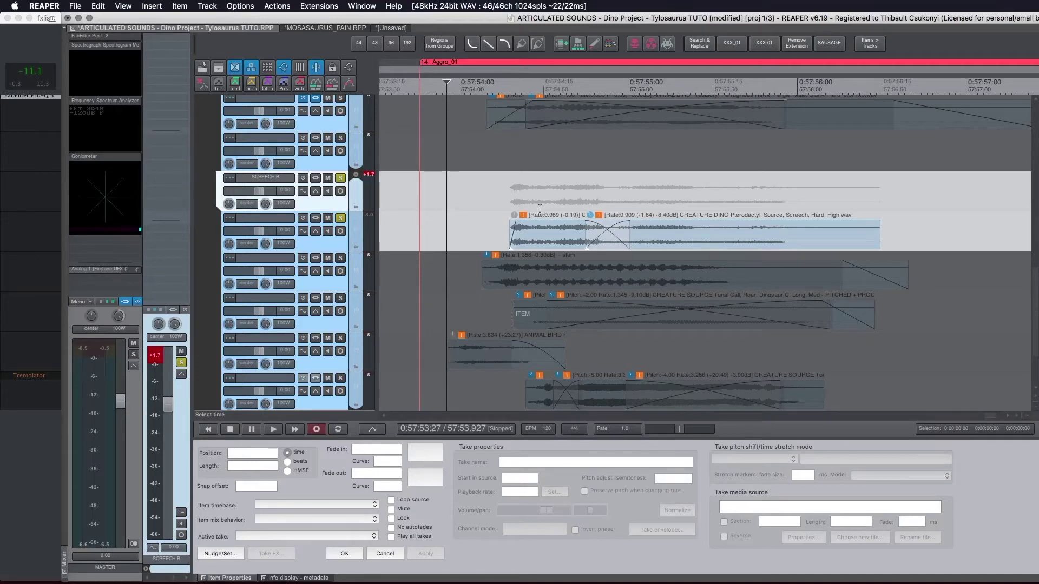
click(488, 222)
key(space)
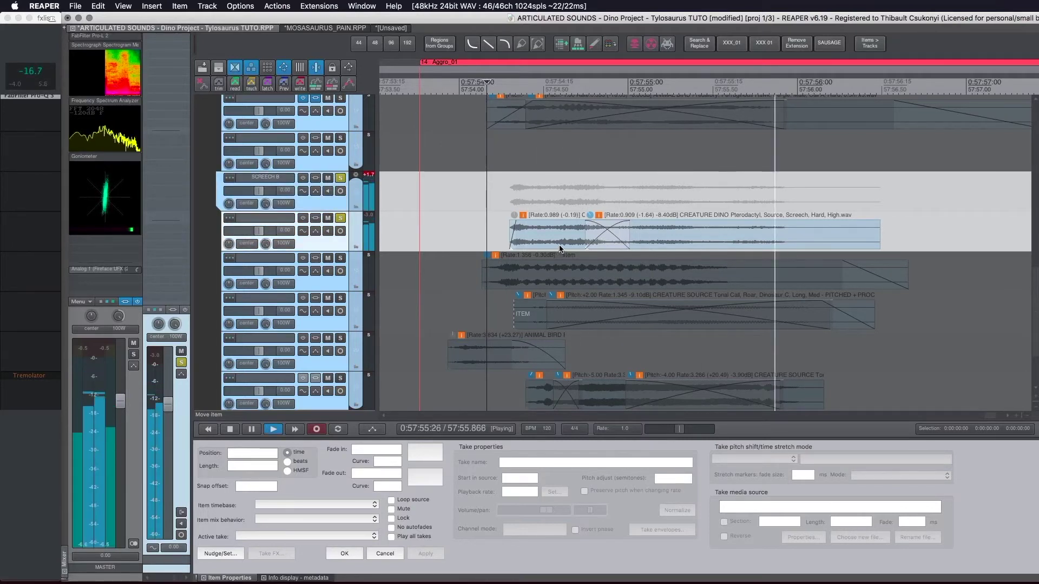
key(space)
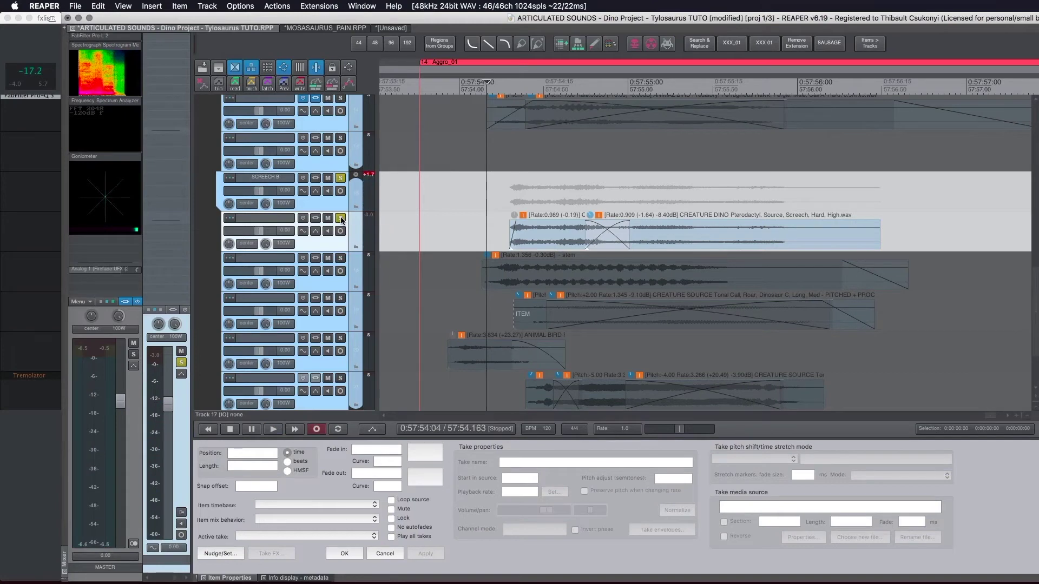
click(340, 218)
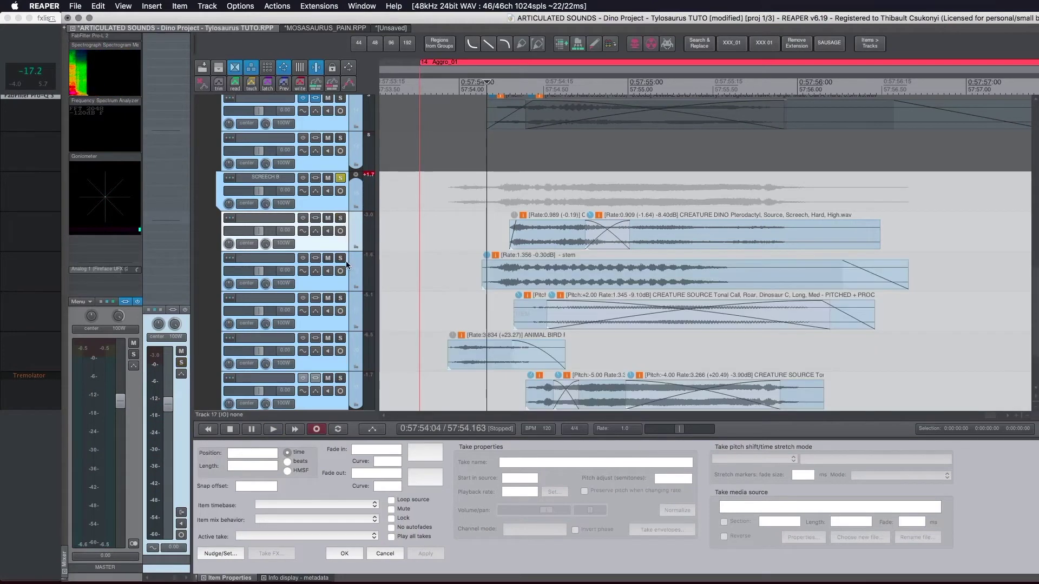
Solo SCREECH B's second child track, audition its stem layer in Aggro_01 twice, and release the track's solo
click(340, 258)
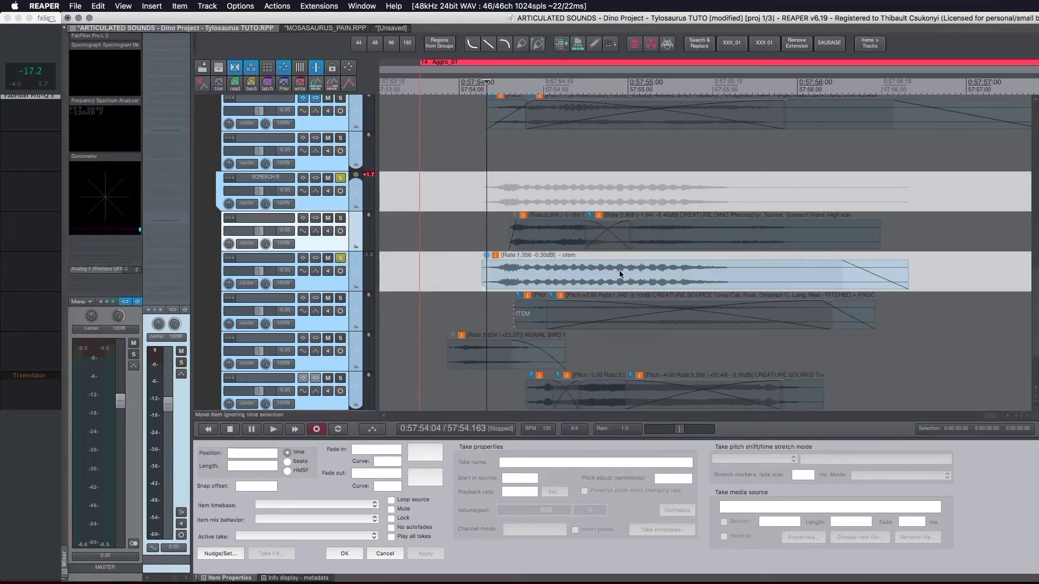
click(475, 278)
key(space)
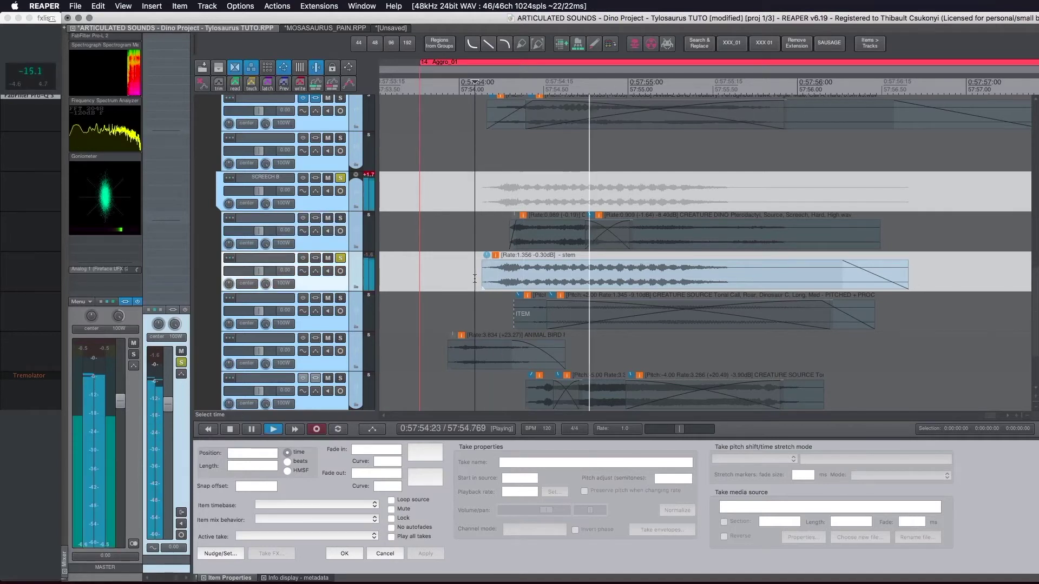
key(space)
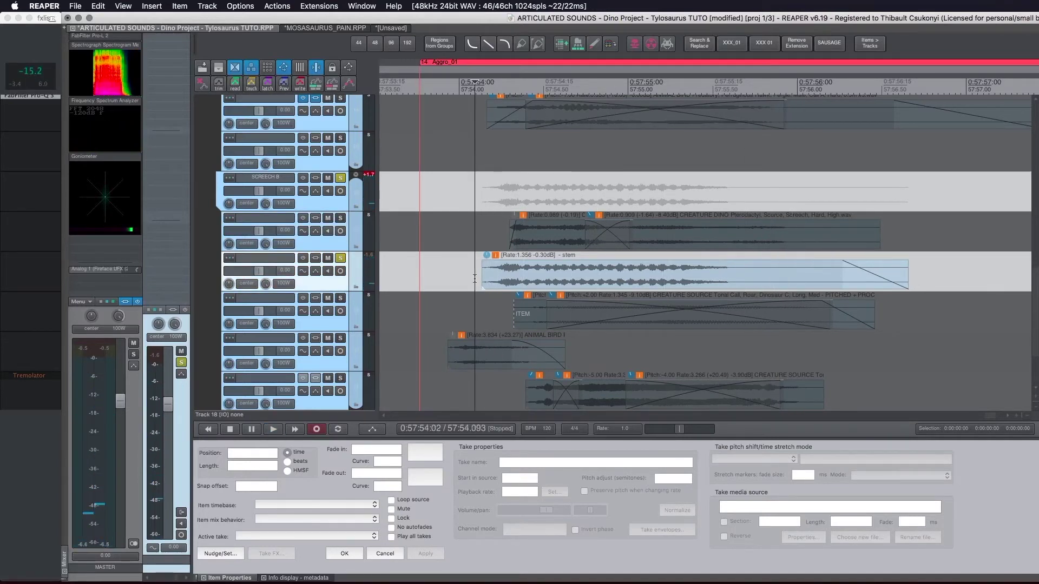
click(341, 258)
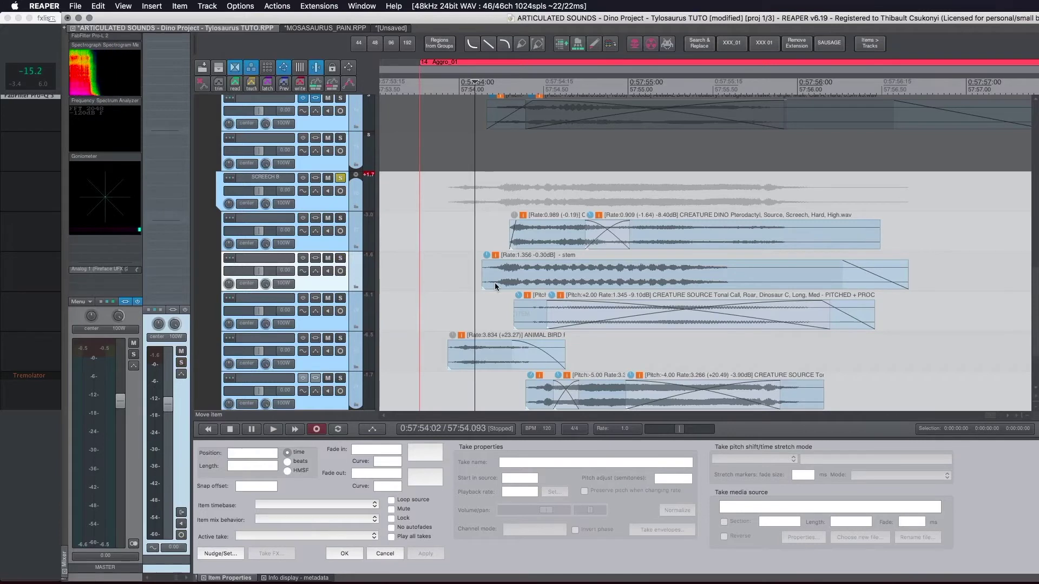
scroll(546, 272, down, 1)
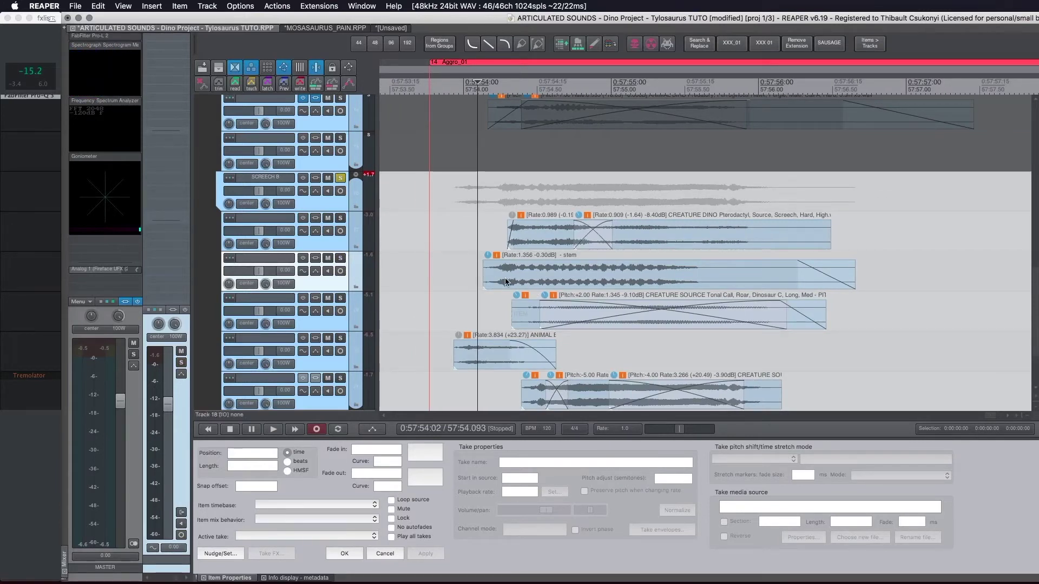
scroll(505, 279, down, 1)
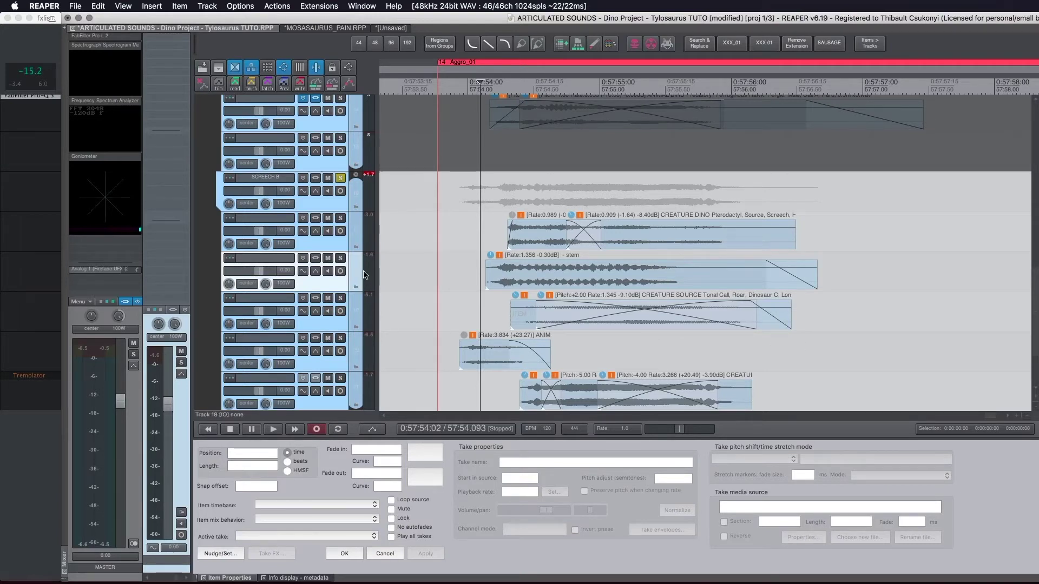
click(337, 260)
key(space)
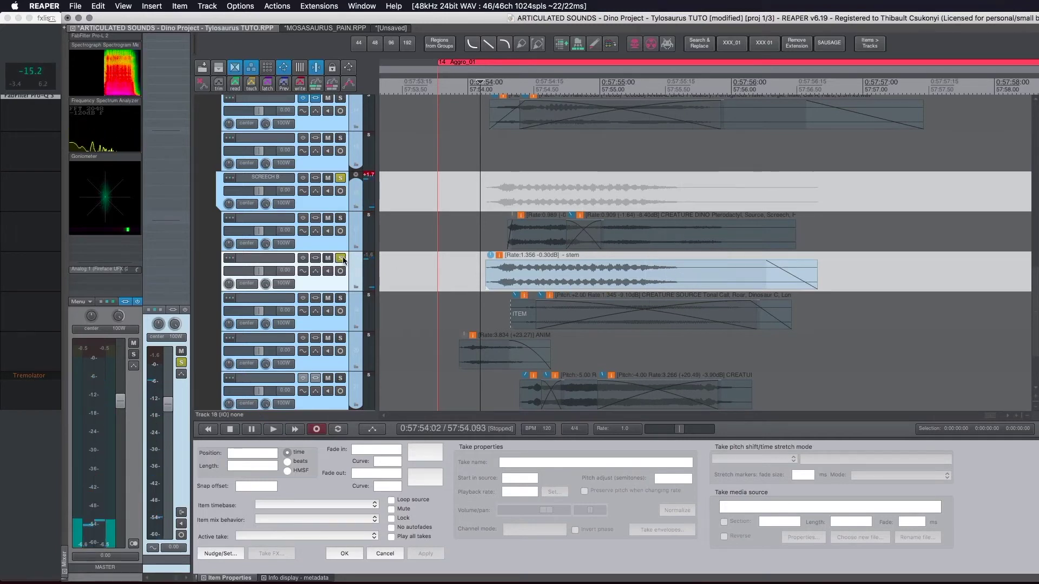
key(space)
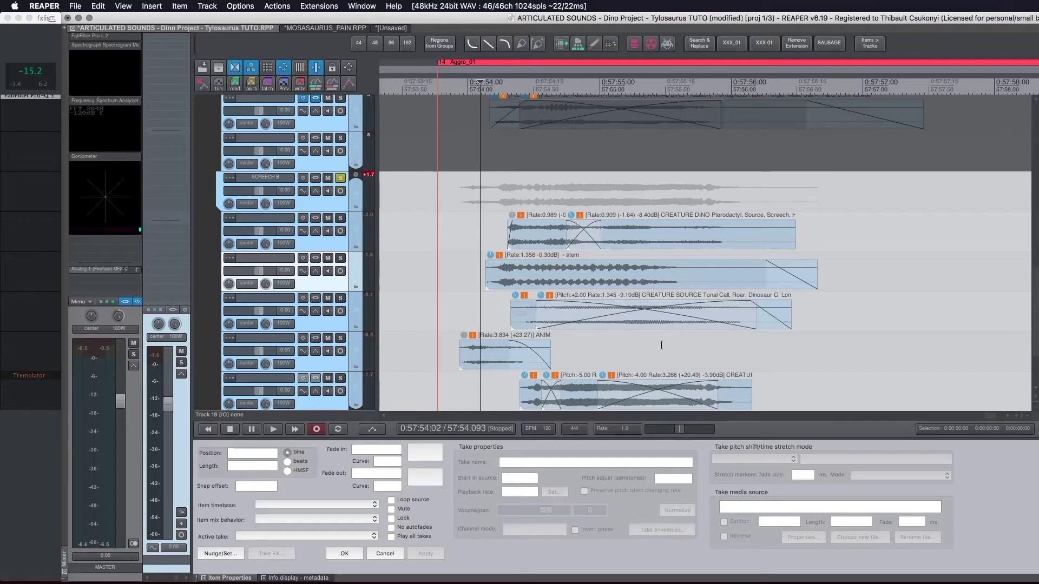
Solo SCREECH B's third child track, play its Tonal Call dinosaur roar layer in Aggro_01, and release the solo
scroll(661, 345, up, 1)
click(340, 298)
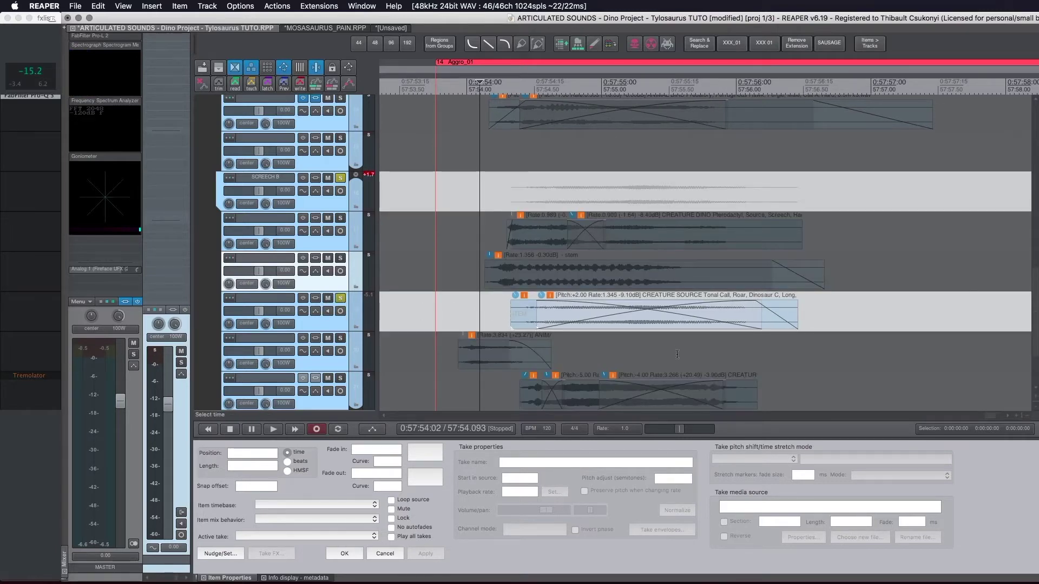
scroll(697, 337, up, 2)
scroll(696, 337, down, 3)
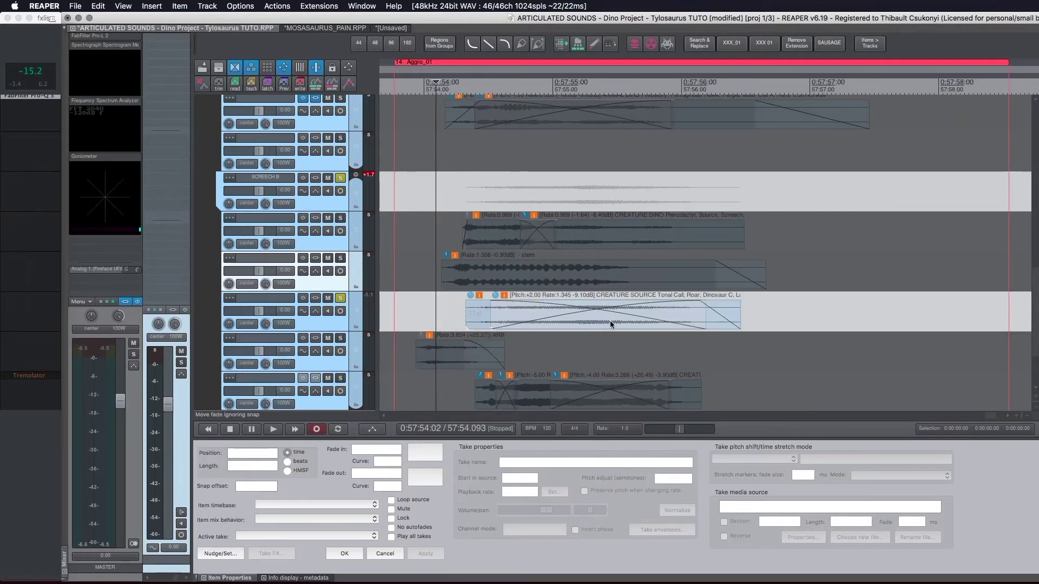
key(space)
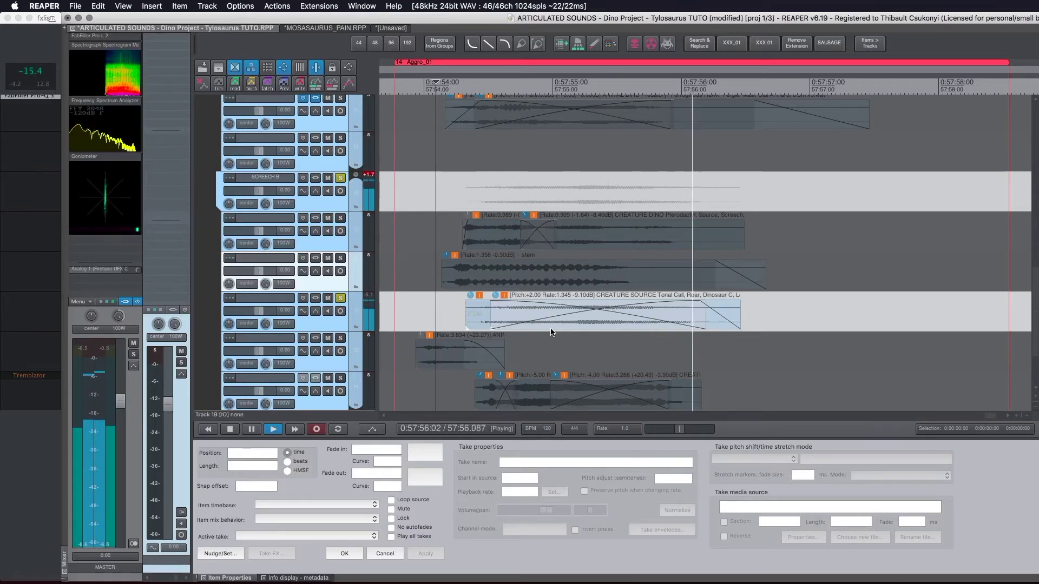
key(space)
click(340, 298)
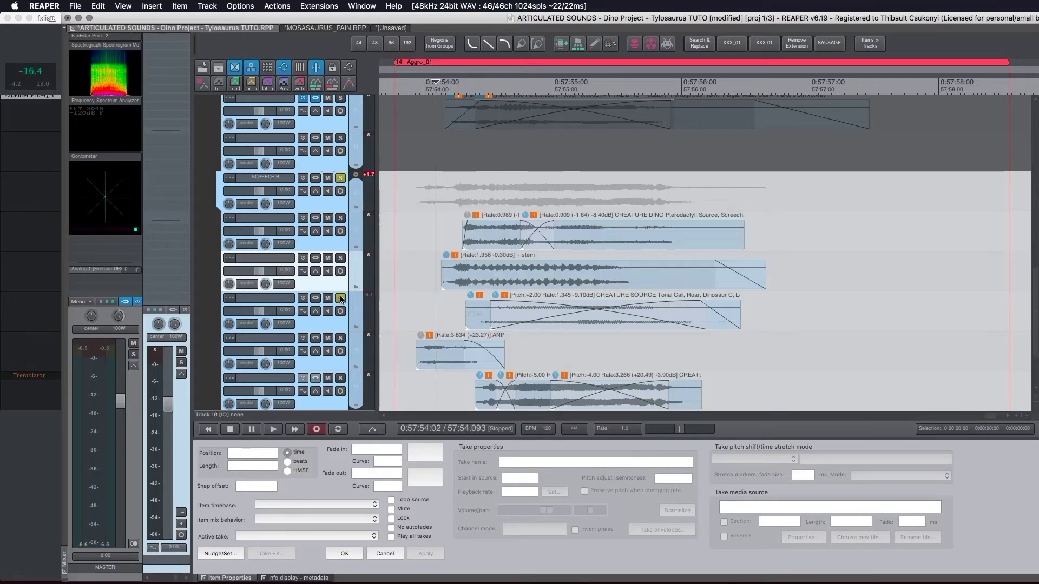
Solo SCREECH B's fourth child track, play its Sea Eagle layer from just before the item, and release the solo
click(341, 338)
scroll(429, 352, up, 5)
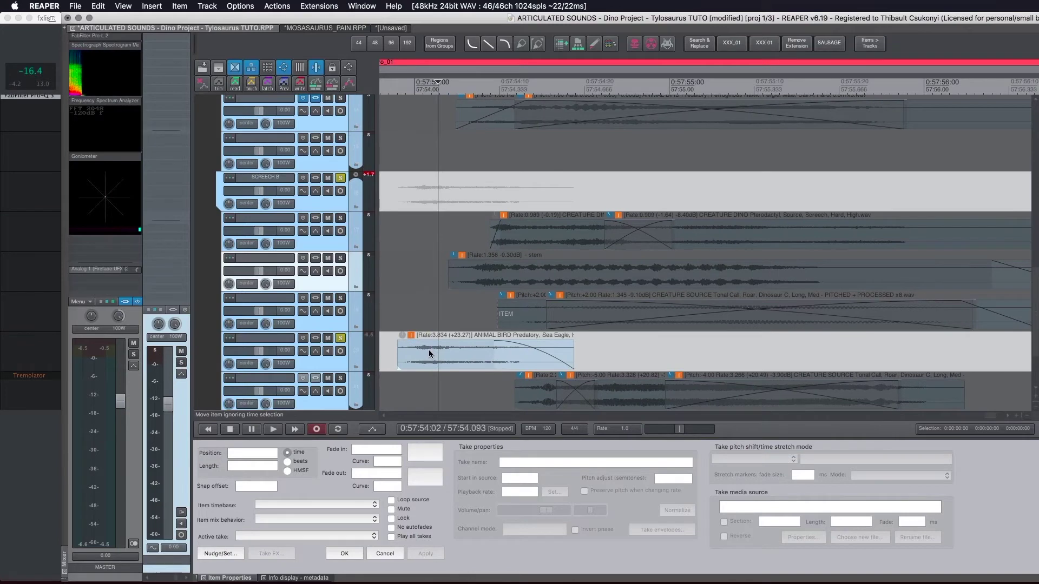
scroll(427, 344, down, 1)
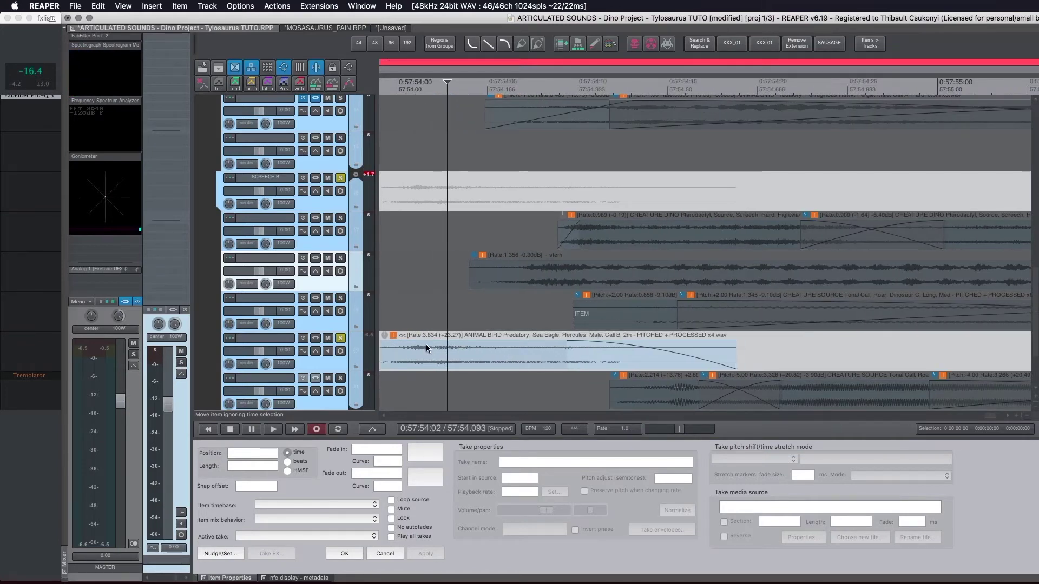
scroll(531, 340, down, 4)
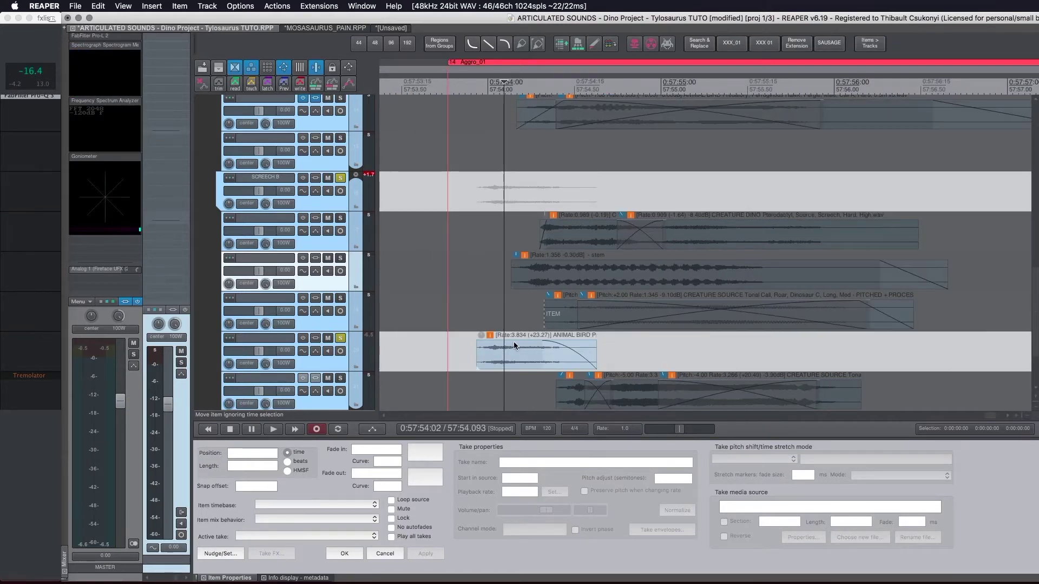
click(490, 361)
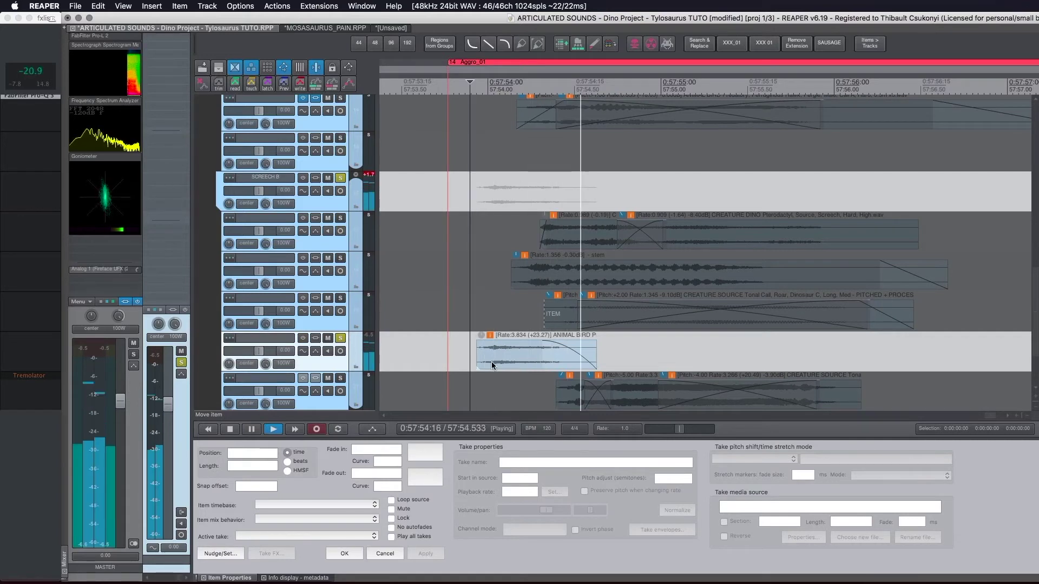
click(341, 338)
Solo SCREECH B's fifth child track, play its Tonal Call layer with the Tremolator bypassed, and release the solo
scroll(349, 344, down, 3)
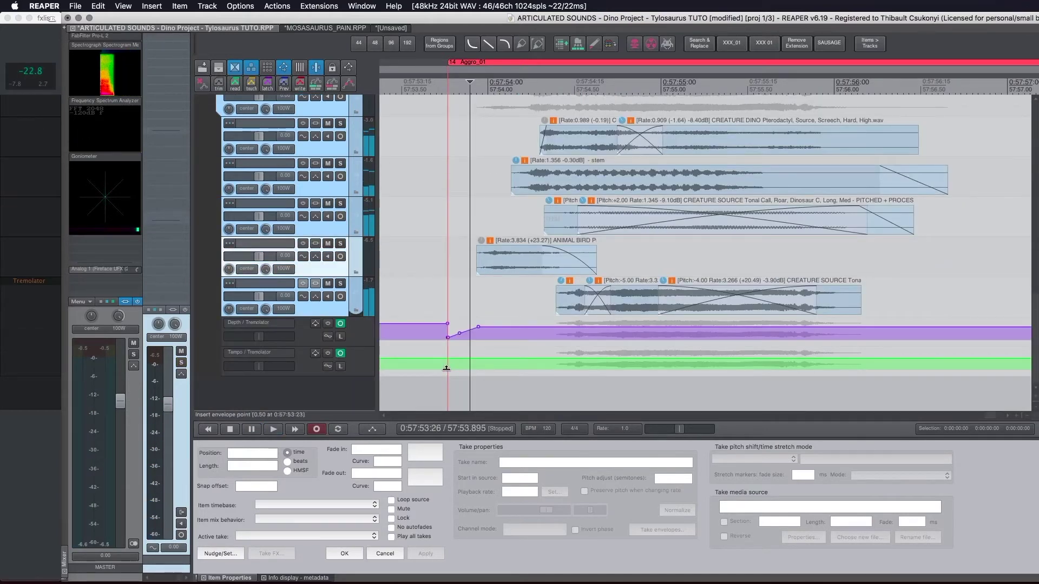
scroll(709, 311, right, 1)
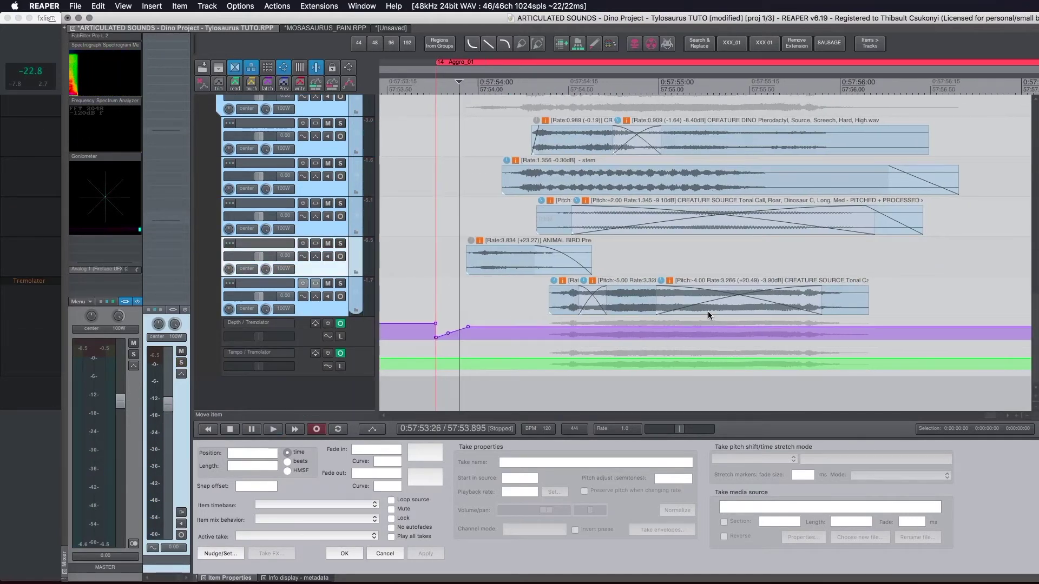
scroll(697, 307, up, 3)
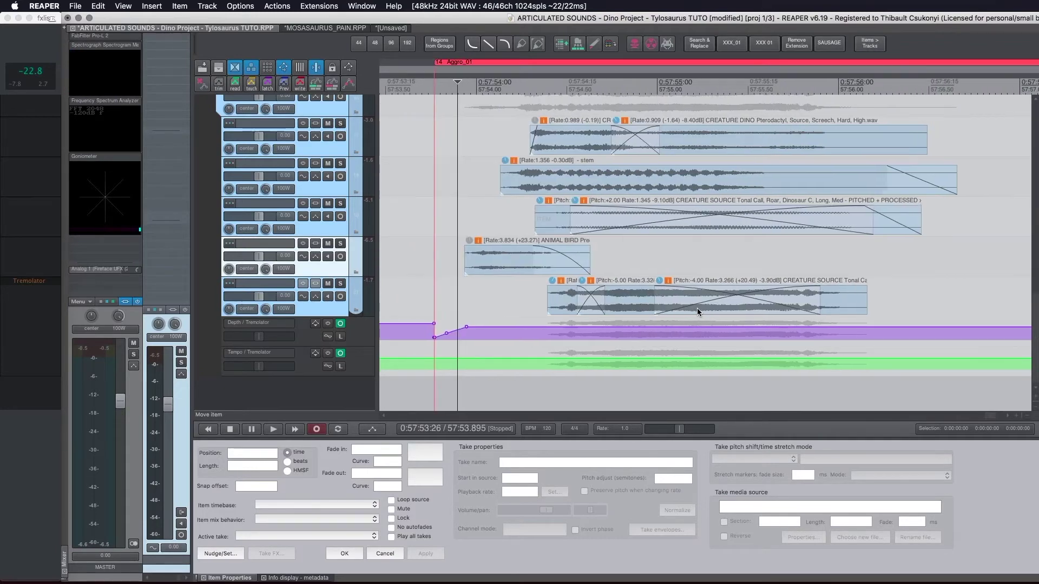
key(alt+s)
key(space)
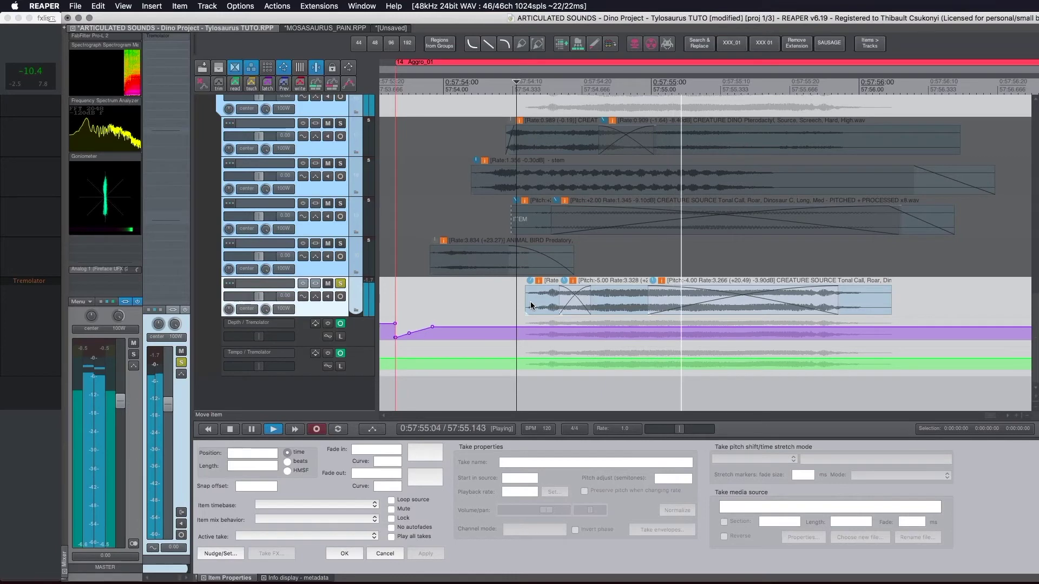
key(space)
key(alt+s)
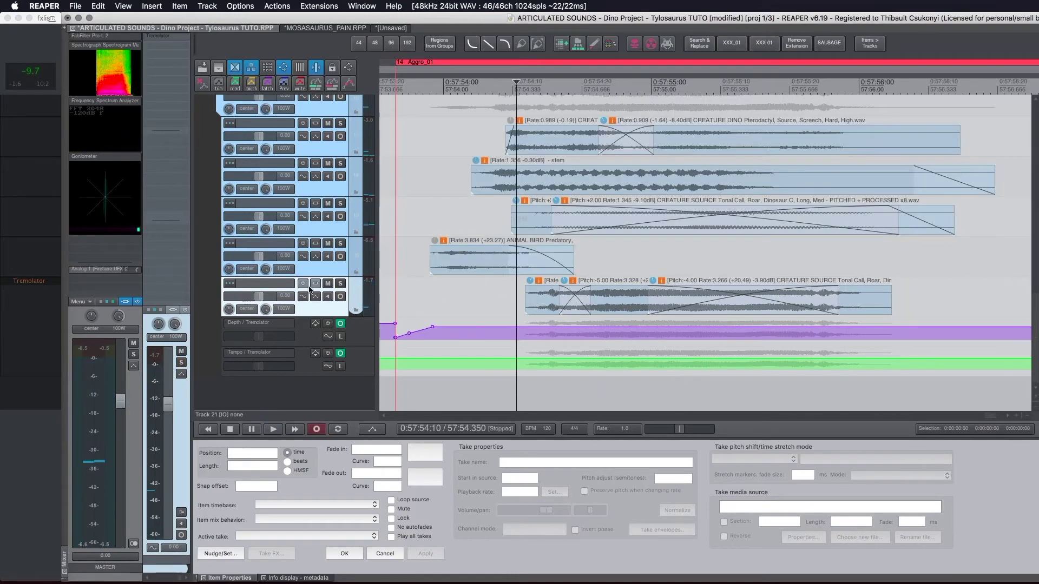
Re-enable the Tremolator on SCREECH B's fifth child track and replay the layer soloed in Aggro_01
key(space)
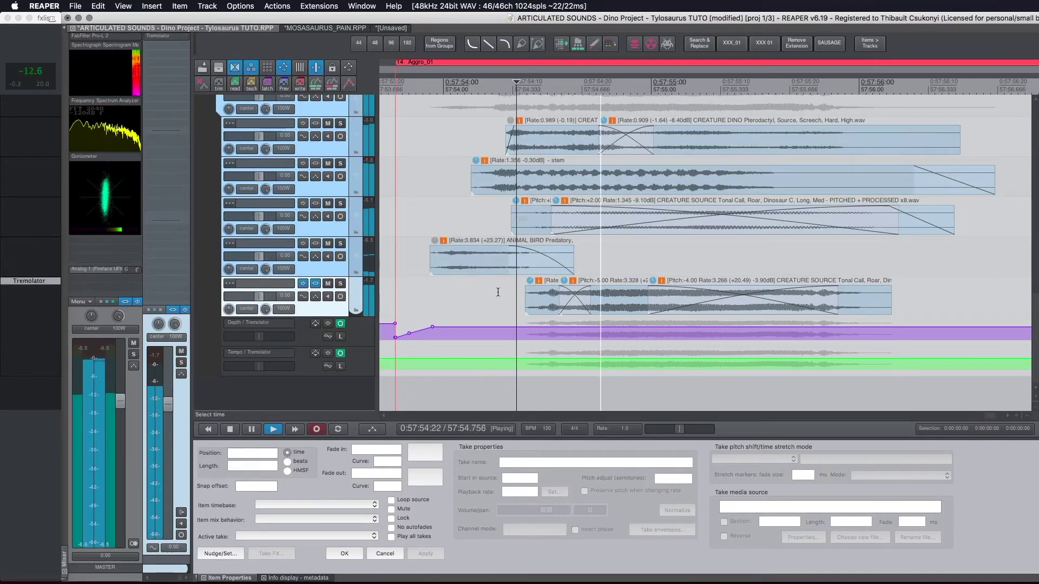
click(340, 283)
key(space)
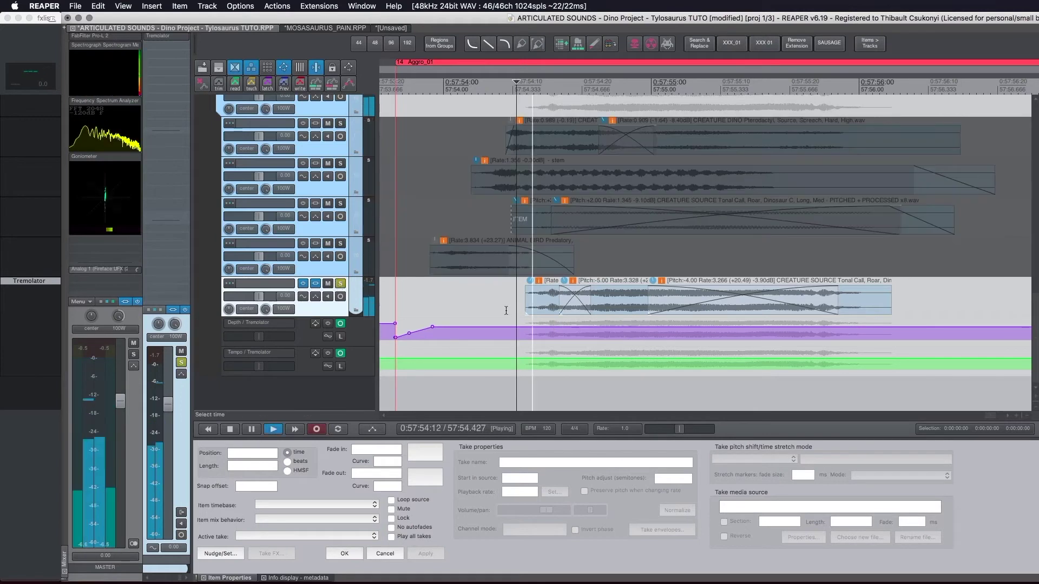
key(space)
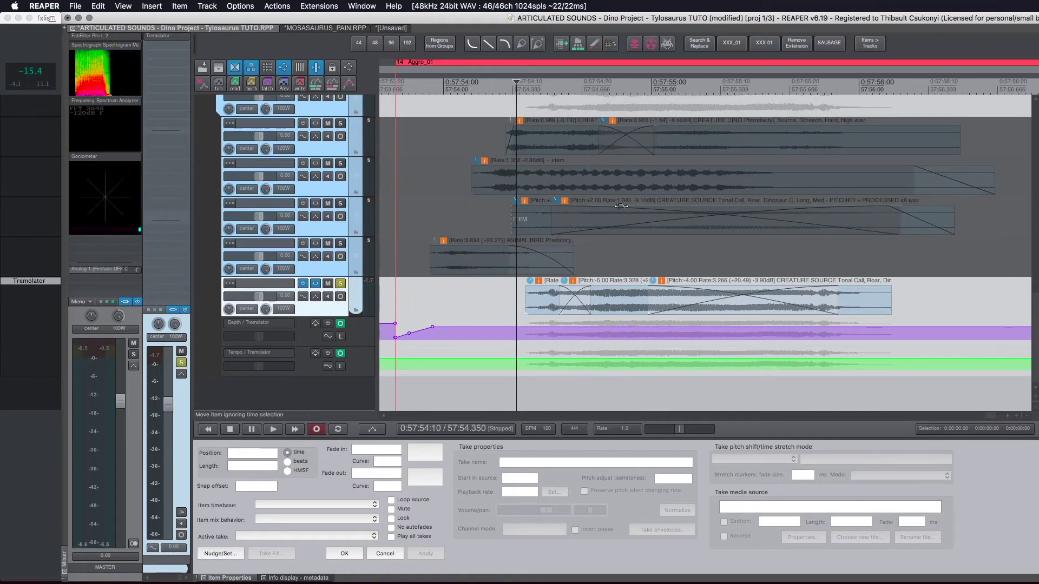
Examine the fifth child track's Depth and Tempo envelopes, open its Tremolator settings, and close the effects window
scroll(652, 240, up, 3)
scroll(651, 240, up, 2)
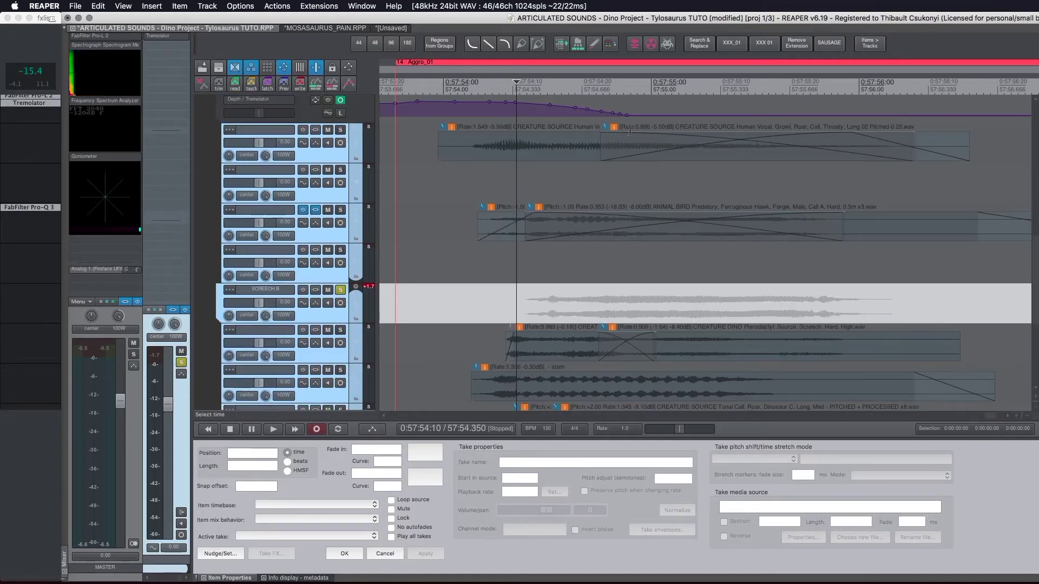
scroll(638, 308, down, 3)
scroll(638, 307, down, 2)
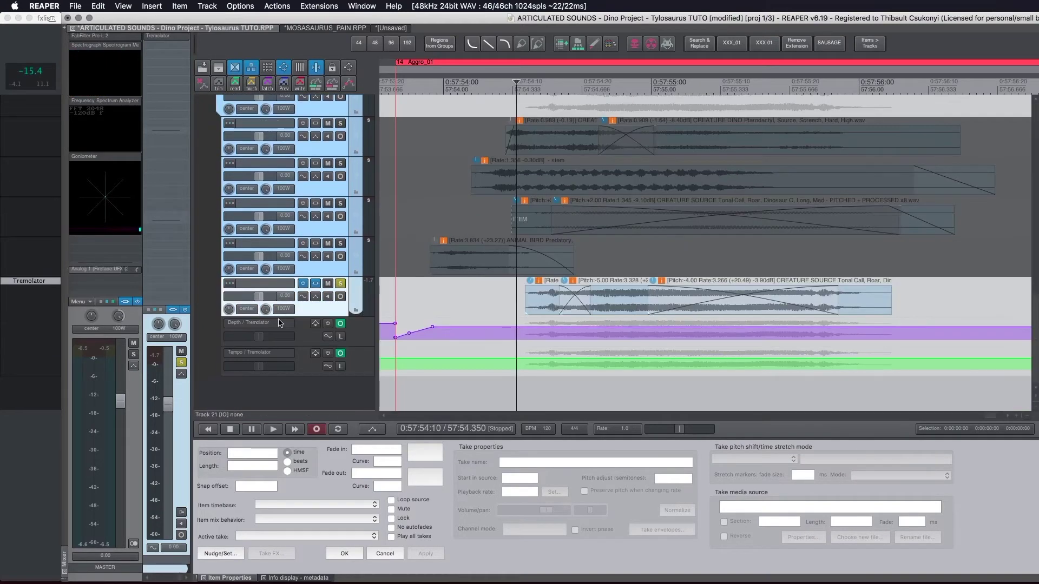
mouse_move(434, 328)
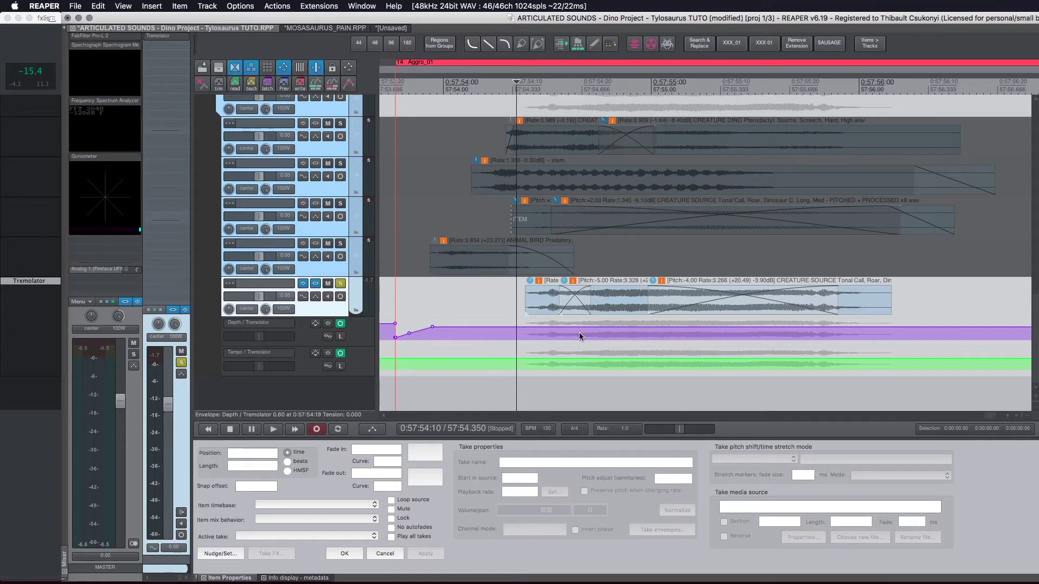
click(316, 283)
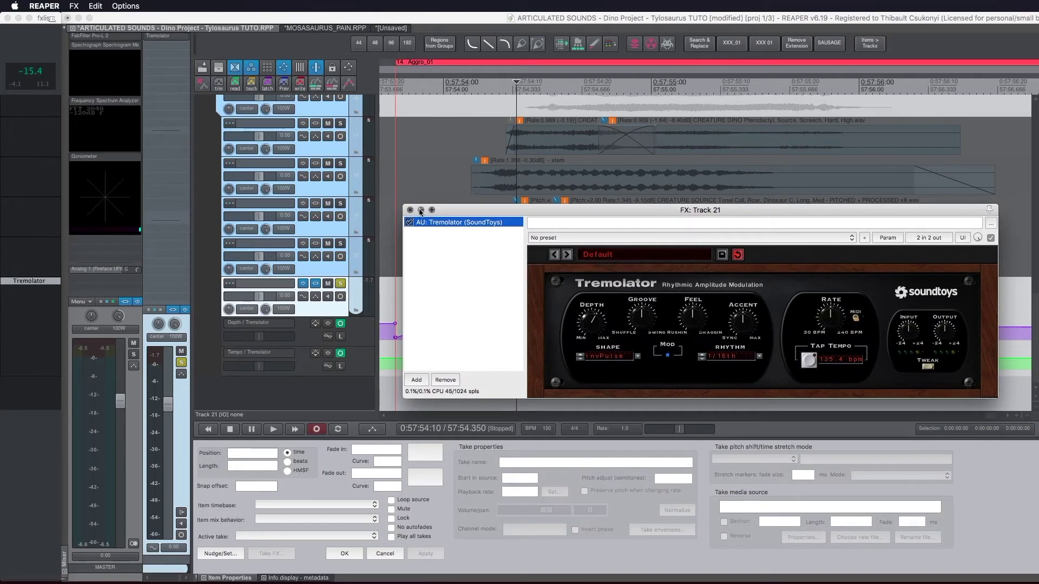
click(410, 210)
Release the solo on the SCREECH B group and return to the SCREECH SUB GROUP and SCREECH A tracks
click(346, 213)
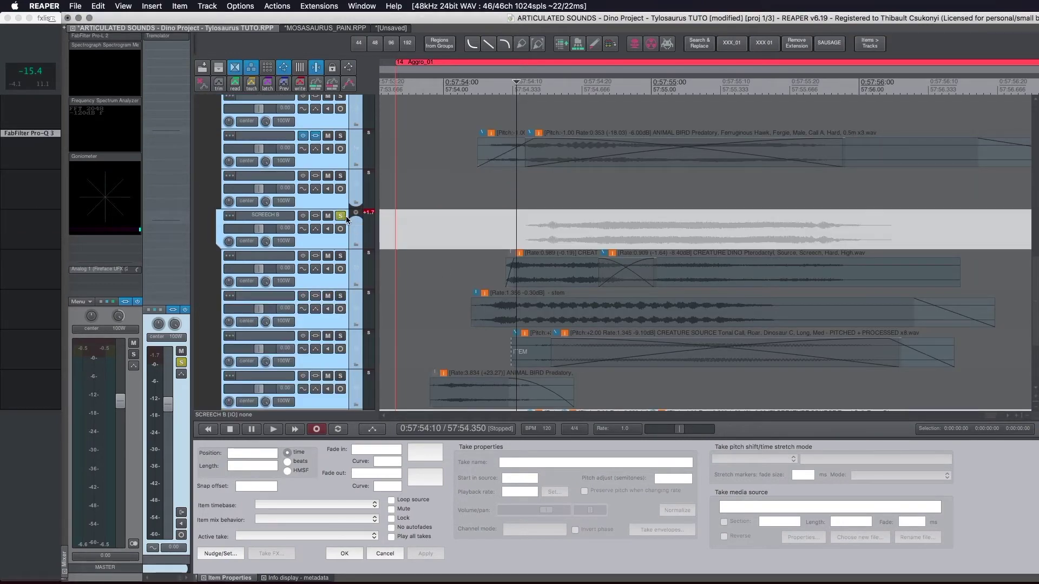
scroll(400, 226, up, 3)
scroll(401, 226, up, 5)
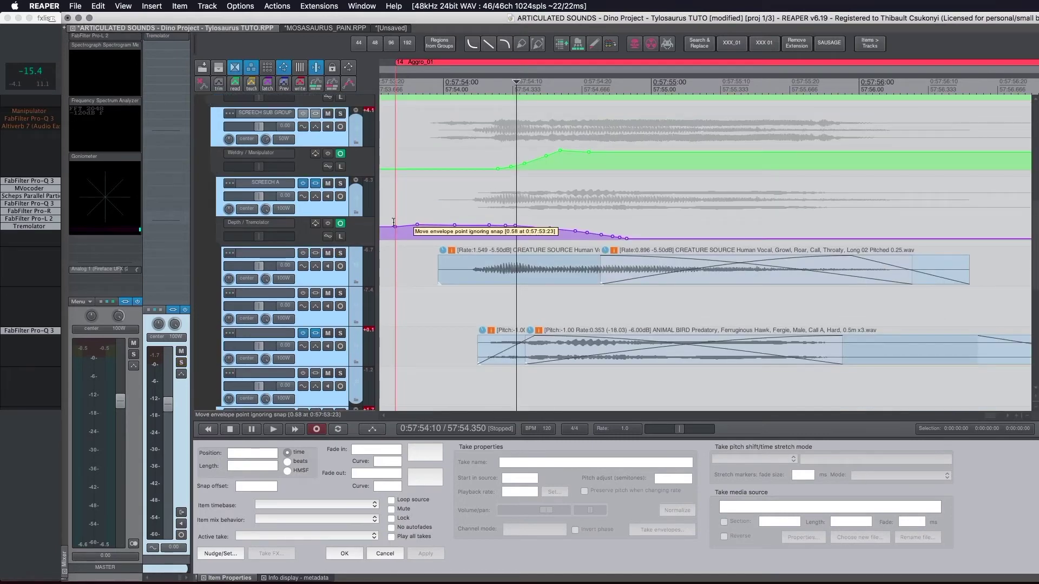
Collapse the SCREECH MASTER folder to show its extent and expand it again
scroll(416, 243, down, 1)
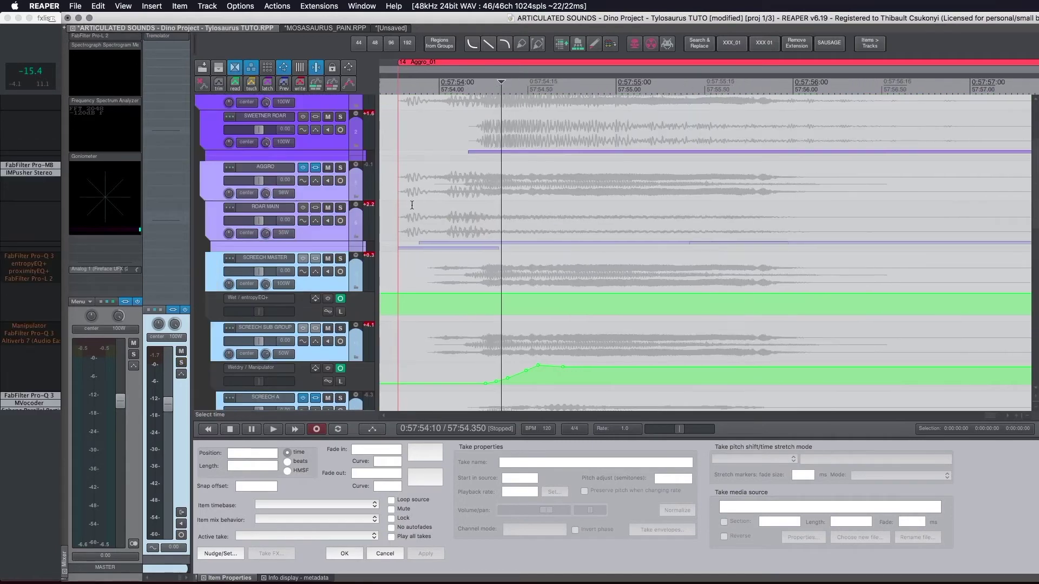
click(355, 256)
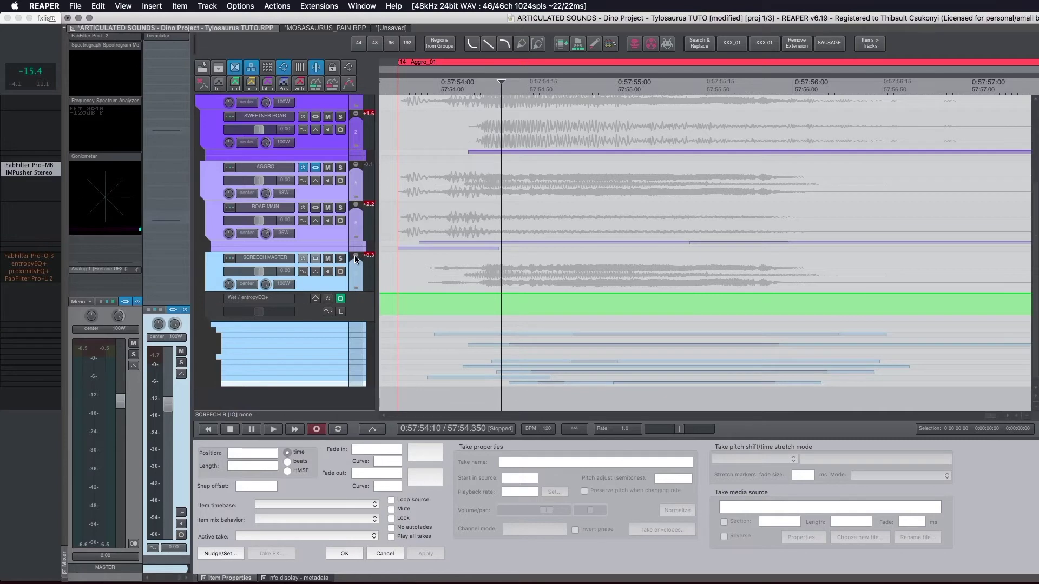
click(355, 255)
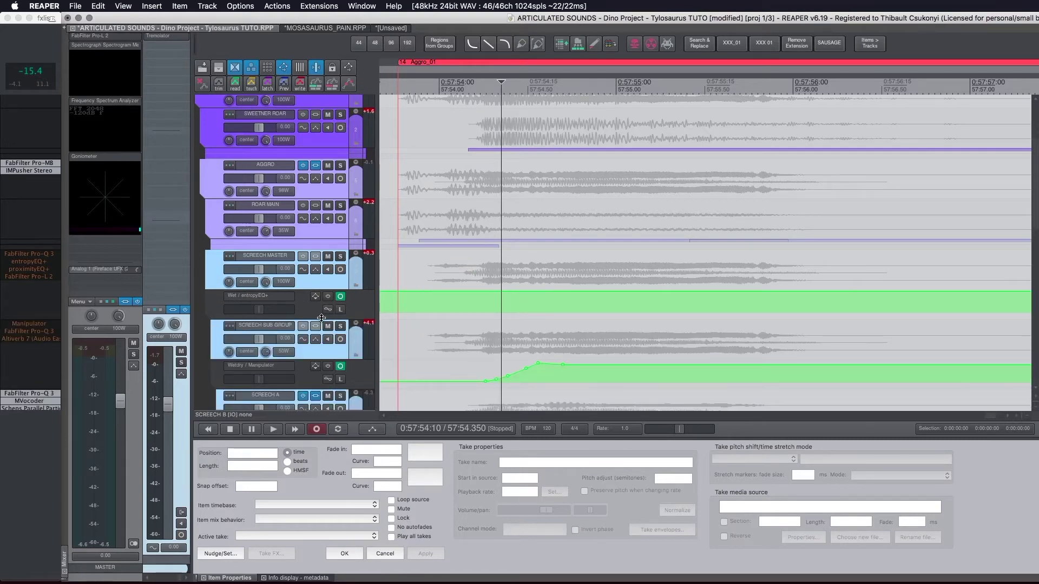
scroll(381, 327, down, 2)
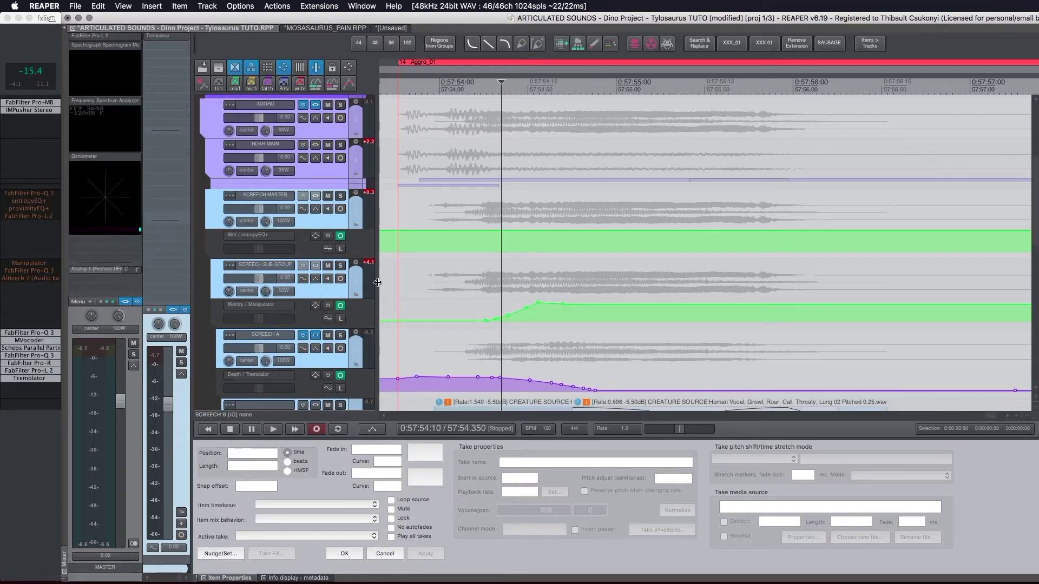
Re-enable the SCREECH SUB GROUP effects, open their effects window, and view the Manipulator settings
click(304, 267)
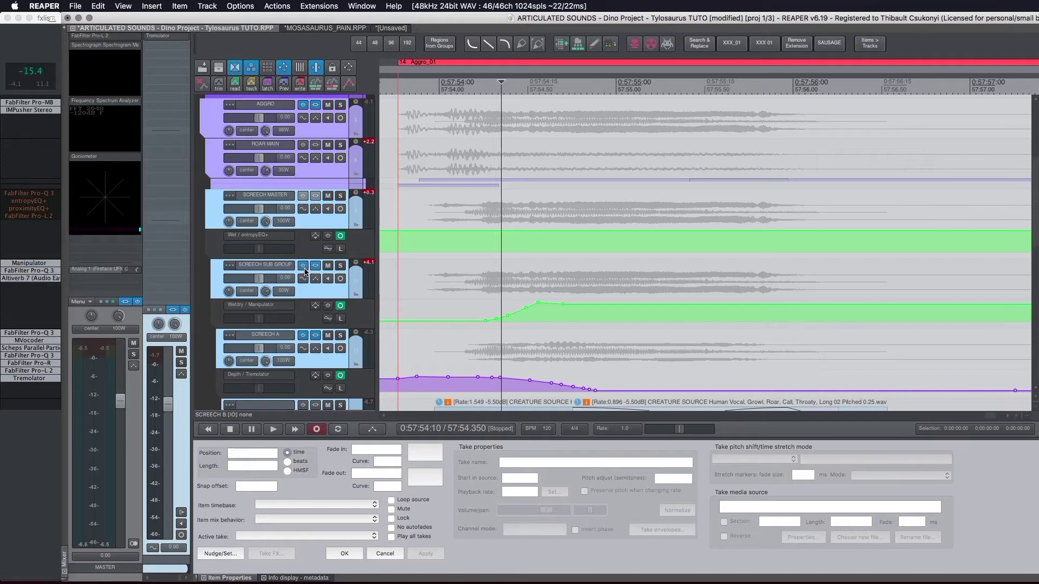
click(316, 265)
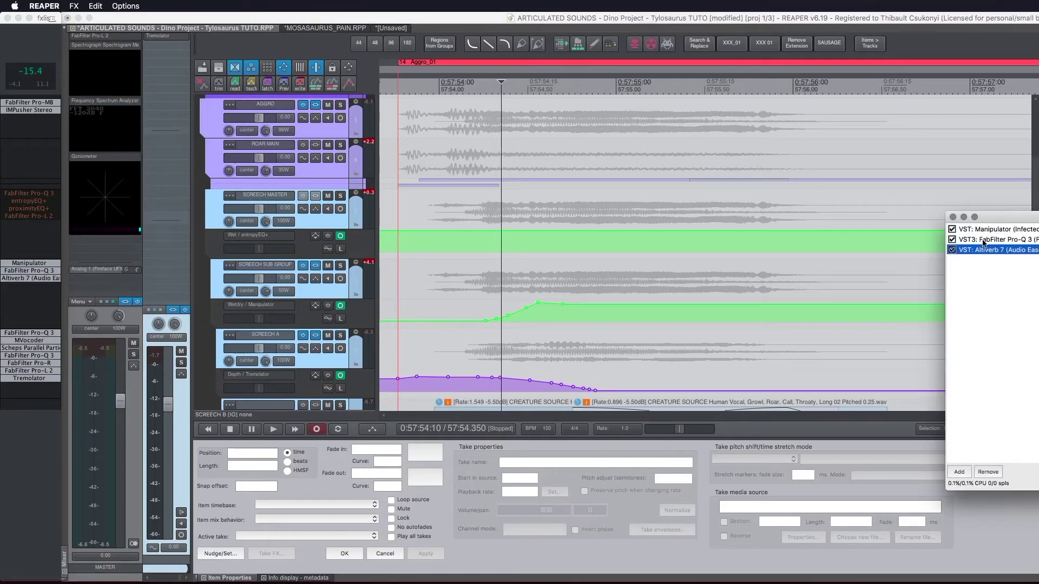
drag(1036, 215, 497, 133)
scroll(315, 349, down, 1)
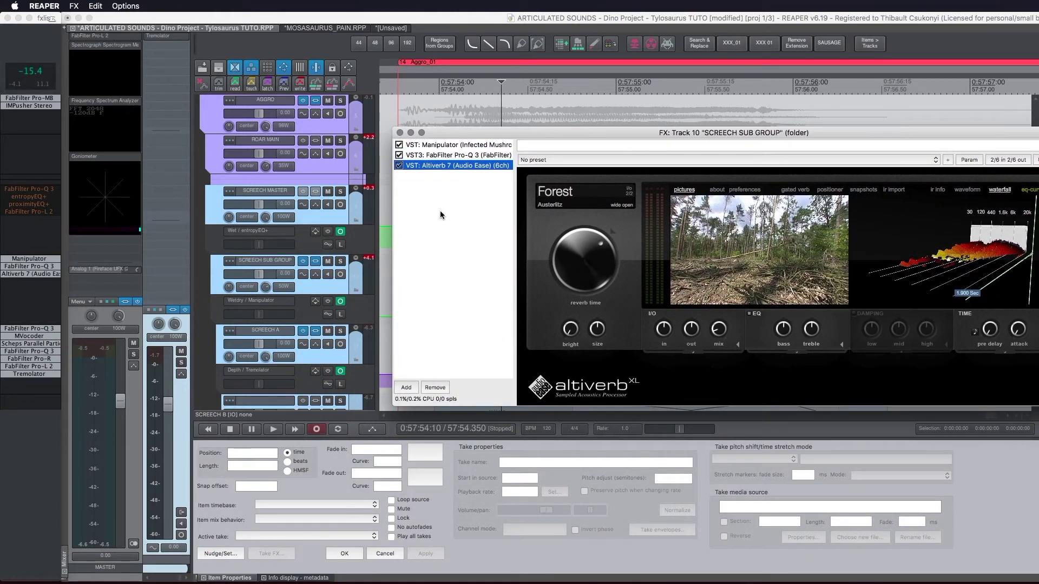
click(432, 146)
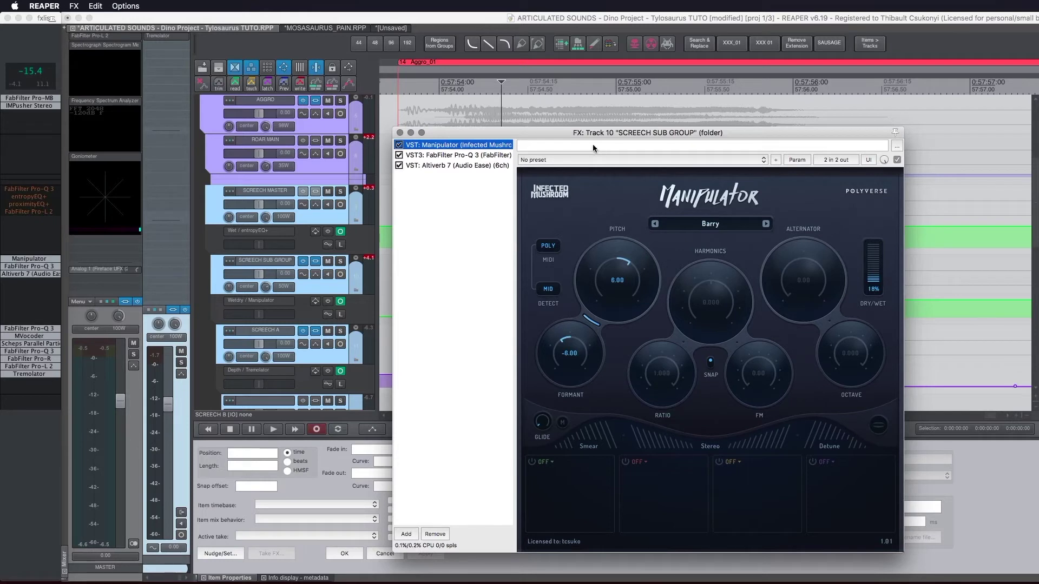
drag(597, 136, 722, 143)
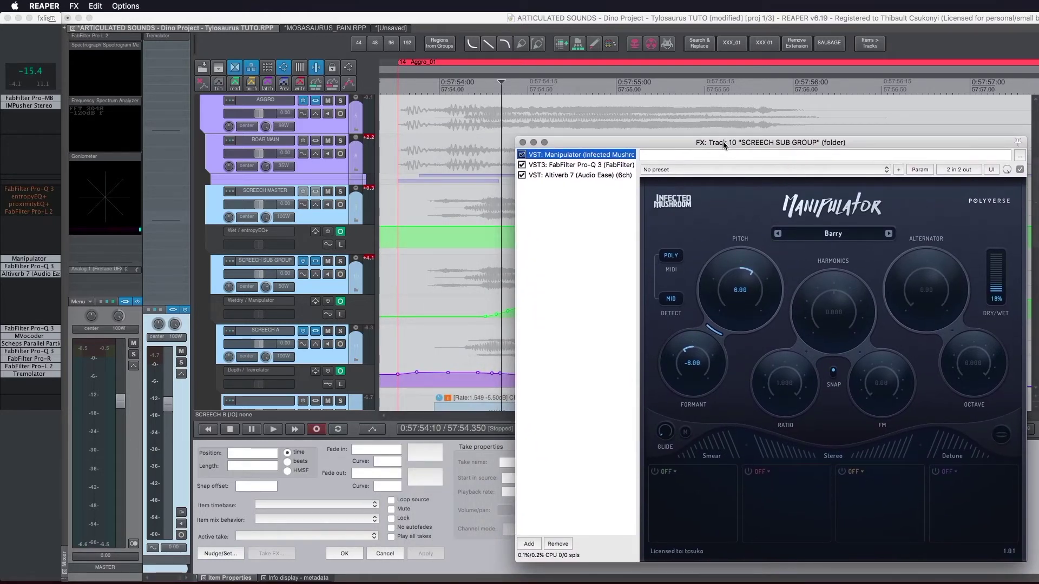
mouse_move(723, 142)
mouse_down()
mouse_move(658, 125)
mouse_move(792, 144)
mouse_move(804, 198)
mouse_move(719, 147)
mouse_up()
Review the FabFilter Pro-Q 3 and Altiverb 7 settings on SCREECH SUB GROUP, and close the effects window
click(539, 168)
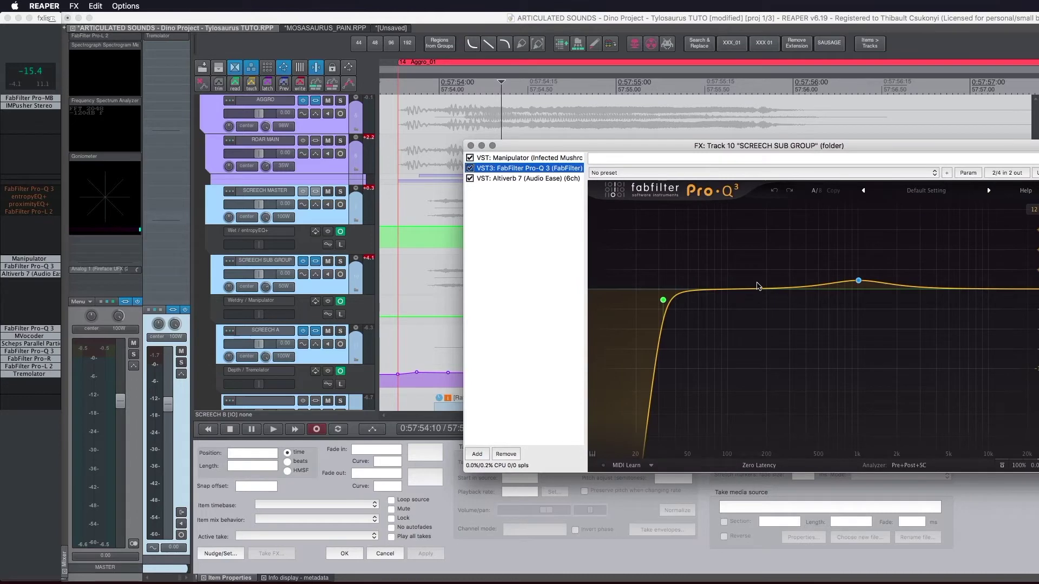
drag(849, 148, 786, 147)
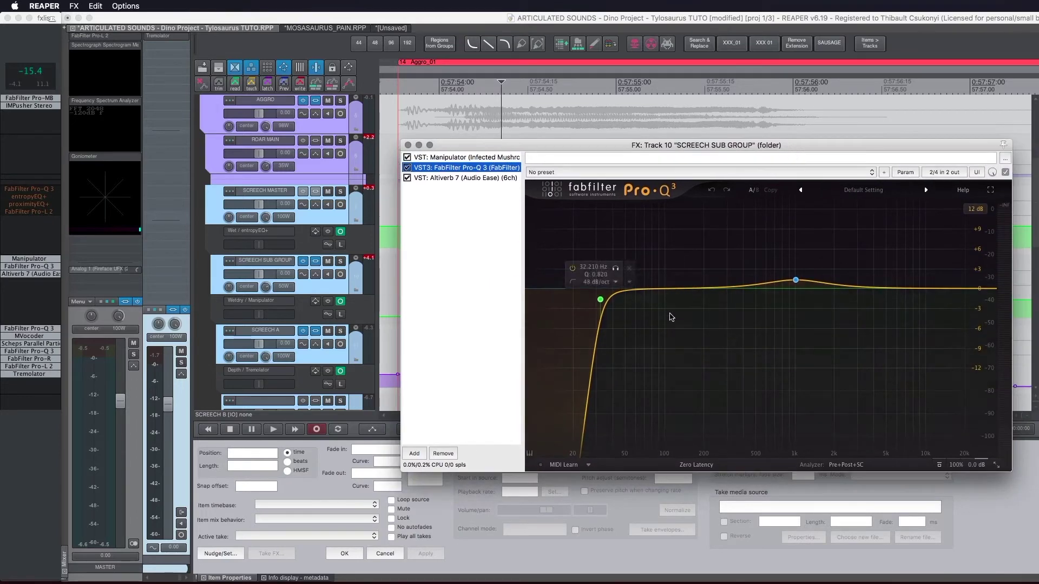
click(469, 178)
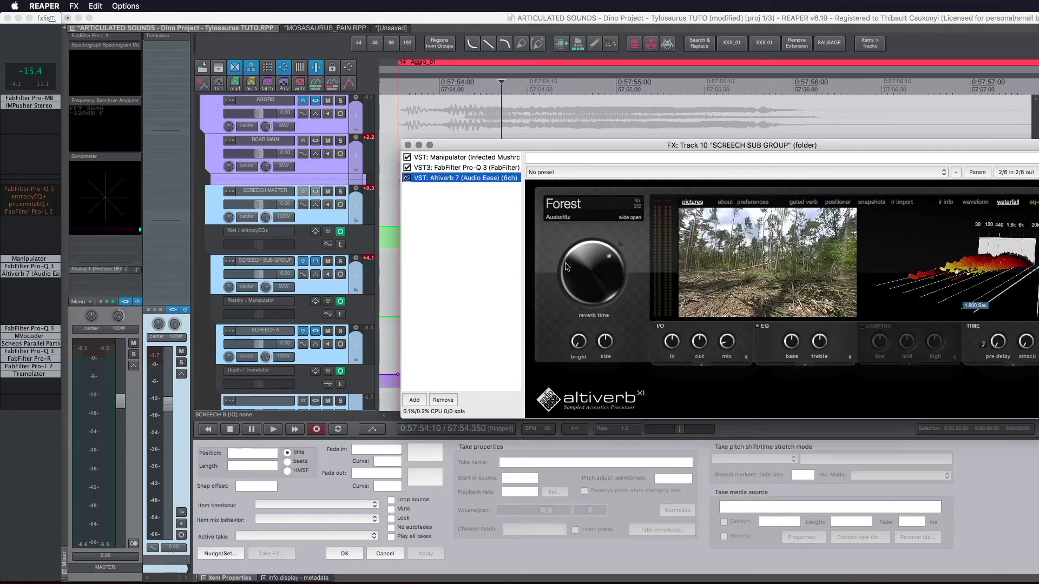
drag(779, 145, 676, 144)
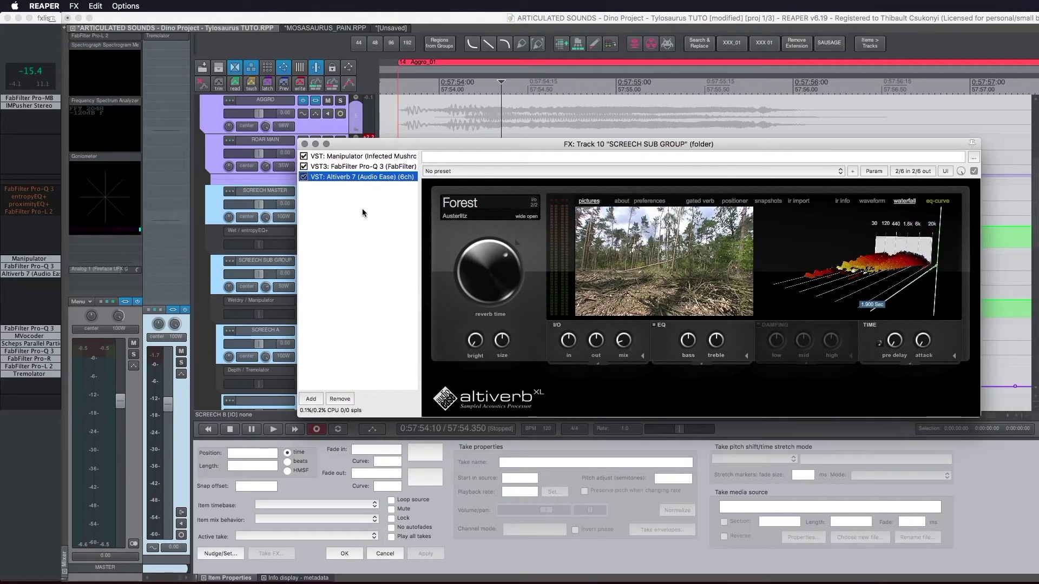
click(304, 145)
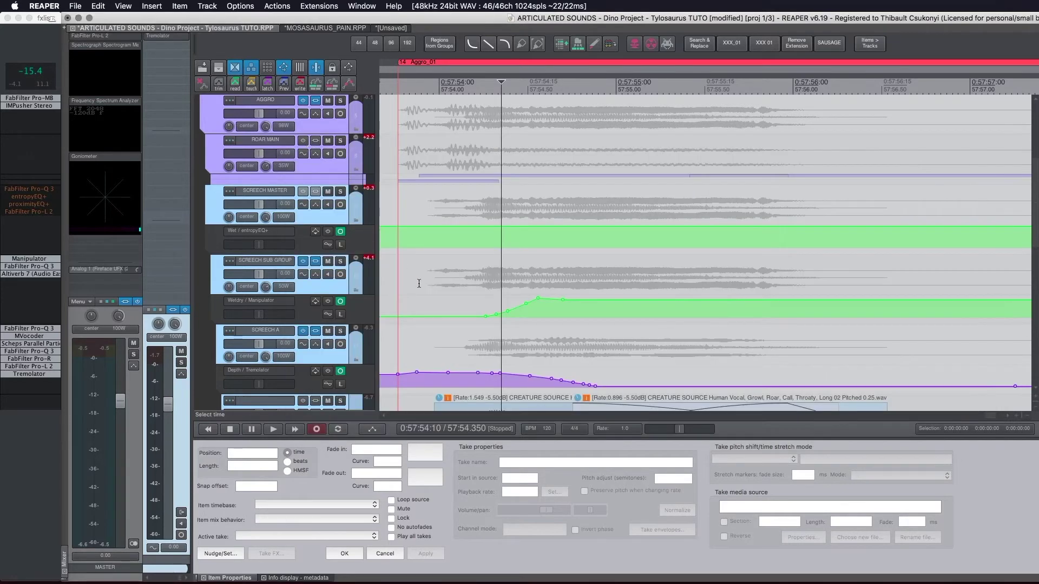
Examine the SCREECH SUB GROUP's Manipulator Wet/Dry envelope across the Aggro regions
scroll(489, 304, down, 5)
scroll(491, 305, down, 3)
scroll(546, 293, down, 3)
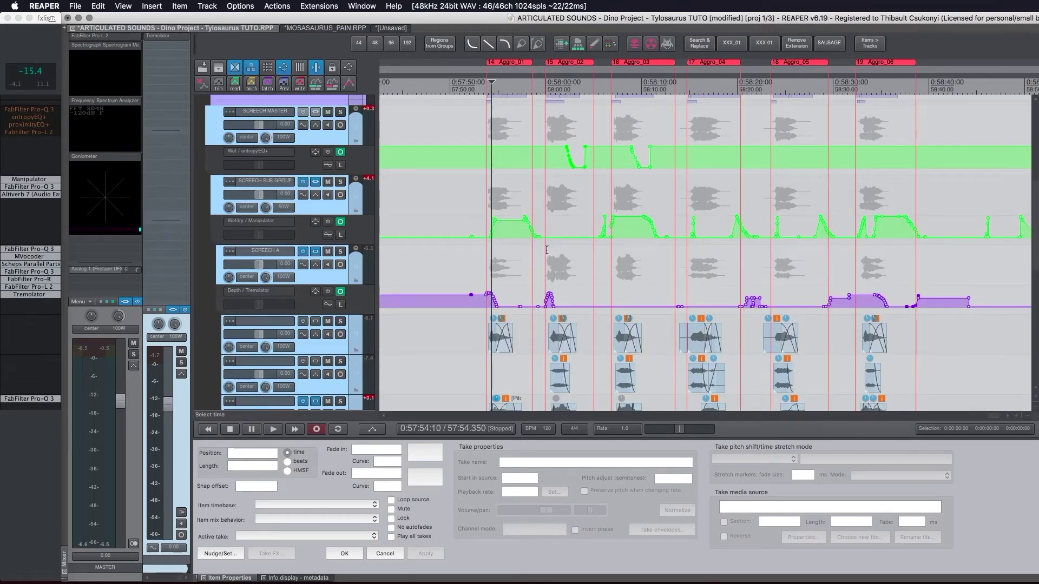
scroll(474, 215, up, 2)
scroll(469, 213, up, 2)
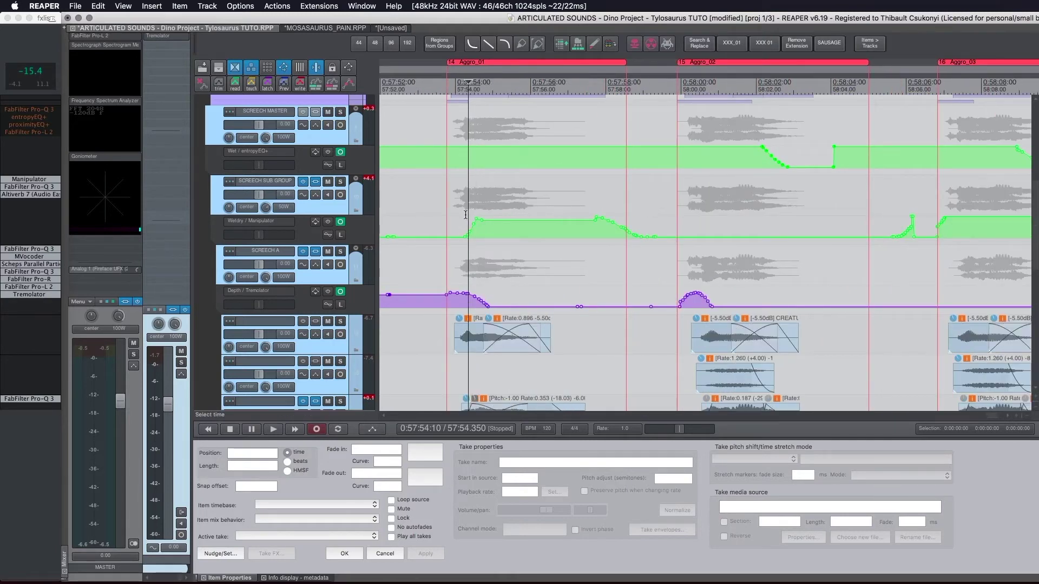
scroll(457, 208, up, 2)
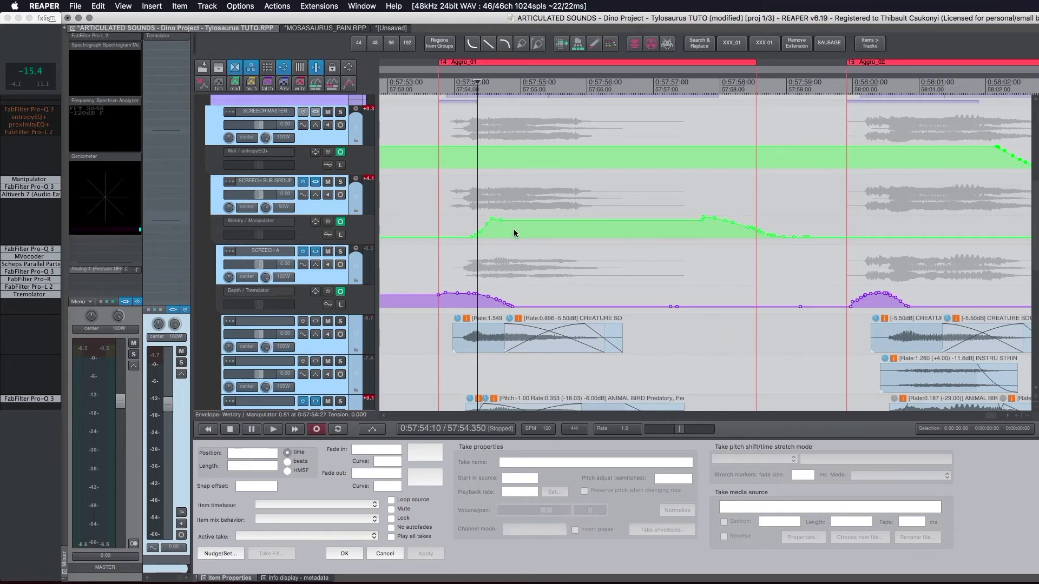
scroll(514, 229, down, 2)
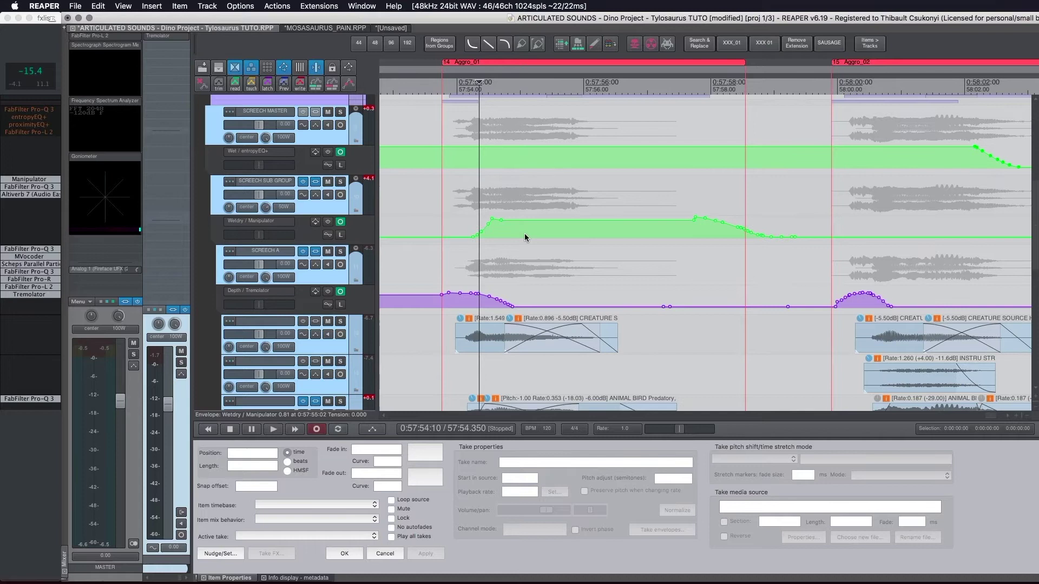
scroll(528, 232, down, 3)
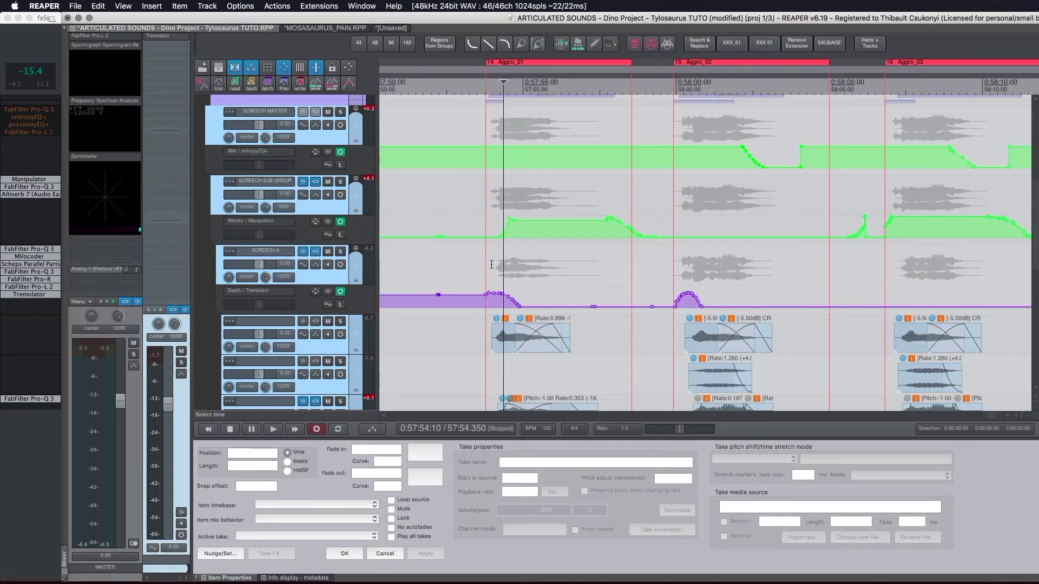
scroll(433, 145, up, 1)
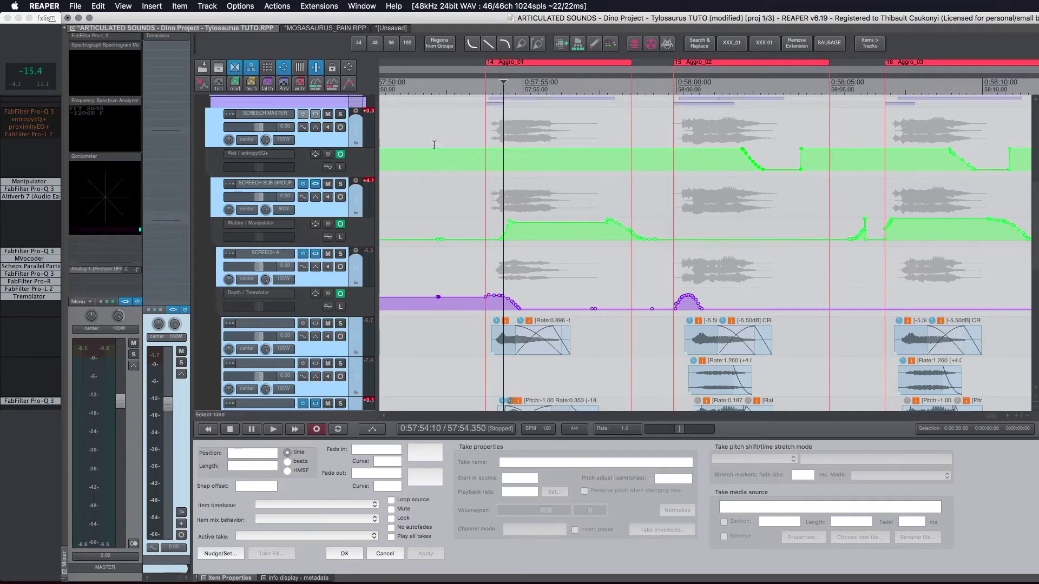
Re-enable the SCREECH MASTER effects with their window open, and collapse the SCREECH SUB GROUP folder
click(303, 115)
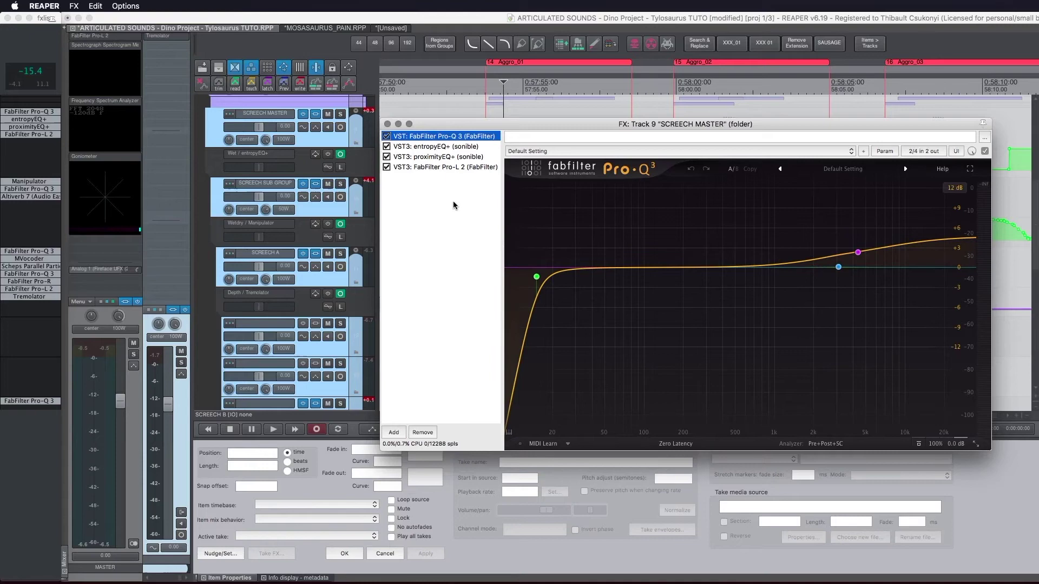
click(354, 184)
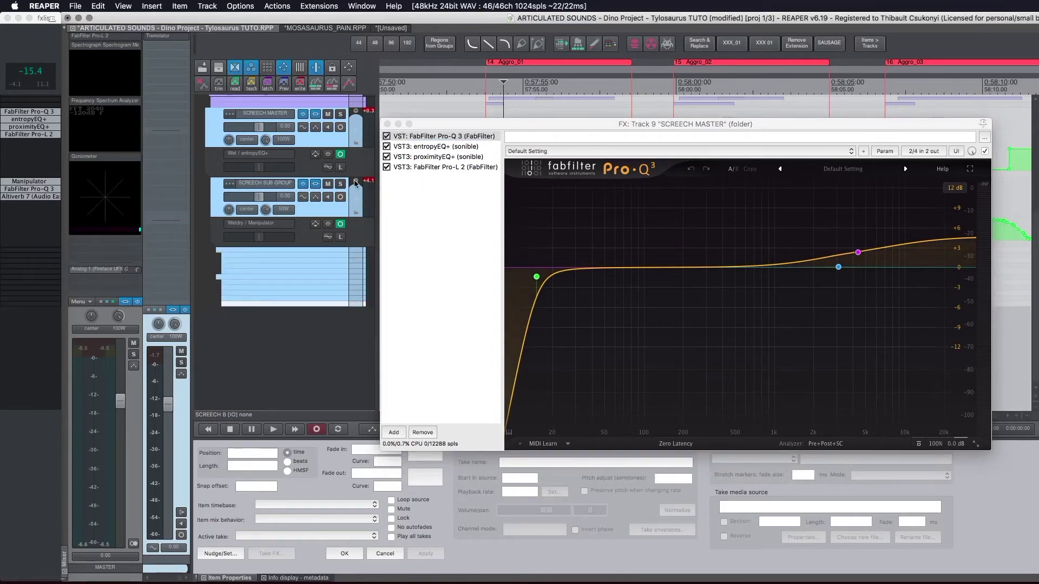
Review the entropyEQ+ and proximityEQ+ settings on SCREECH MASTER, and move the effects window clear of the waveforms
click(430, 147)
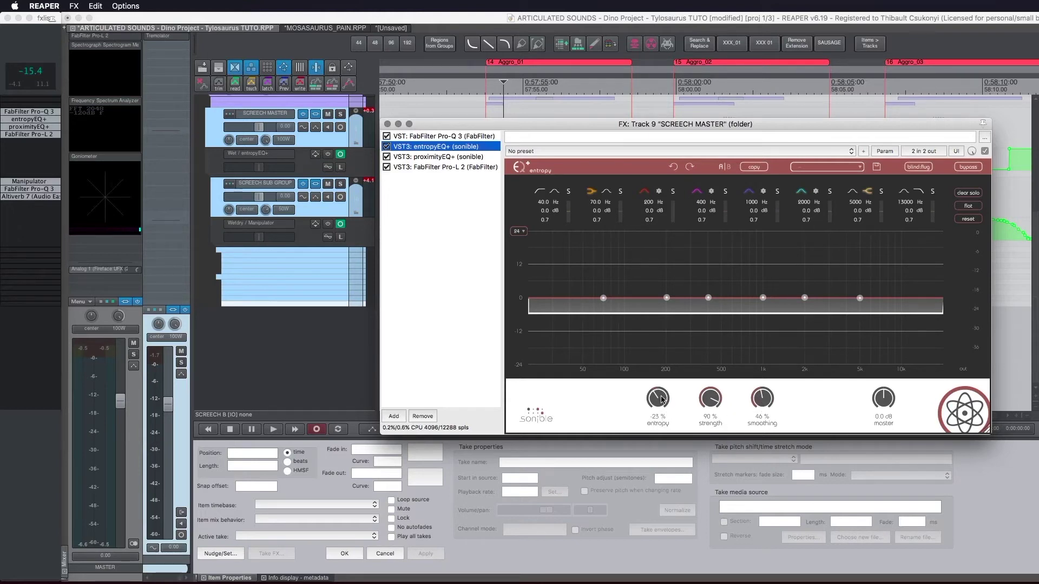
mouse_move(661, 399)
mouse_down()
mouse_move(657, 460)
mouse_move(653, 395)
mouse_move(674, 327)
mouse_move(663, 400)
mouse_up()
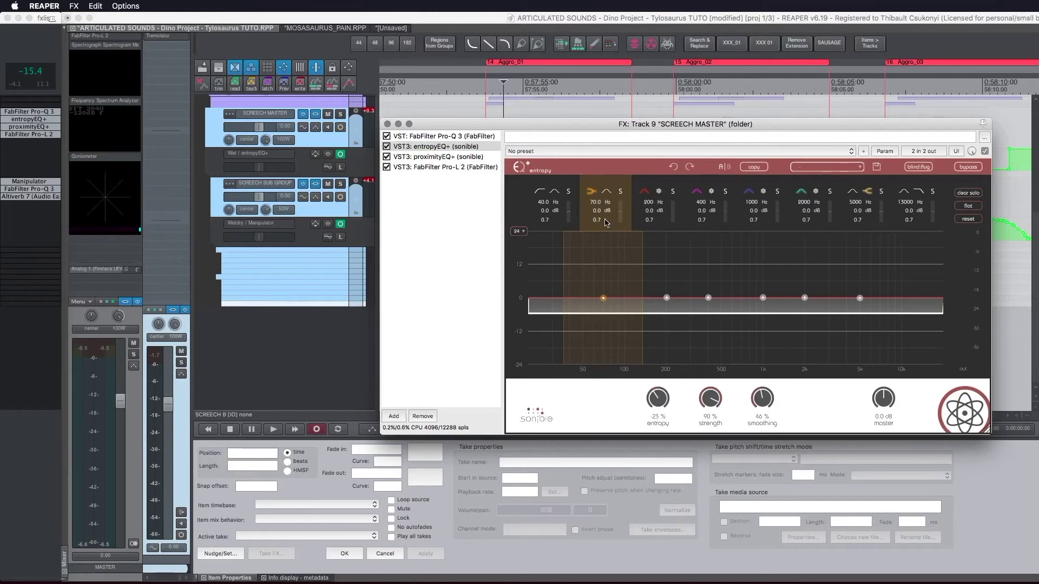
click(453, 157)
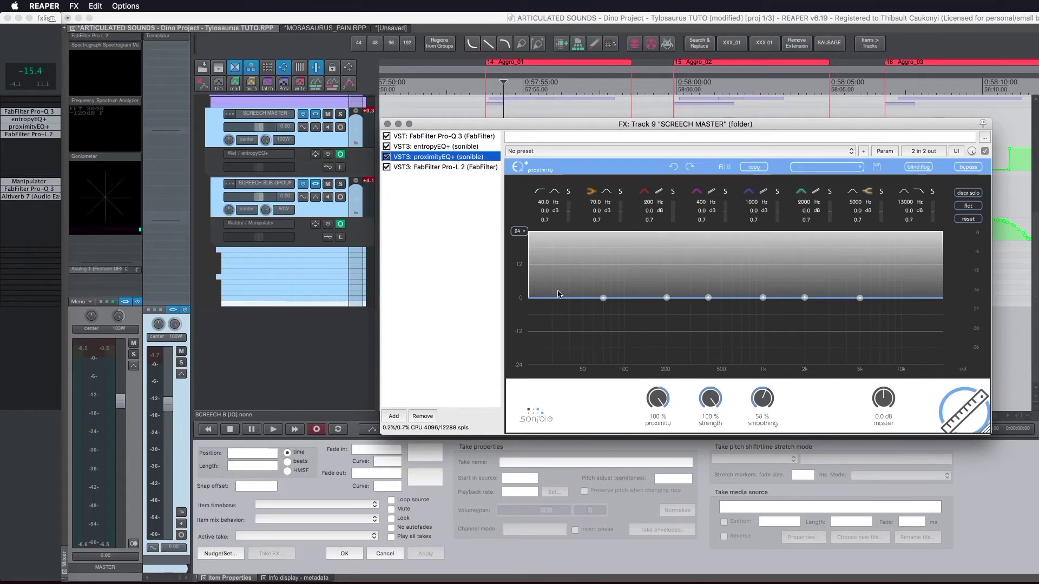
drag(503, 129, 542, 237)
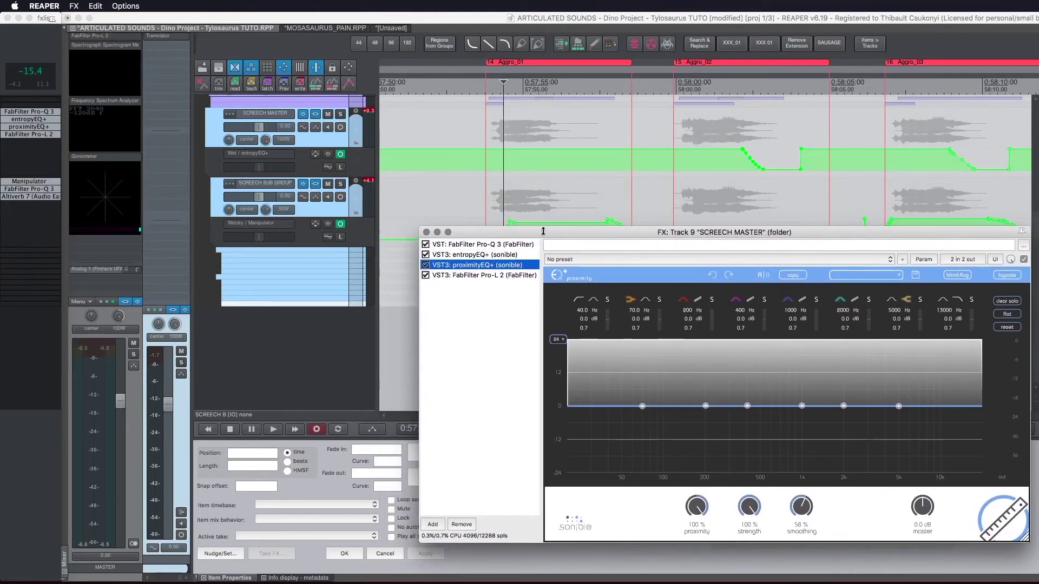
Bypass proximityEQ+ and entropyEQ+ on SCREECH MASTER and play from just before Aggro_01
click(482, 186)
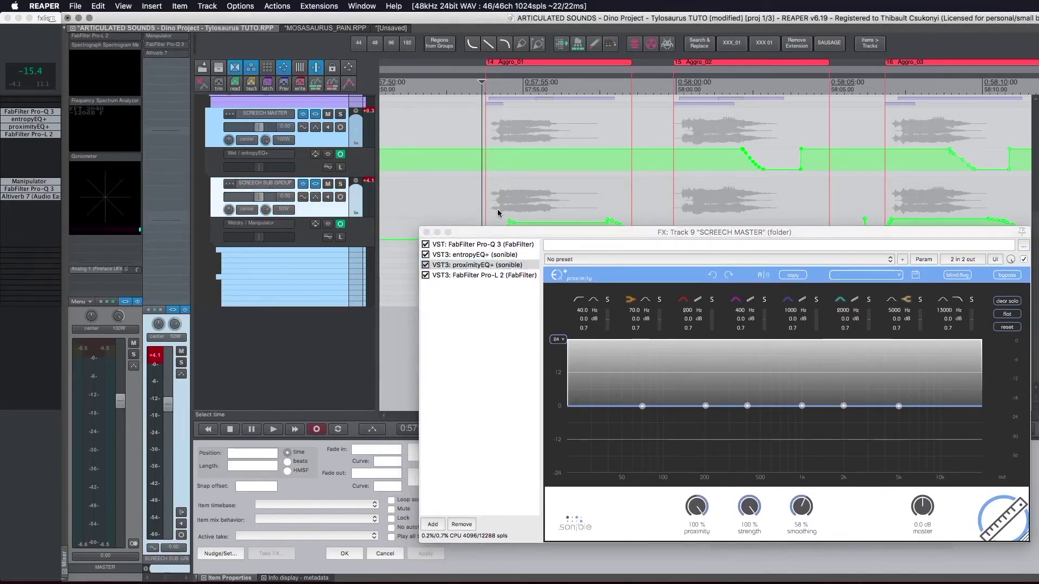
click(426, 265)
click(426, 255)
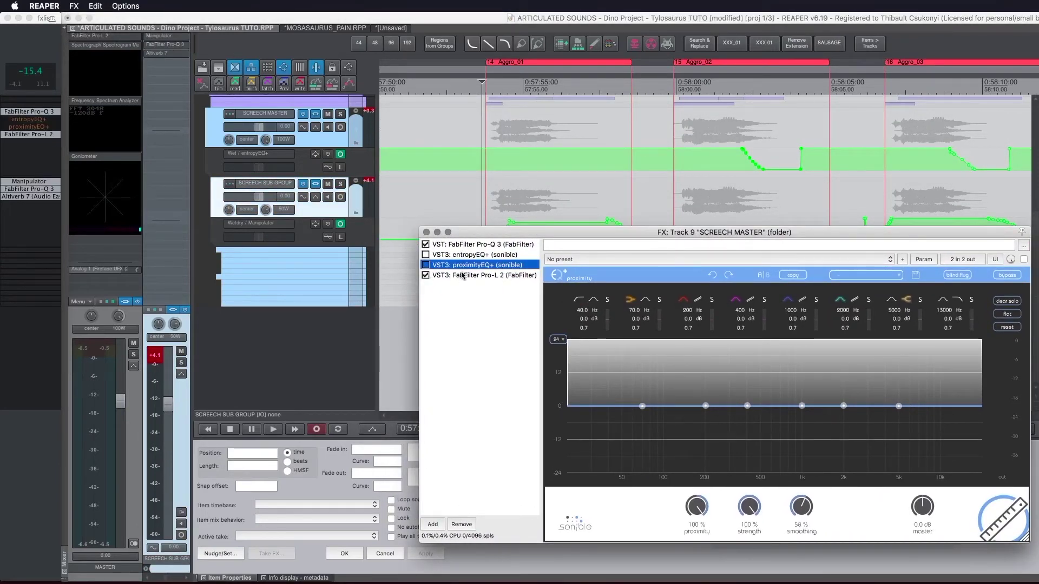
click(487, 275)
click(464, 264)
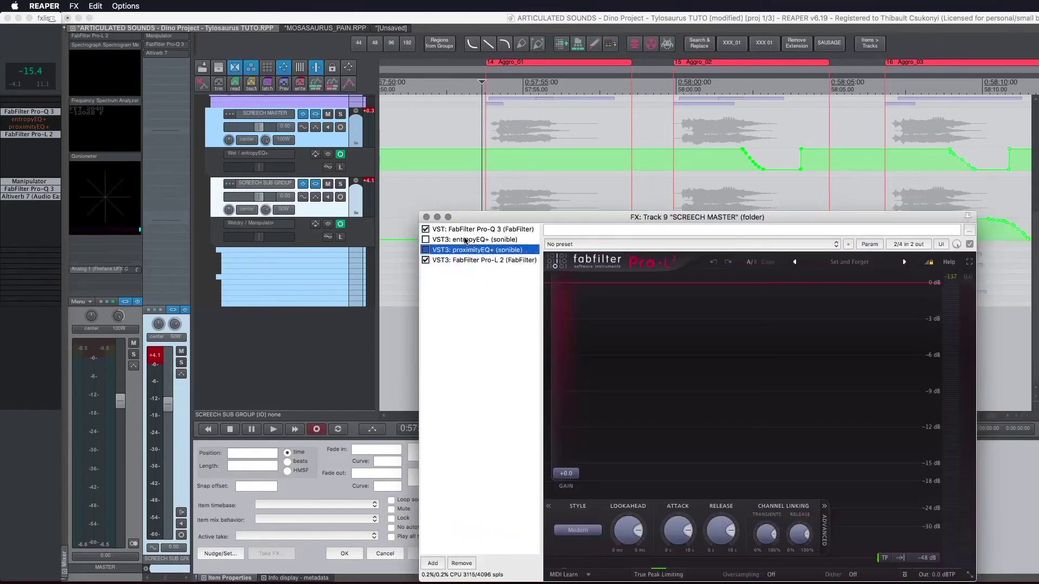
shift+click(464, 242)
key(space)
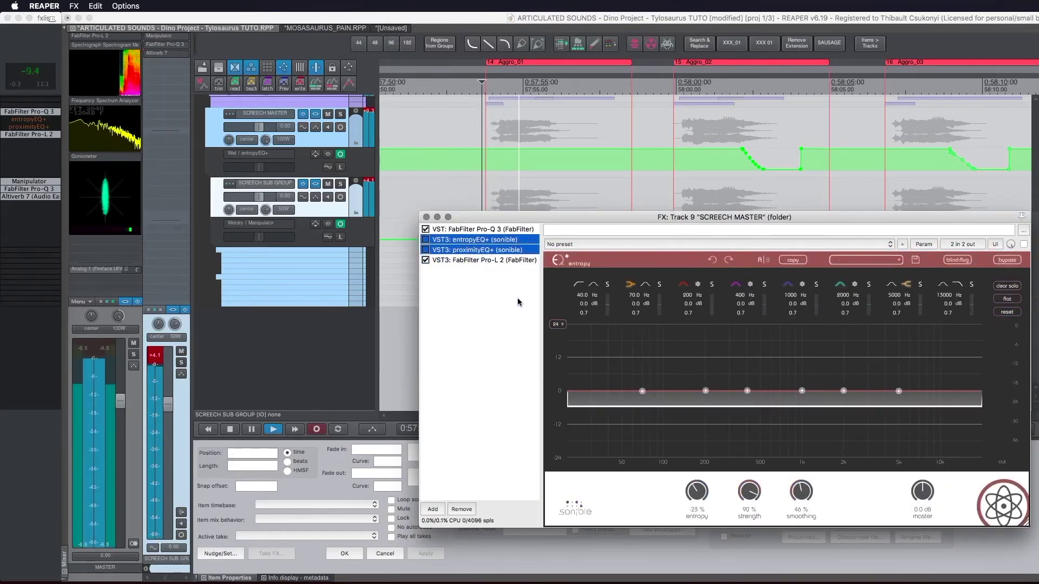
click(425, 239)
Solo SCREECH MASTER and replay Aggro_01 with entropyEQ+ and proximityEQ+ bypassed
click(340, 183)
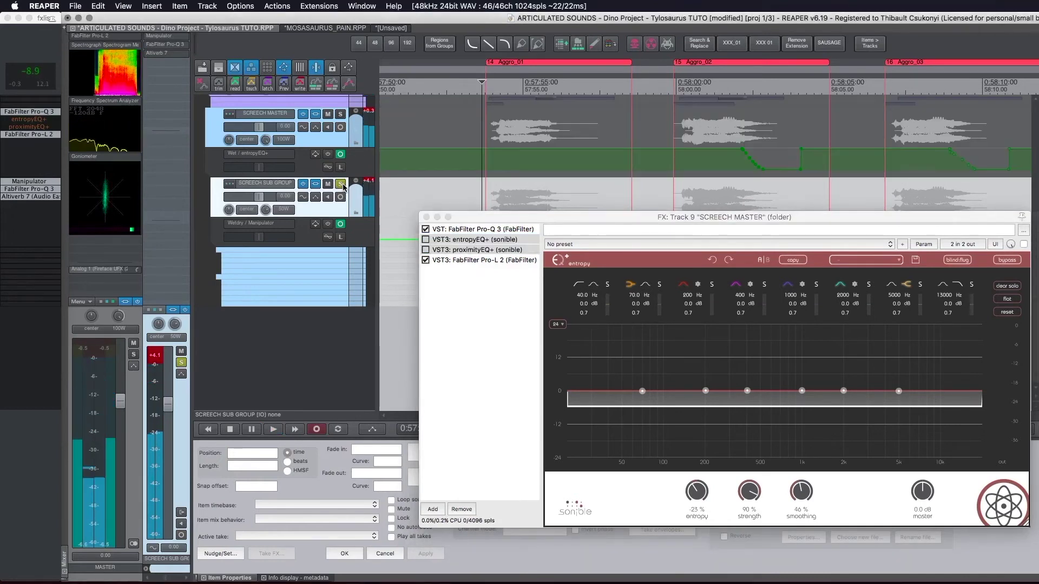
click(341, 184)
click(340, 114)
key(space)
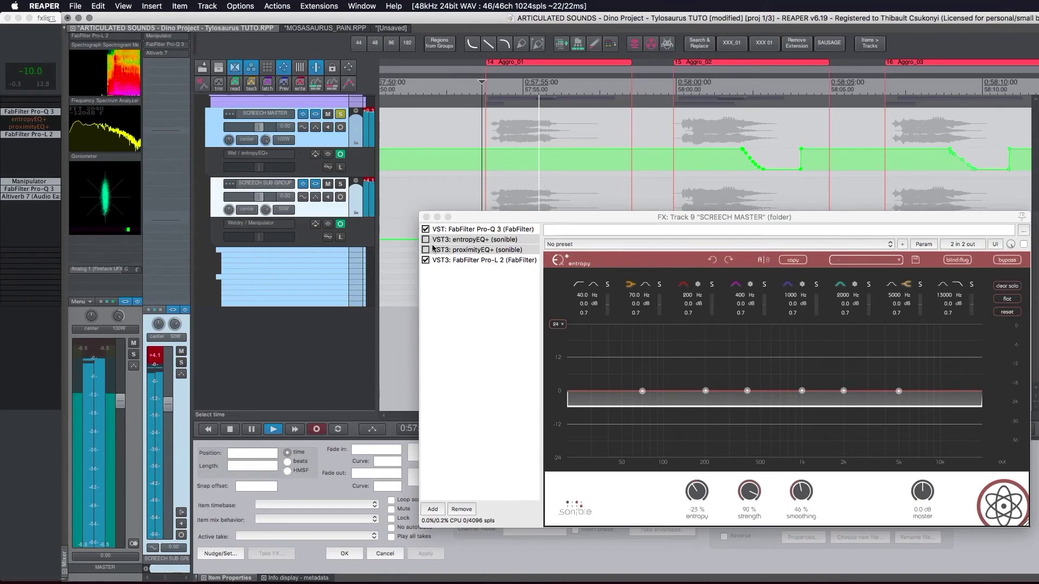
key(space)
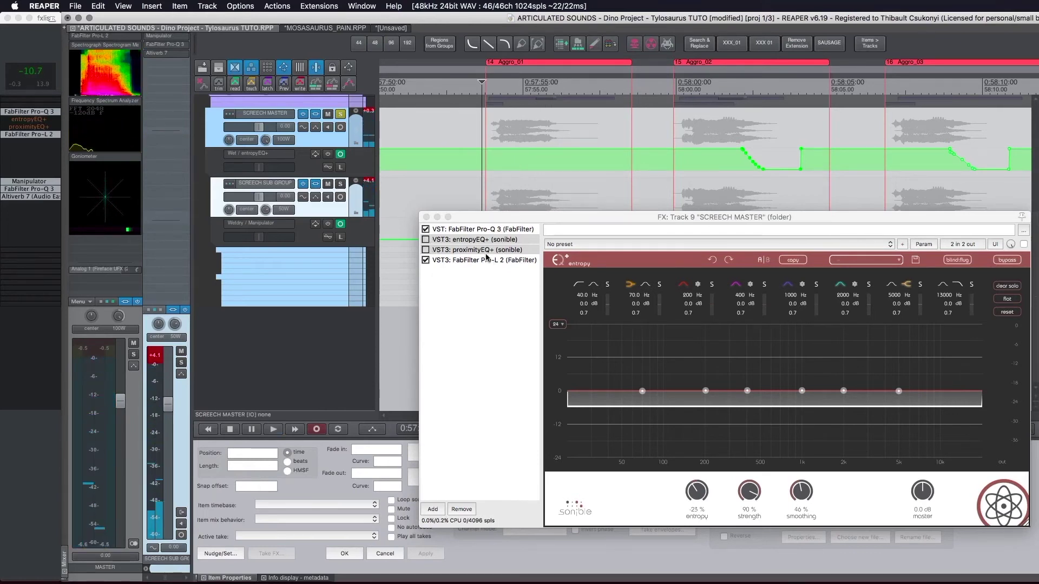
Re-enable entropyEQ+ on SCREECH MASTER and replay Aggro_01 with proximityEQ+ still bypassed
click(425, 239)
shift+click(476, 250)
key(space)
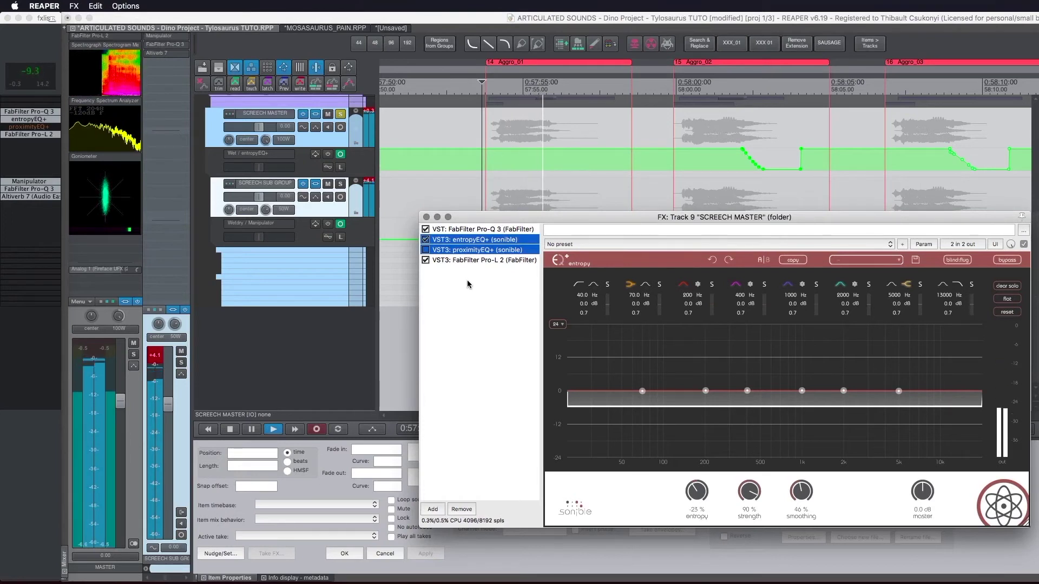
key(space)
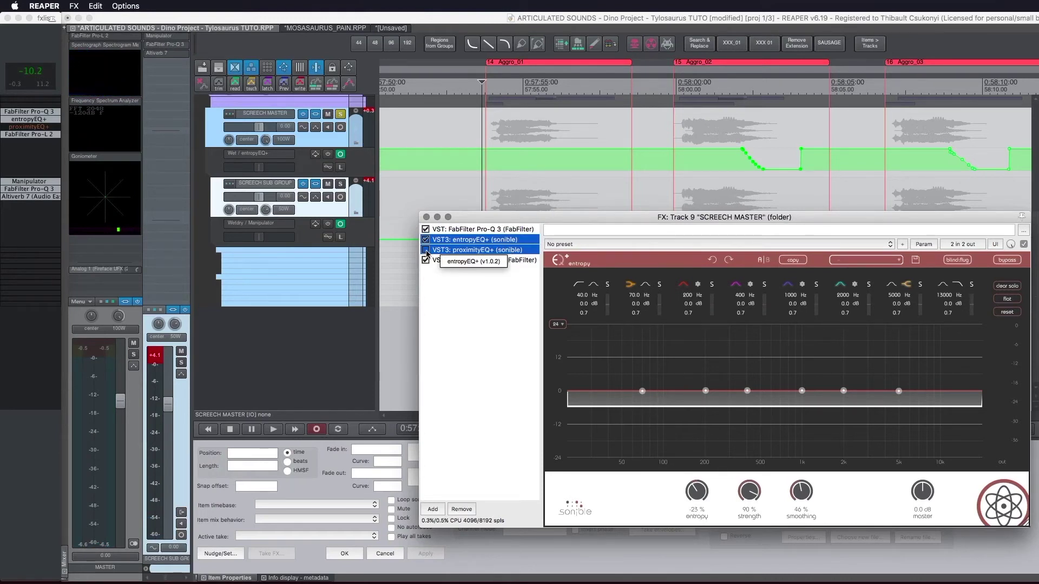
Re-enable proximityEQ+ on SCREECH MASTER, replay Aggro_01 with both effects active, and close the effects window
click(425, 249)
key(space)
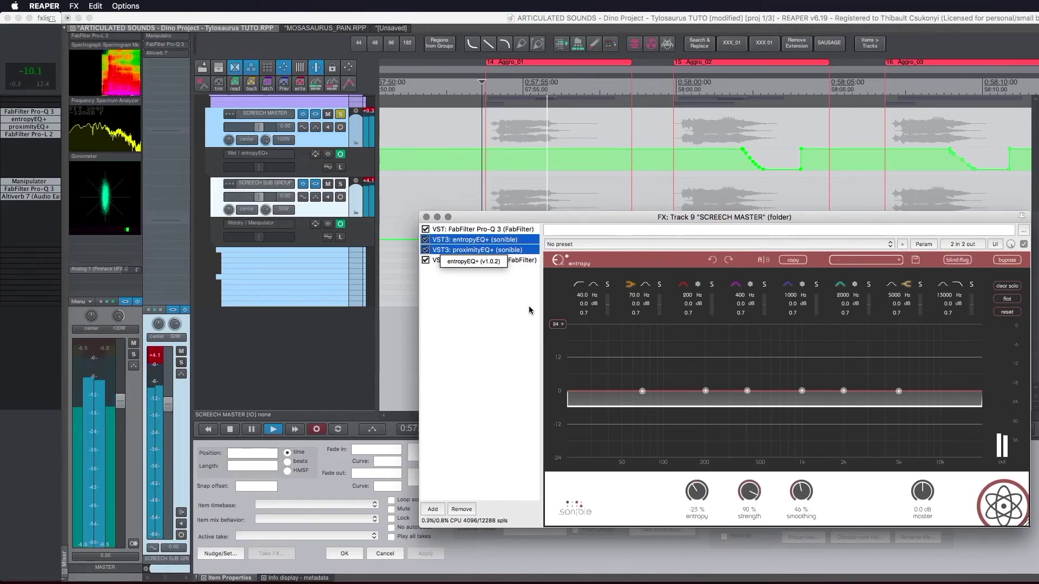
key(space)
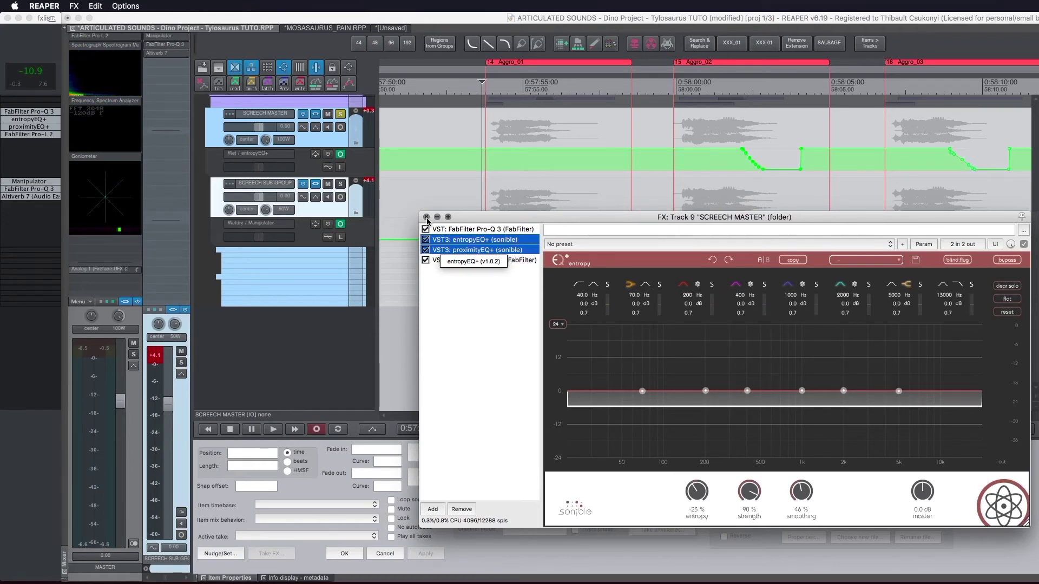
click(427, 218)
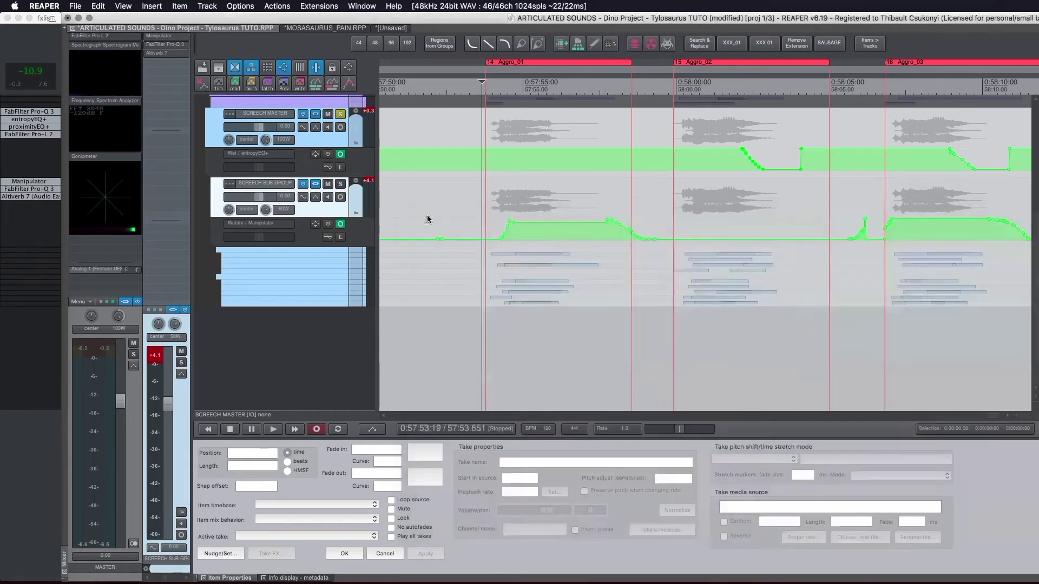
Expand the source tracks inside the ROAR MAIN folder and take SCREECH MASTER out of solo
scroll(466, 222, up, 3)
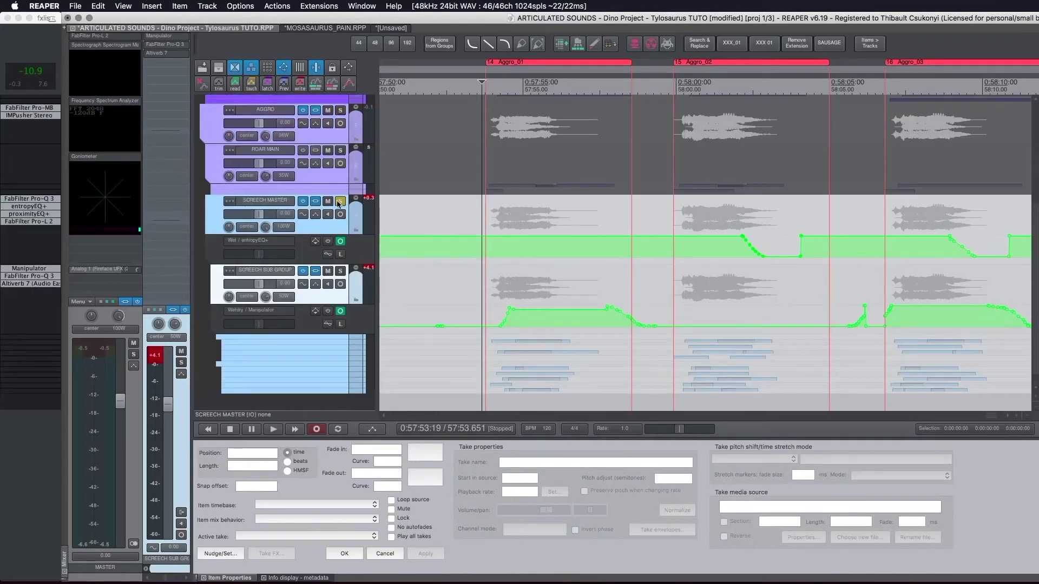
scroll(476, 218, up, 1)
scroll(406, 236, up, 2)
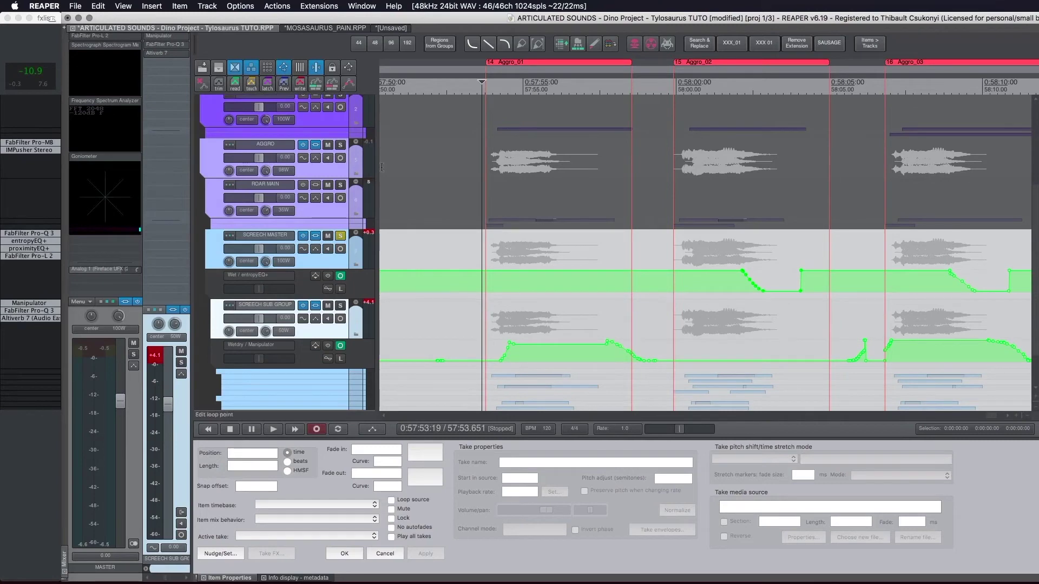
click(355, 182)
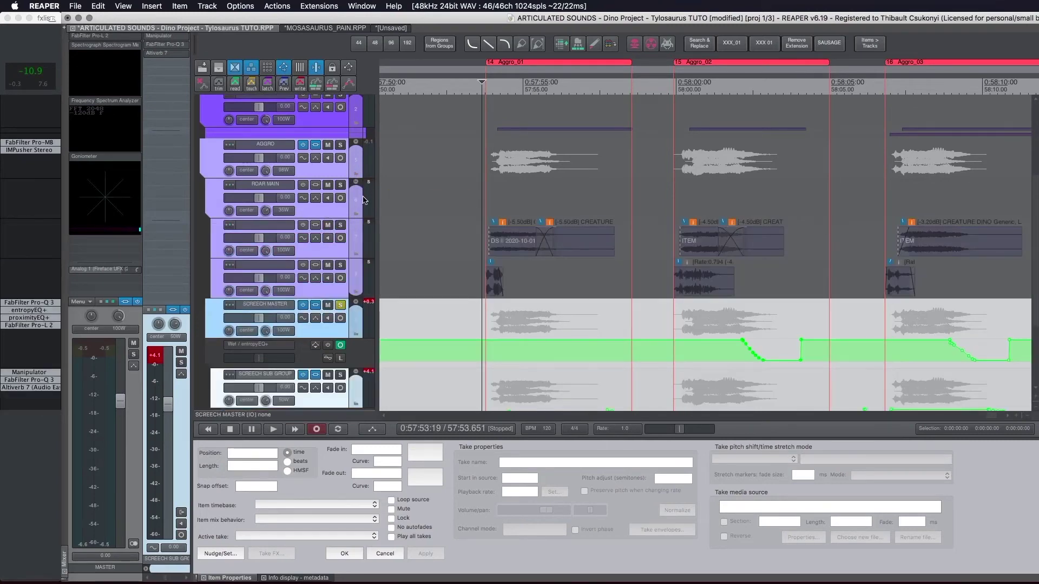
click(339, 304)
Solo the first ROAR MAIN source track and play its CREATURE DINO squeal item in Aggro_01
scroll(496, 242, up, 8)
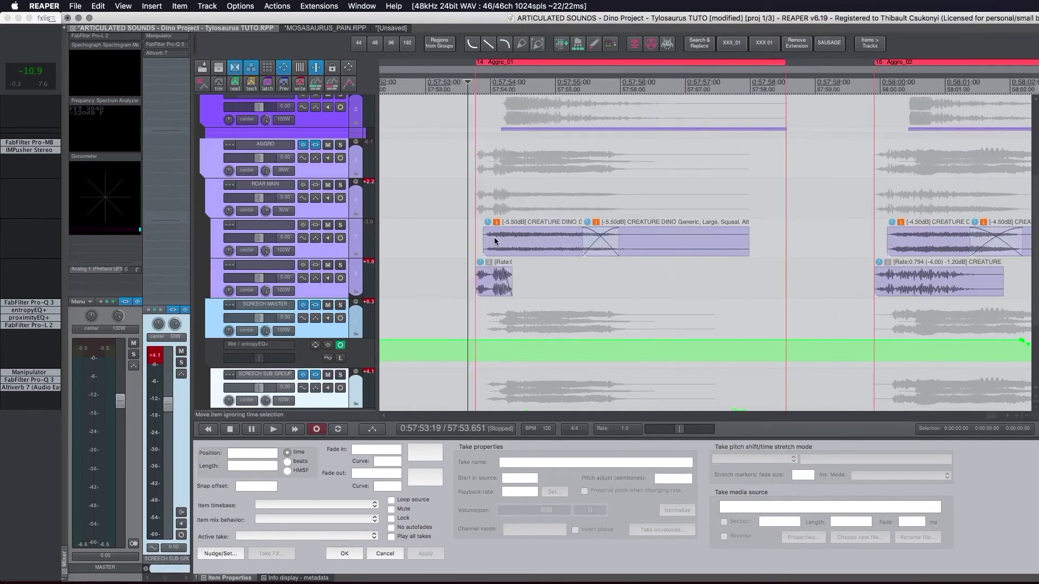
scroll(509, 236, down, 4)
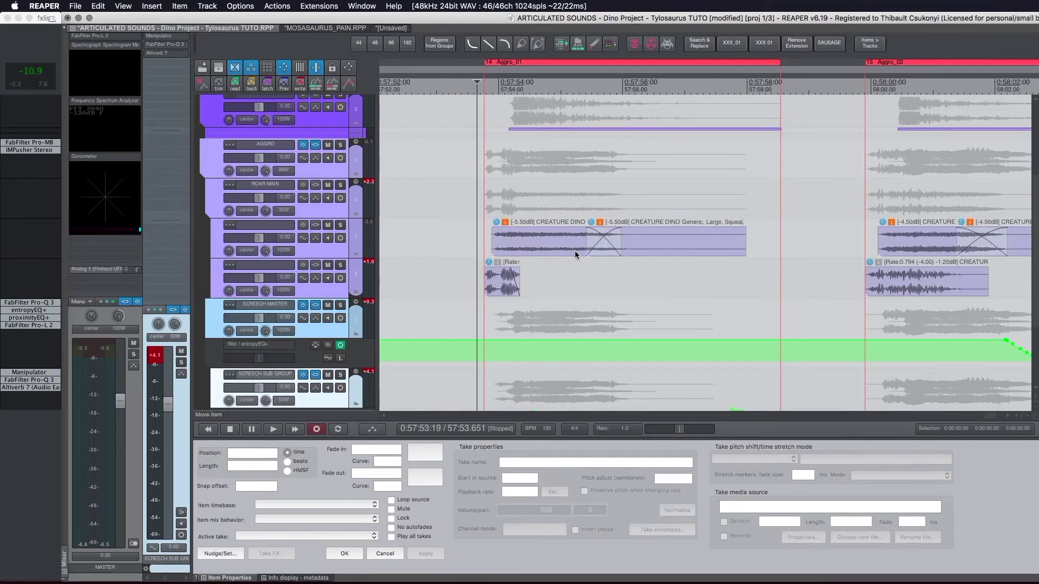
scroll(507, 248, up, 1)
click(340, 226)
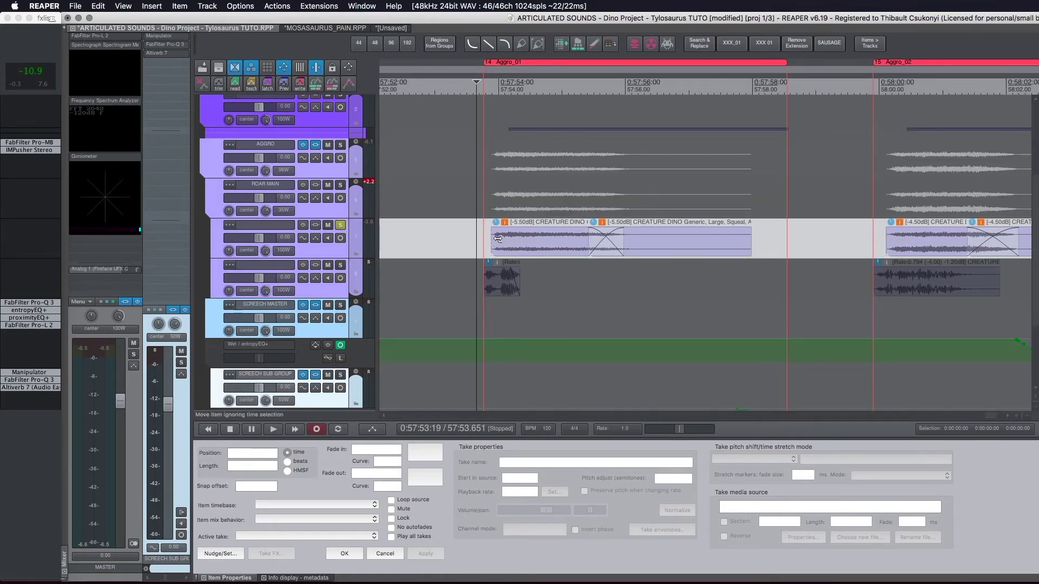
scroll(514, 244, up, 3)
click(527, 248)
key(space)
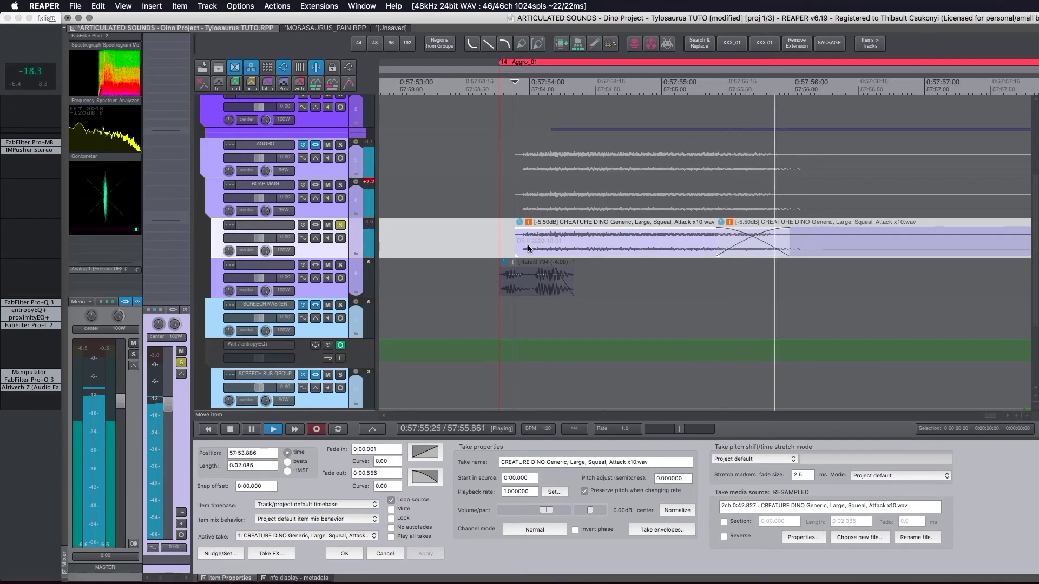
key(space)
Unsolo the squeal track and examine how the CREATURE EAT gulp item lines up with the squeal at Aggro_01's start
scroll(528, 242, down, 1)
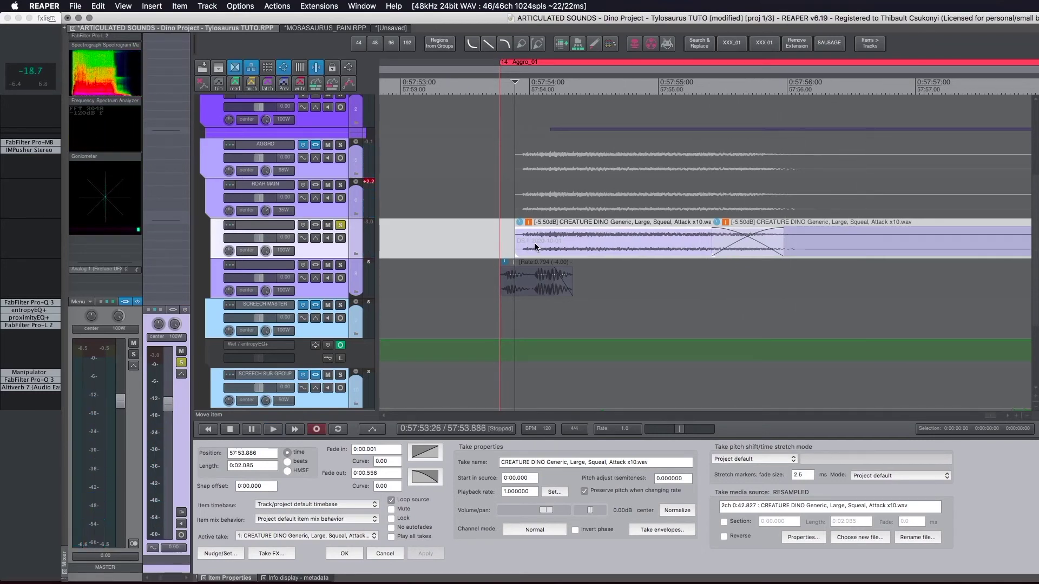
scroll(534, 247, down, 2)
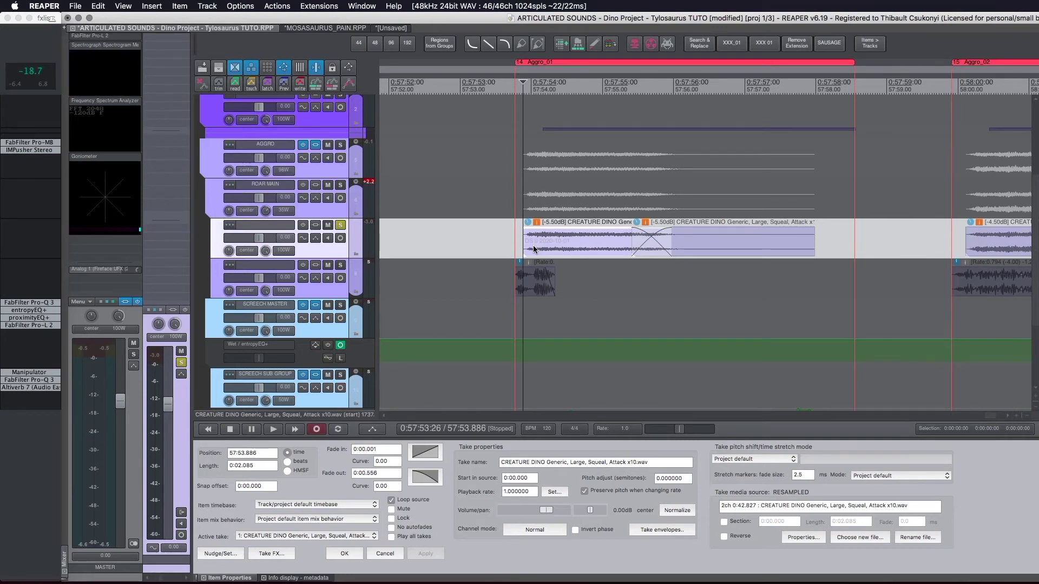
scroll(534, 245, down, 2)
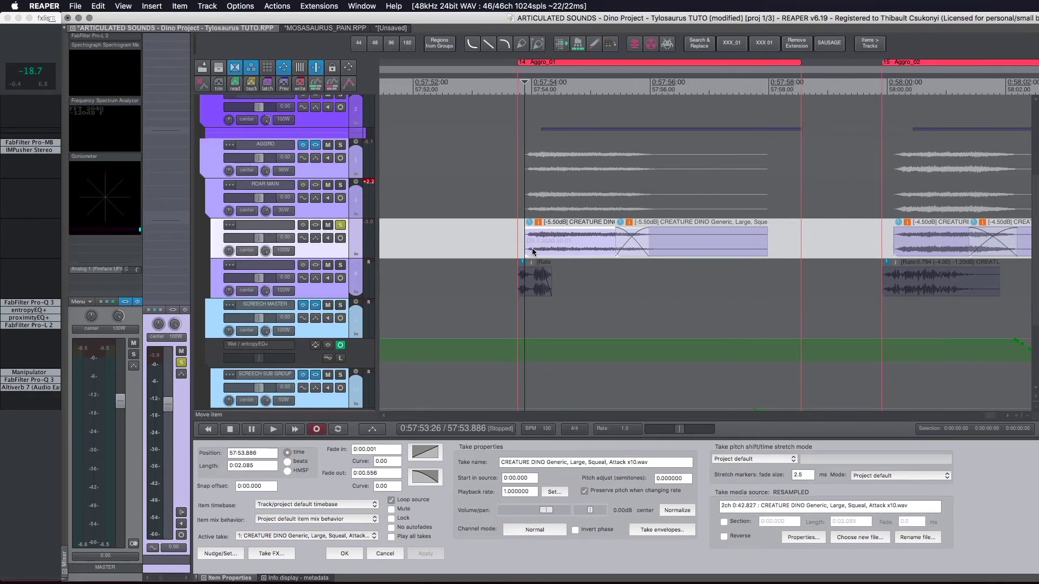
click(545, 277)
scroll(545, 277, up, 4)
scroll(568, 275, up, 3)
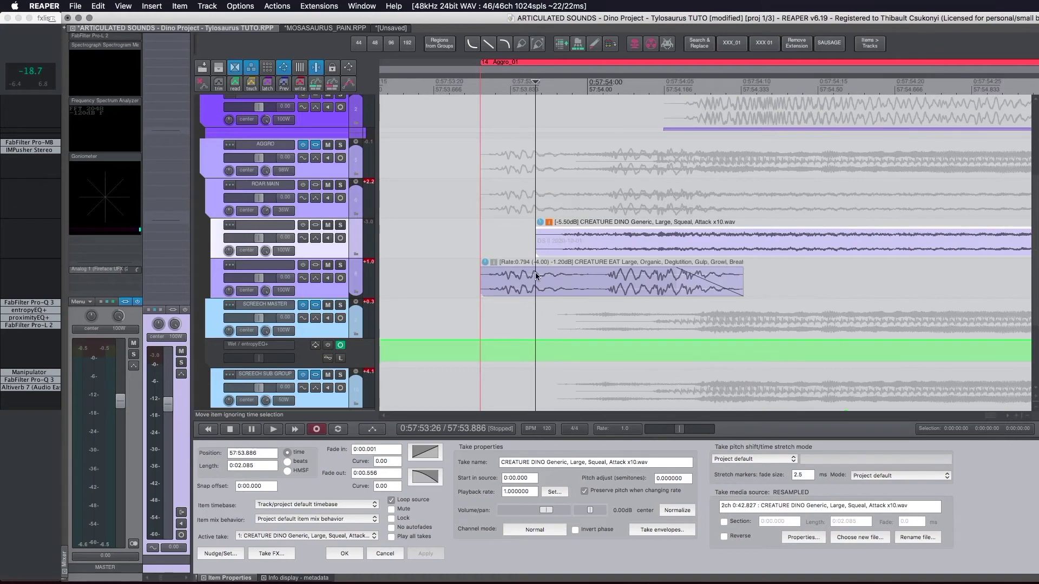
scroll(653, 300, up, 2)
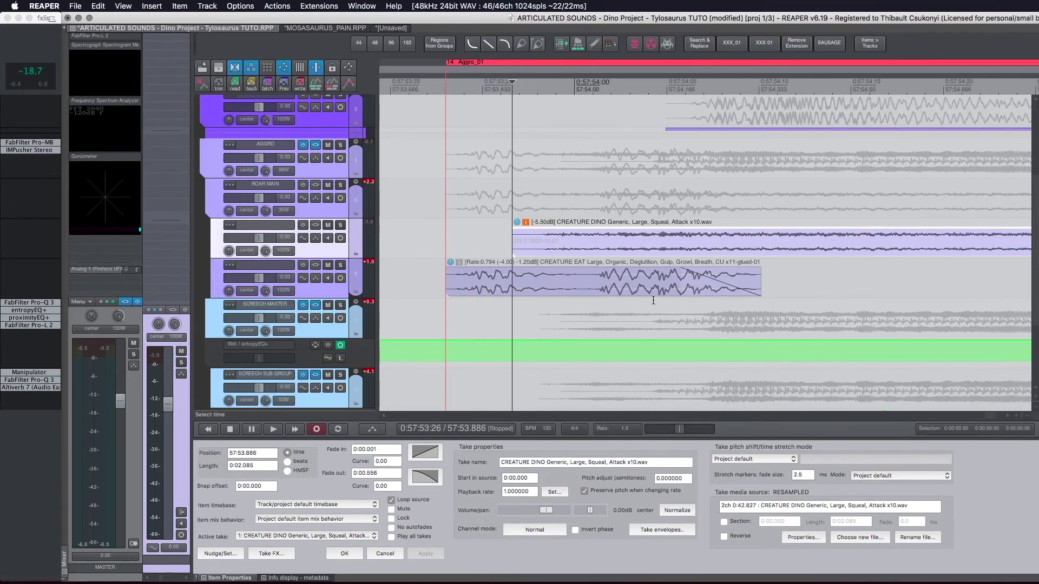
scroll(604, 273, down, 4)
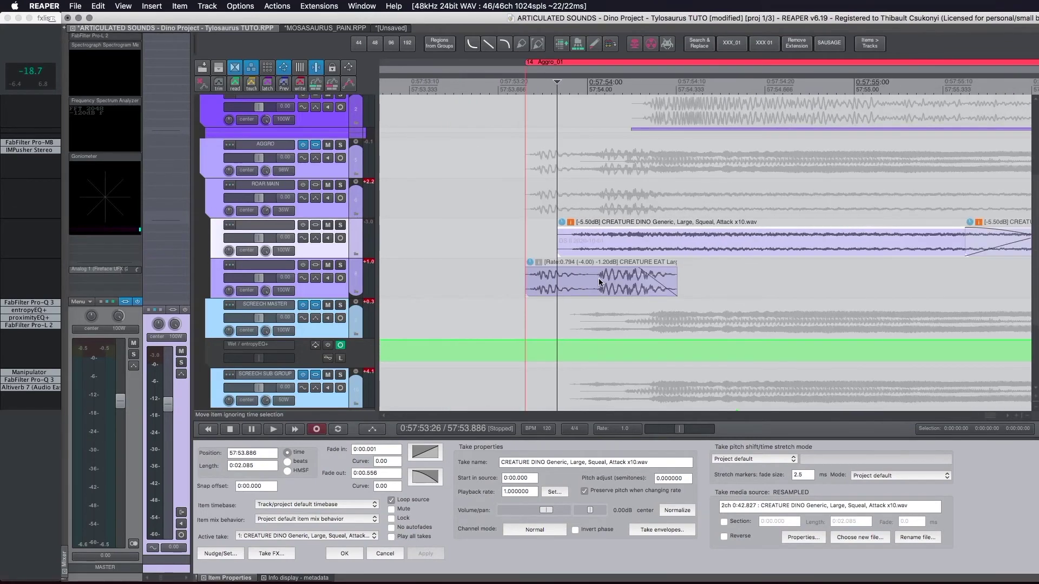
scroll(528, 282, up, 4)
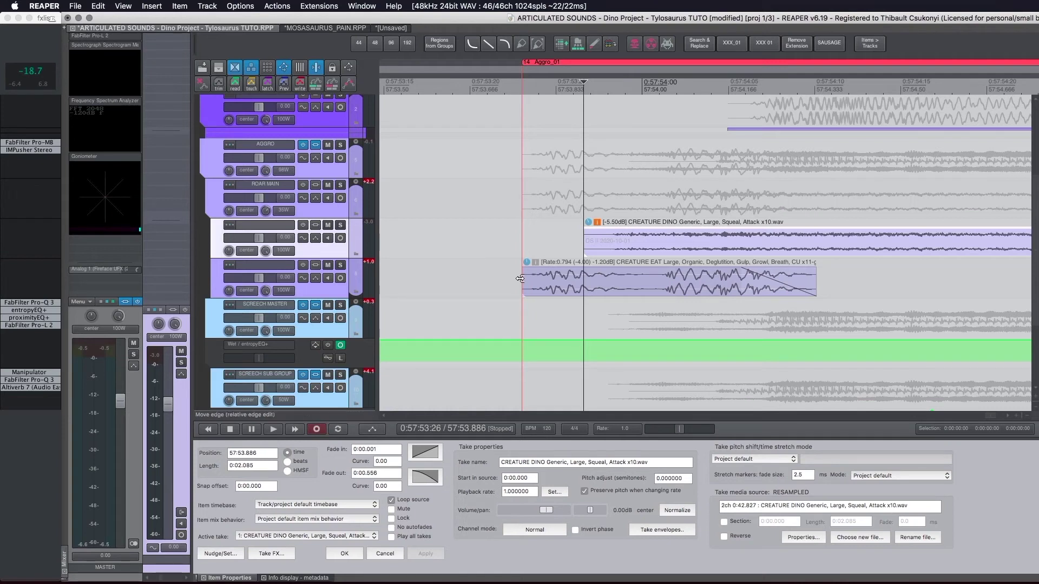
Solo the CREATURE EAT gulp track and play it from just before Aggro_01
click(518, 278)
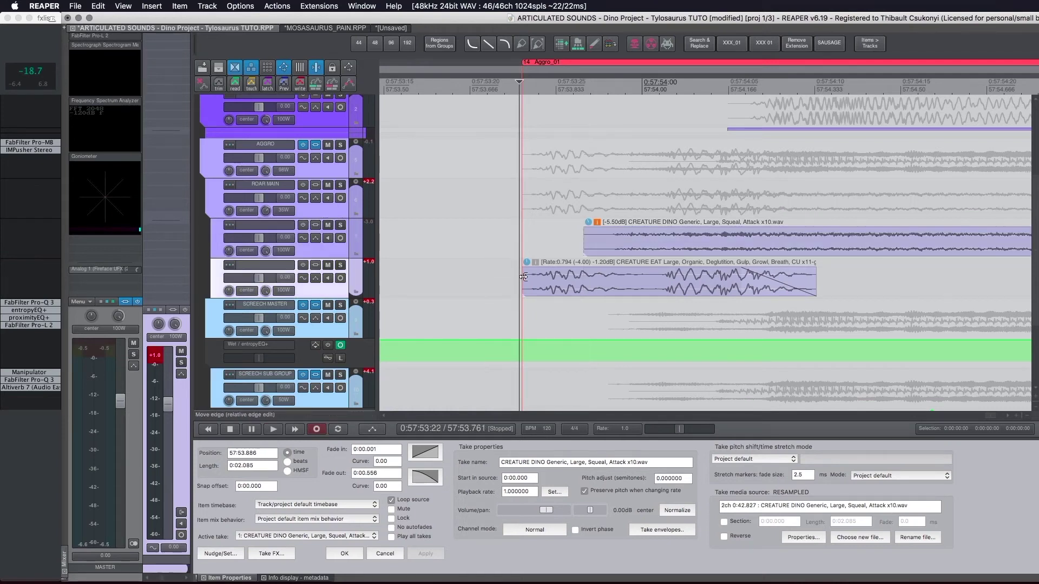
scroll(472, 271, down, 1)
click(341, 265)
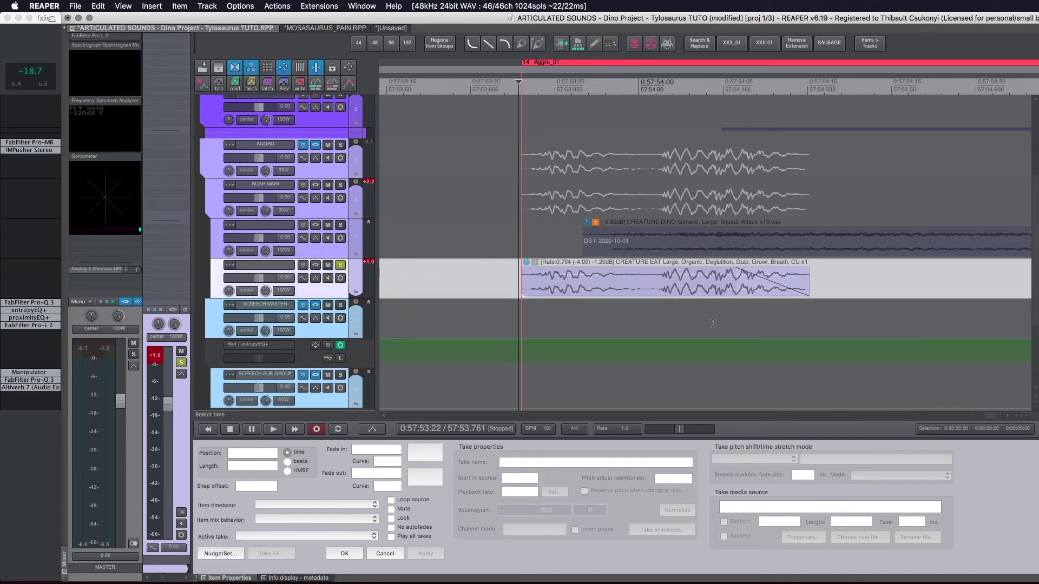
key(space)
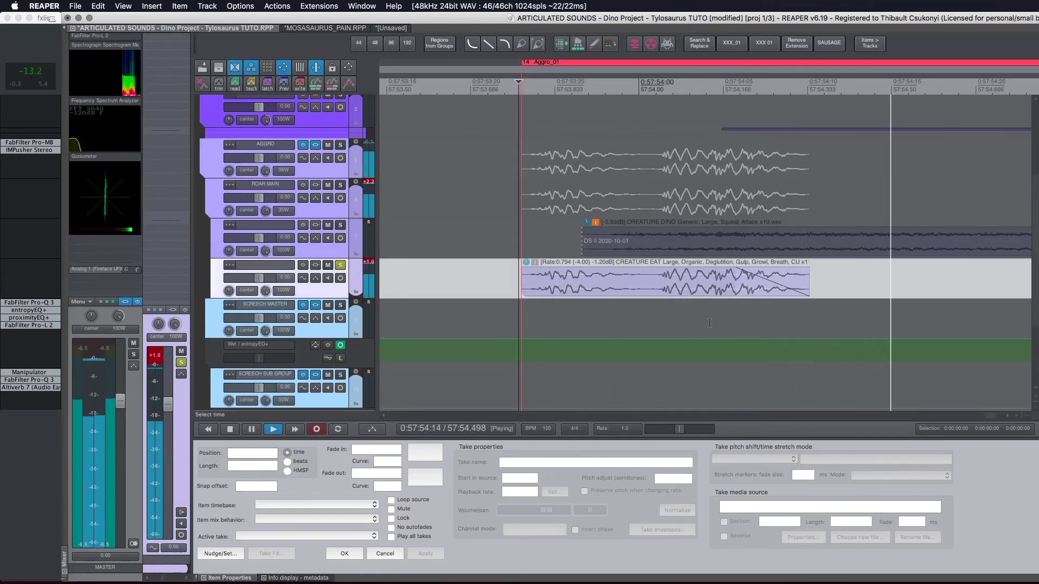
key(space)
Play the soloed gulp layer from just before Aggro_02, and move the edit cursor to the start of Aggro_03
scroll(706, 318, down, 2)
scroll(705, 319, down, 5)
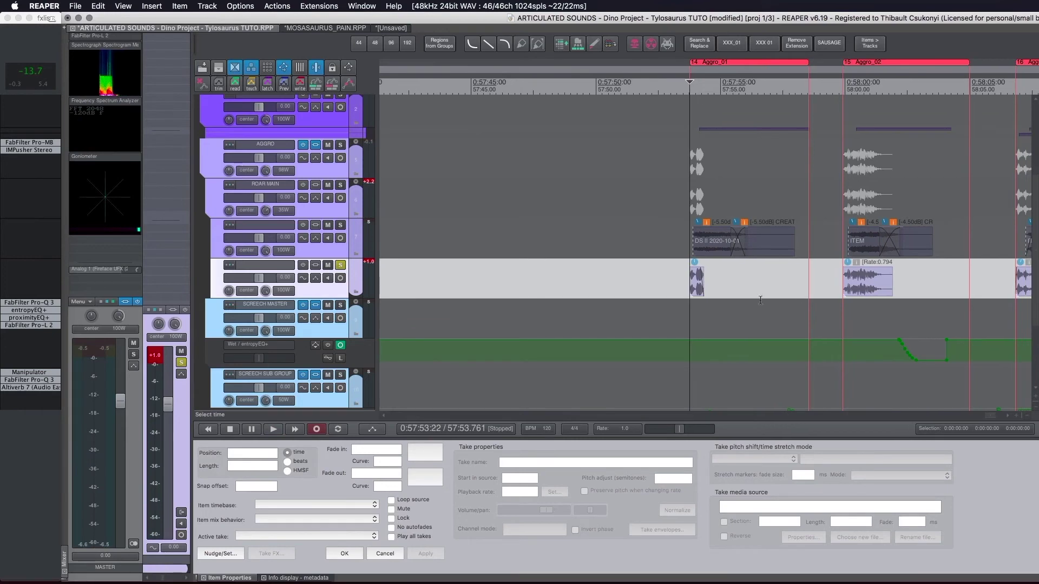
click(839, 307)
scroll(839, 307, up, 5)
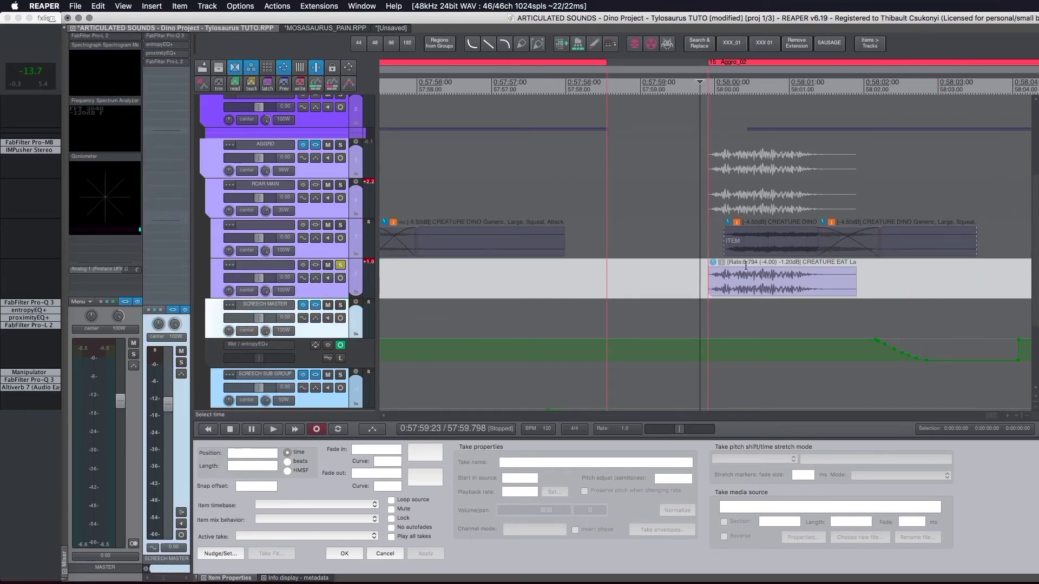
scroll(745, 267, up, 1)
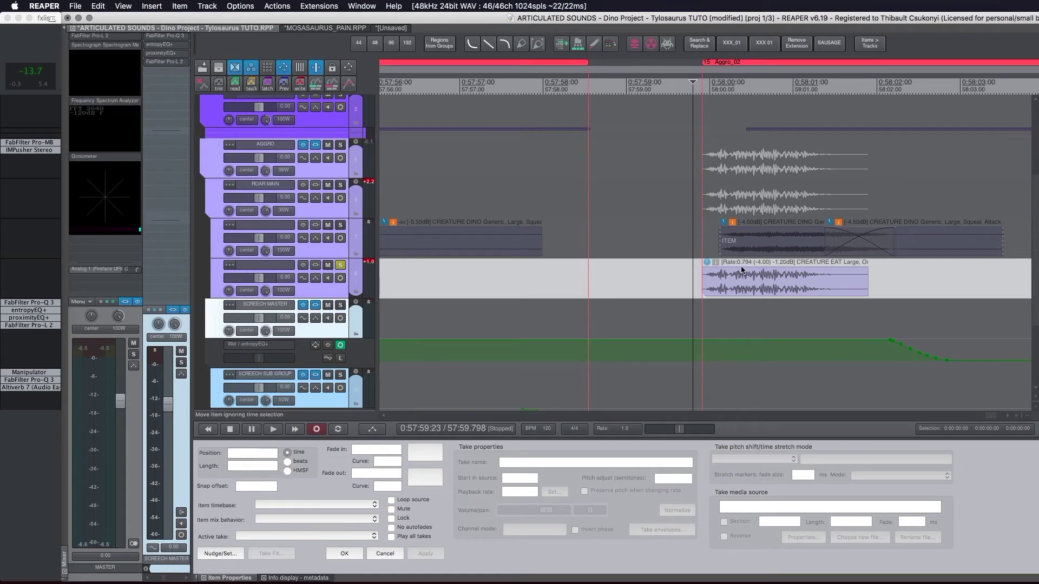
key(space)
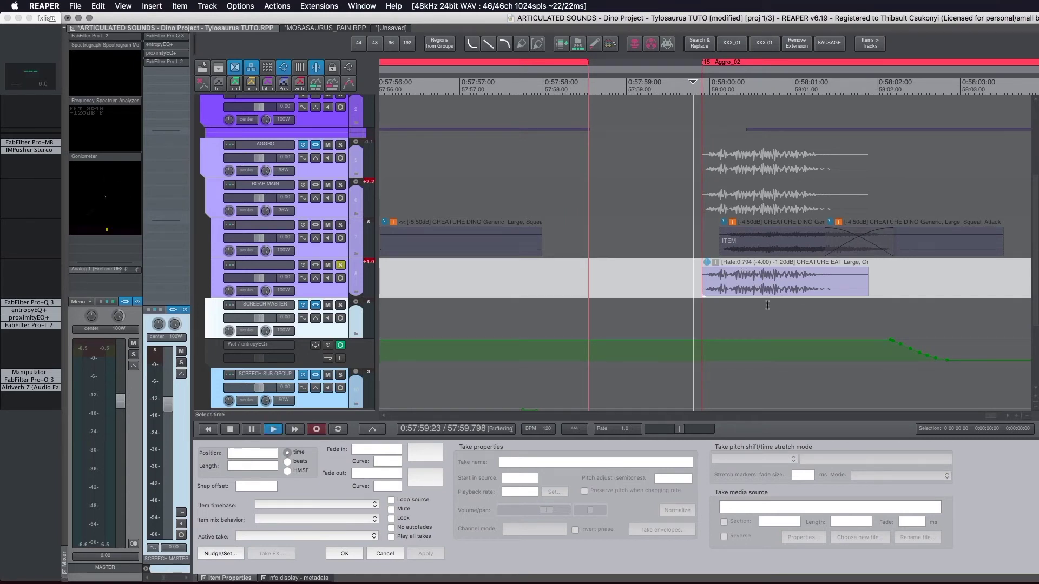
scroll(767, 305, down, 2)
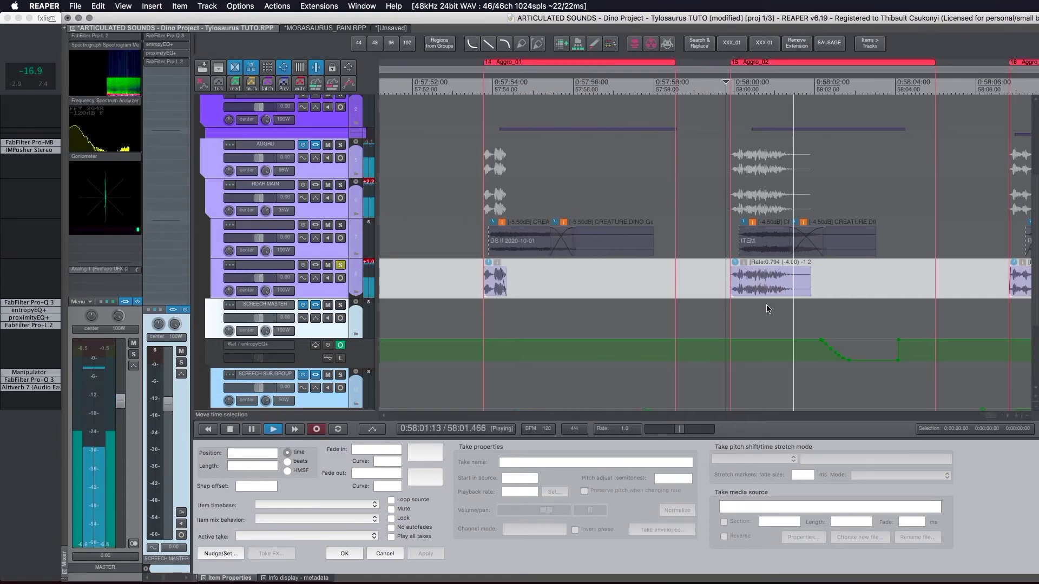
scroll(767, 306, right, 5)
key(space)
click(861, 299)
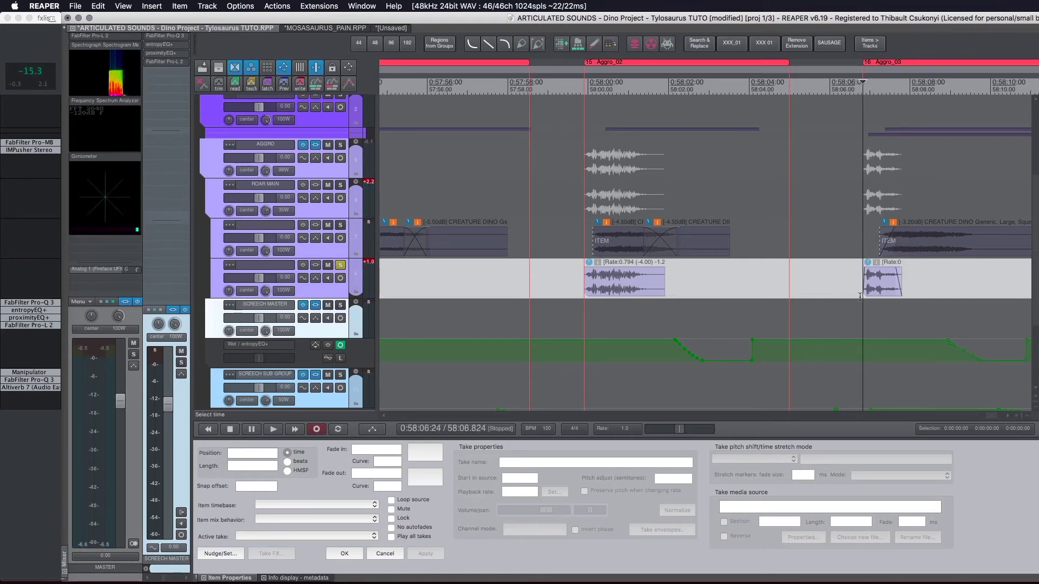
Switch the solo from the gulp track to ROAR MAIN and play Aggro_01 through Aggro_04 one after another
scroll(643, 287, down, 3)
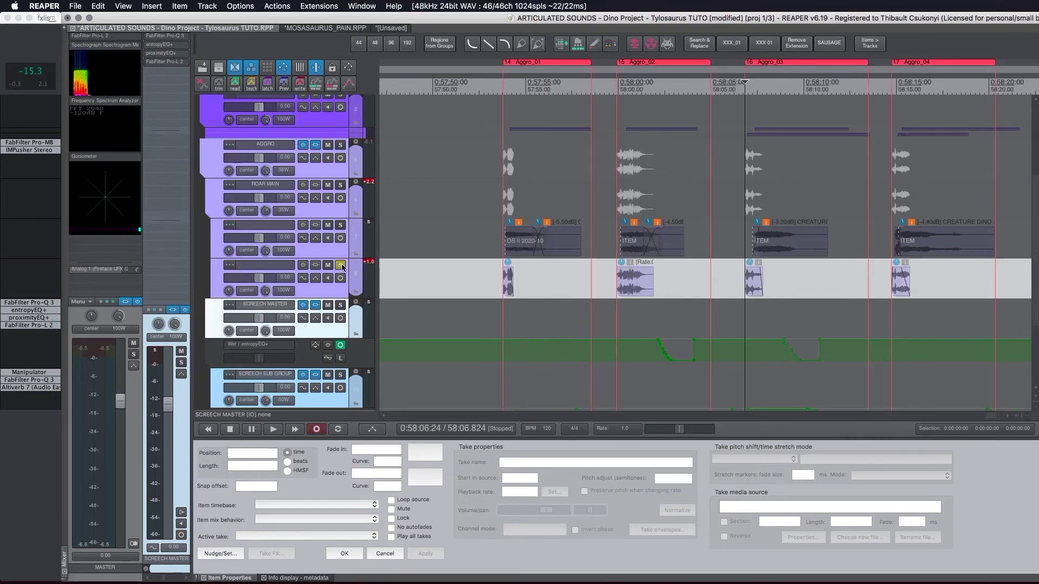
click(340, 265)
click(340, 185)
click(501, 200)
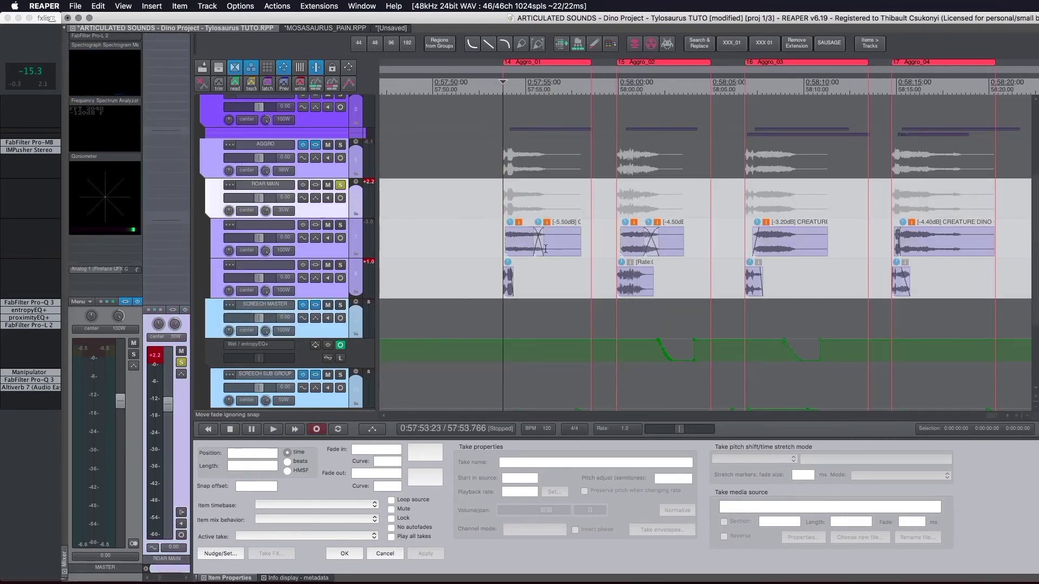
key(space)
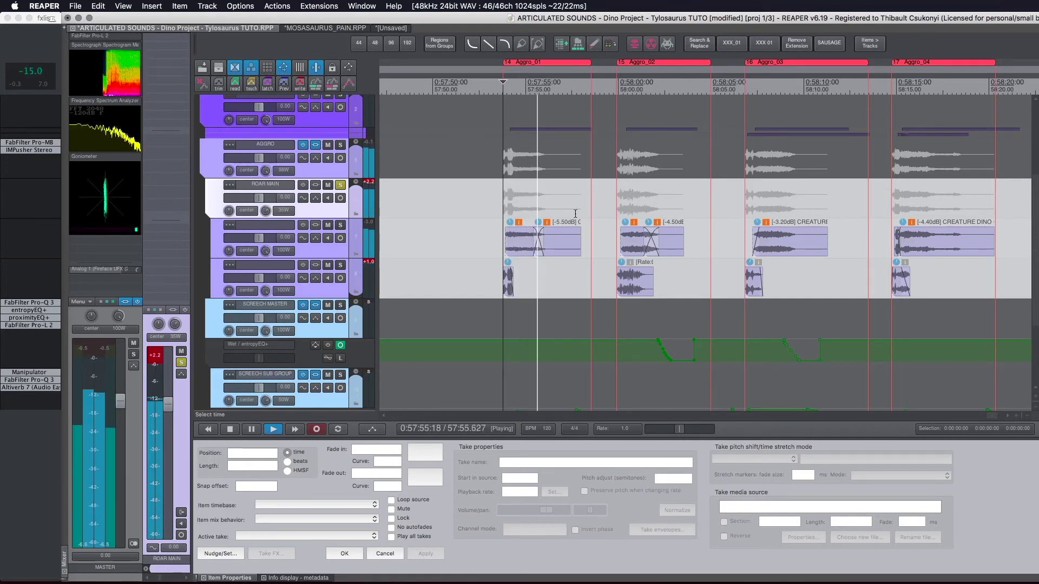
click(617, 208)
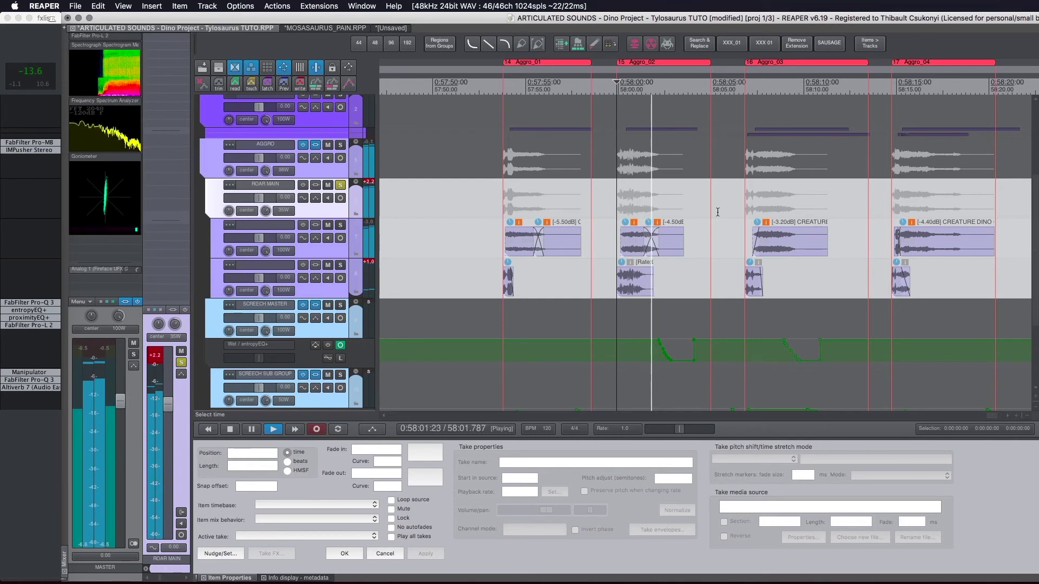
click(745, 209)
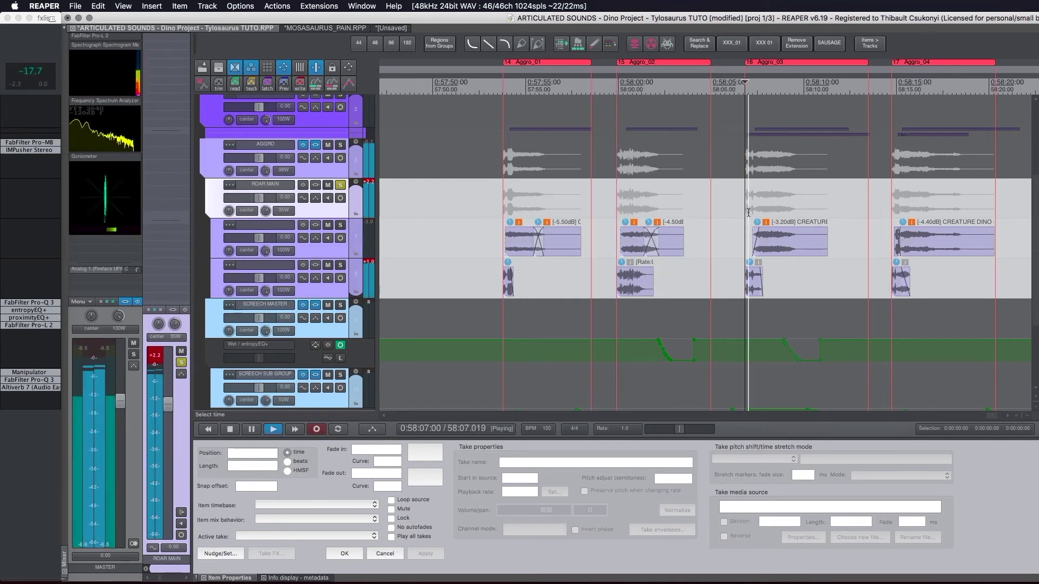
key(space)
click(892, 215)
key(space)
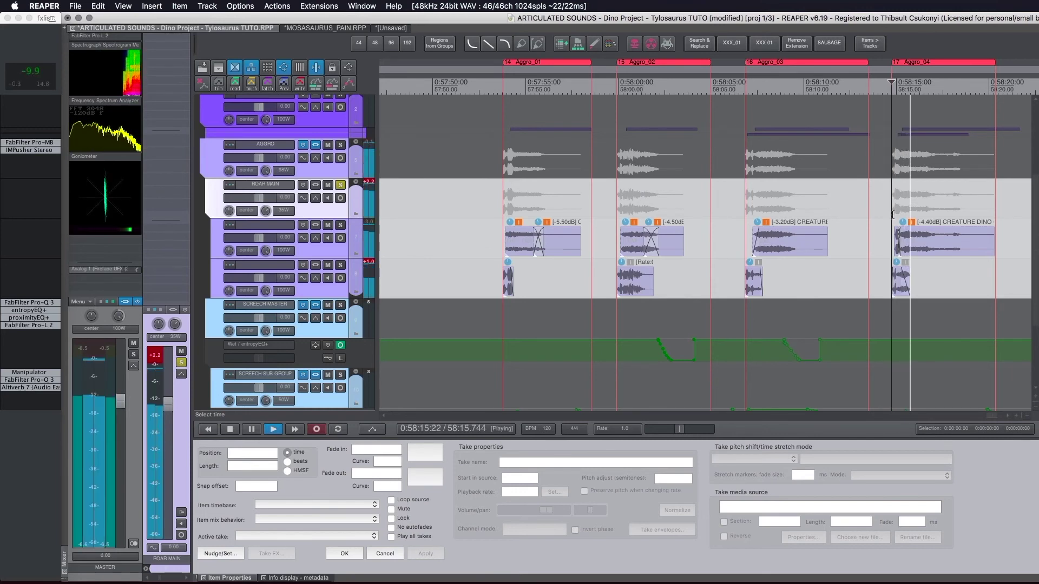
scroll(674, 218, down, 1)
key(space)
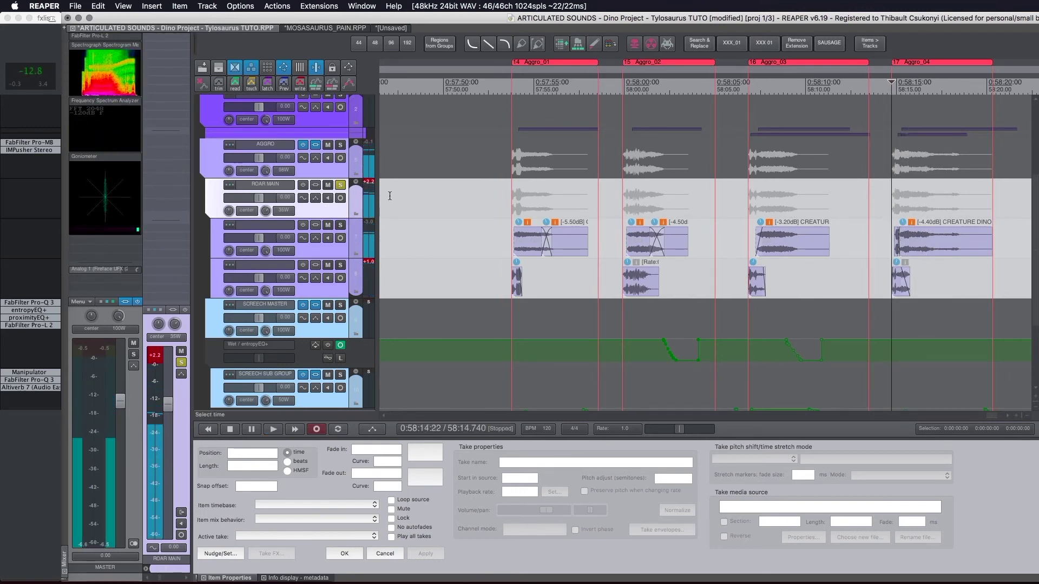
Unsolo ROAR MAIN, compact the tracks inside AGGRO, and expand the source tracks inside SWEETNER ROAR
click(340, 187)
scroll(351, 195, up, 3)
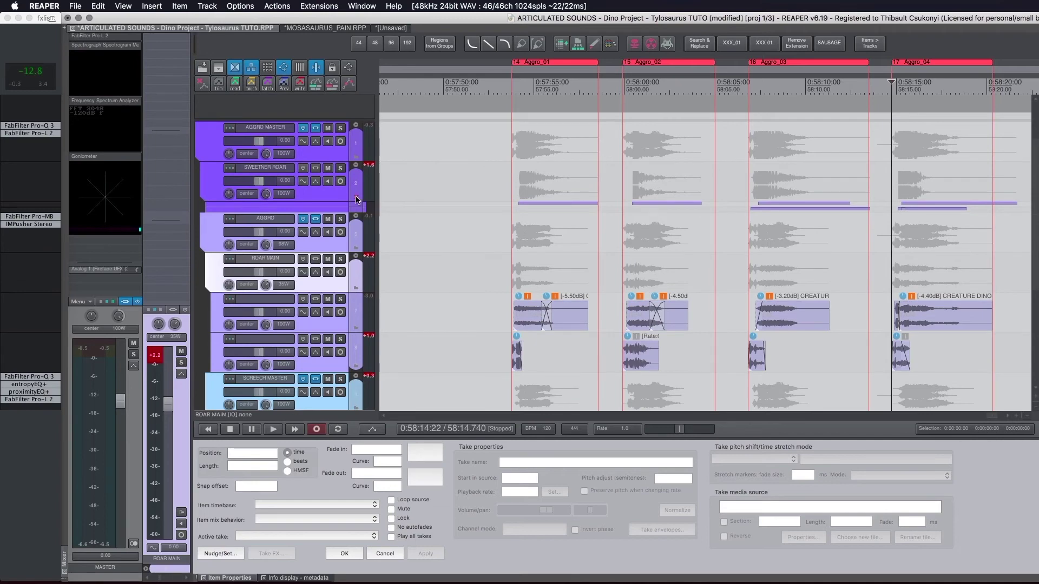
click(355, 216)
click(356, 164)
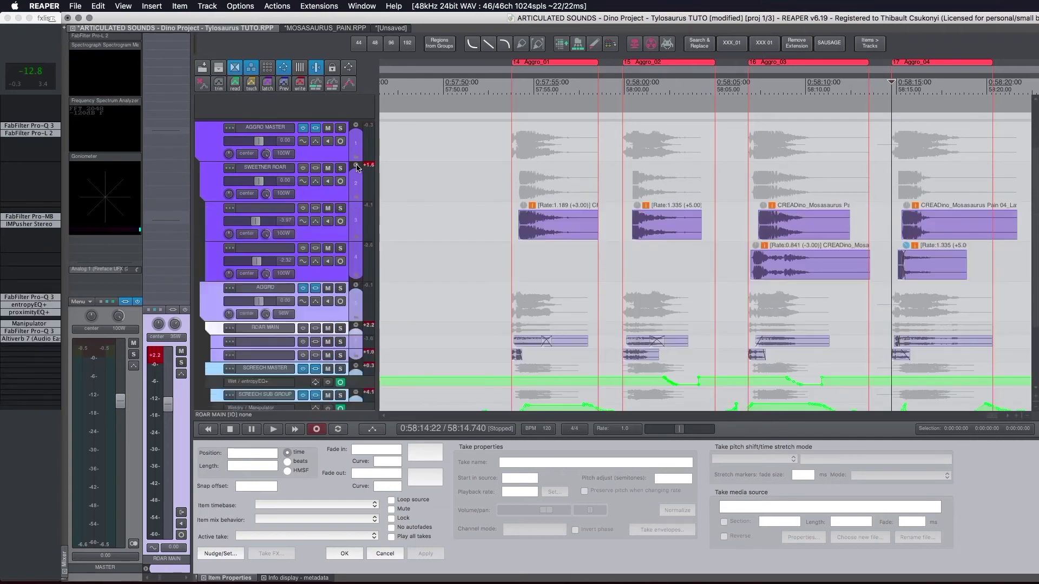
Examine the Mosasaurus Pain 01 Layer B item inside Aggro_01, and switch to the MOSASAURUS_PAIN project
scroll(529, 233, up, 2)
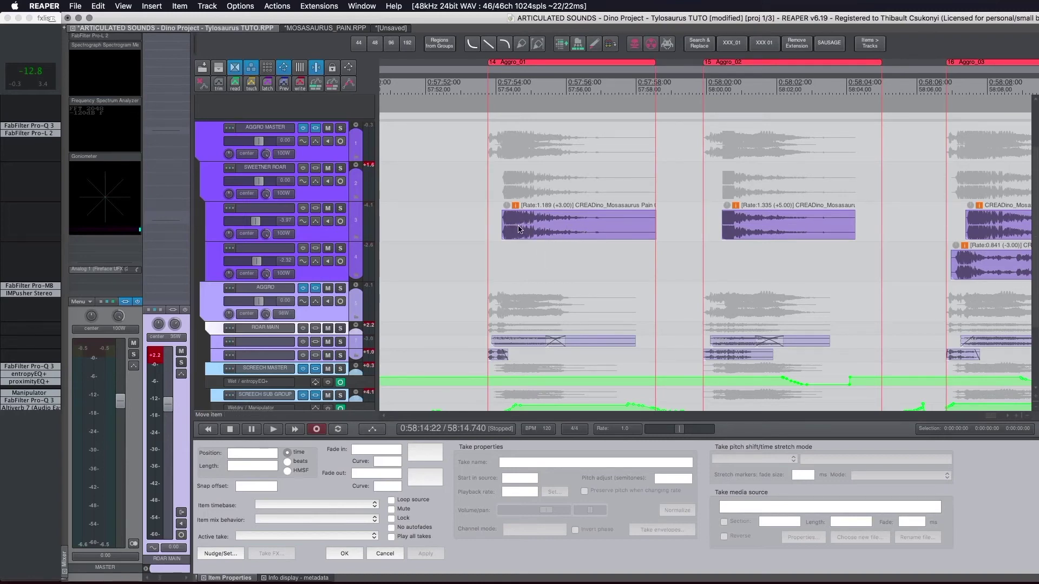
scroll(520, 225, up, 1)
scroll(521, 227, up, 2)
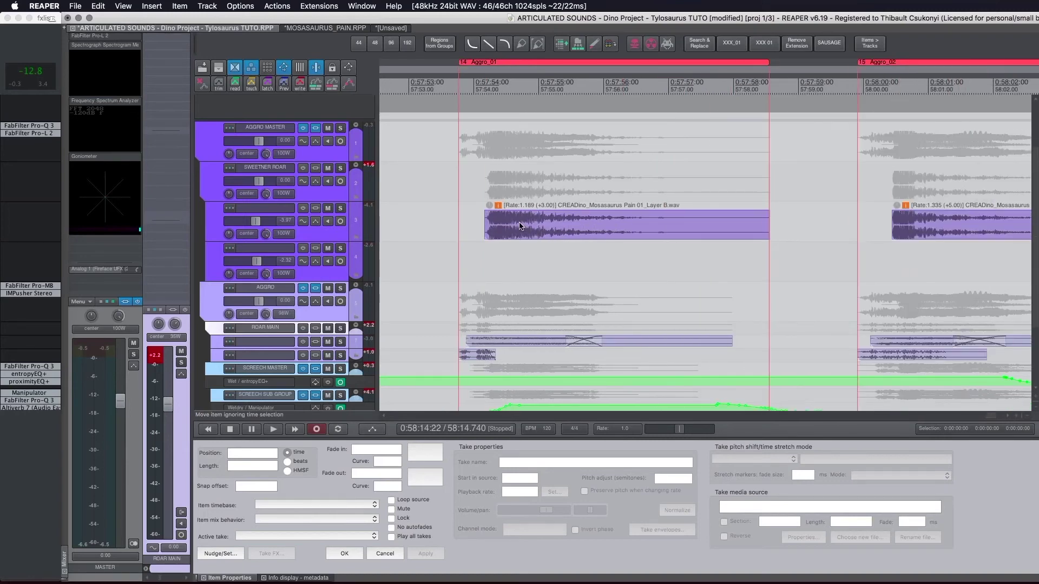
scroll(519, 226, down, 2)
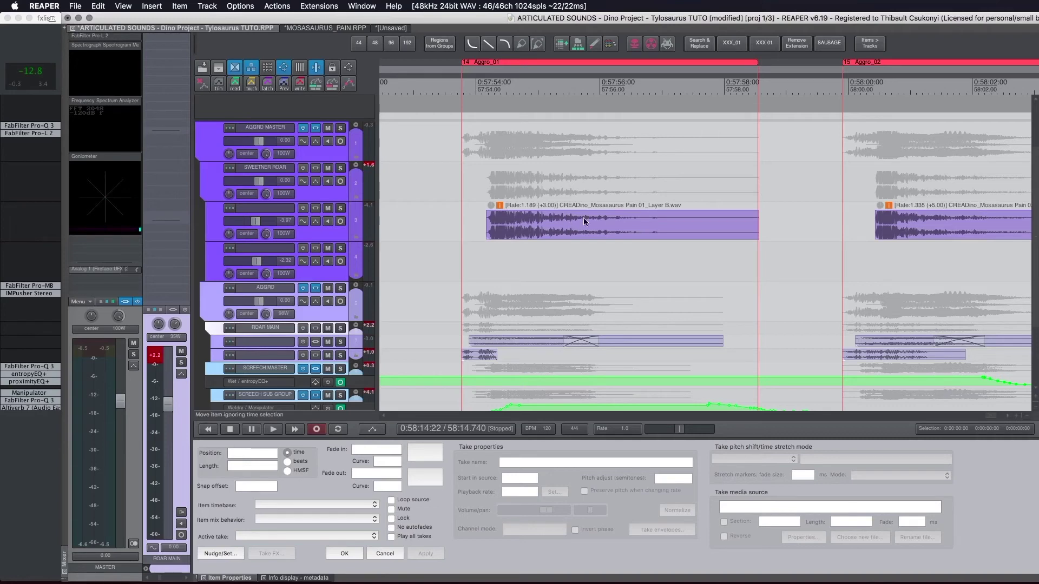
click(344, 30)
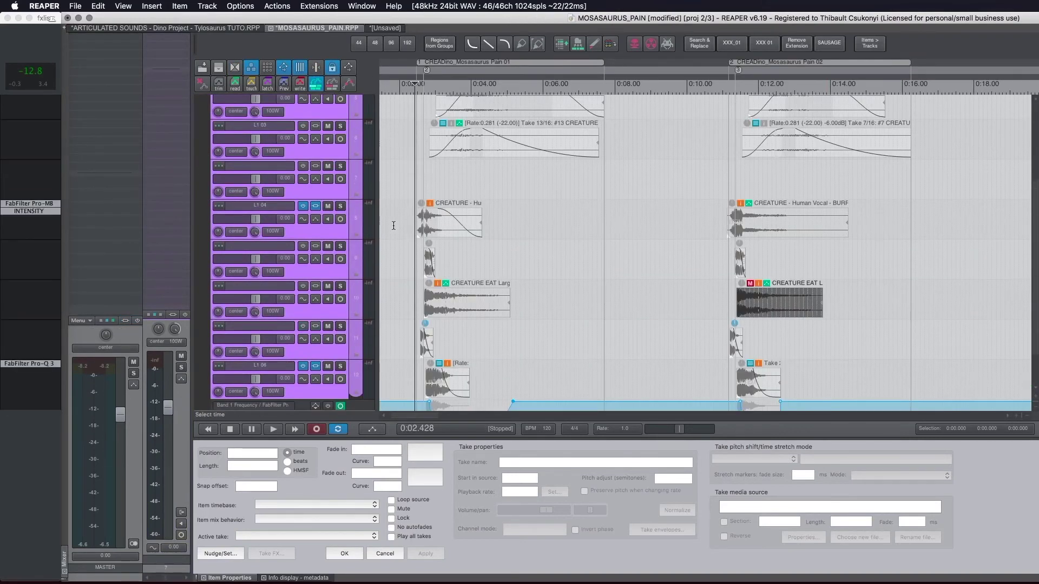
Play the full CREADino_Mosasaurus Pain 01 mix with all its source layers
scroll(394, 225, up, 3)
scroll(378, 208, up, 3)
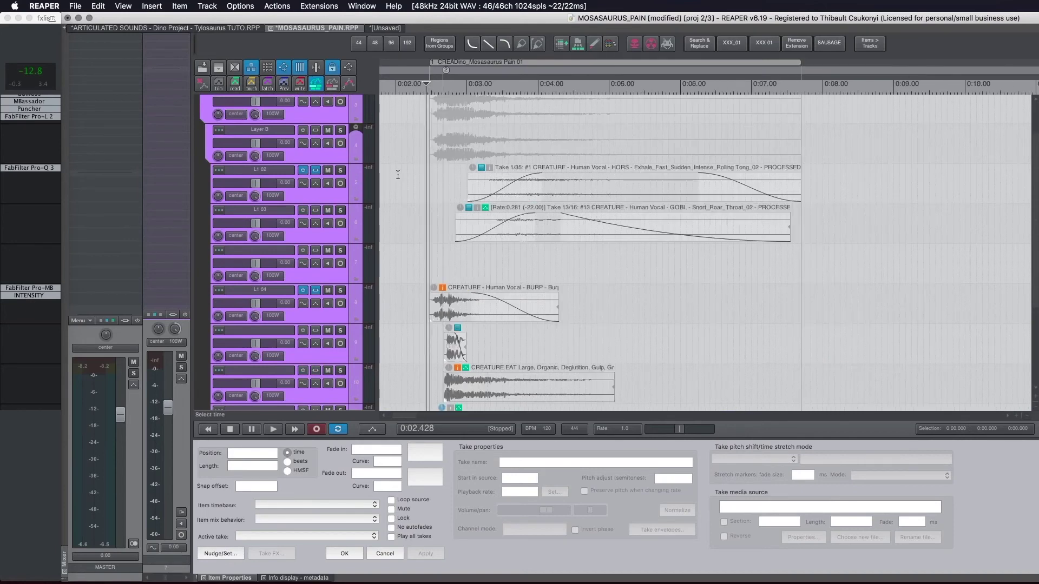
key(space)
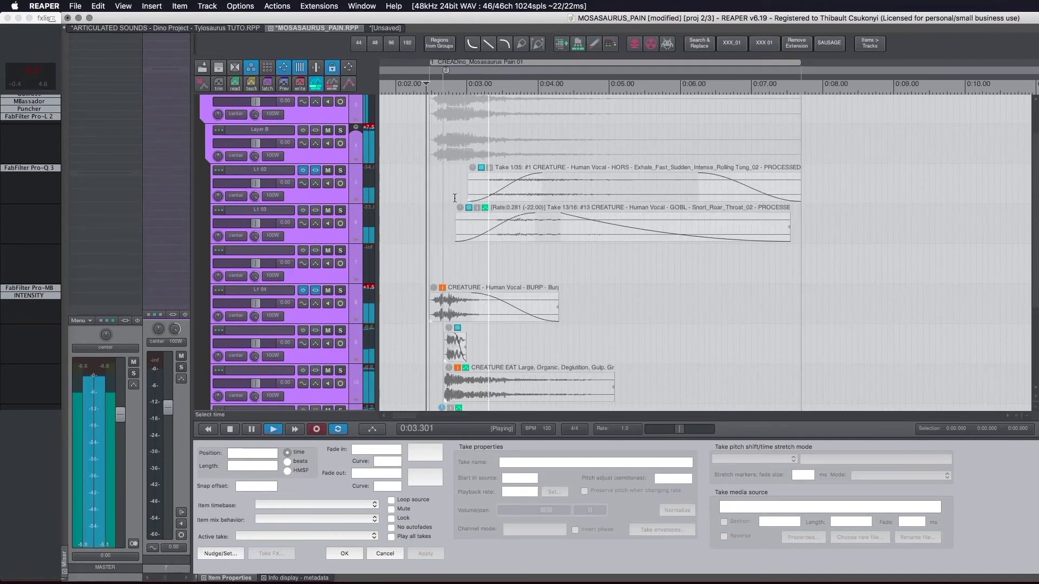
scroll(450, 197, down, 3)
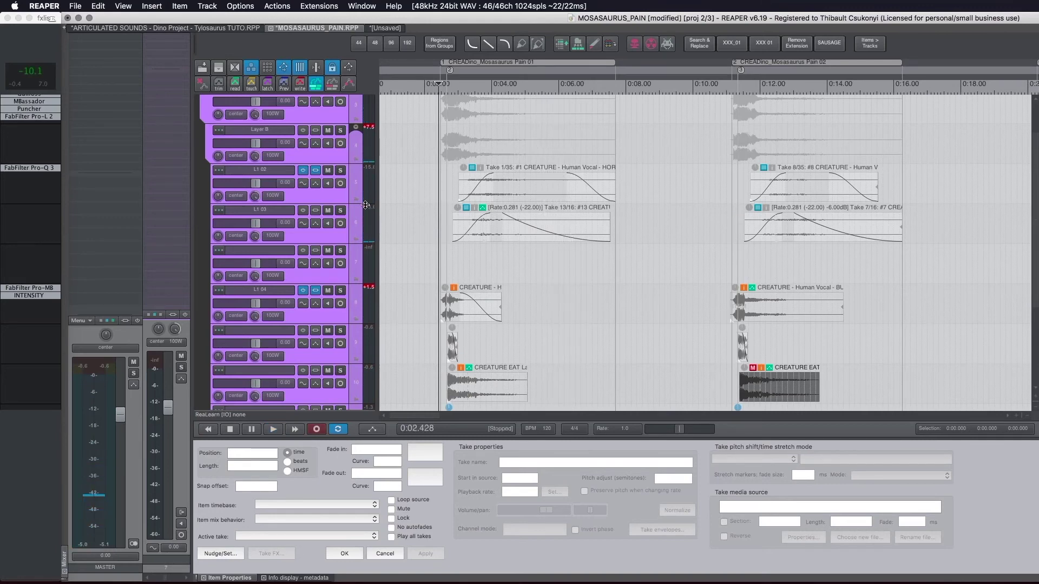
scroll(535, 189, down, 3)
key(space)
Solo the L1 02 track and play its rolling-tongue exhale layer in Mosasaurus Pain 01
scroll(445, 169, up, 3)
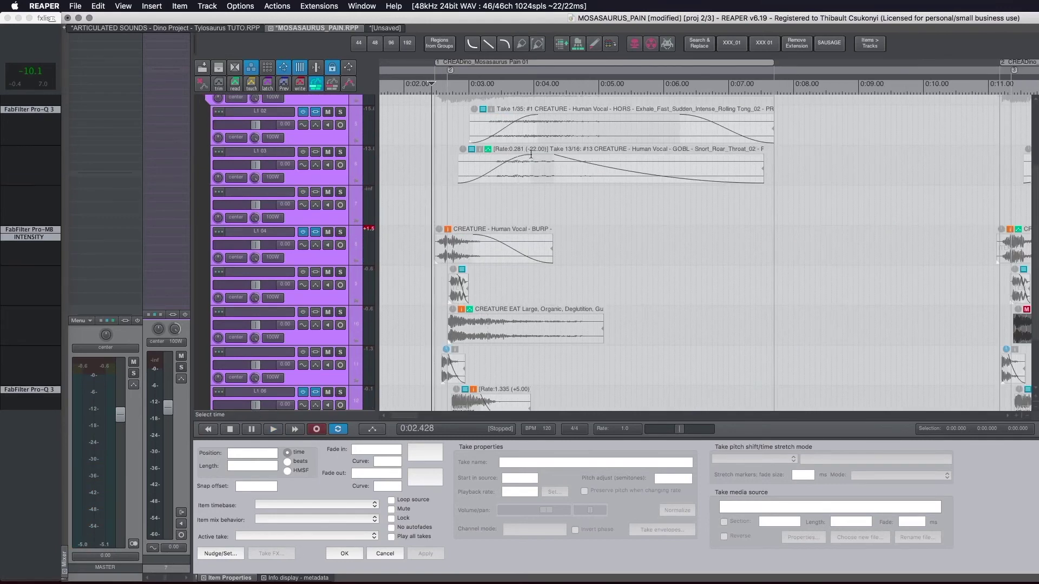
scroll(518, 145, up, 1)
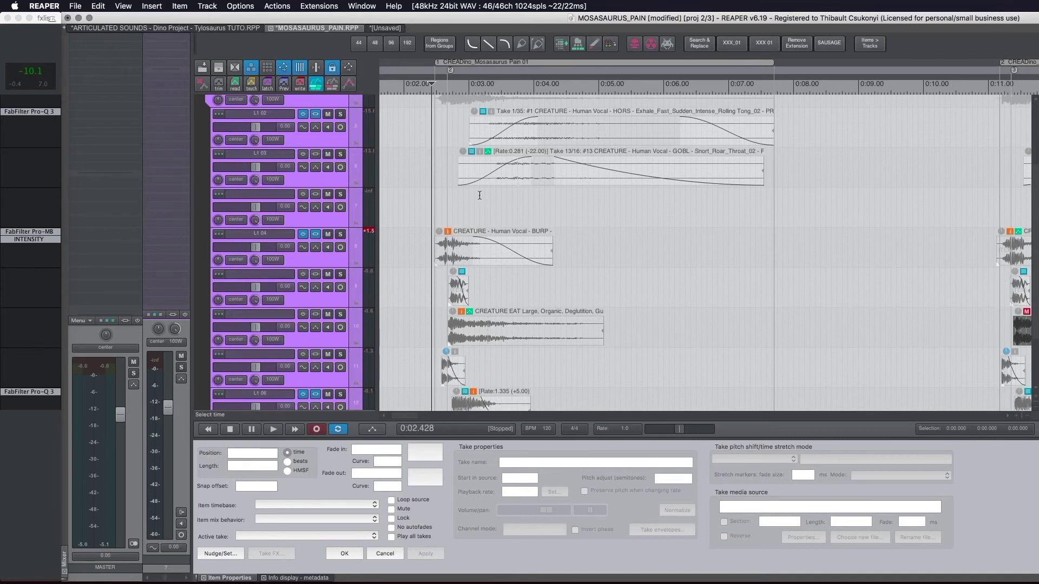
scroll(464, 172, up, 1)
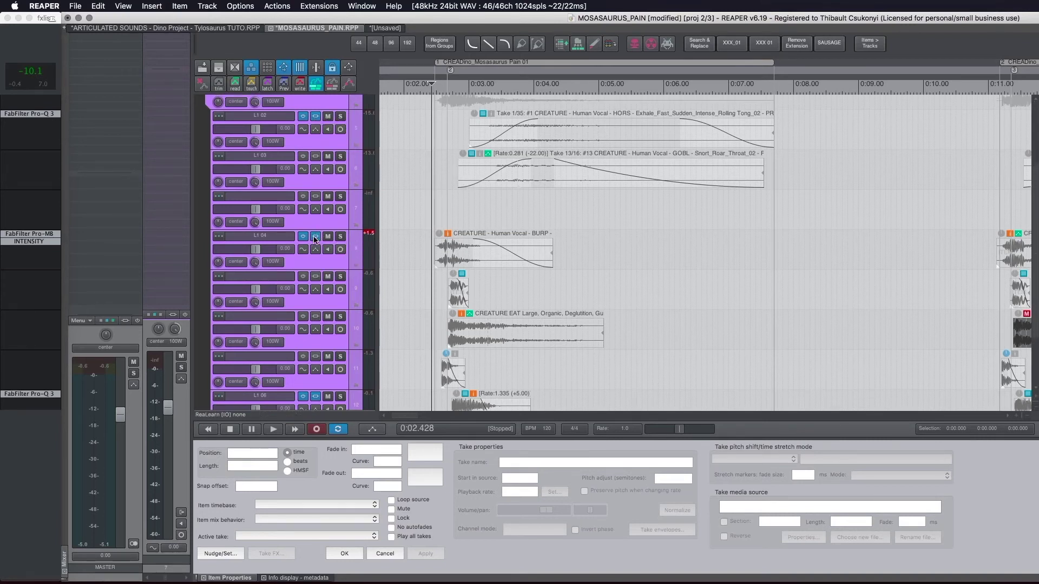
scroll(422, 238, up, 2)
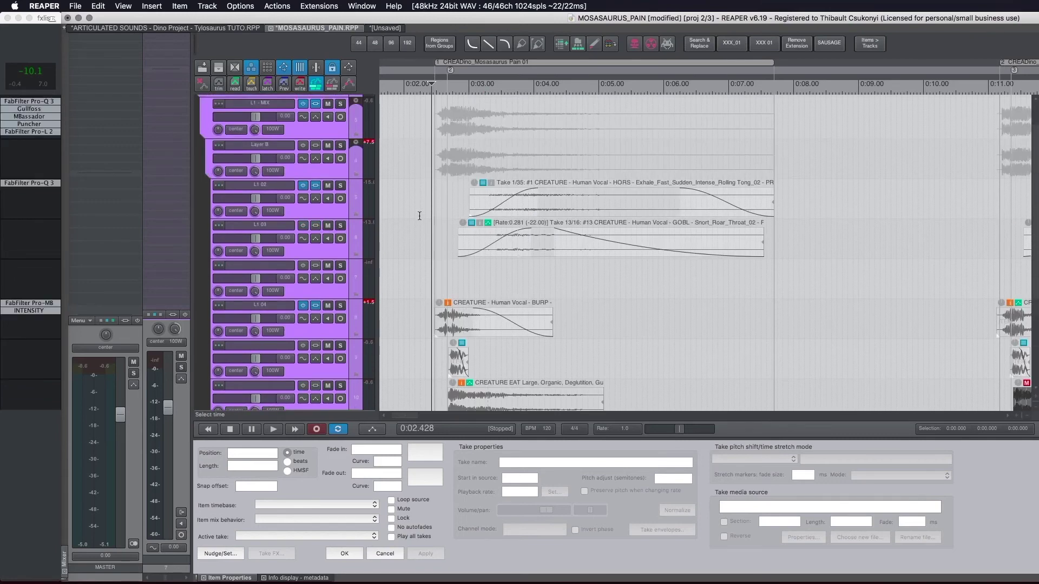
click(339, 186)
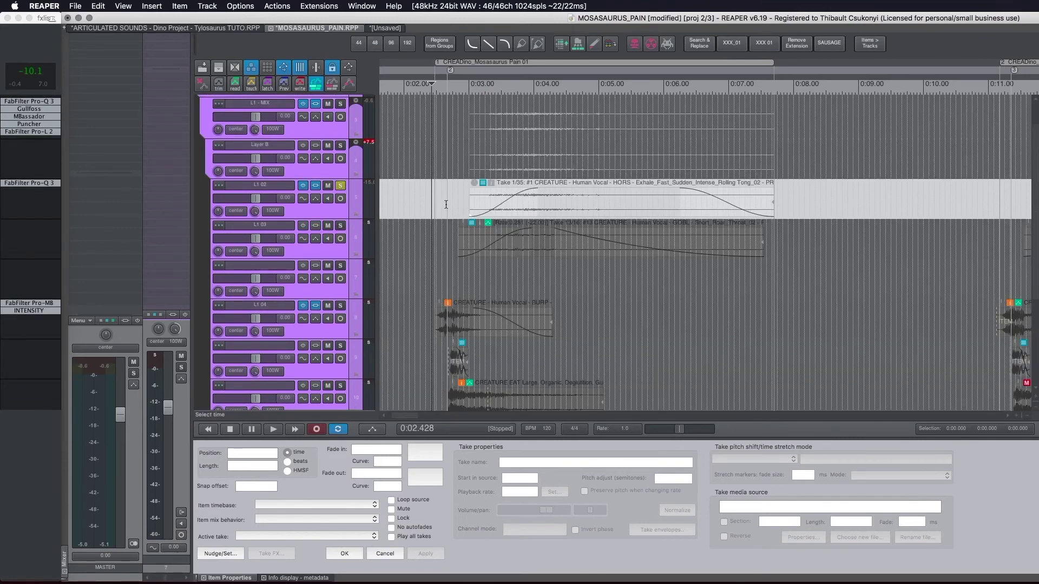
click(340, 186)
click(341, 187)
key(space)
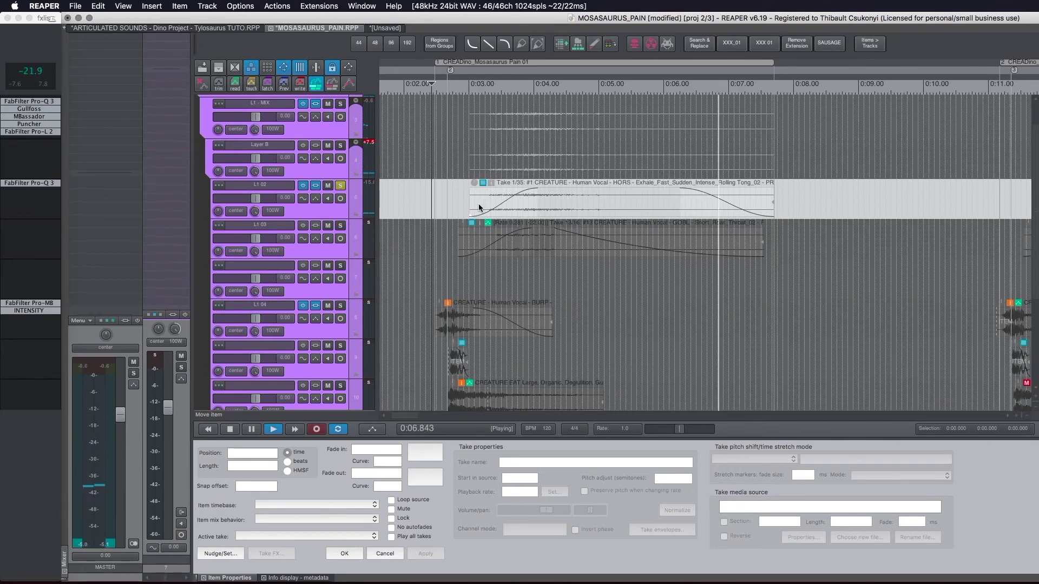
key(space)
Switch the solo from L1 02 to L1 03, play its snort roar layer, and unsolo the track
click(340, 186)
click(341, 225)
key(space)
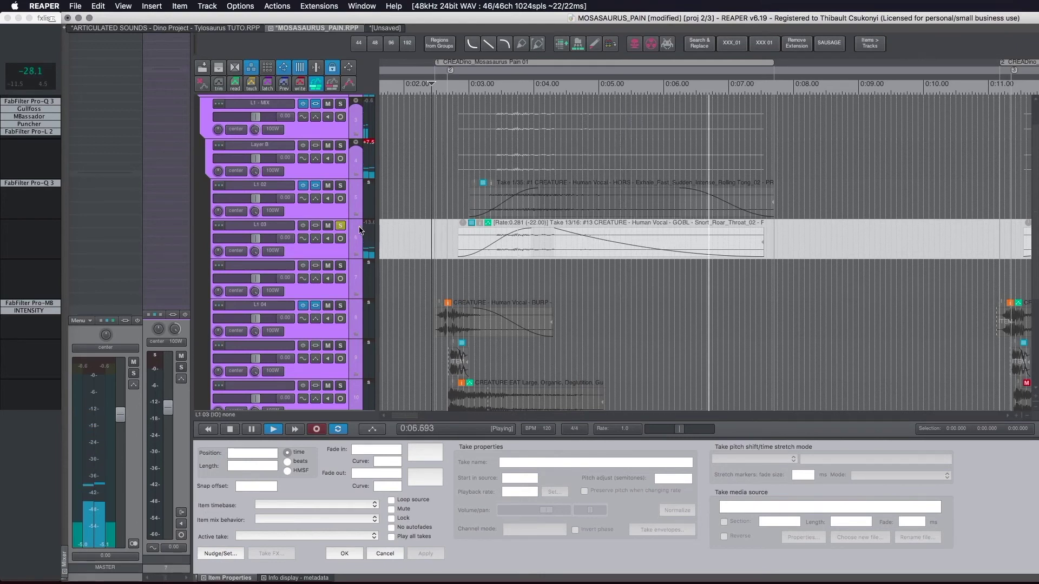
key(space)
click(340, 226)
Solo the L1 04 track and play its burp layer in Mosasaurus Pain 01
scroll(424, 267, down, 1)
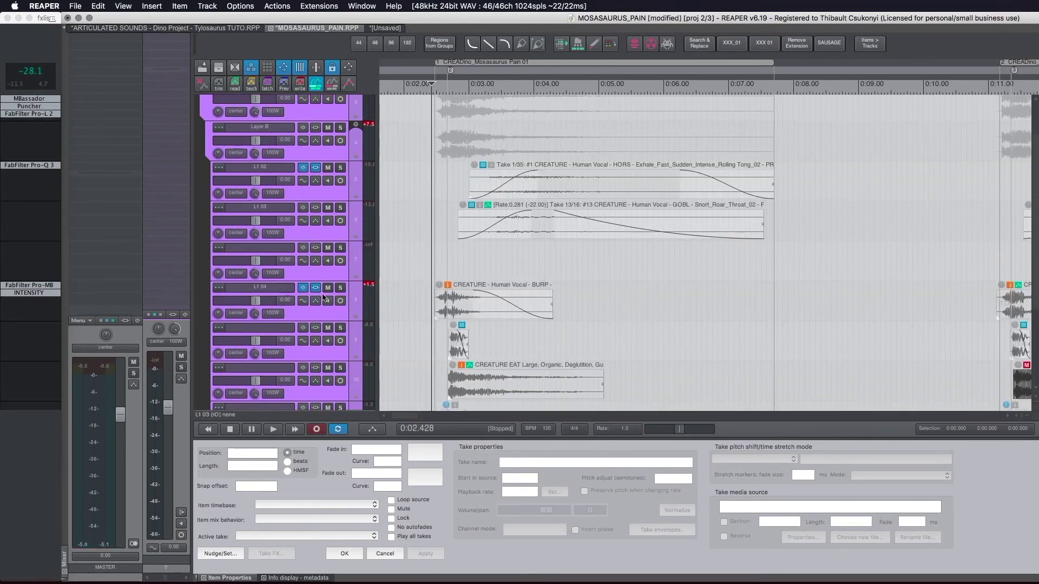
click(339, 290)
key(space)
scroll(464, 325, up, 3)
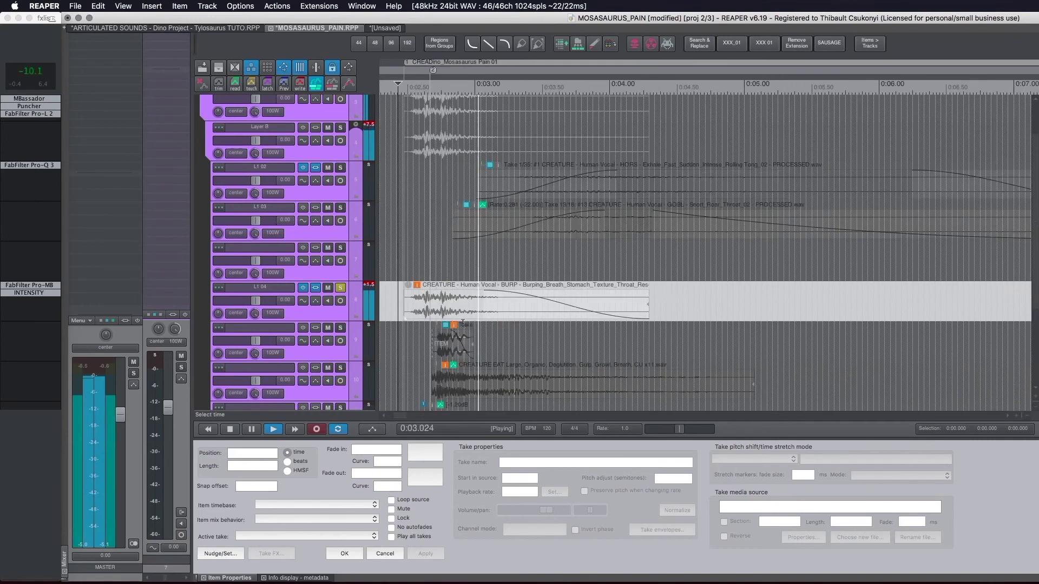
key(space)
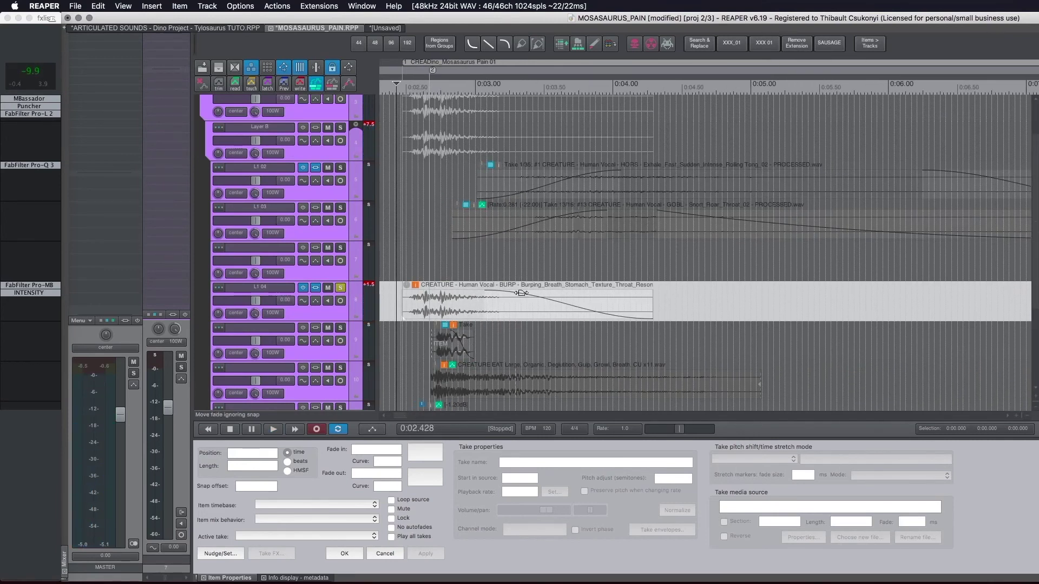
Bypass the effects on L1 04, play the dry burp layer, and re-enable the effects
scroll(522, 304, down, 1)
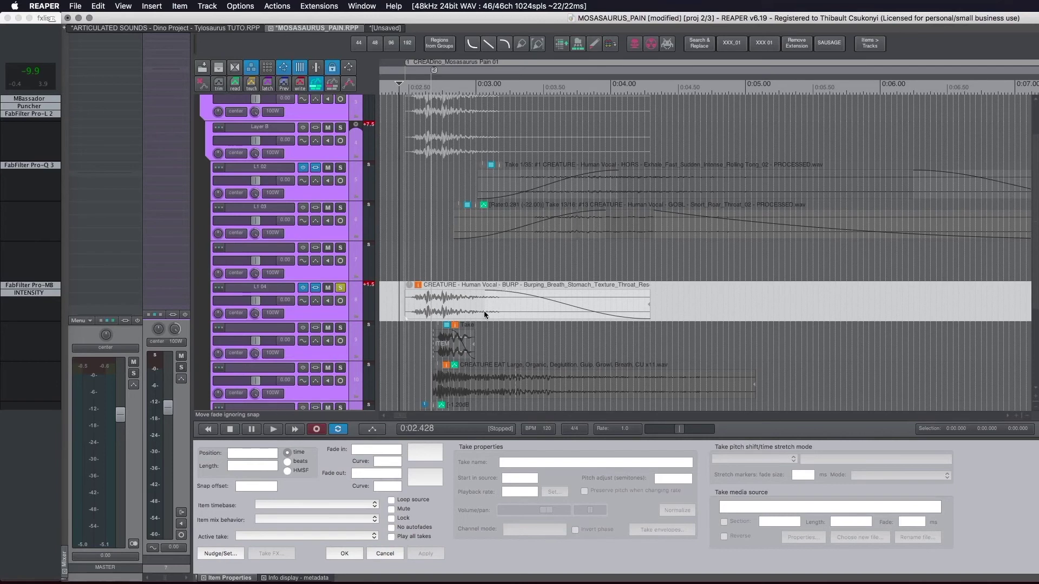
scroll(462, 321, down, 1)
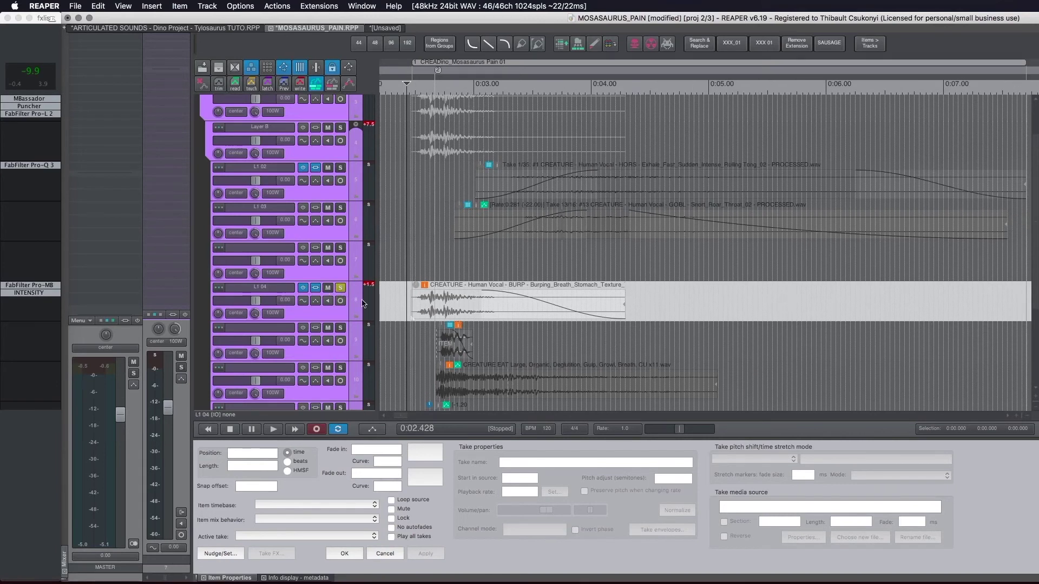
click(313, 293)
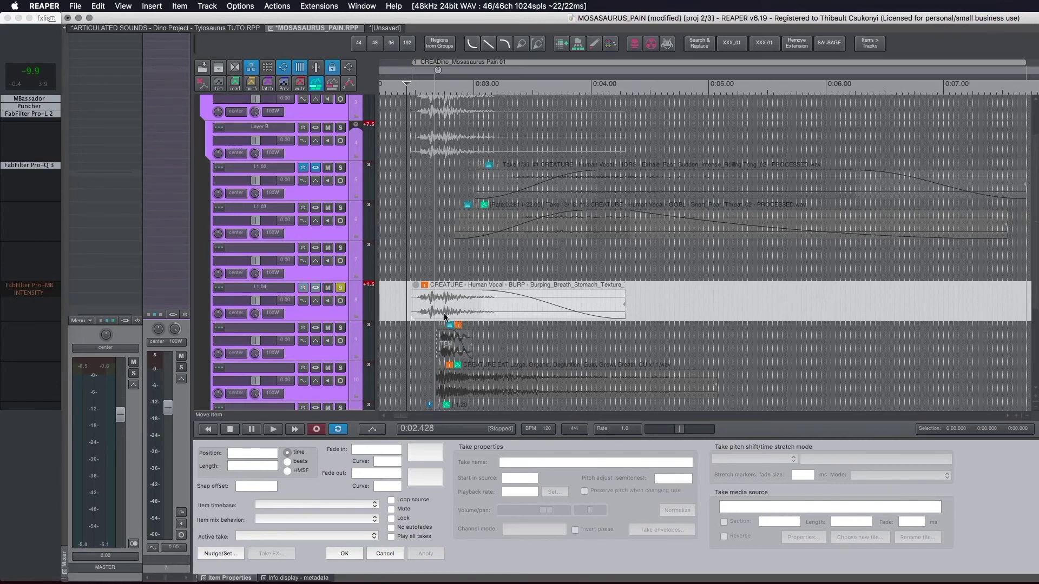
key(space)
key(space)
click(317, 294)
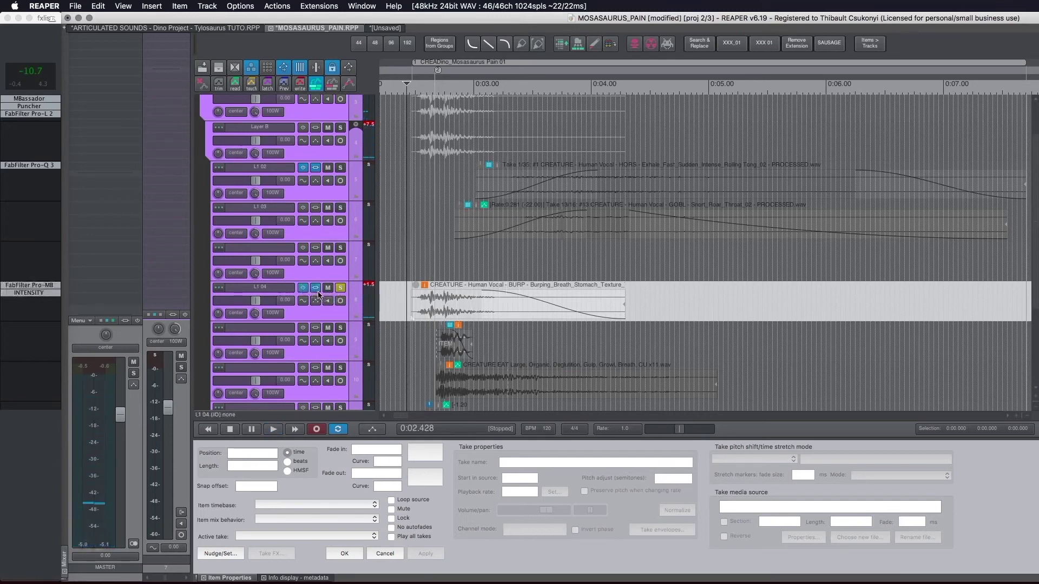
Open the L1 04 effects chain to inspect the INTENSITY plug-in settings, and close it
click(316, 292)
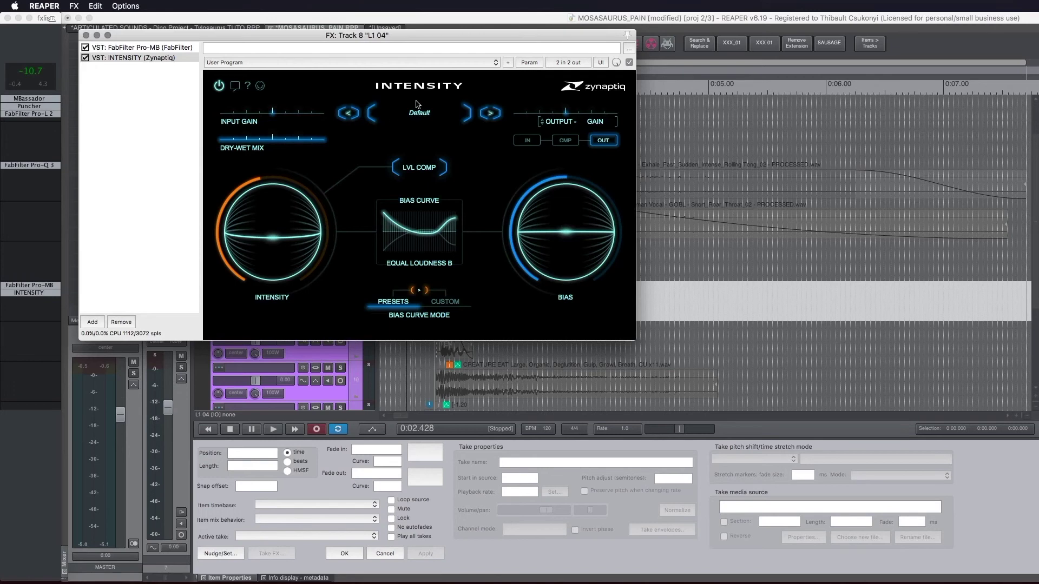
drag(301, 35, 544, 160)
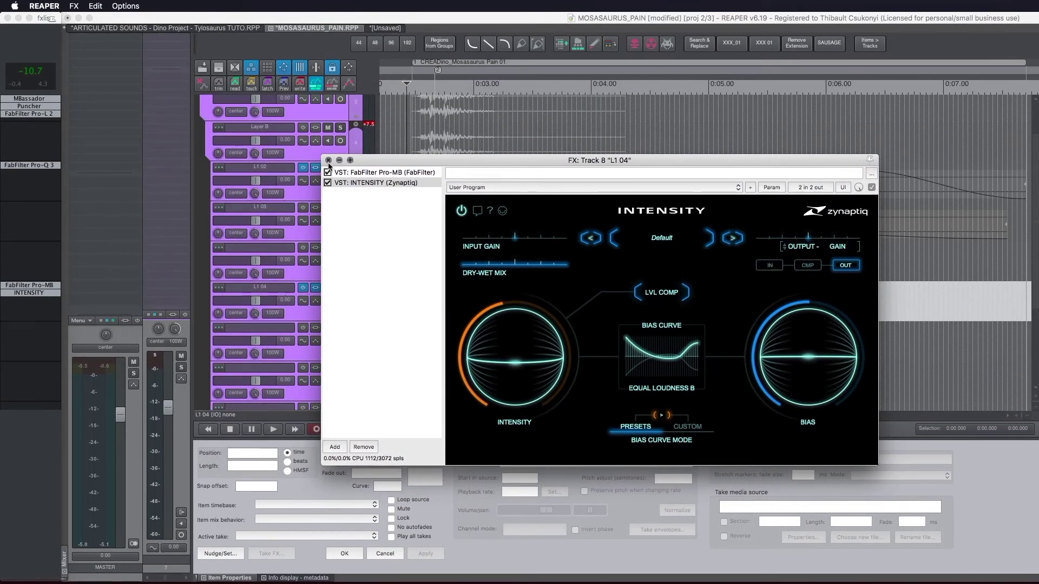
click(327, 160)
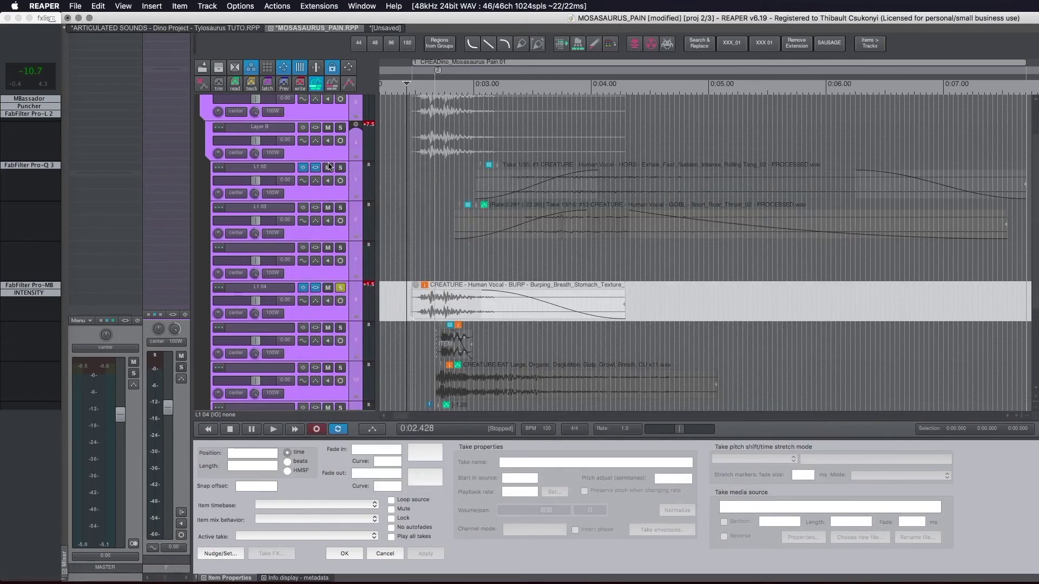
Switch the solo from L1 04 to the CREATURE BEAST track below it, and examine its short item in Mosasaurus Pain 01
click(340, 287)
click(340, 288)
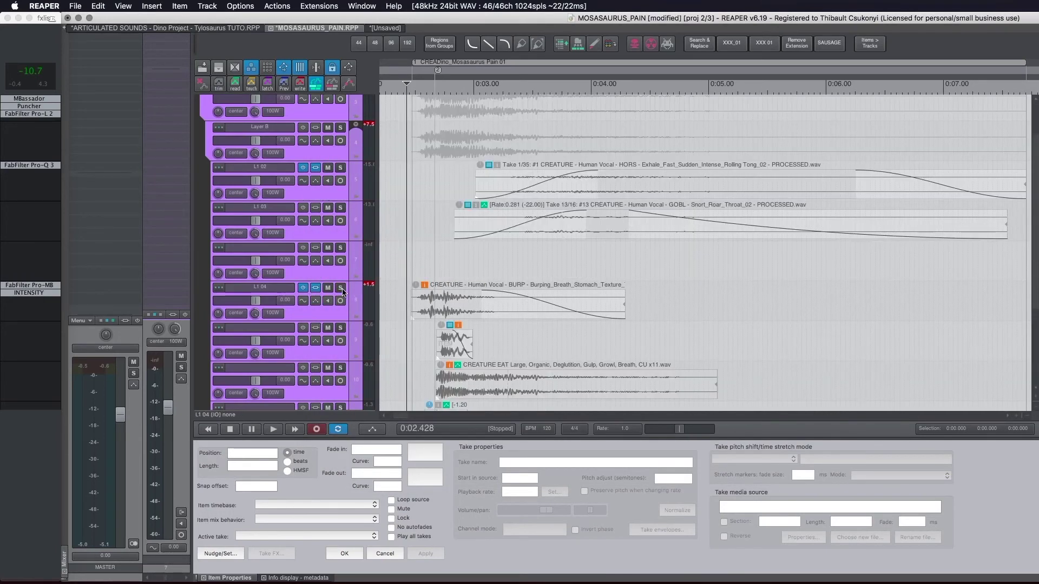
click(340, 327)
scroll(550, 351, up, 5)
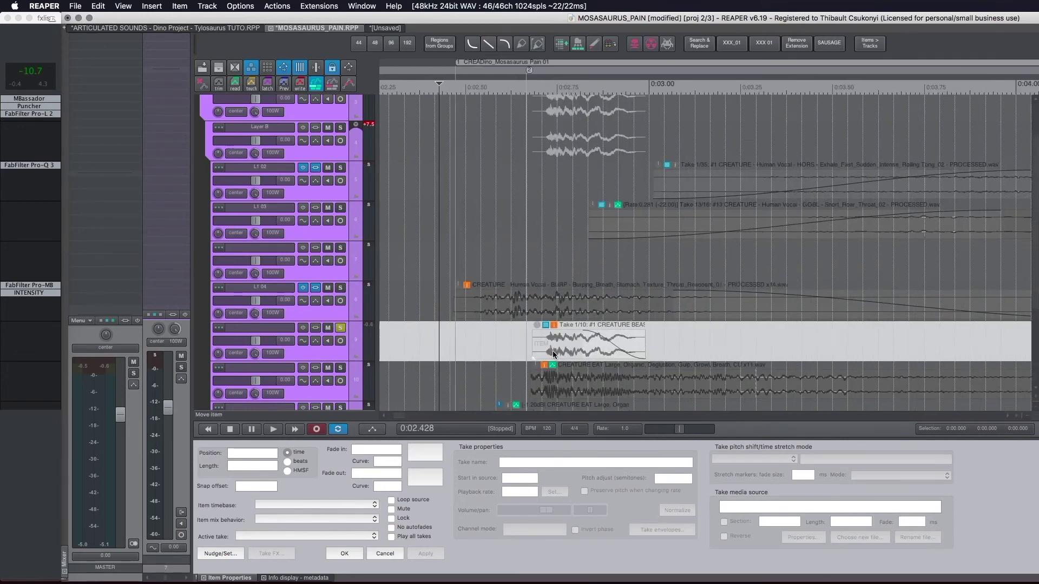
scroll(535, 346, up, 2)
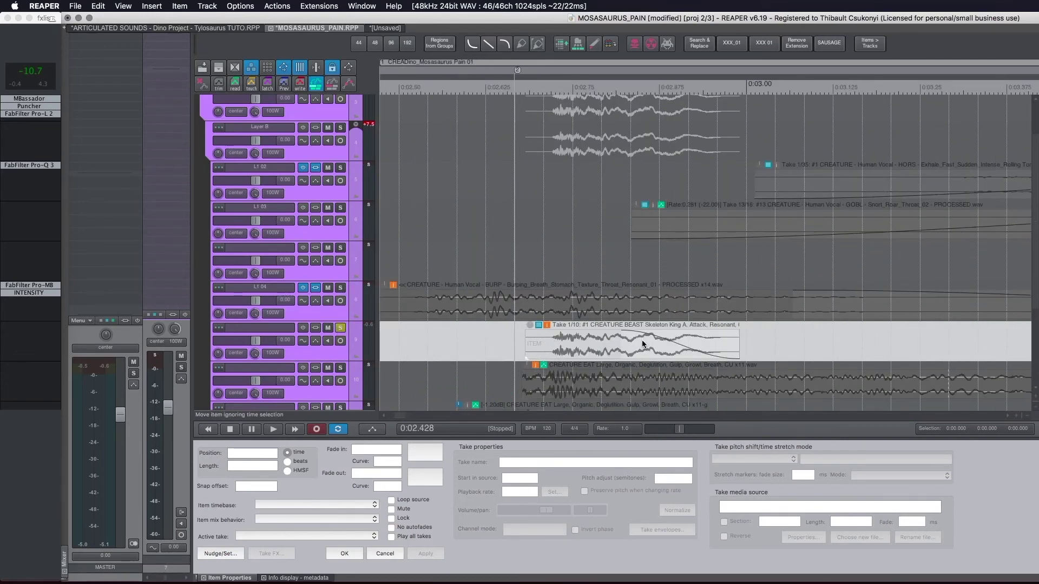
scroll(642, 340, up, 2)
scroll(603, 333, down, 3)
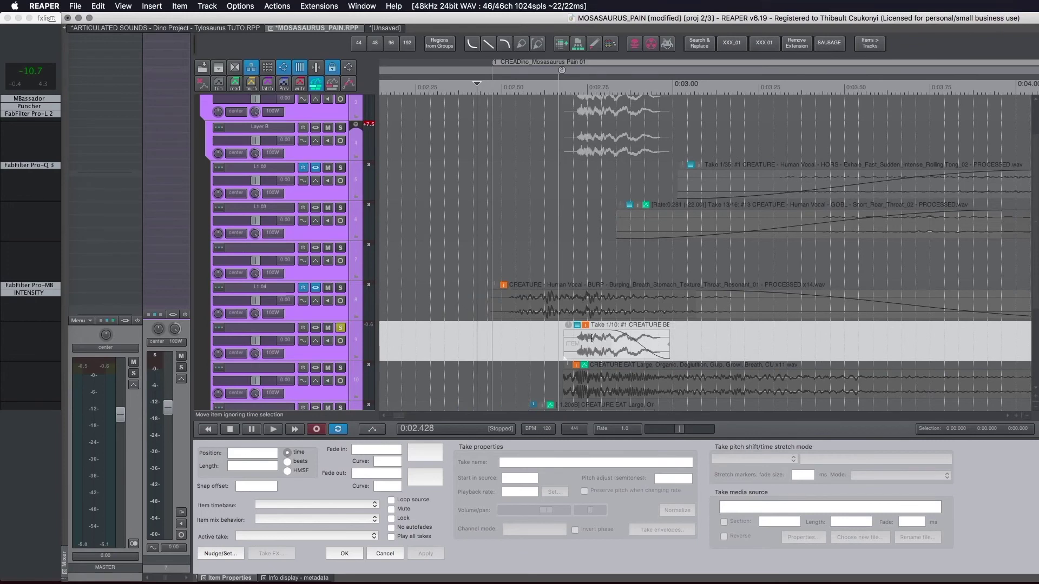
Play the soloed CREATURE BEAST layer from about 0:02.513, and unsolo its track
click(506, 346)
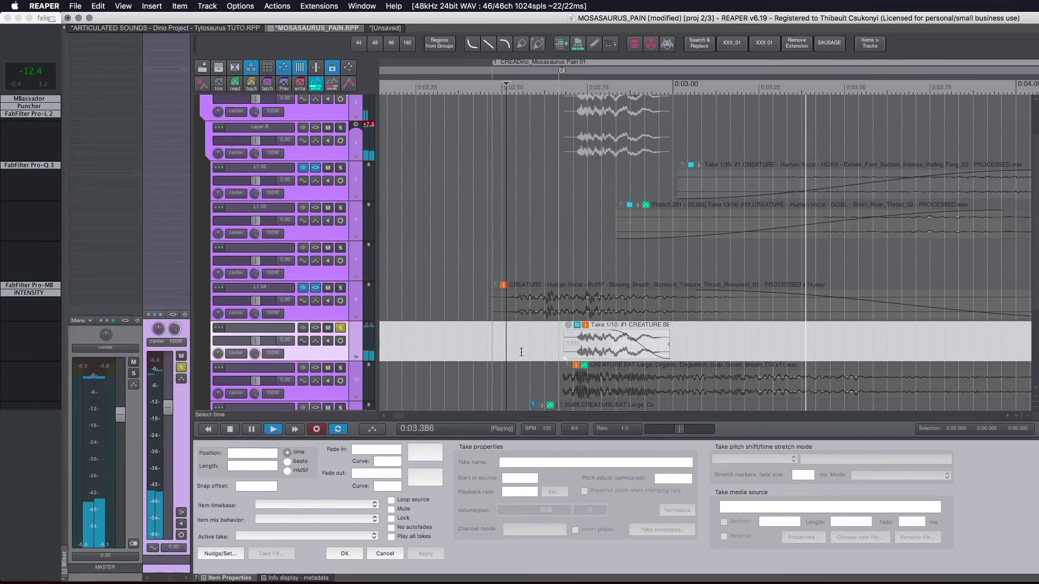
scroll(521, 350, down, 1)
scroll(521, 350, down, 3)
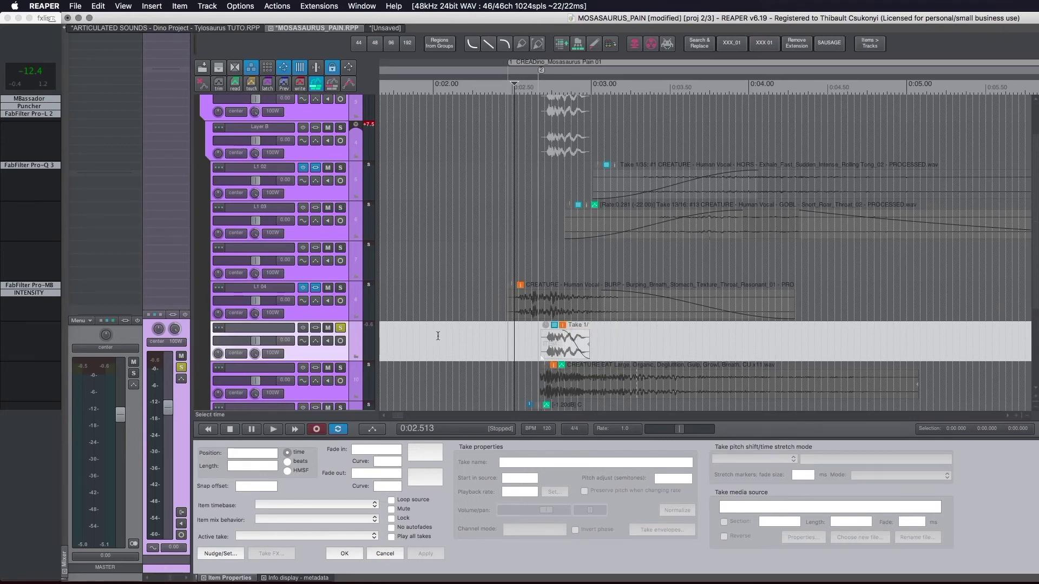
scroll(342, 329, up, 2)
click(341, 329)
click(339, 367)
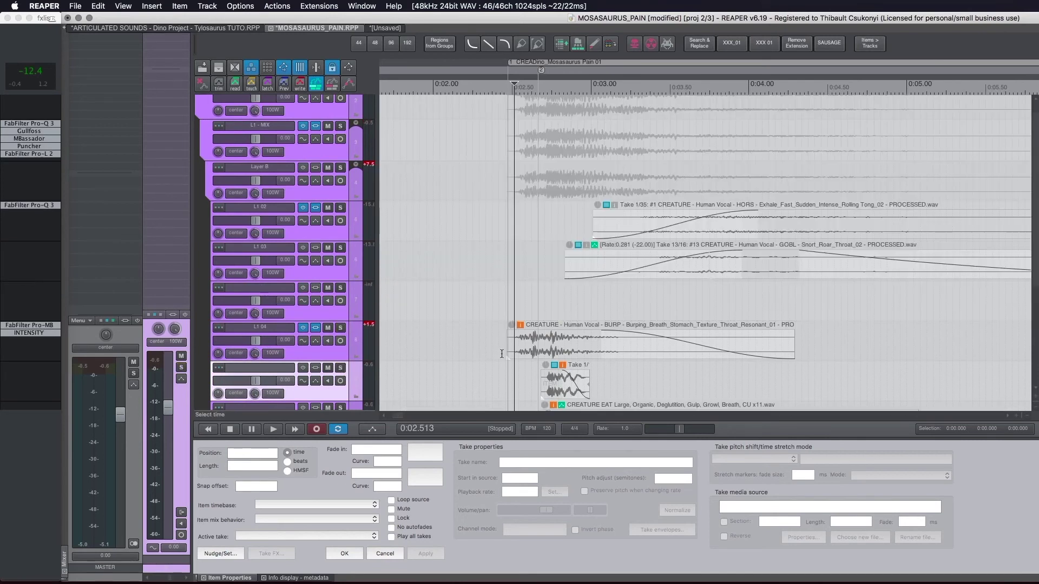
Solo the CREATURE EAT gulp and growl track, play it from about 0:02.615, and unsolo it
scroll(577, 306, down, 4)
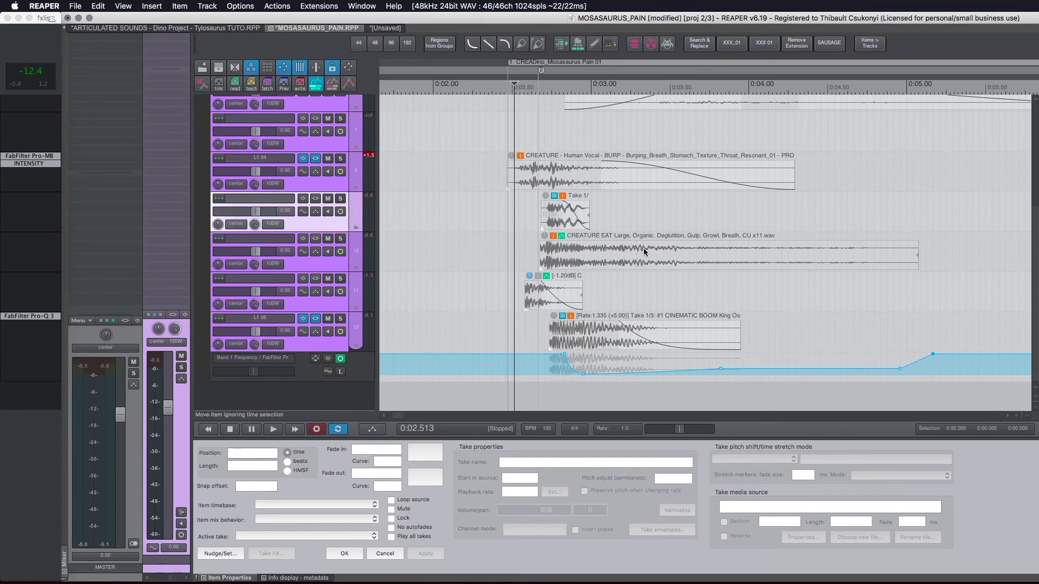
click(339, 238)
scroll(606, 251, up, 1)
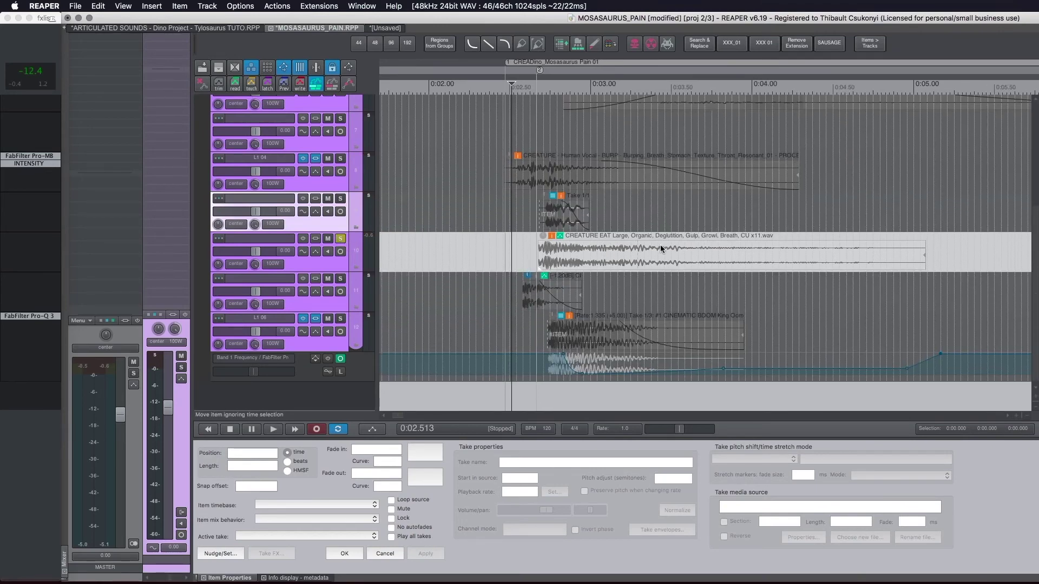
click(528, 249)
key(space)
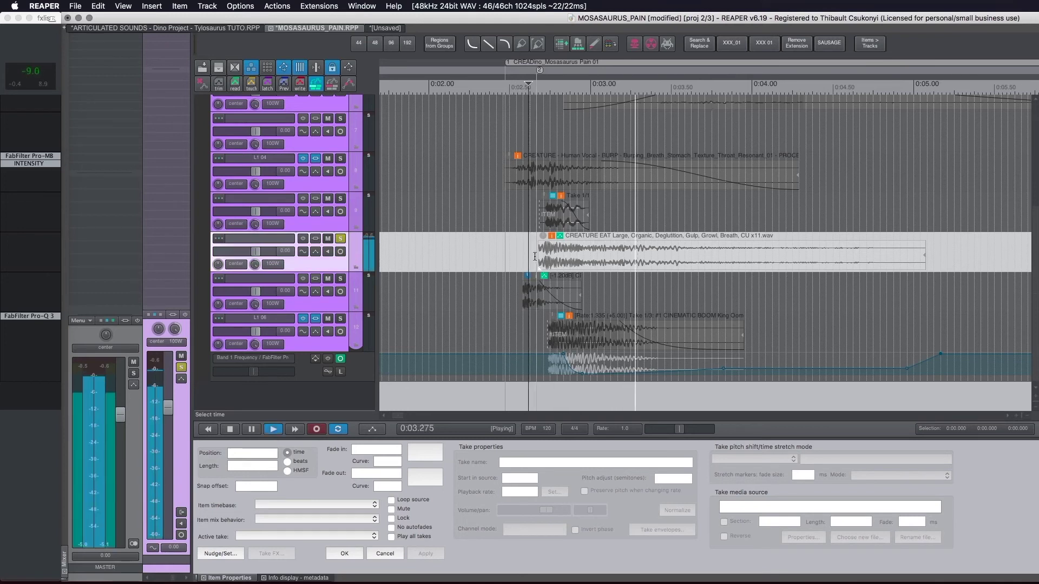
key(space)
click(340, 239)
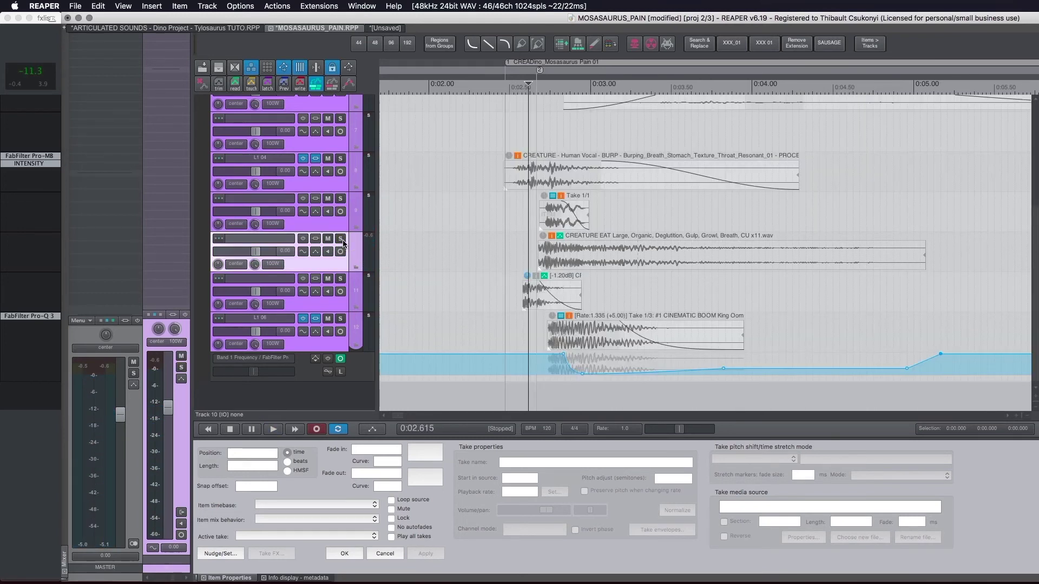
Solo the glued CREATURE EAT track above L1 06, play it from about 0:02.553, and unsolo it
click(341, 279)
scroll(535, 325, up, 5)
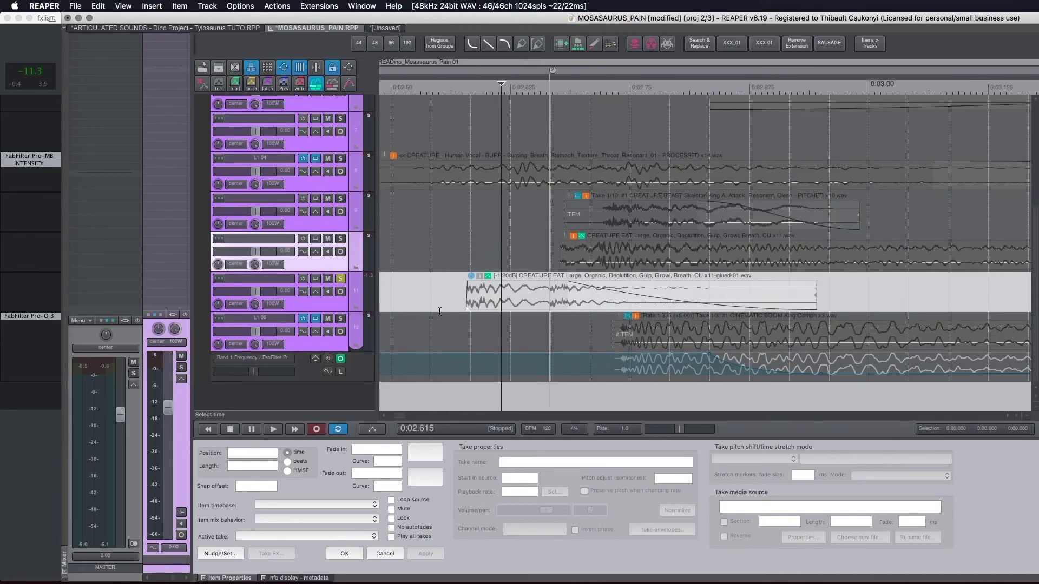
click(440, 308)
key(space)
scroll(534, 311, down, 4)
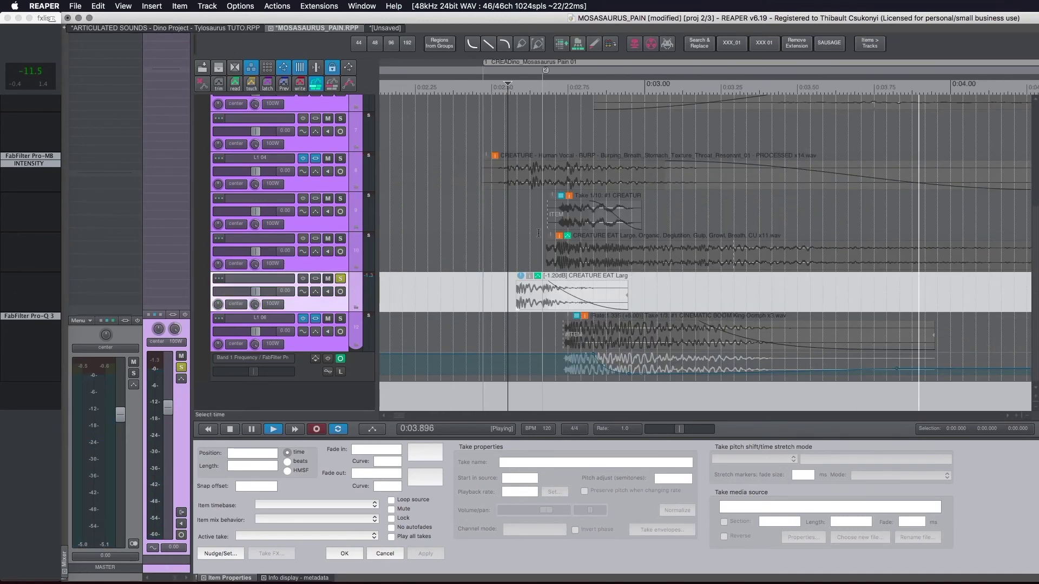
key(space)
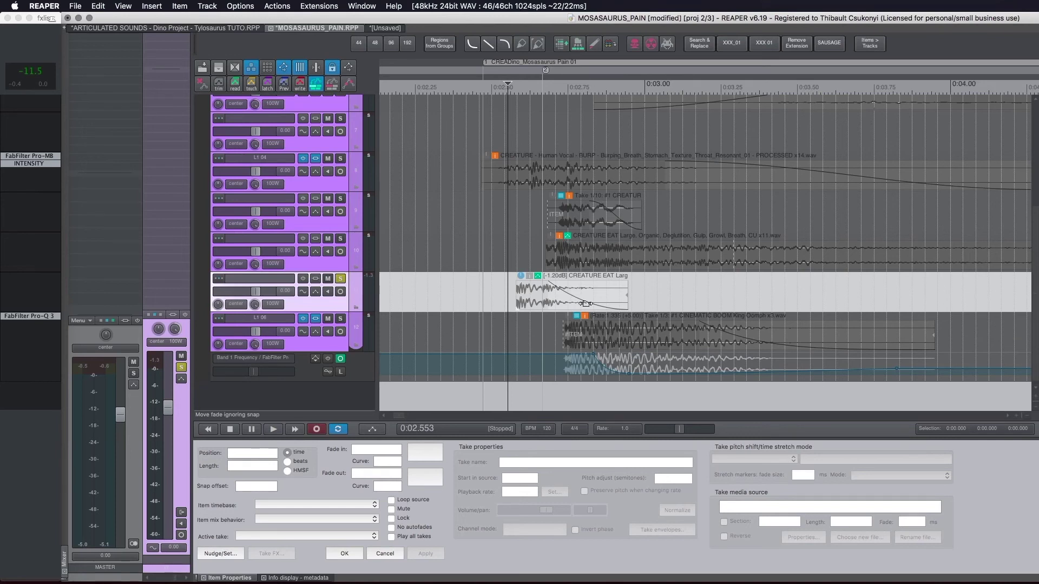
scroll(567, 290, up, 2)
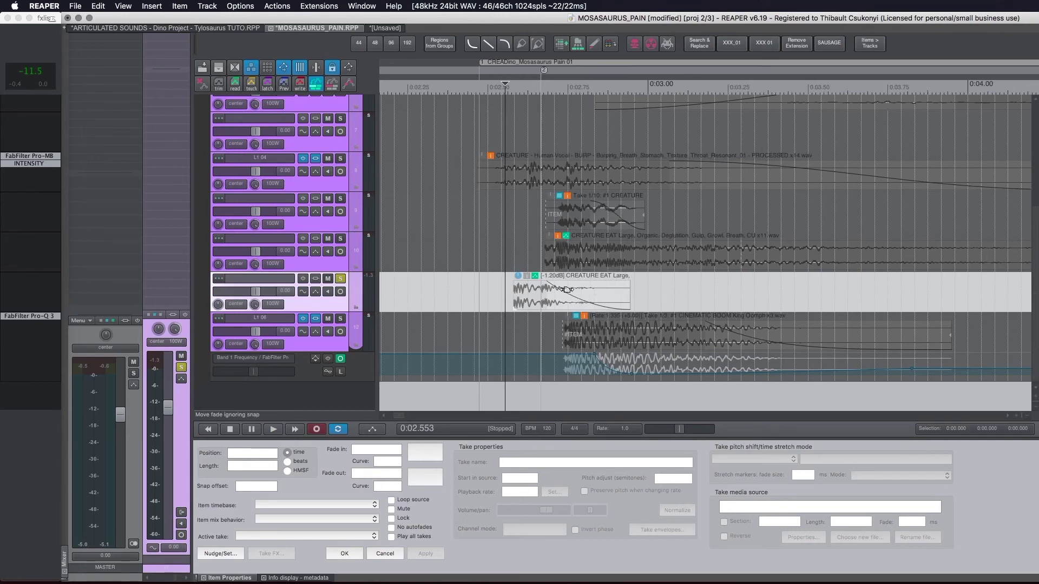
scroll(568, 286, up, 4)
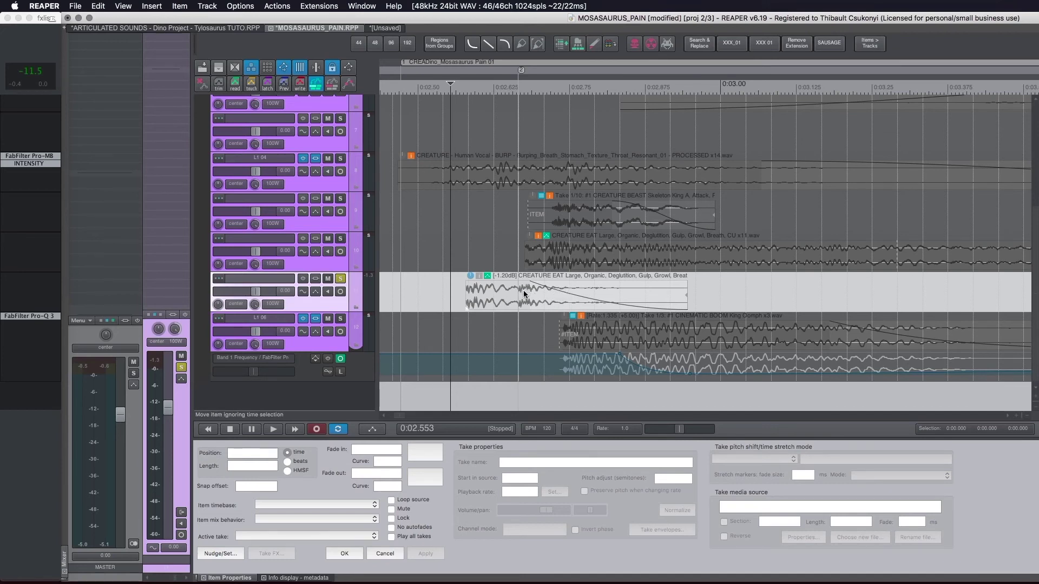
click(341, 278)
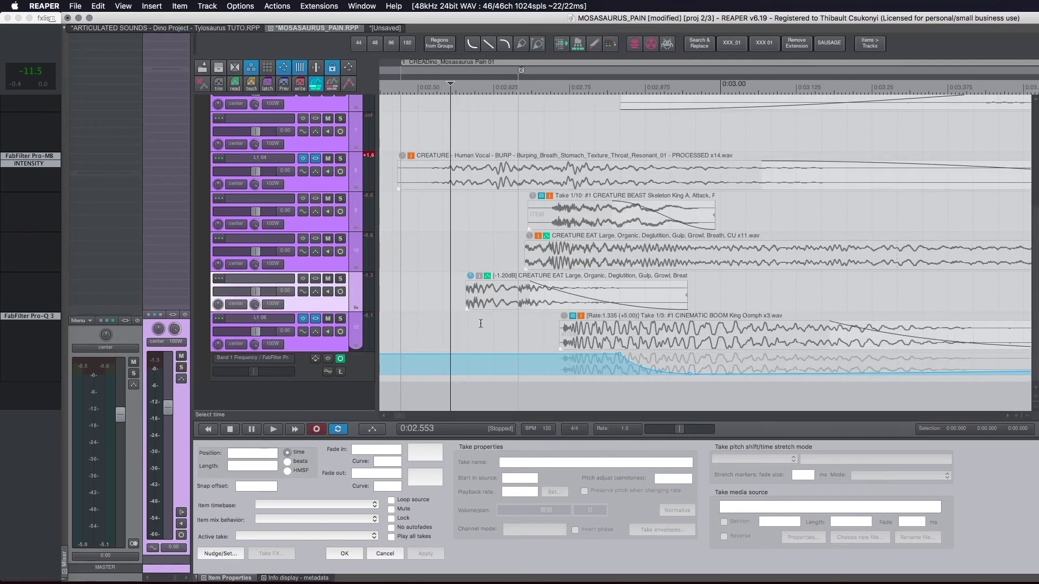
scroll(480, 323, down, 1)
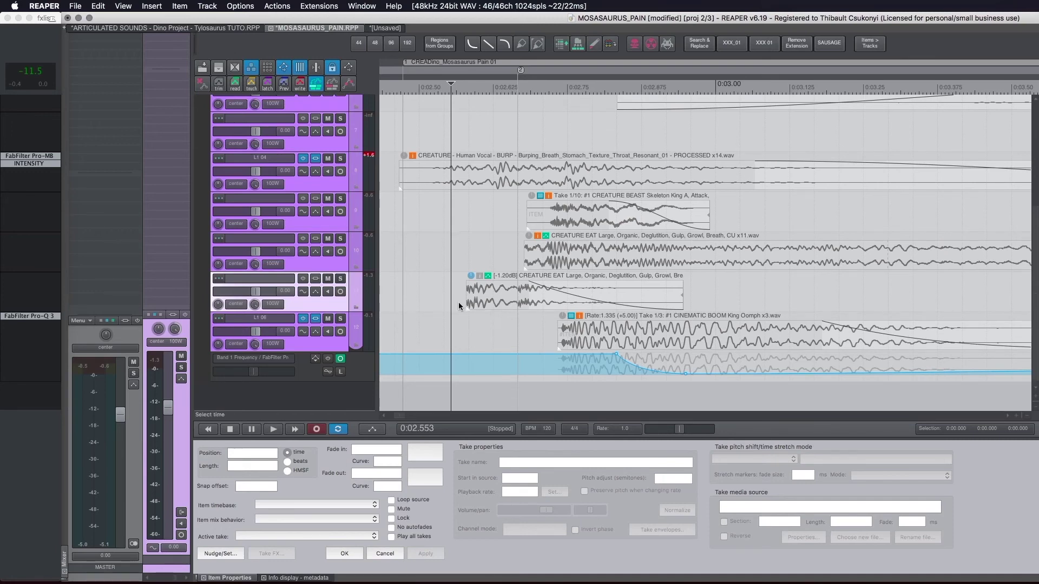
Solo the L1 06 track and play its CINEMATIC BOOM item from about 0:02.708
click(339, 239)
scroll(491, 308, down, 3)
click(340, 318)
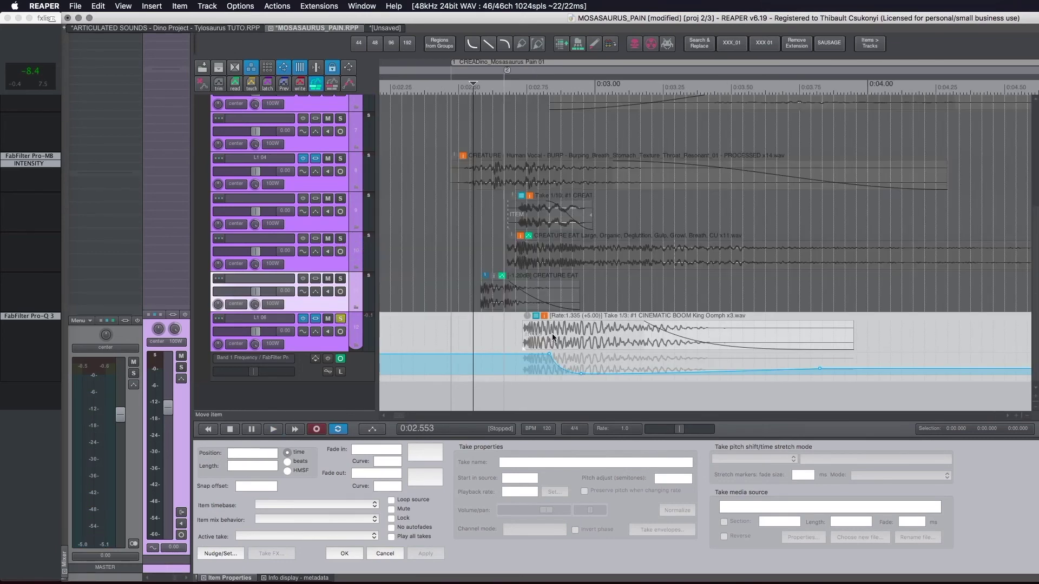
click(514, 334)
key(space)
key(space)
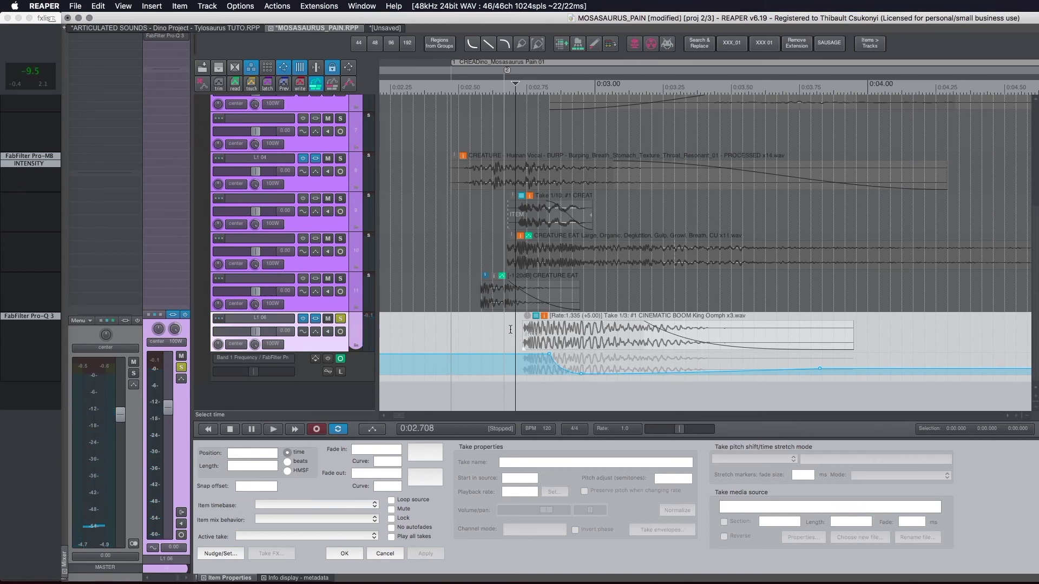
Open the L1 06 effects chain, play the layer through its FabFilter Pro-Q 3, close the chain, and unsolo the track
scroll(506, 322, down, 2)
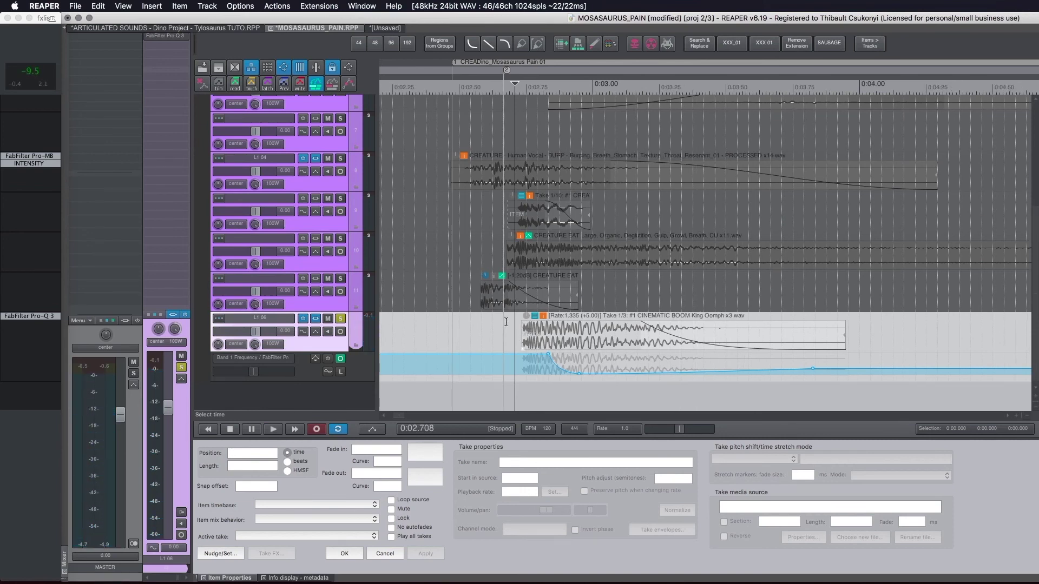
click(314, 322)
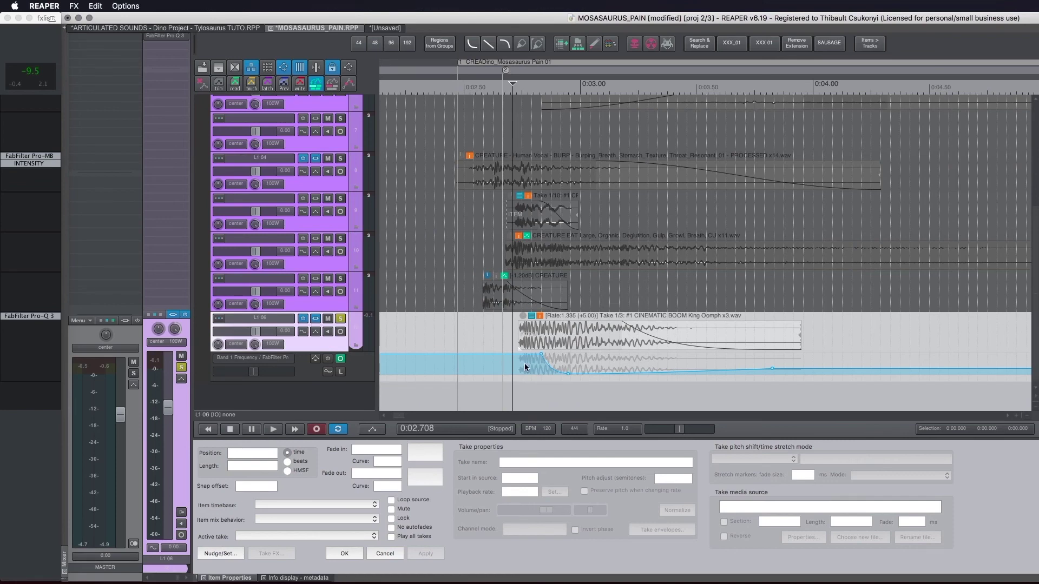
drag(226, 41, 588, 145)
key(space)
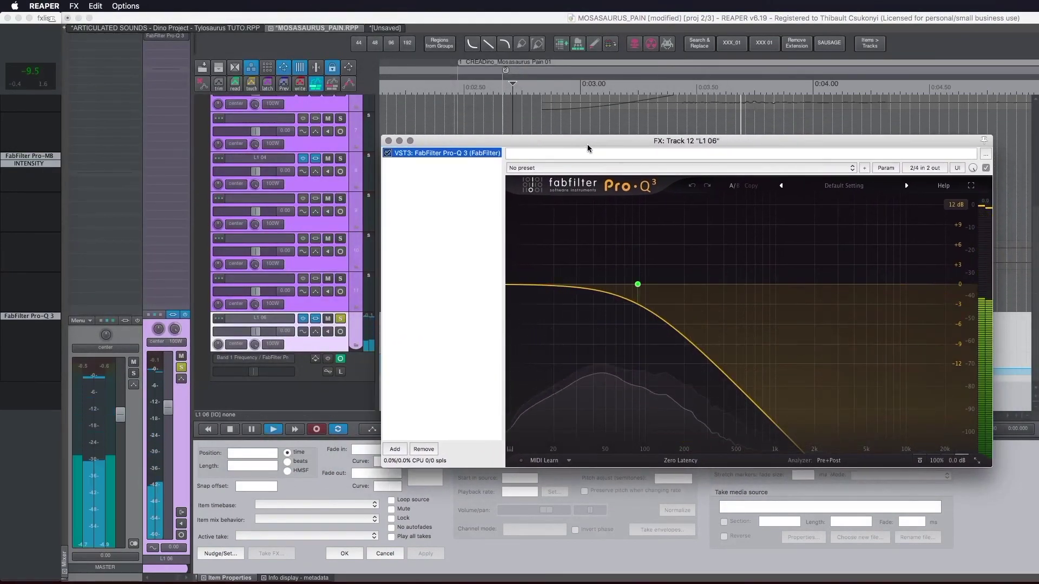
key(space)
click(388, 140)
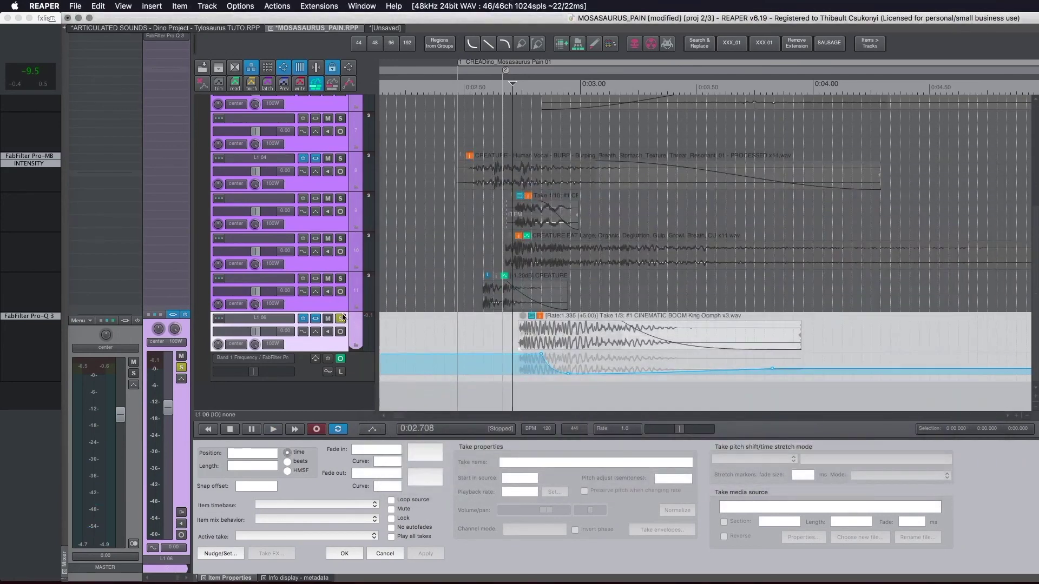
click(339, 318)
Collapse the child tracks of the Layer B folder to their small height
scroll(451, 224, up, 5)
scroll(451, 224, up, 2)
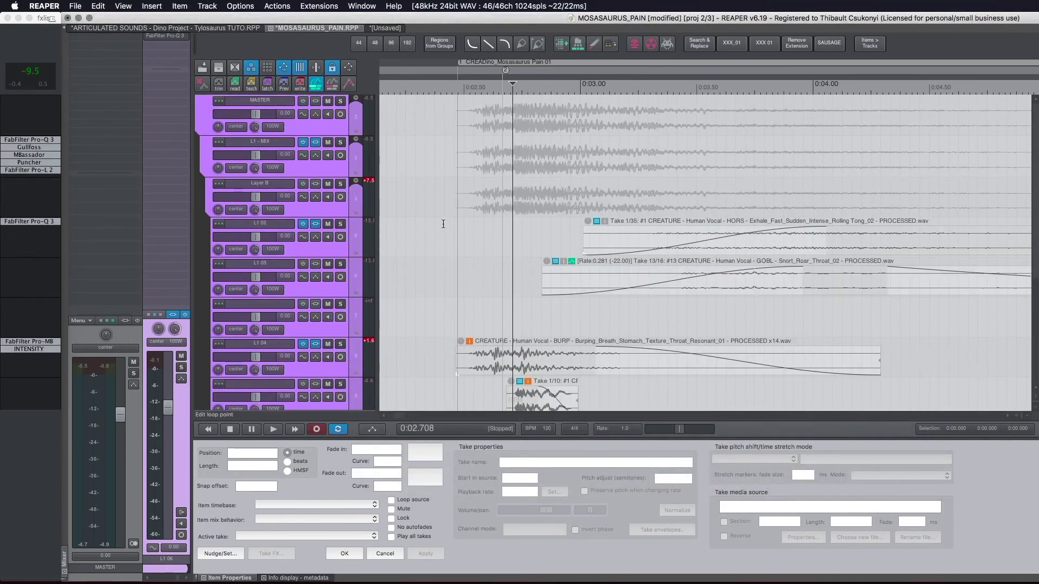
click(354, 182)
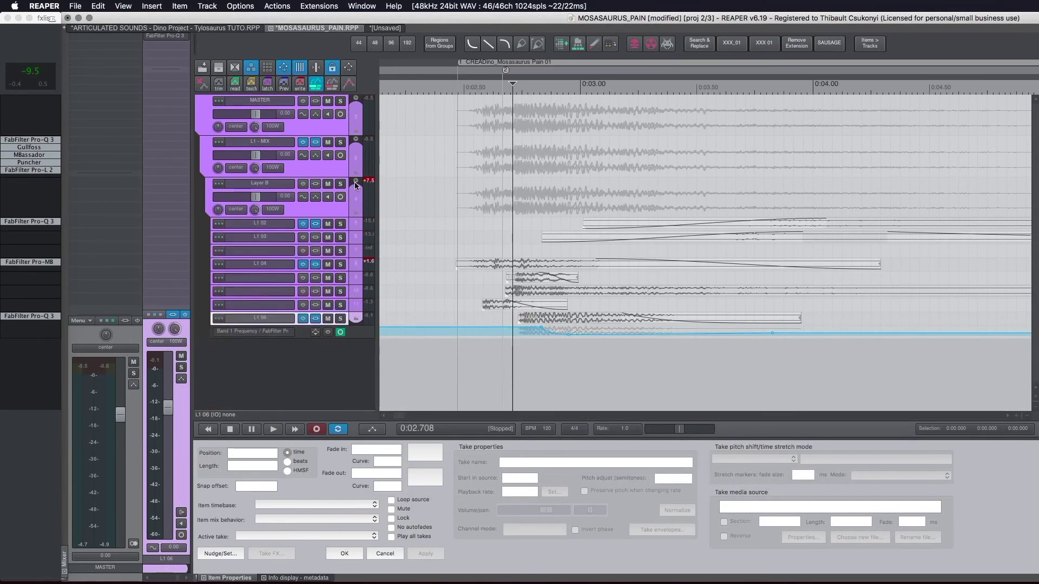
Open the L1 - MIX effects chain to inspect its FabFilter Pro-Q 3, and play the mix with Gullfoss on view
click(317, 143)
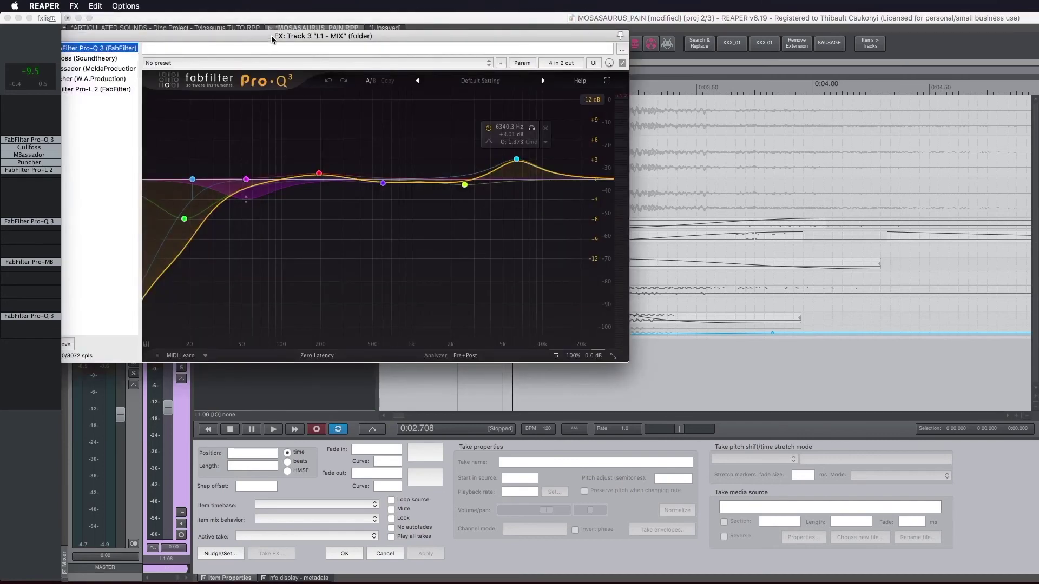
drag(272, 39, 466, 92)
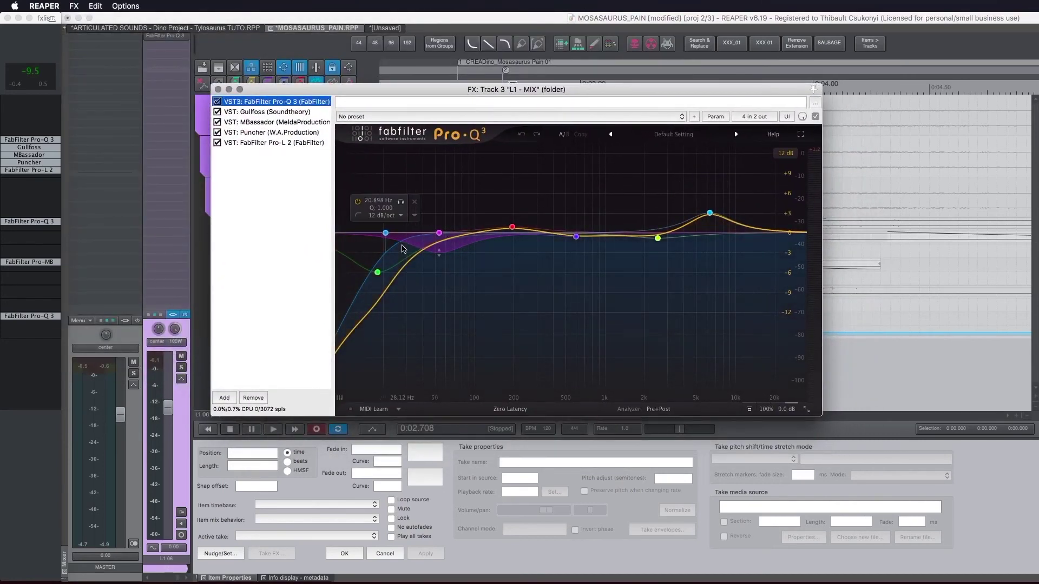
click(246, 113)
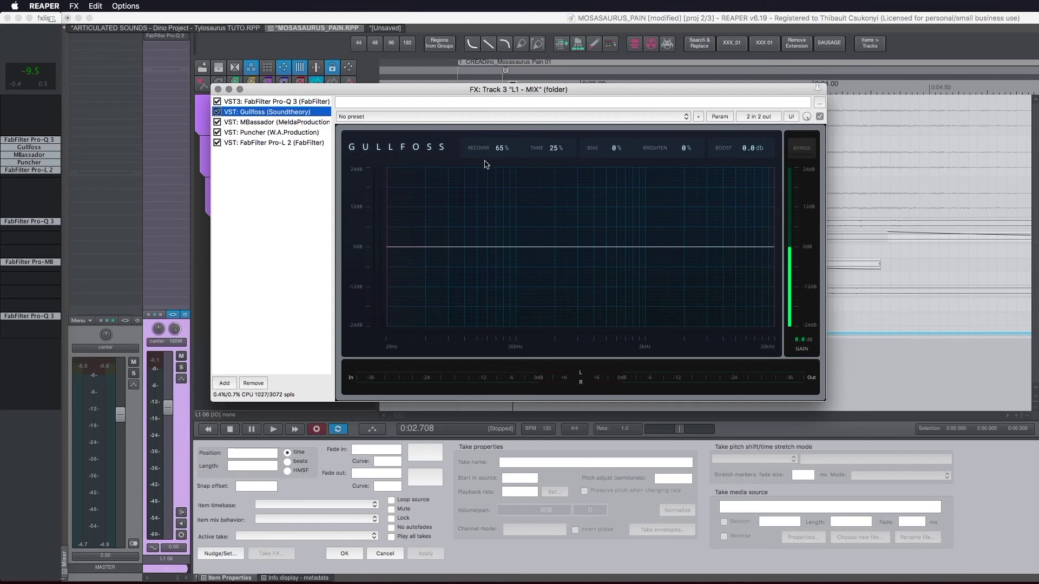
key(space)
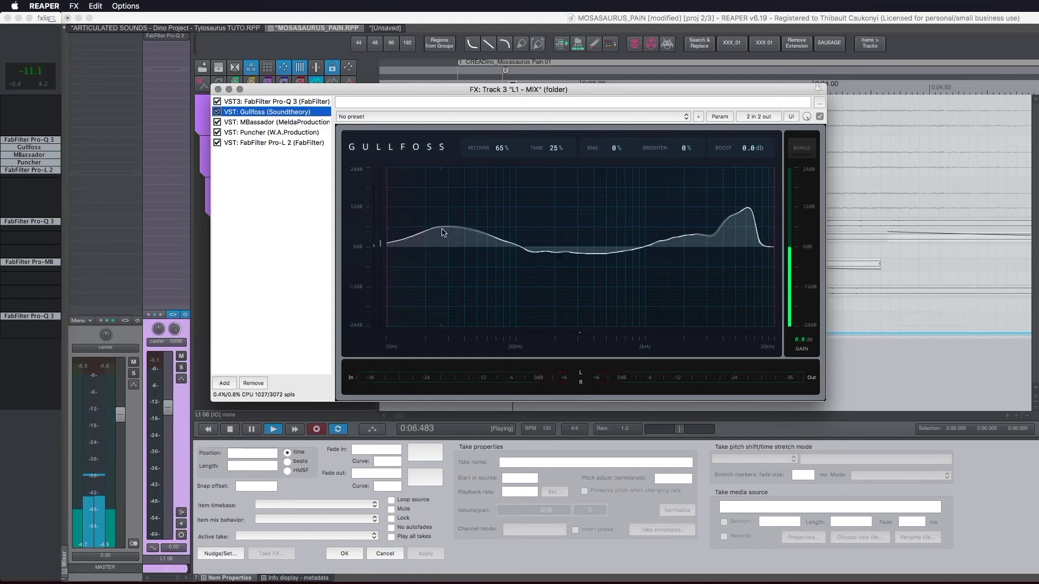
key(space)
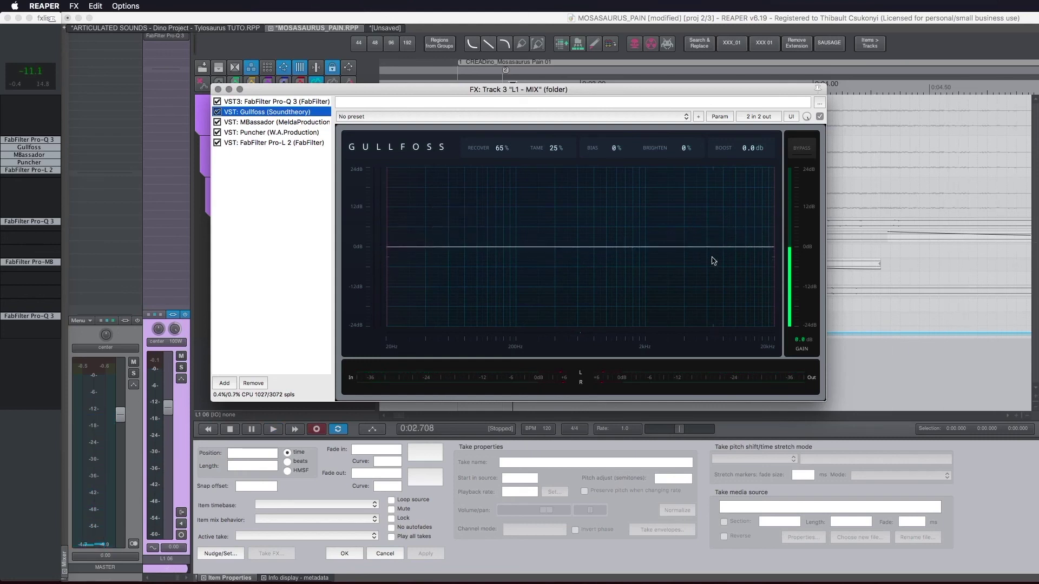
Inspect the MBassador, Puncher and FabFilter Pro-L 2 settings in the L1 - MIX effects chain, and close it
click(278, 121)
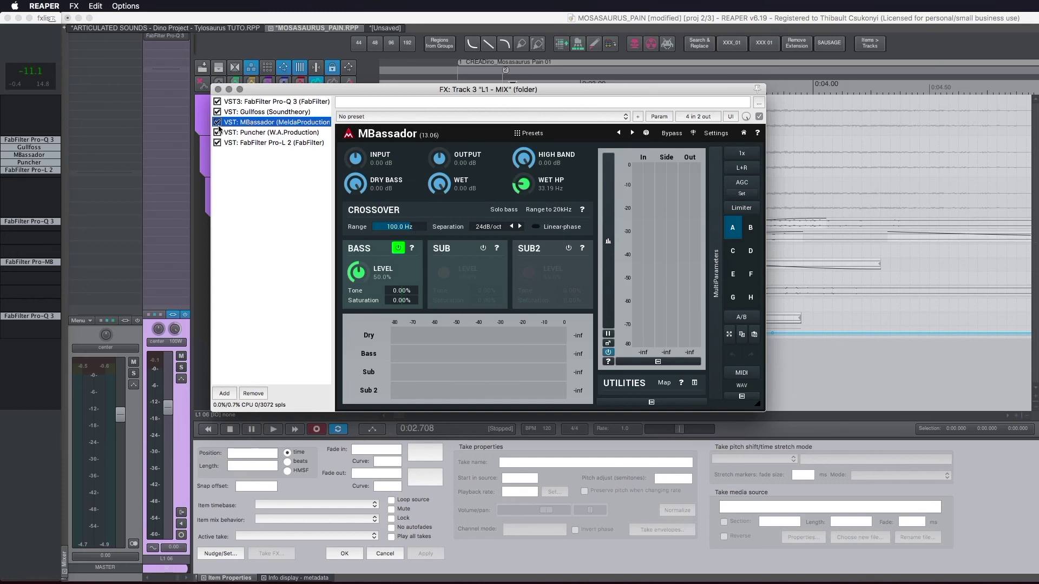
click(243, 133)
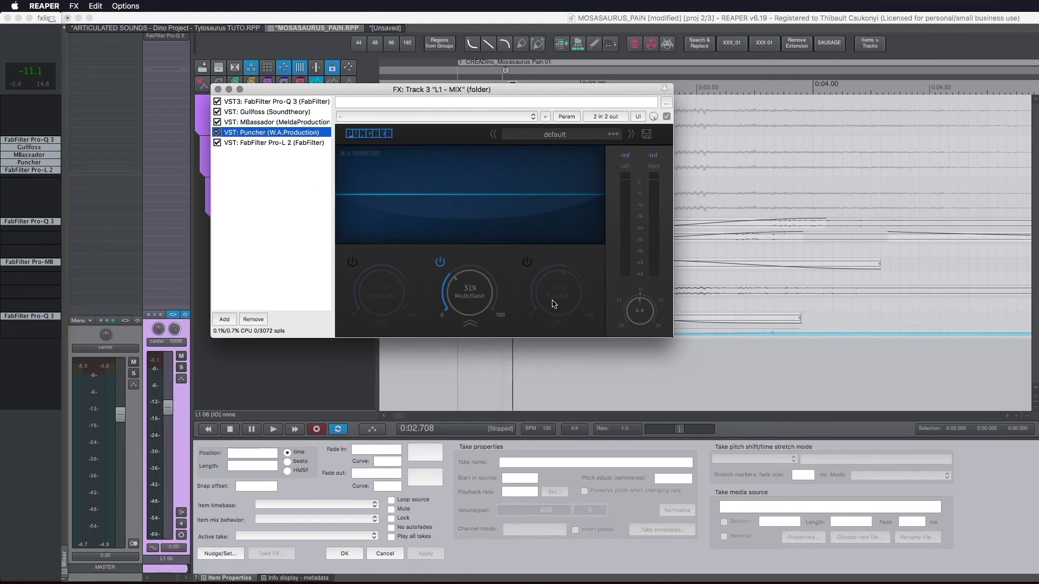
click(258, 143)
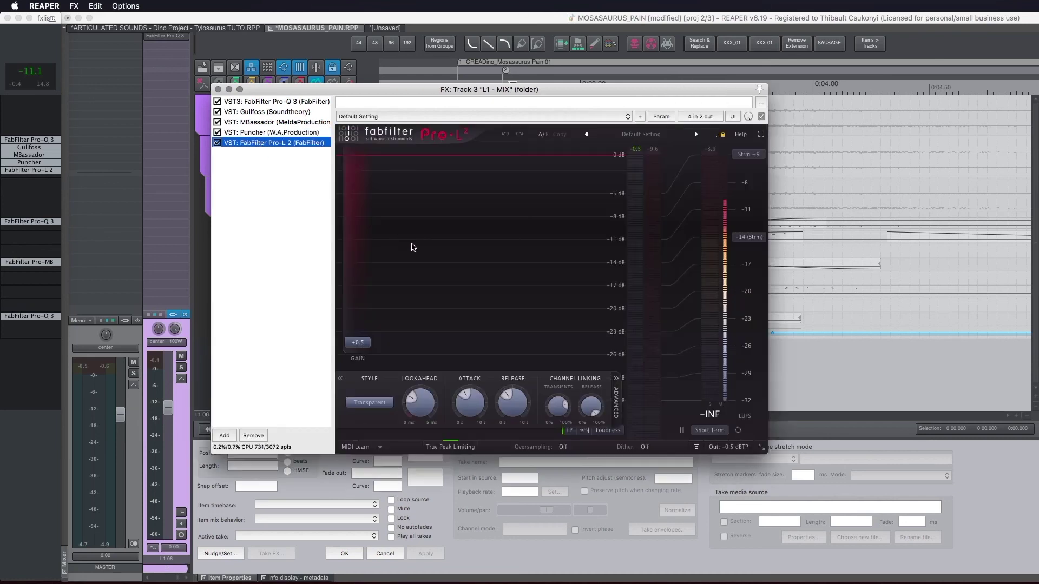
click(218, 89)
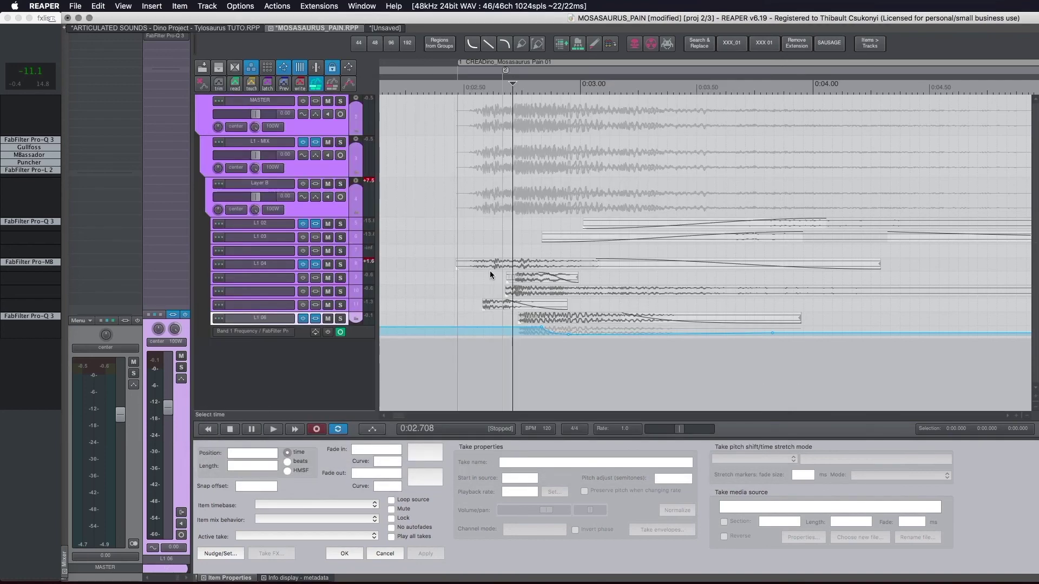
Play the full mix from the starts of Mosasaurus Pain 01, 02 and 03 in turn, and stop playback
scroll(440, 238, down, 3)
click(448, 237)
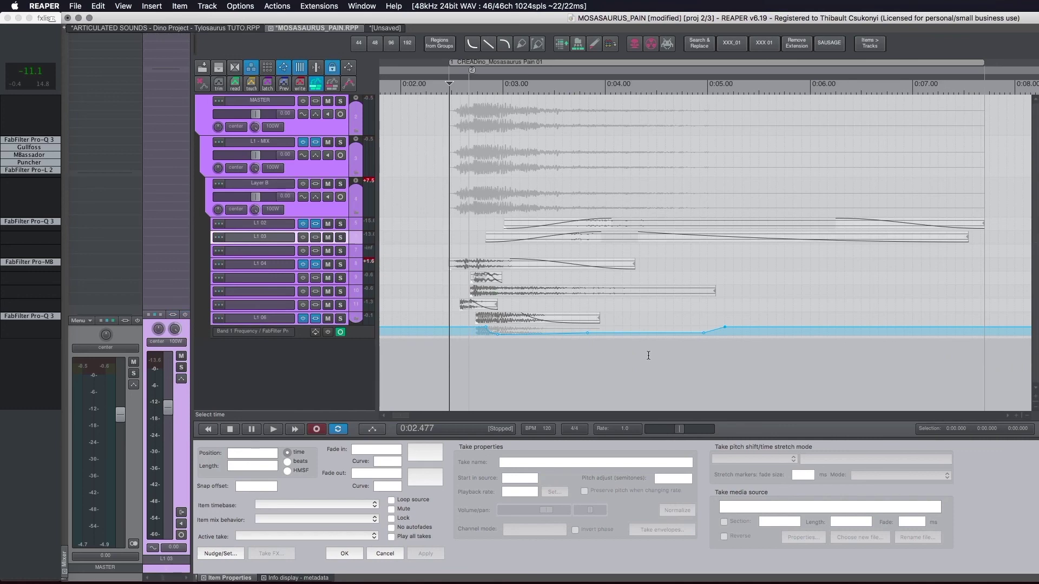
key(space)
scroll(640, 353, down, 3)
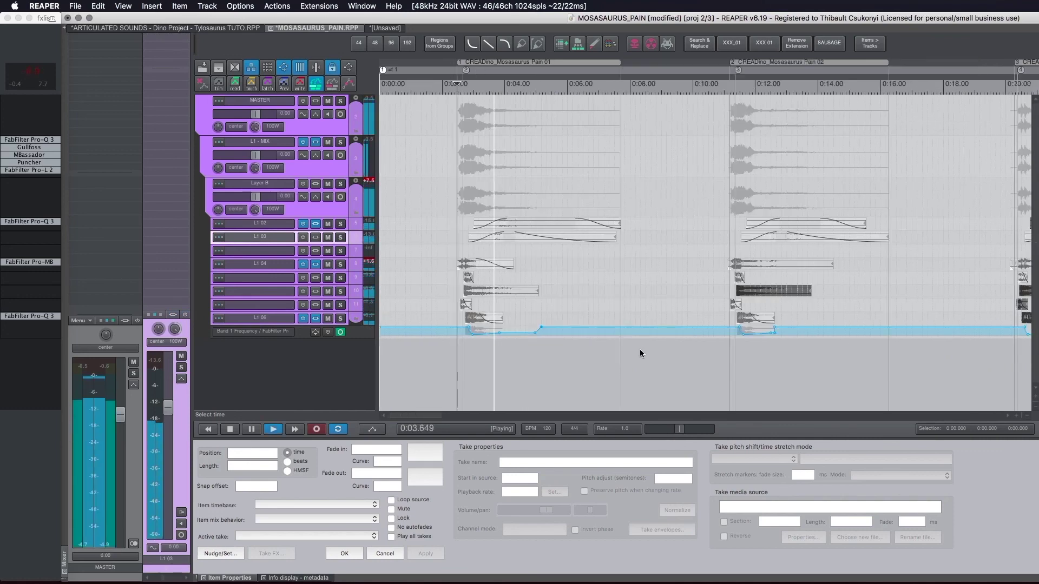
click(731, 252)
scroll(757, 262, right, 5)
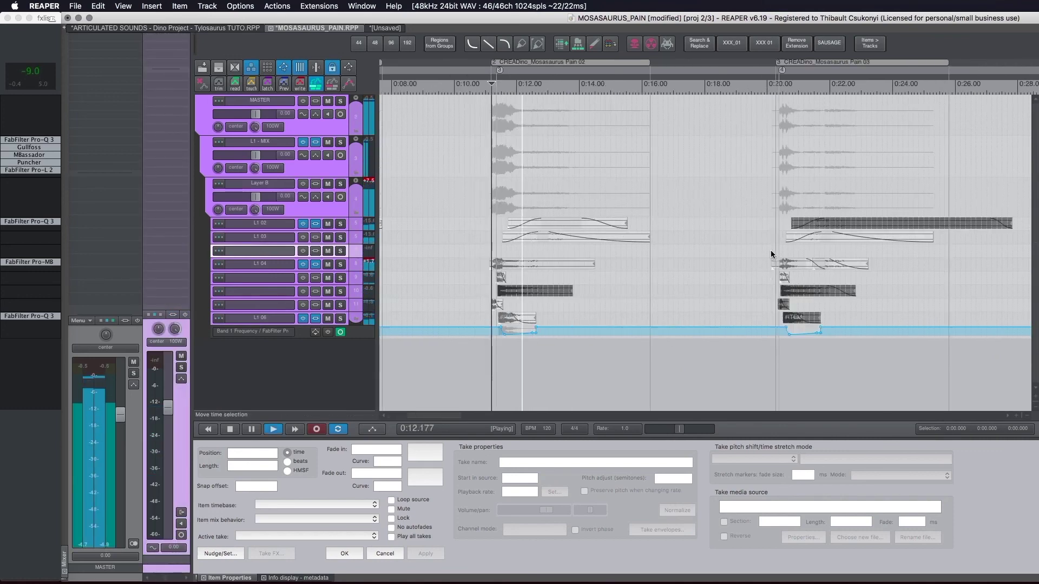
click(779, 235)
scroll(779, 235, down, 4)
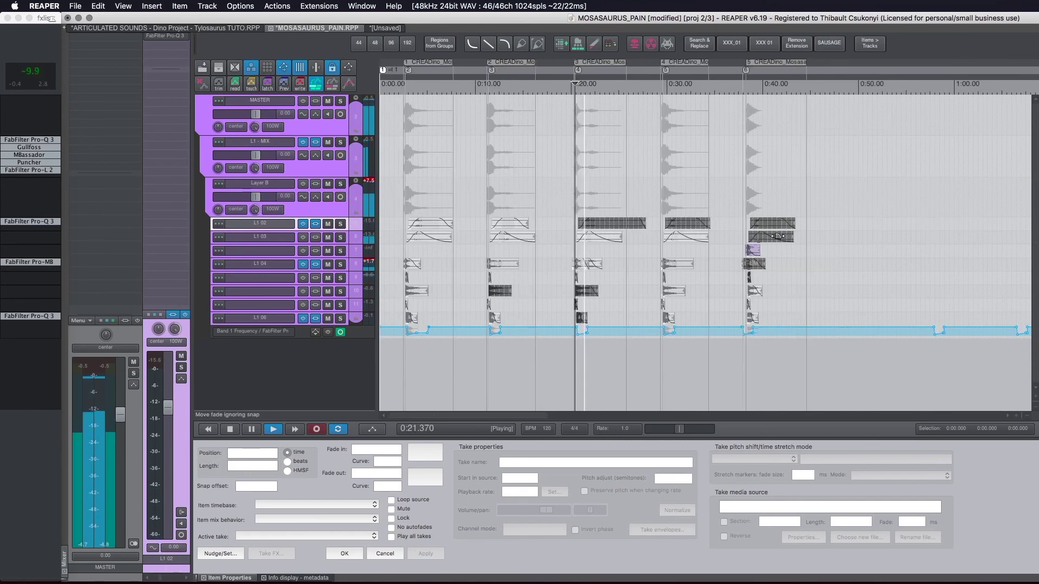
key(space)
Switch to the Dino Project - Tylosaurus TUTO project, solo the first layer under SWEETNER ROAR, and play it from the start of Aggro_01
click(211, 28)
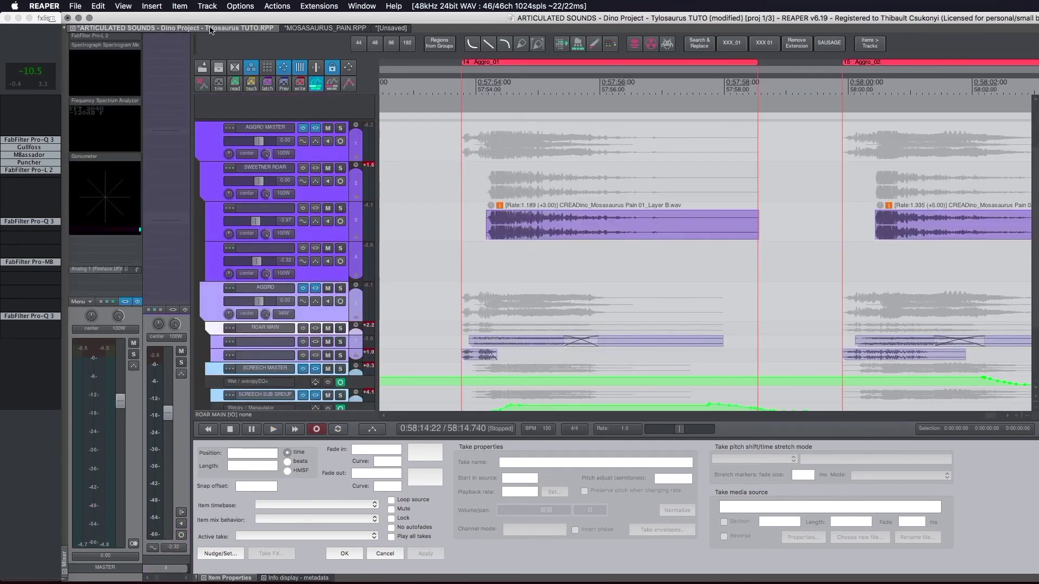
scroll(548, 219, up, 3)
click(505, 213)
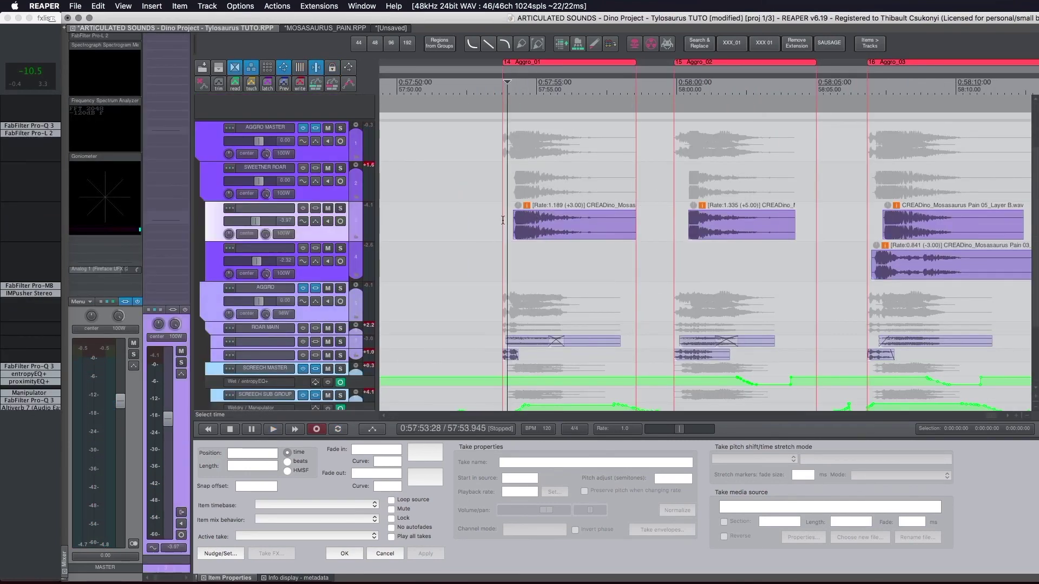
click(340, 208)
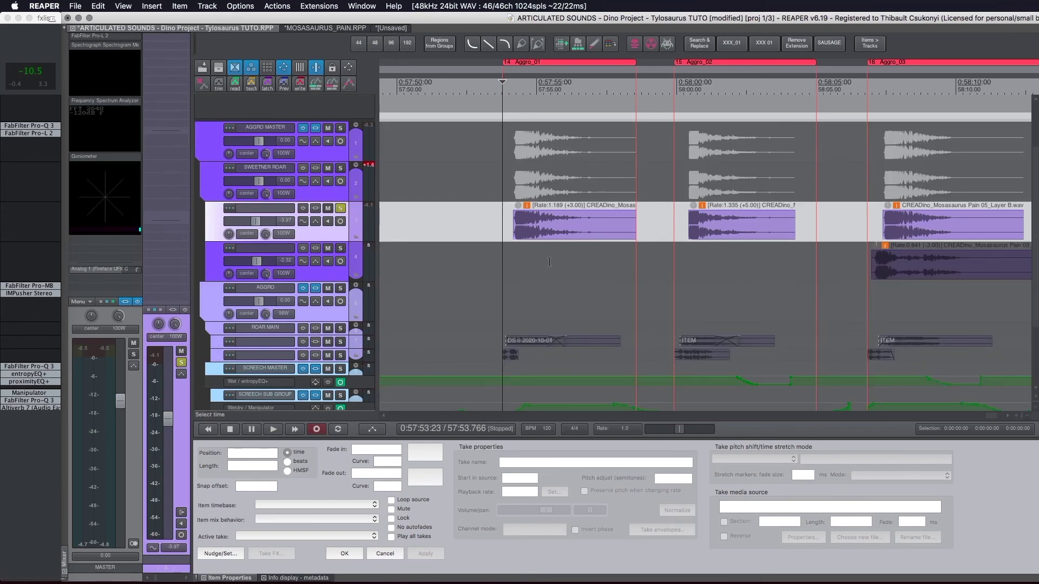
key(space)
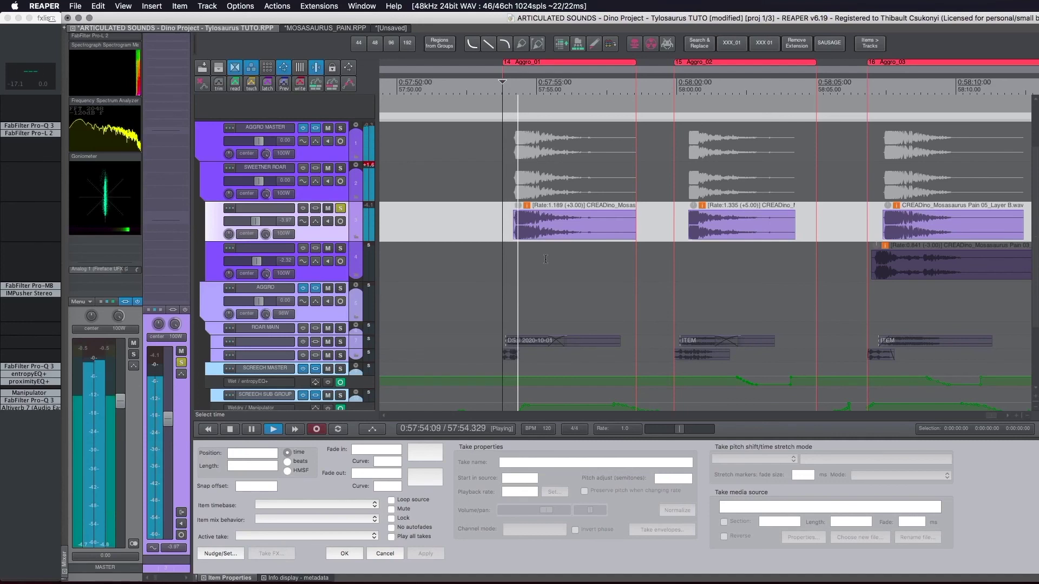
Play the soloed SWEETNER ROAR layer from the start of Aggro_02
click(680, 247)
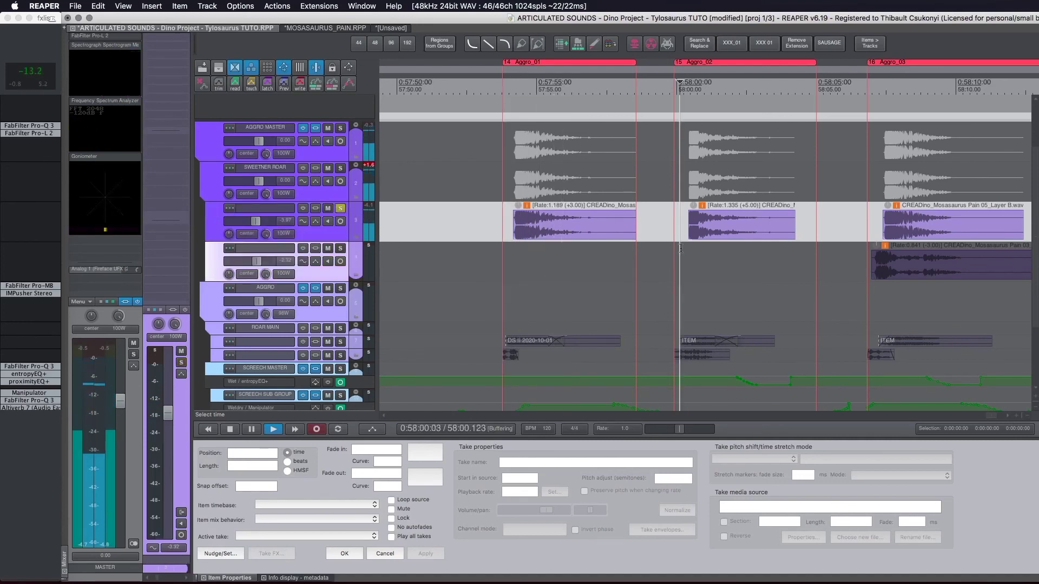
scroll(615, 278, right, 5)
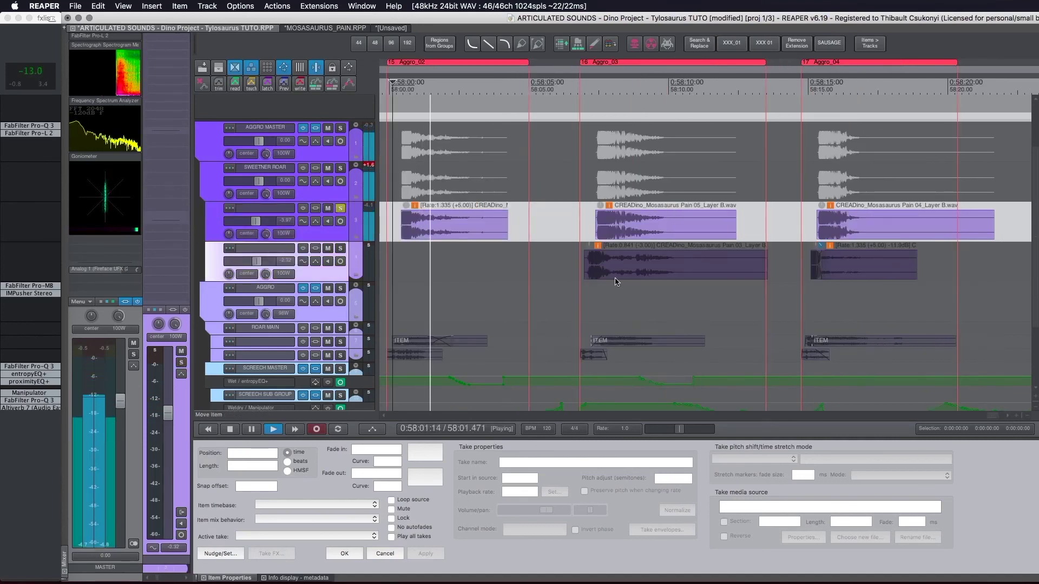
scroll(615, 278, up, 1)
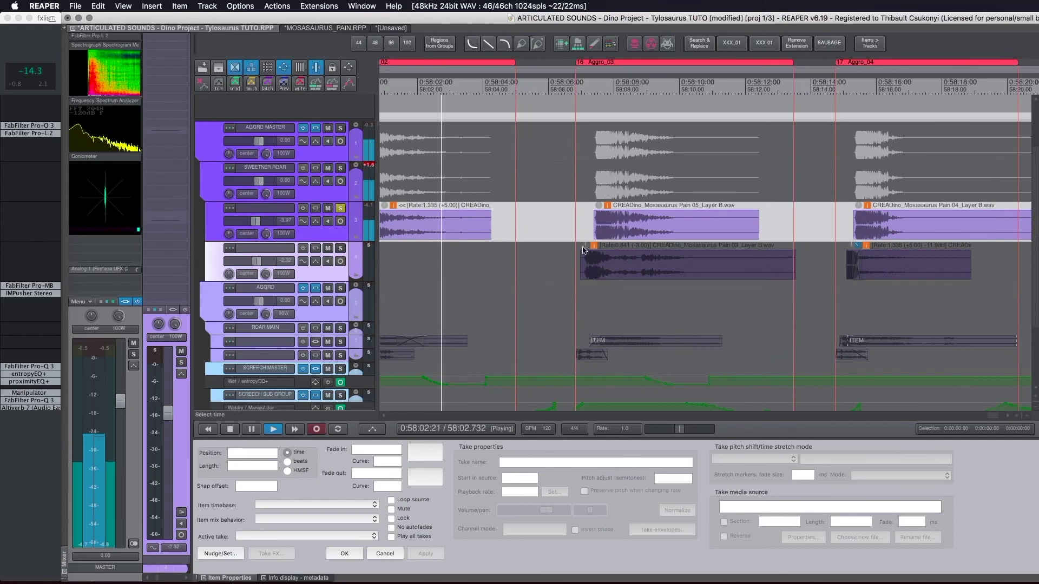
Solo the second SWEETNER ROAR layer as well, play from the starts of Aggro_03 and Aggro_04, and stop and unsolo both layers
click(339, 248)
click(613, 243)
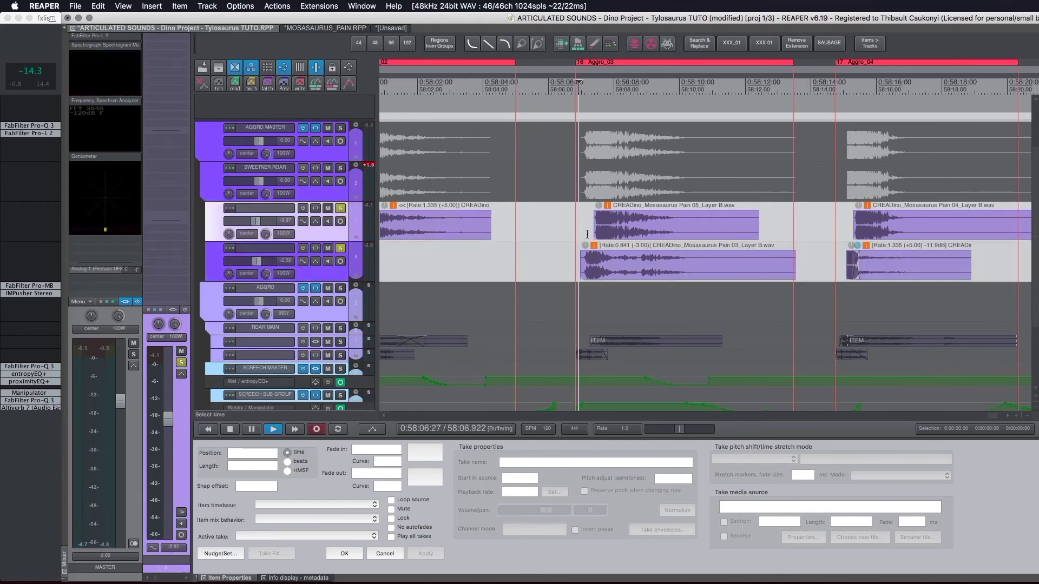
click(843, 235)
scroll(871, 239, down, 3)
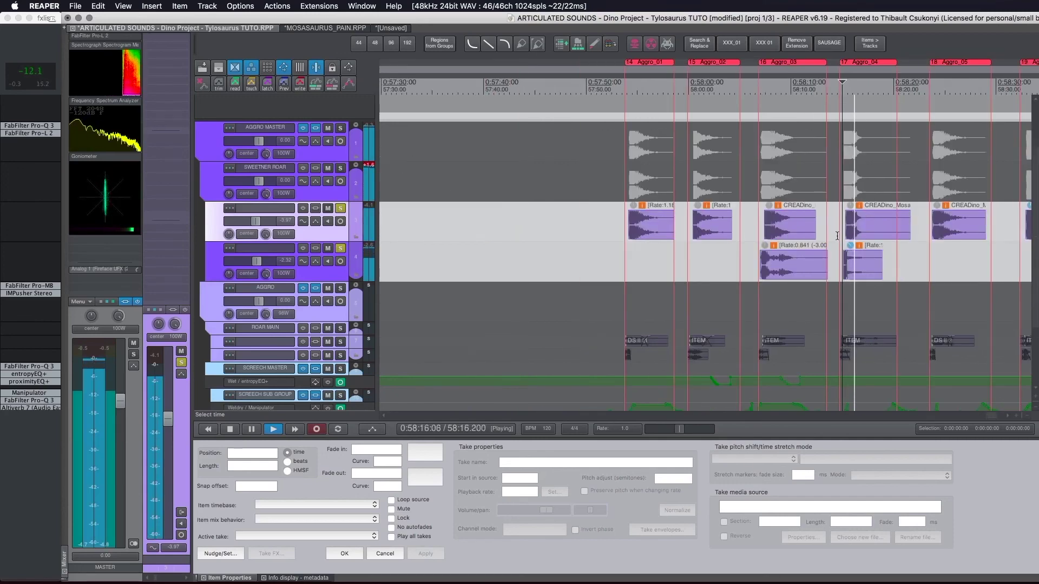
key(space)
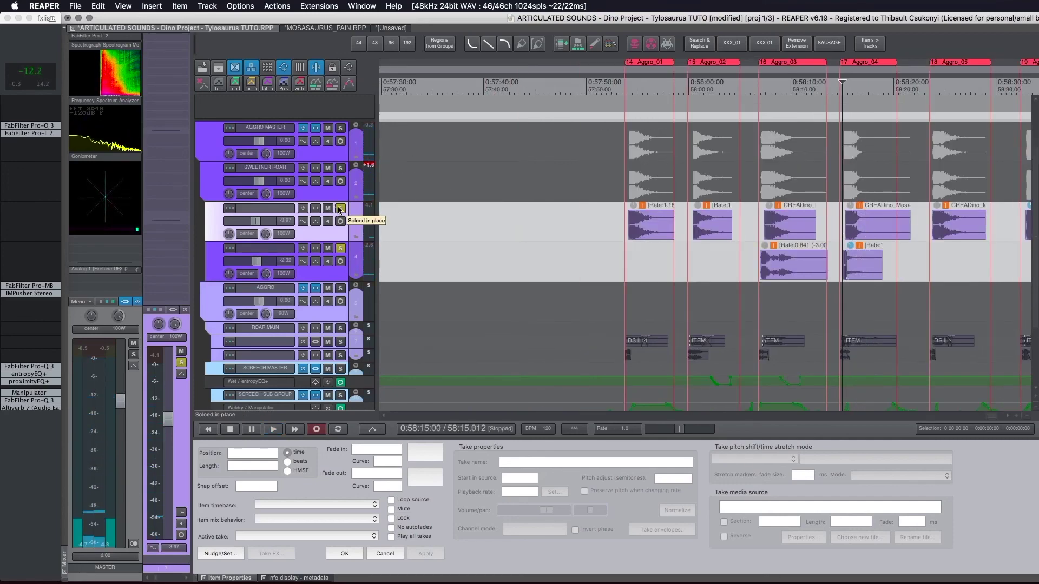
click(340, 208)
click(340, 248)
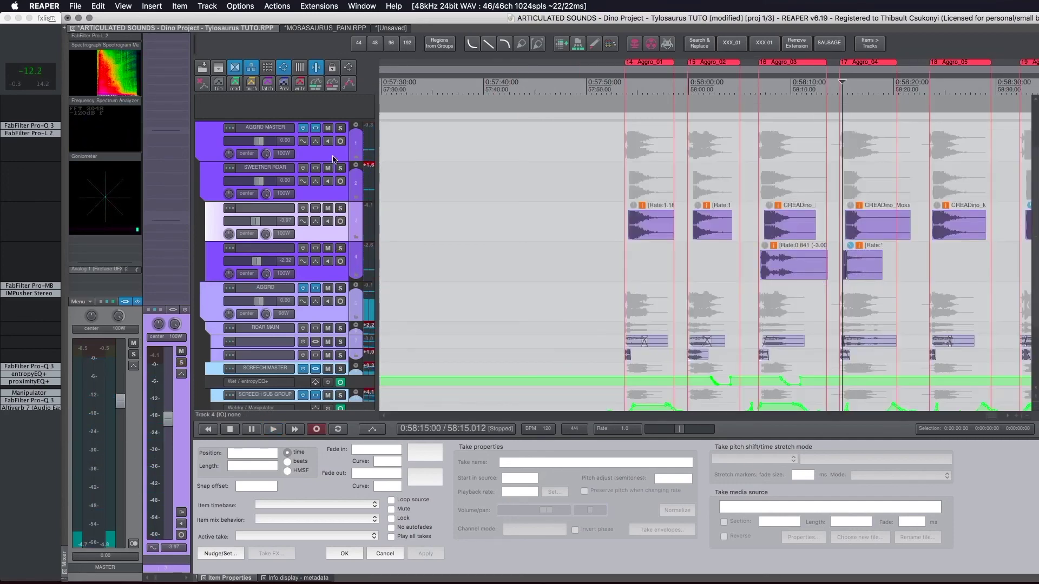
Inspect the FabFilter Pro-Q 3 and FabFilter Pro-L 2 settings in the AGGRO MASTER effects chain, and close it
click(317, 128)
click(250, 180)
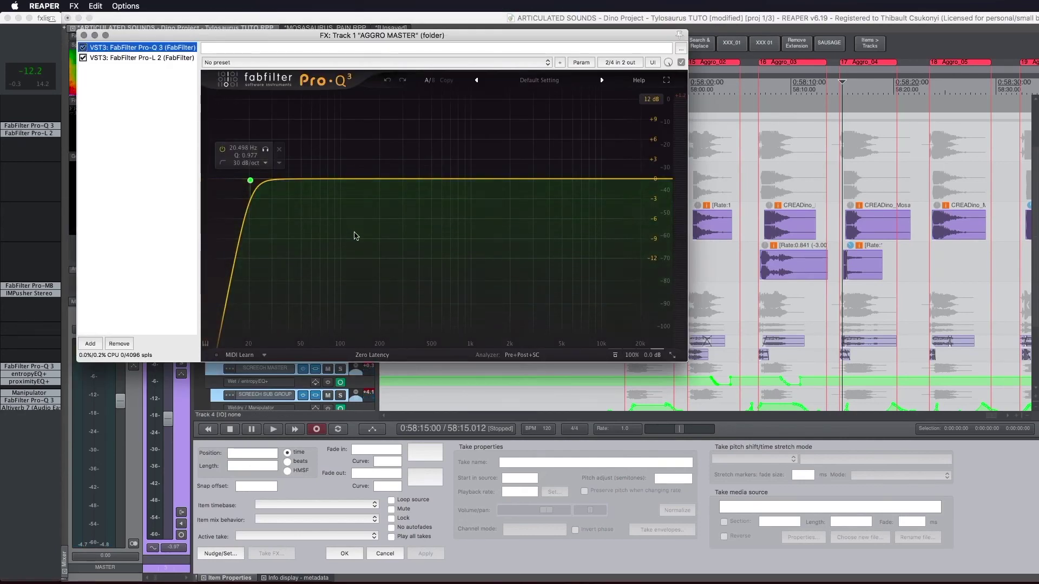
click(138, 57)
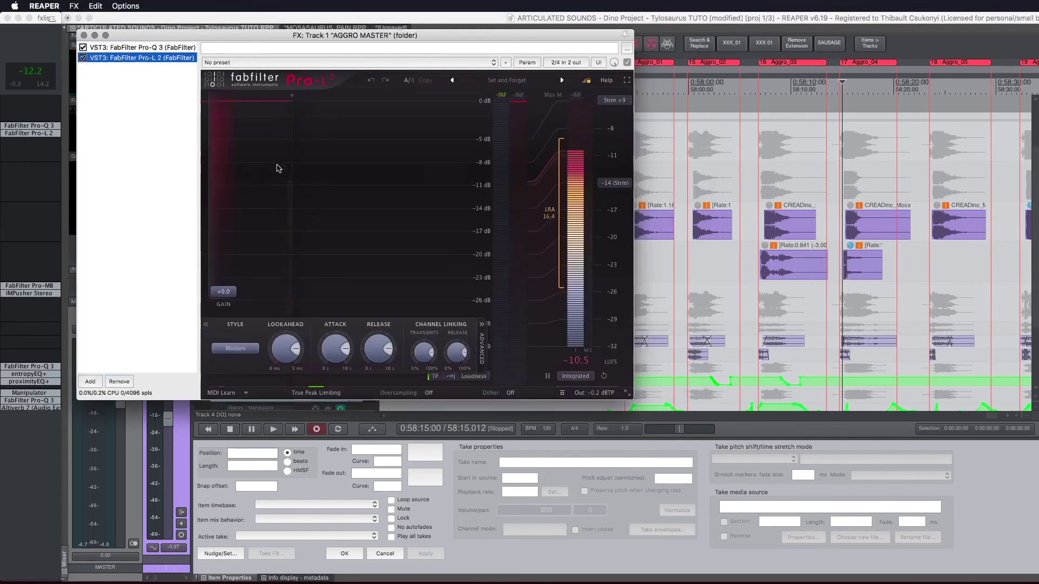
click(84, 35)
Play the full Aggro mix without solos from the starts of Aggro_01 and Aggro_02
scroll(663, 237, down, 1)
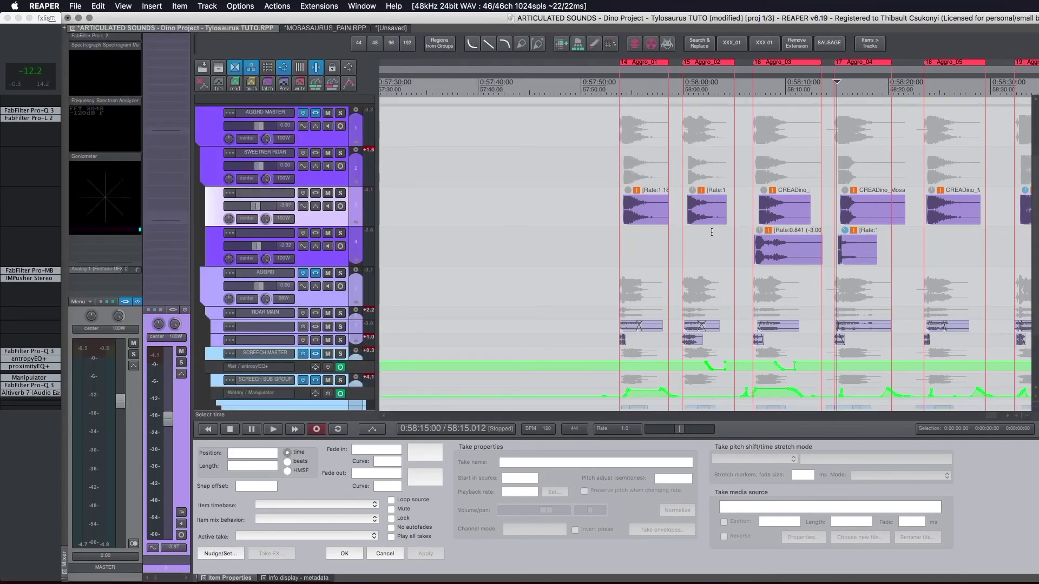
scroll(713, 232, right, 3)
click(441, 222)
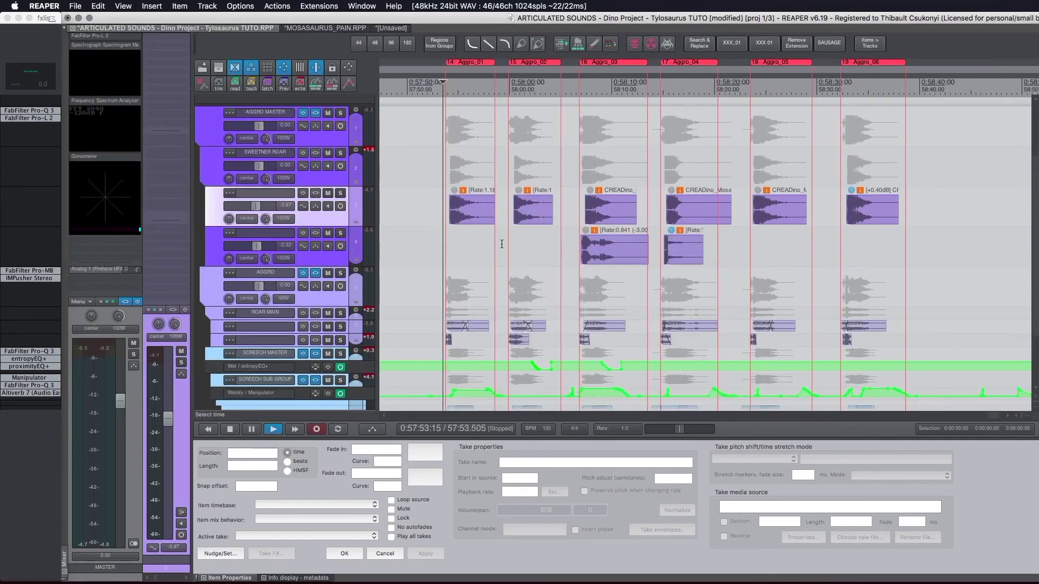
key(space)
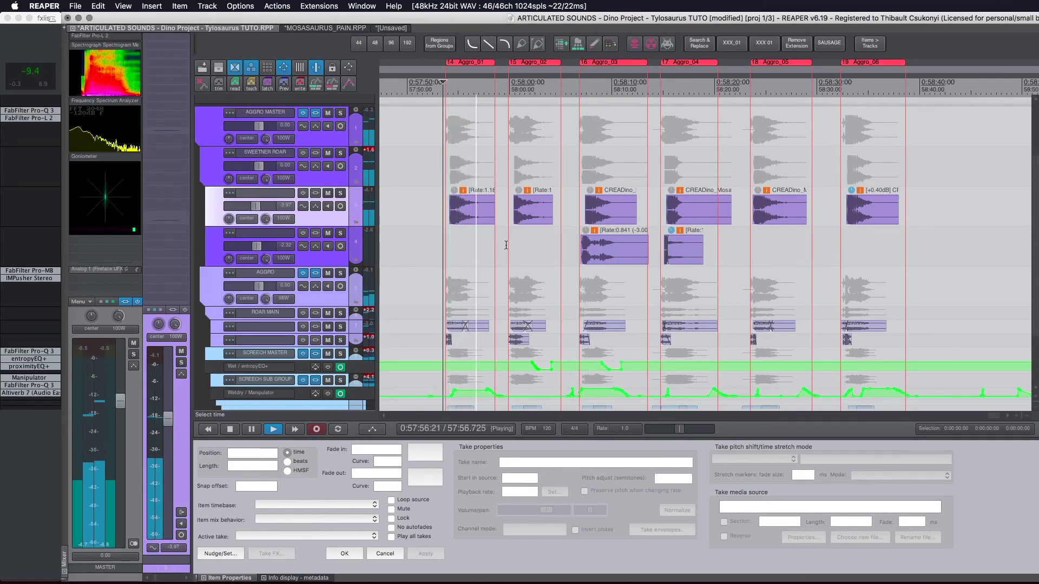
click(507, 245)
scroll(506, 245, down, 3)
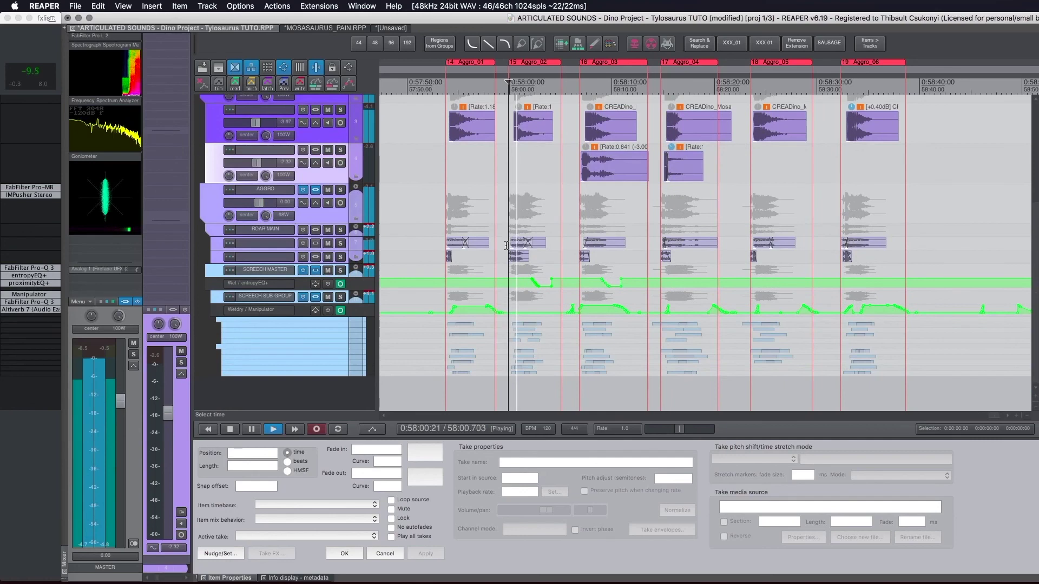
scroll(507, 245, up, 2)
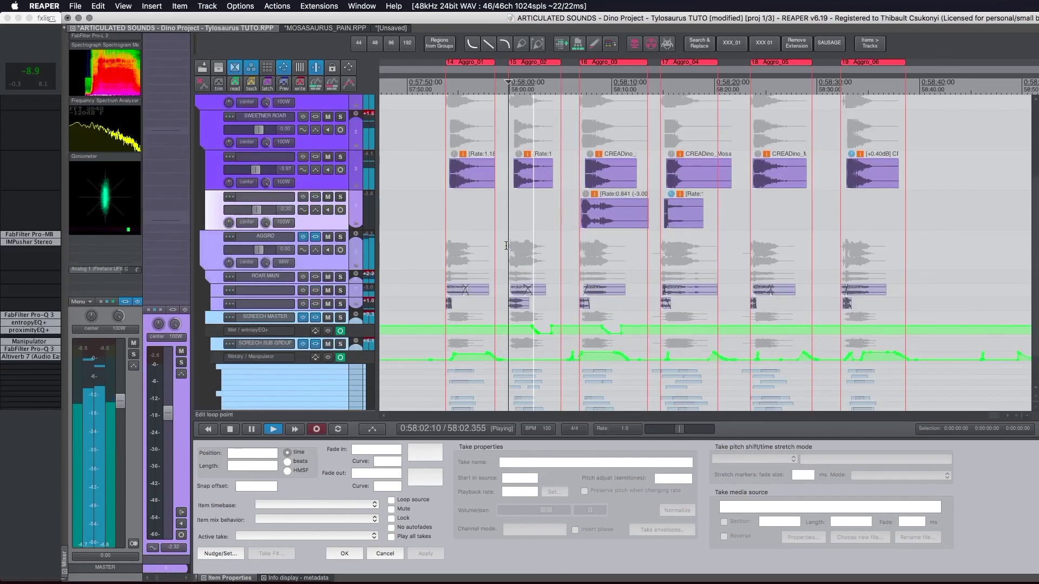
Shrink the layer tracks under SWEETNER ROAR, play the full mix from the starts of Aggro_03 and Aggro_04, and stop playback
click(355, 115)
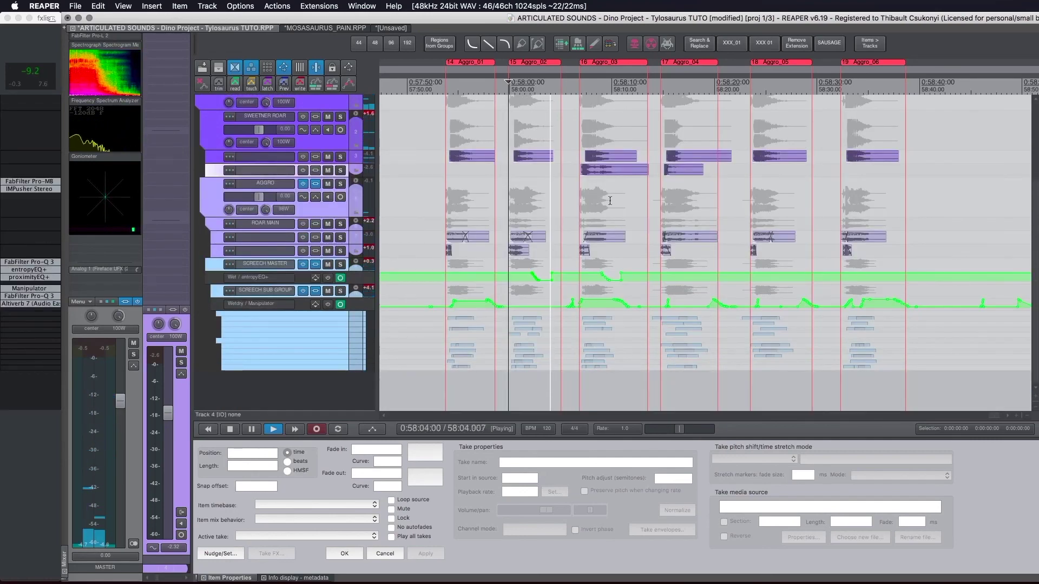
click(578, 195)
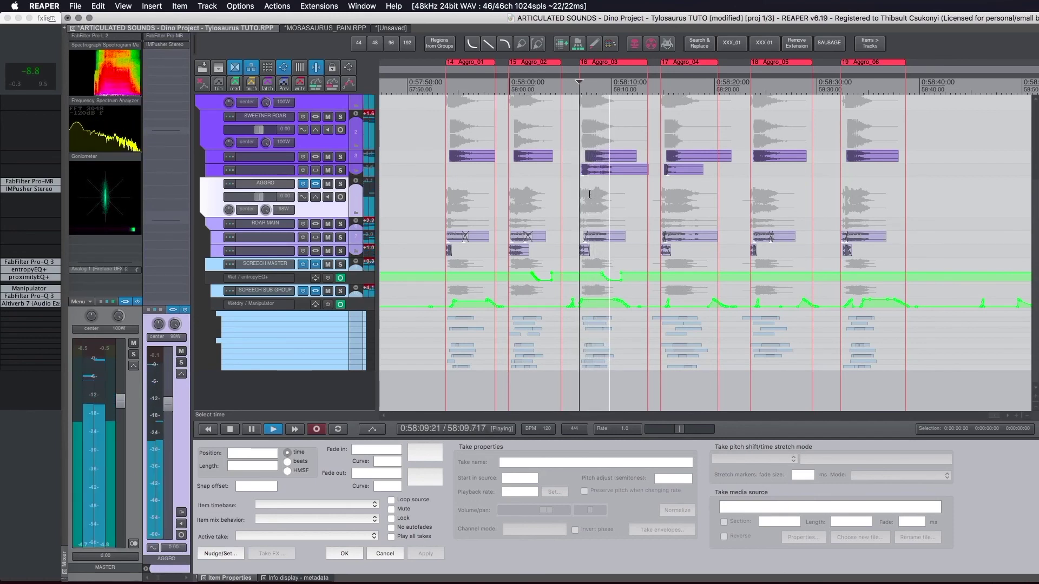
click(660, 196)
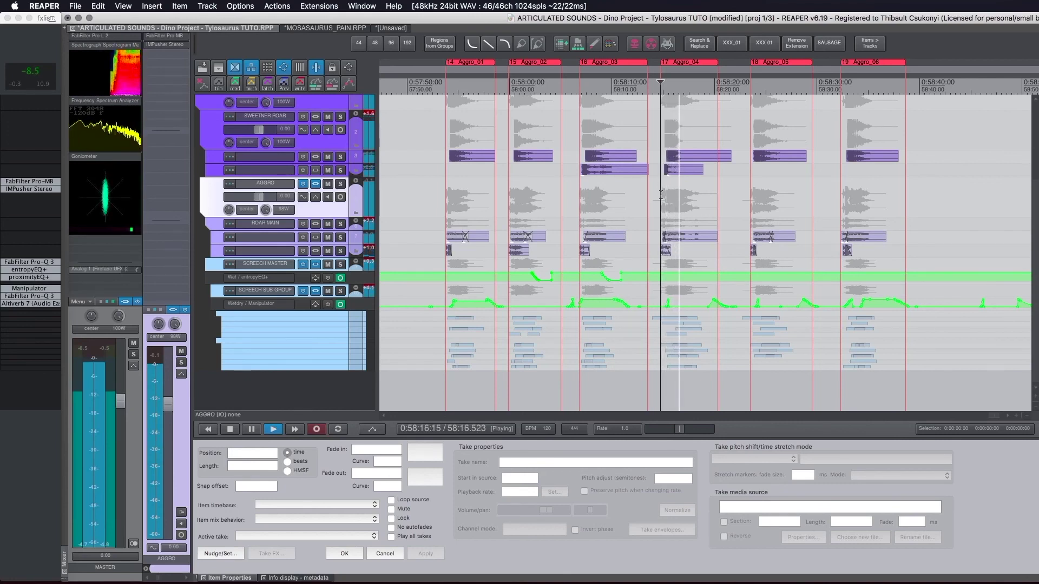
key(space)
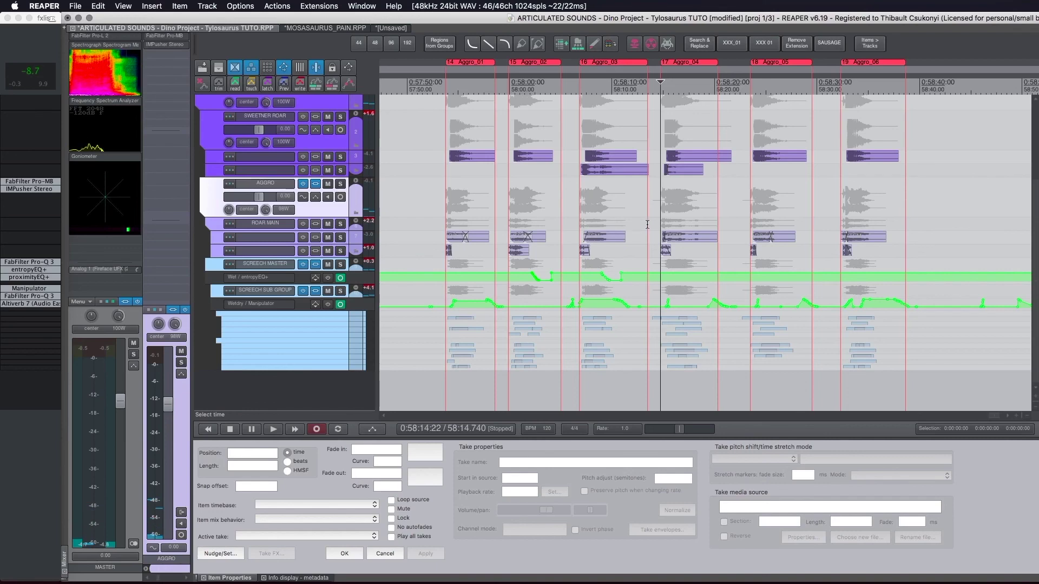
scroll(638, 216, up, 4)
scroll(638, 217, up, 2)
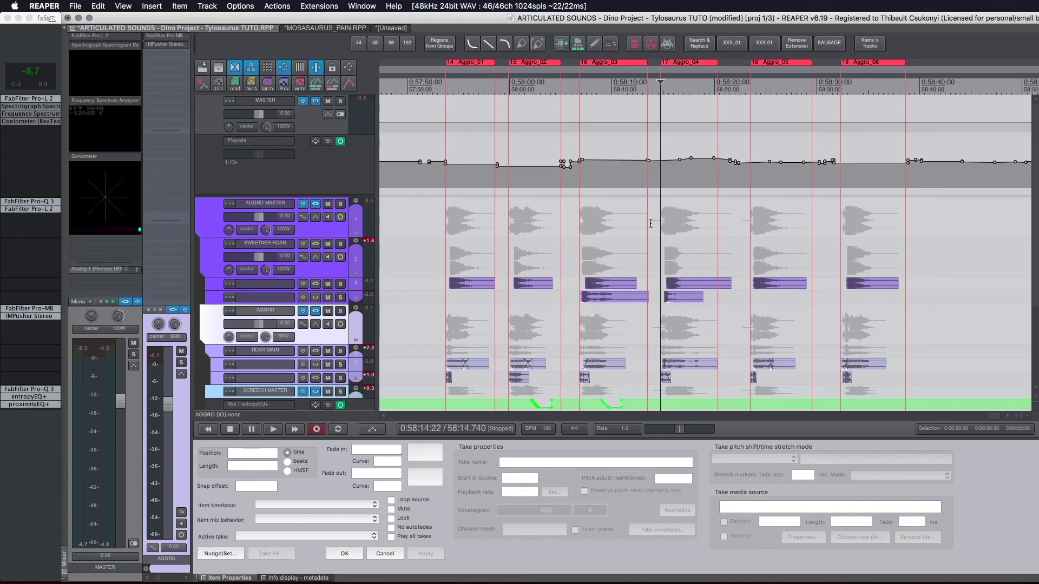
scroll(479, 240, up, 2)
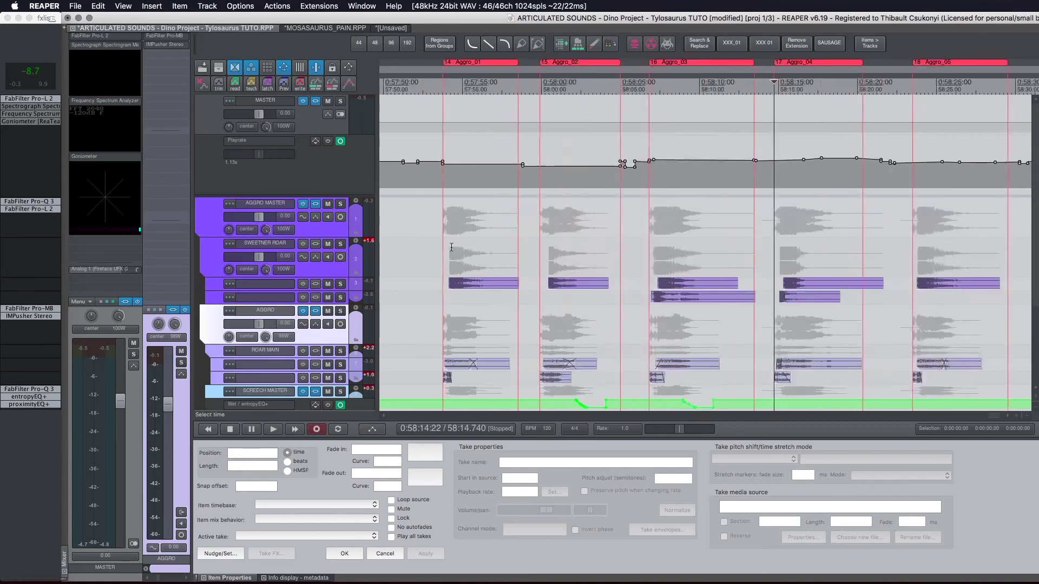
scroll(458, 243, down, 4)
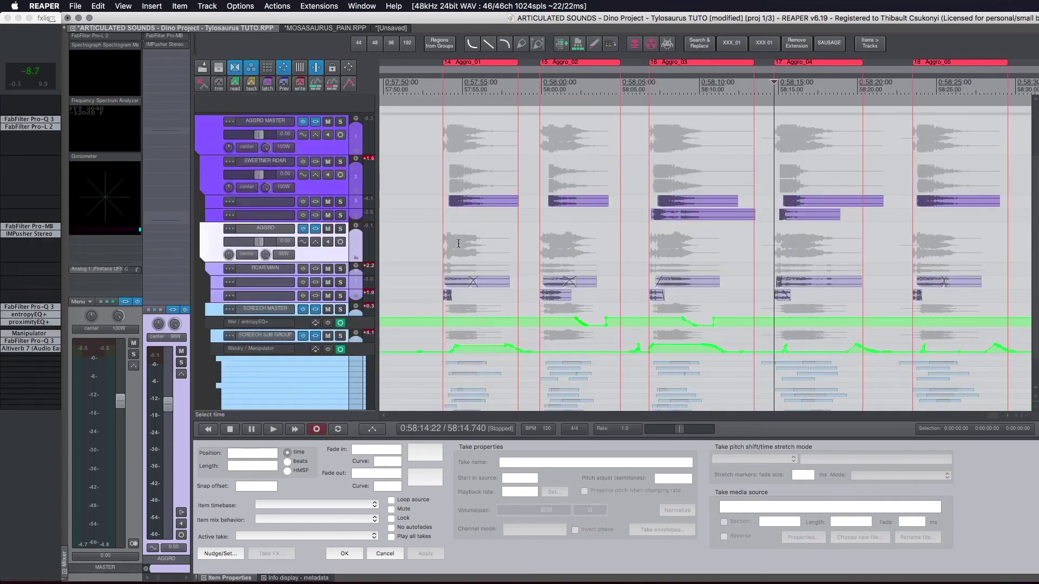
scroll(744, 230, down, 2)
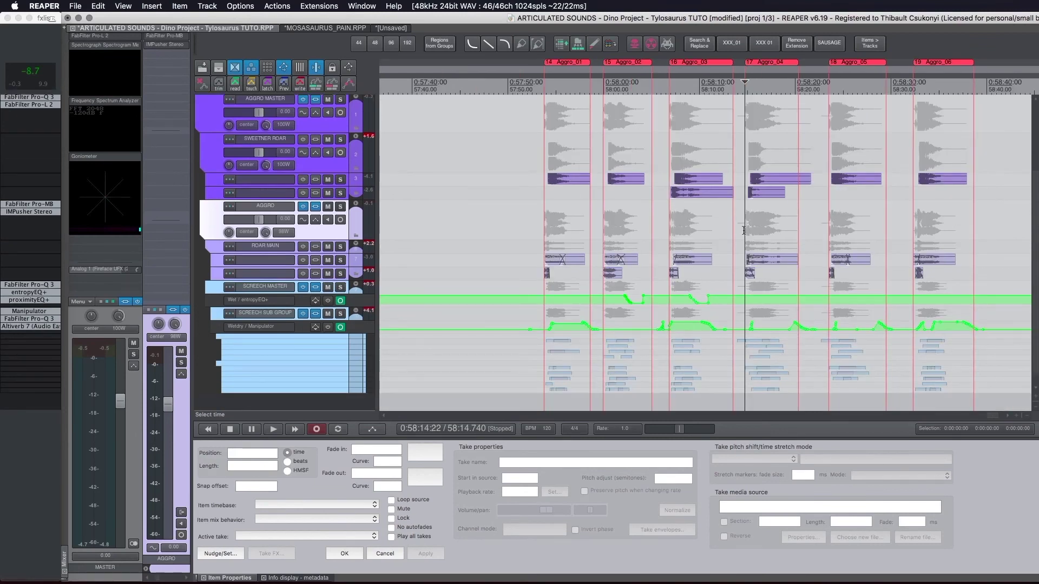